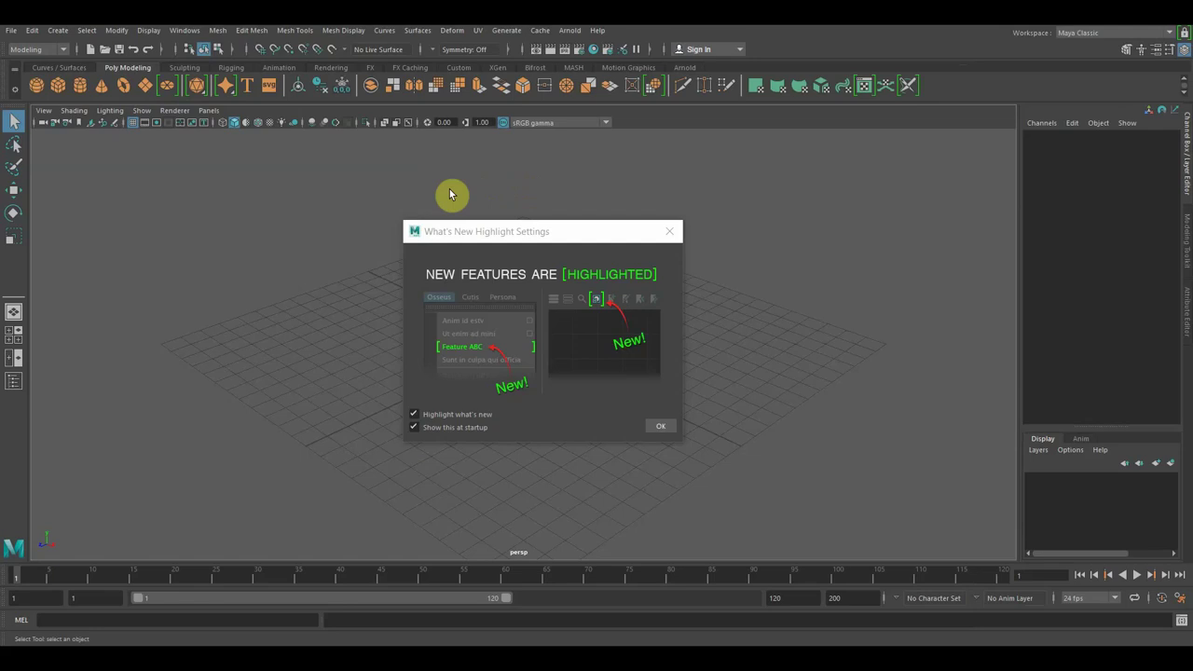
# - Uncheck Show this at startup and Highlight what's new, then close the What's New Highlight Settings
pyautogui.click(415, 428)
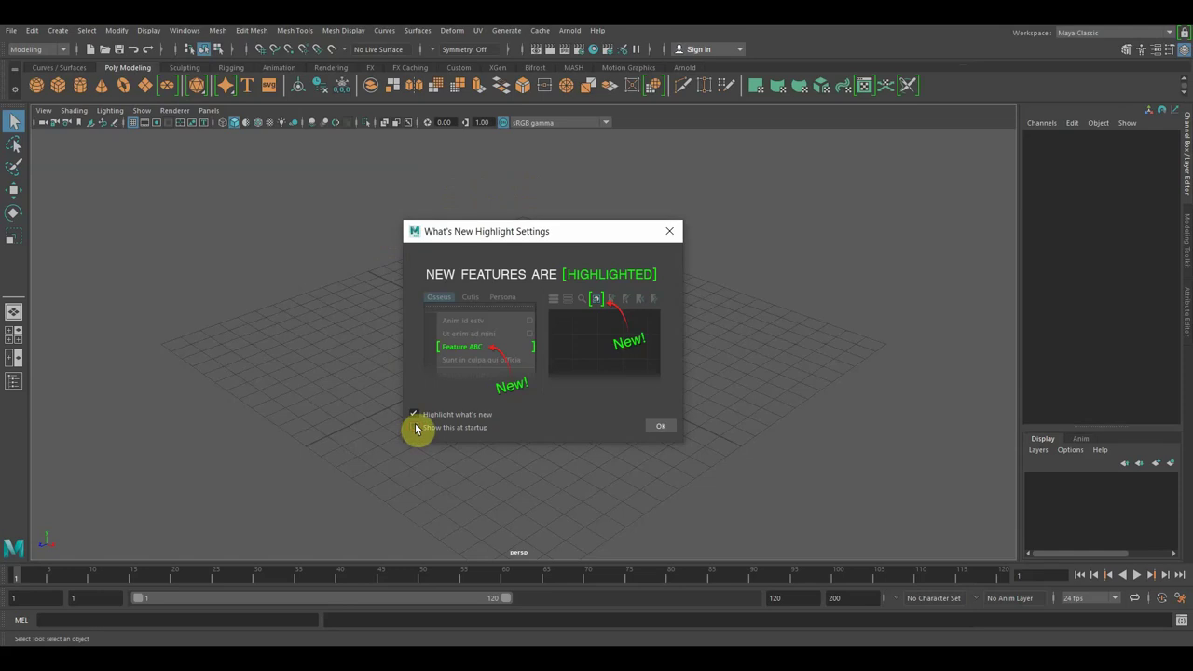
pyautogui.click(415, 414)
pyautogui.click(664, 427)
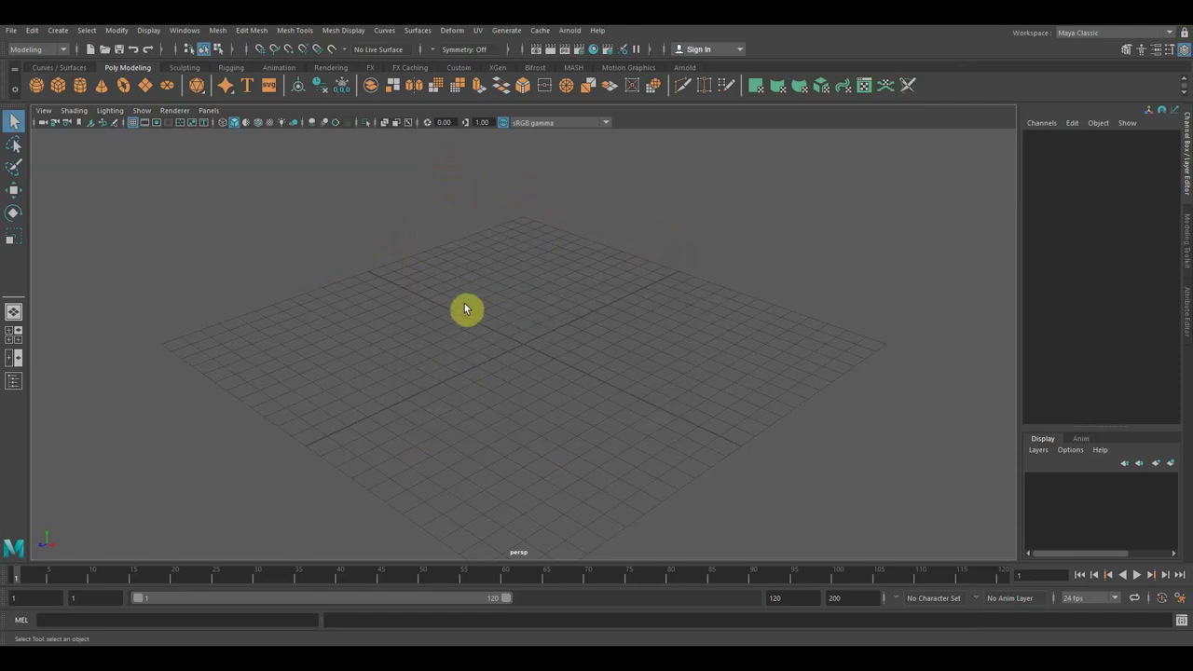
# - Maximize the front view, switch to the Rigging menu set and shelf, and activate Create Joints
pyautogui.press('space')
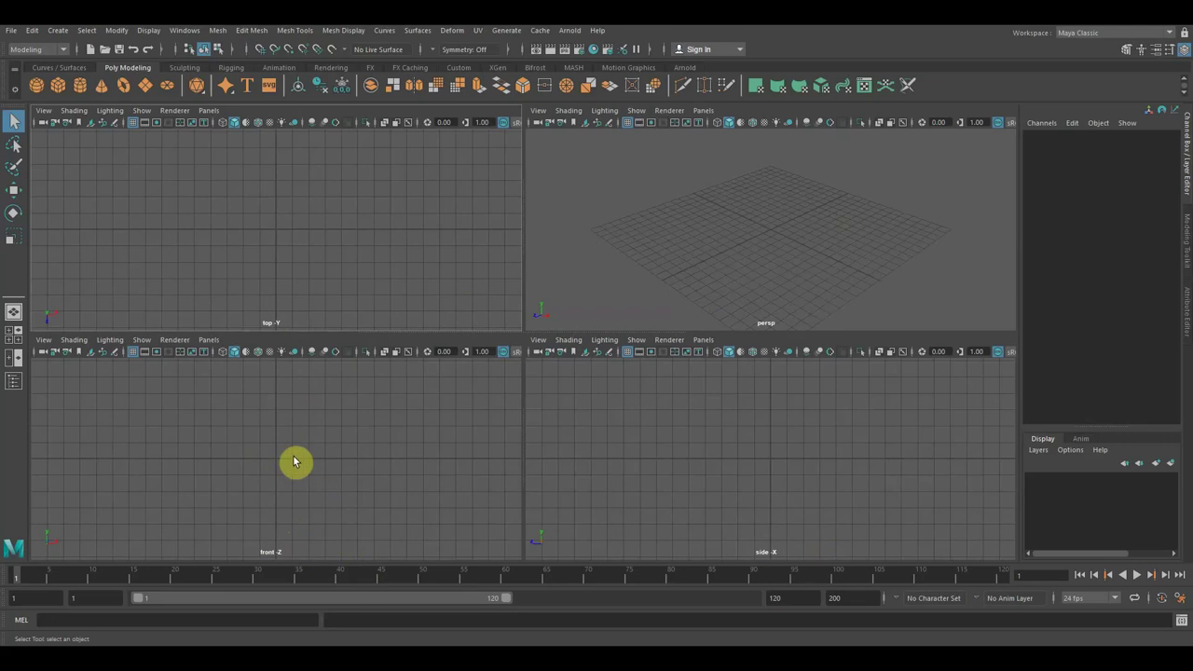
pyautogui.press('space')
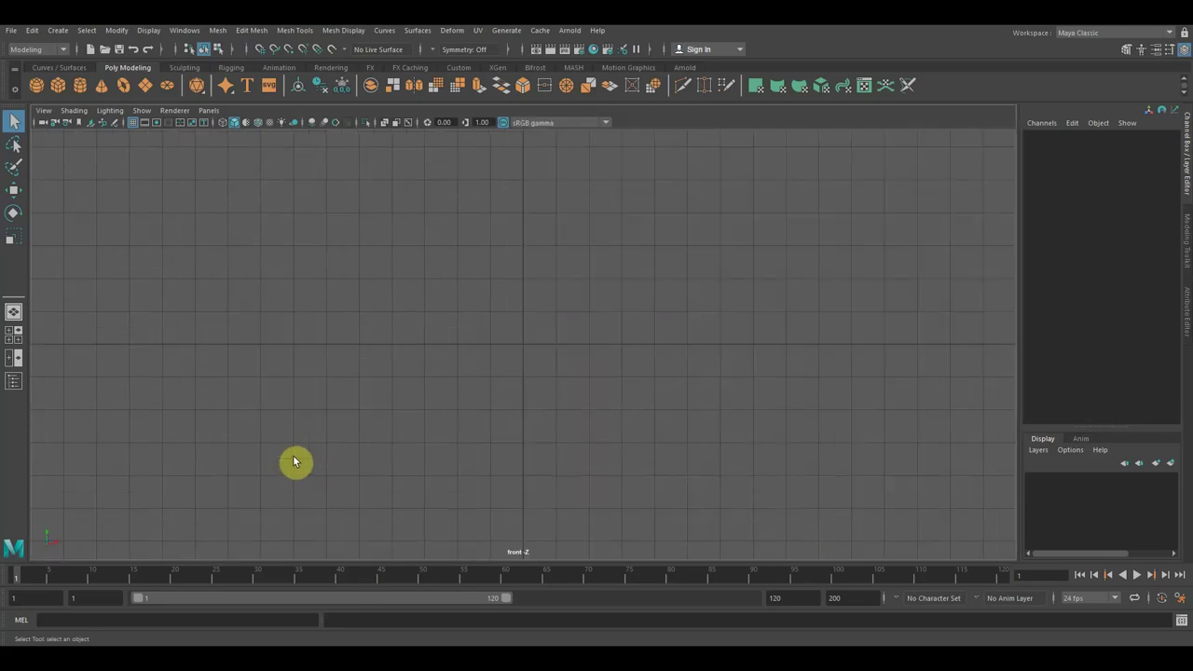
pyautogui.click(62, 50)
pyautogui.click(38, 80)
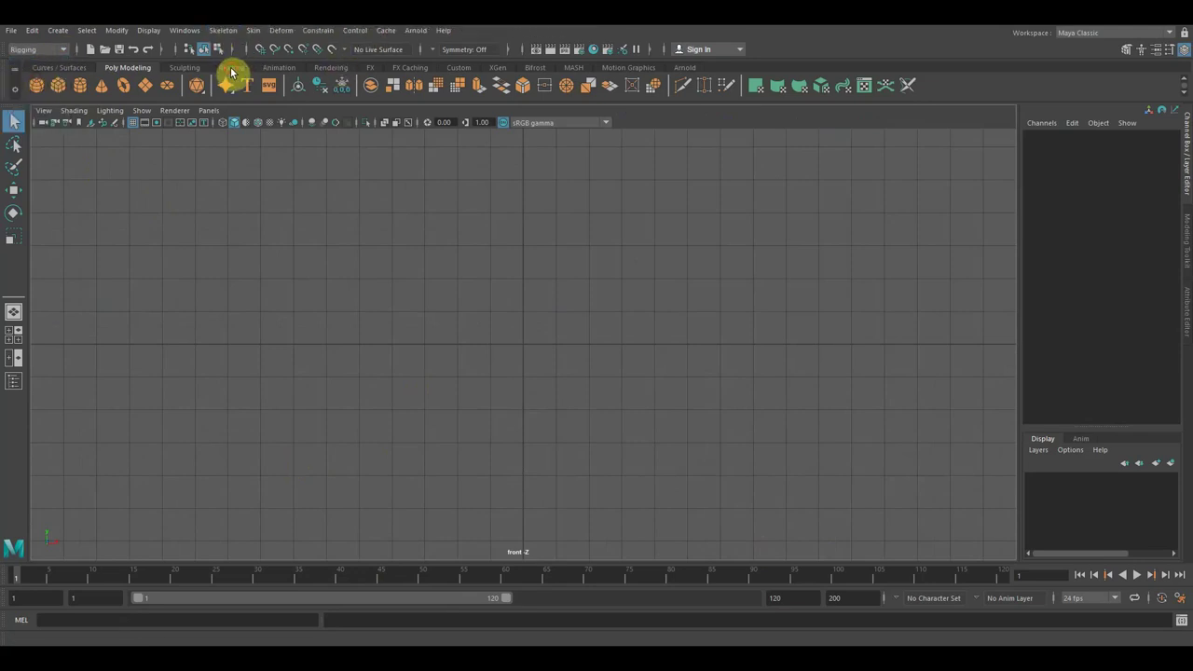
pyautogui.click(231, 68)
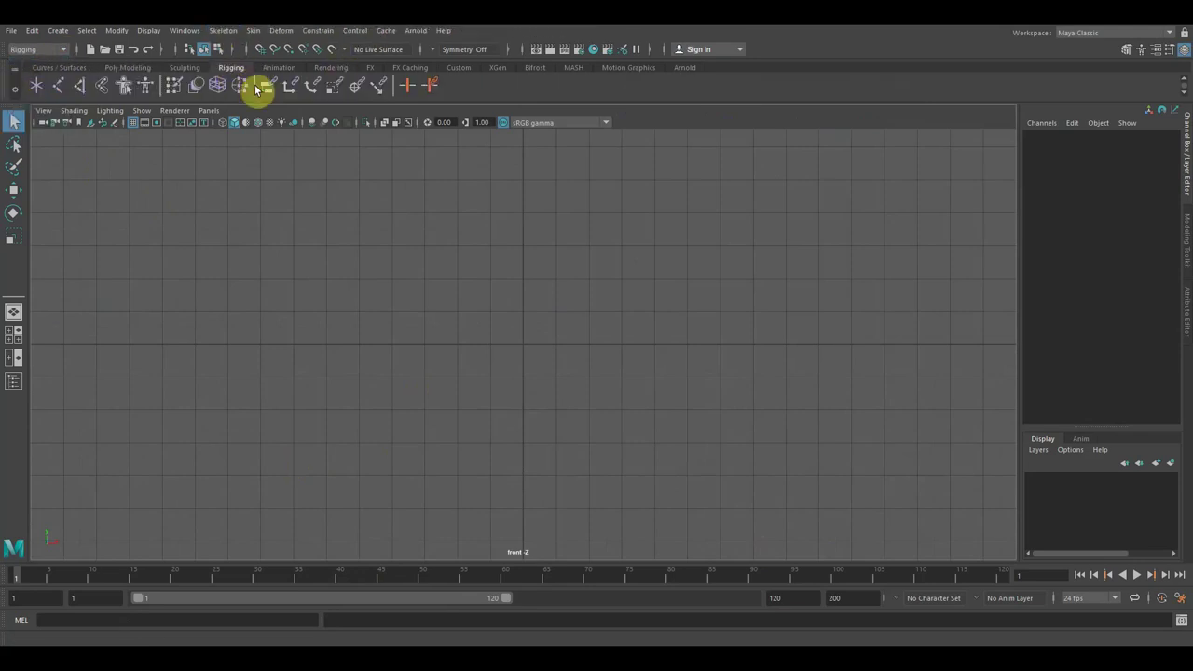
pyautogui.click(58, 86)
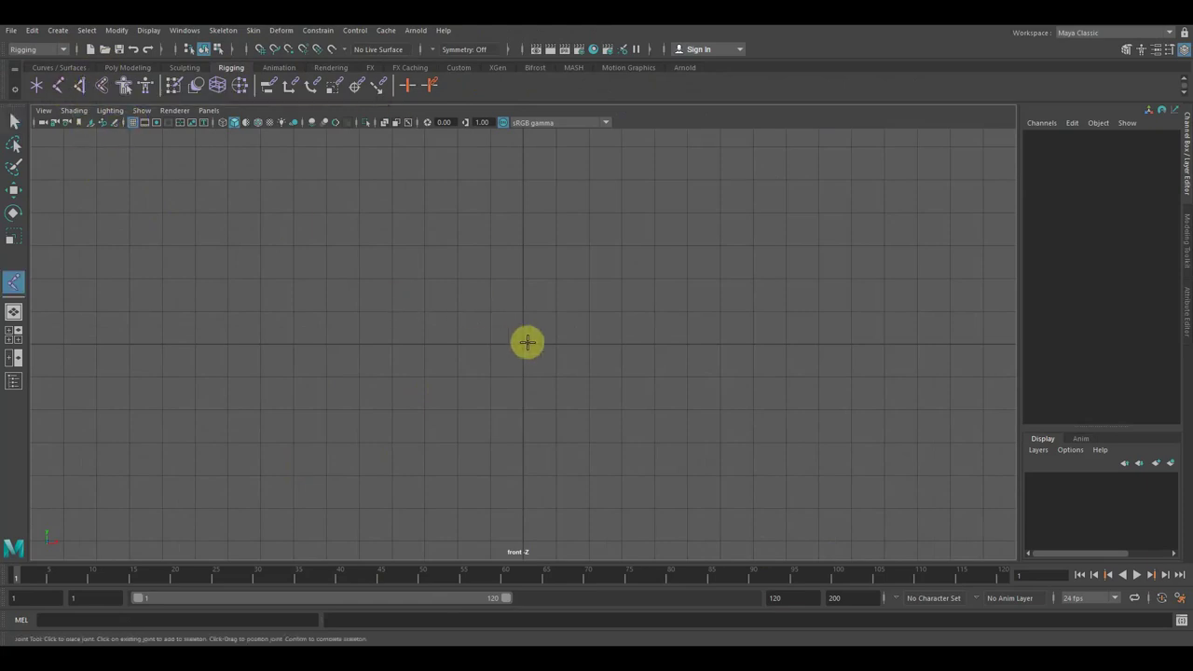
# - Draw a four-joint horizontal chain from left to right across the front view
pyautogui.moveTo(523, 343)
pyautogui.mouseDown()
pyautogui.moveTo(585, 280)
pyautogui.moveTo(523, 342)
pyautogui.mouseUp()
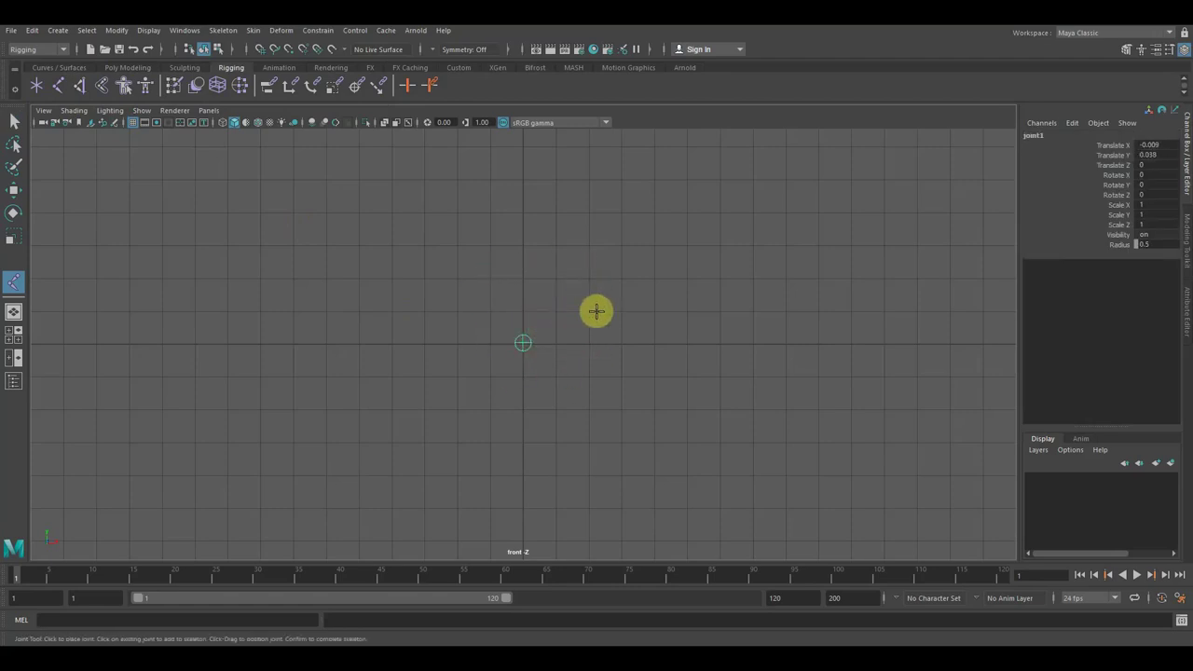
pyautogui.click(621, 344)
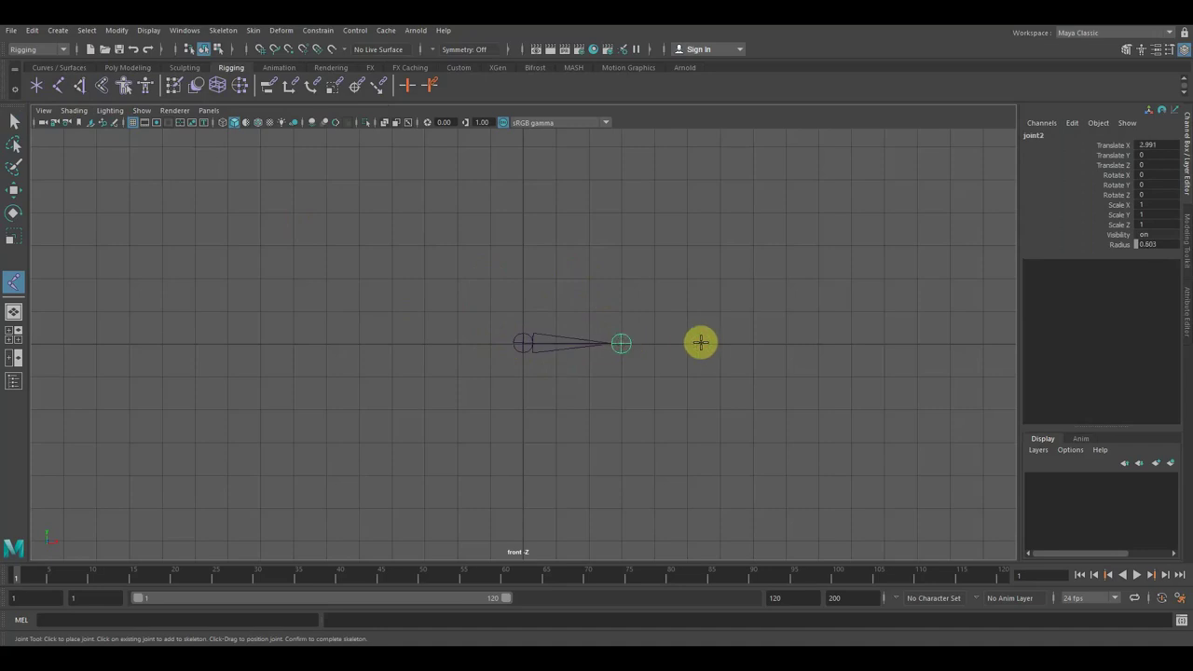
pyautogui.click(722, 343)
pyautogui.click(822, 343)
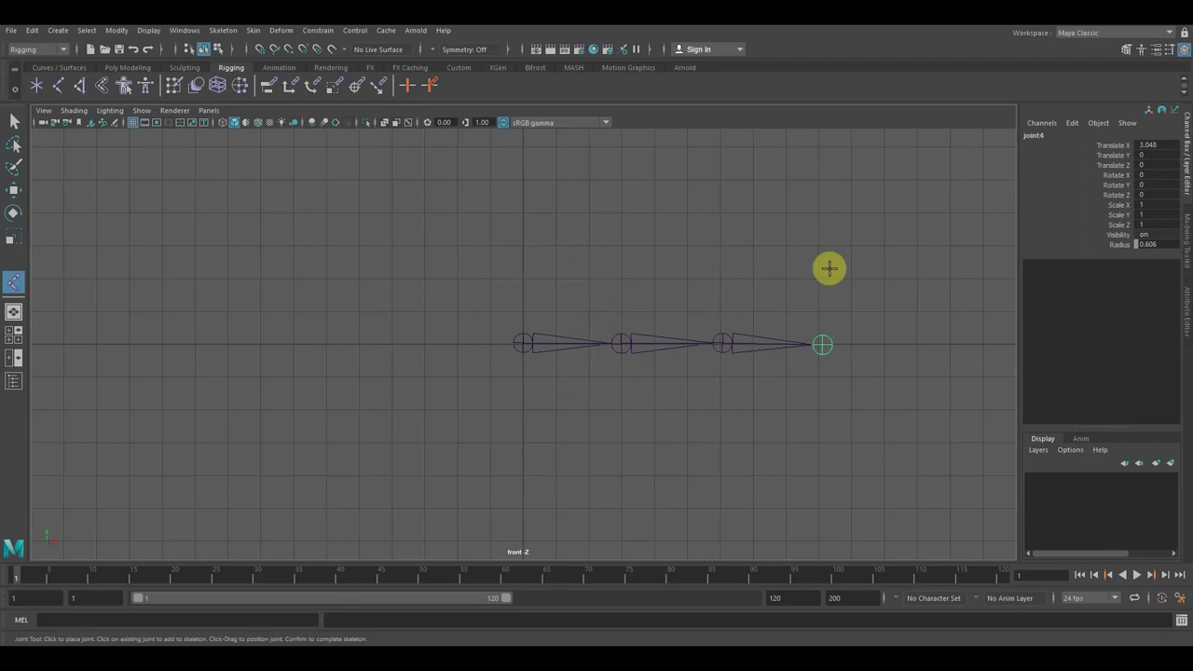
pyautogui.press('Return')
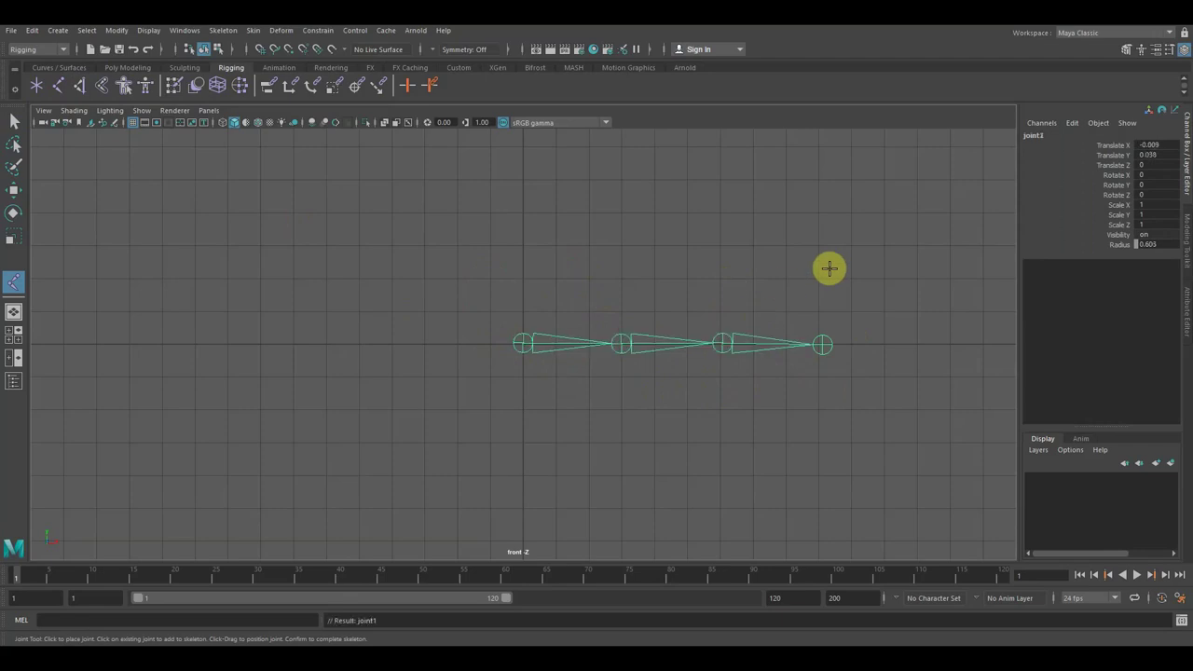
pyautogui.press('Down')
pyautogui.press('Down')
pyautogui.press('Down')
pyautogui.press('Up')
pyautogui.press('Up')
pyautogui.press('Up')
pyautogui.press('Down')
pyautogui.press('Down')
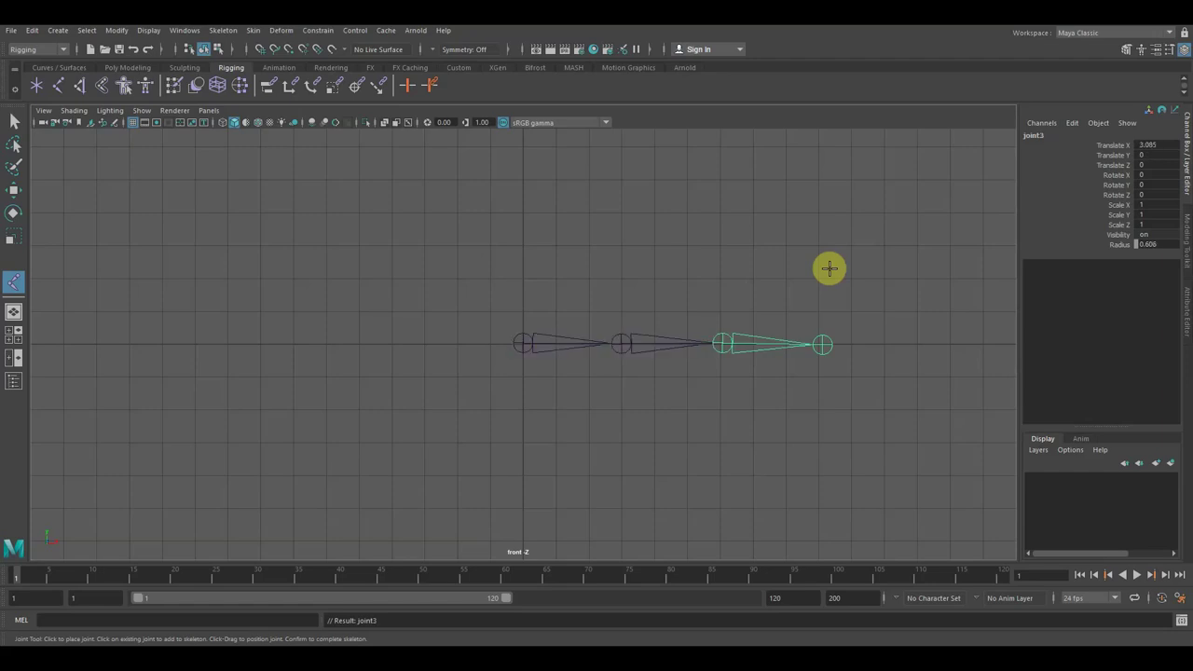
# - Draw a five-joint branch from joint3 rising up then running left, and unparent joint6
pyautogui.click(737, 273)
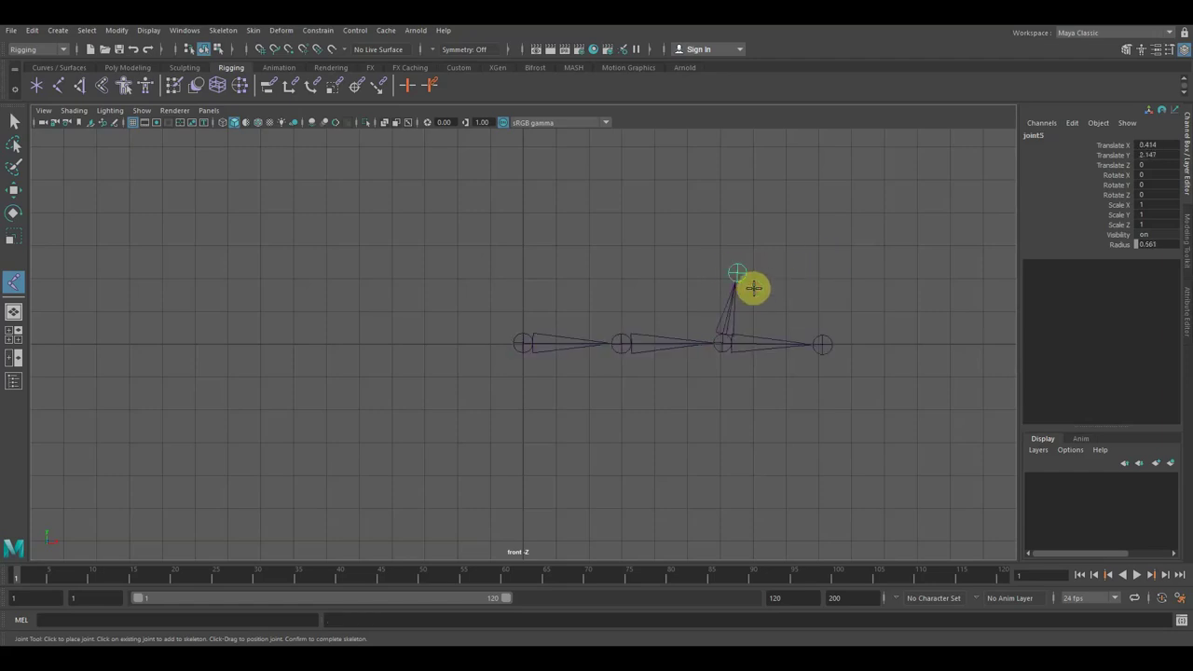
pyautogui.click(736, 209)
pyautogui.click(663, 202)
pyautogui.click(624, 197)
pyautogui.click(537, 201)
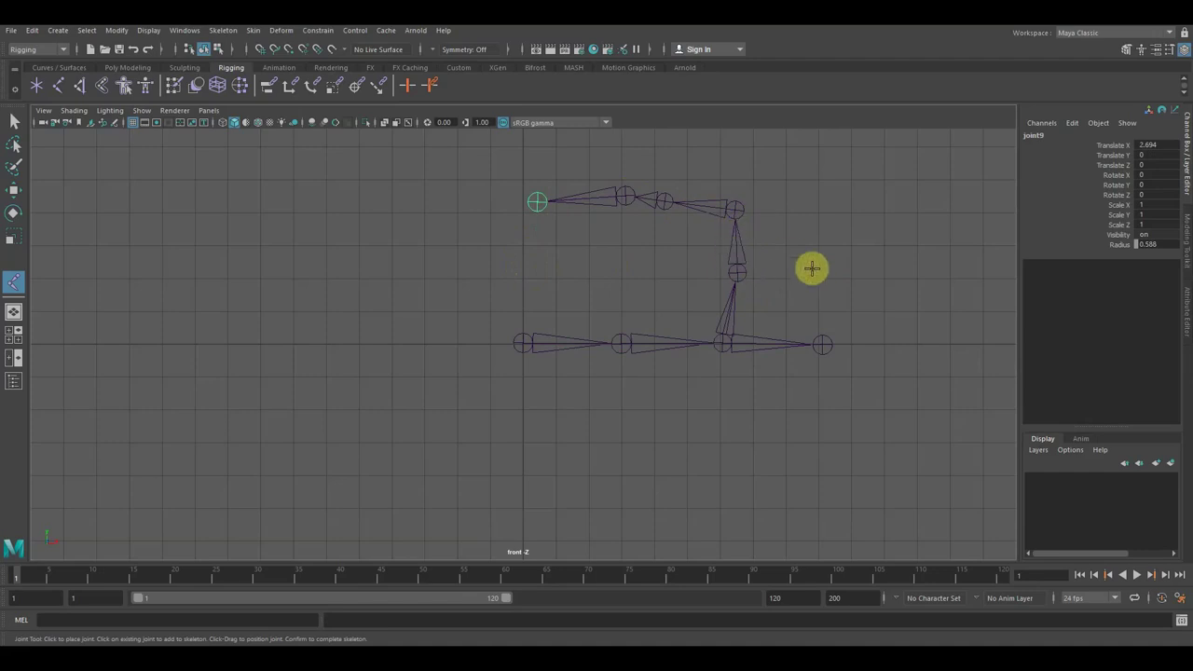
pyautogui.press('Return')
pyautogui.press('Up')
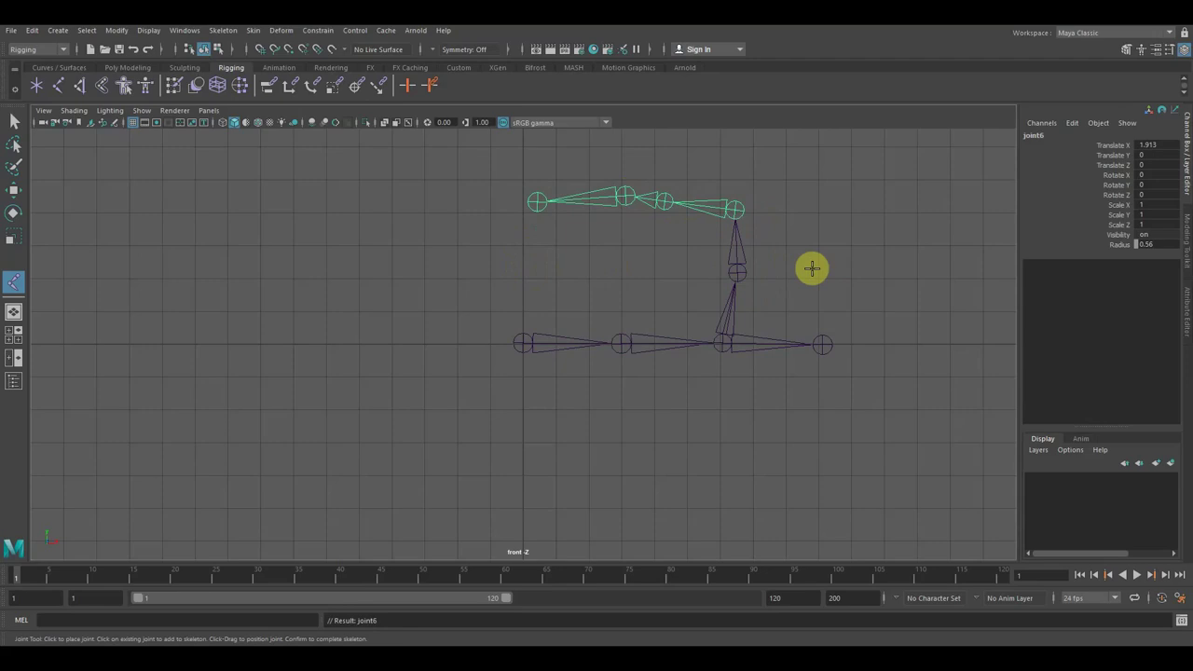
pyautogui.hotkey('shift', 'p')
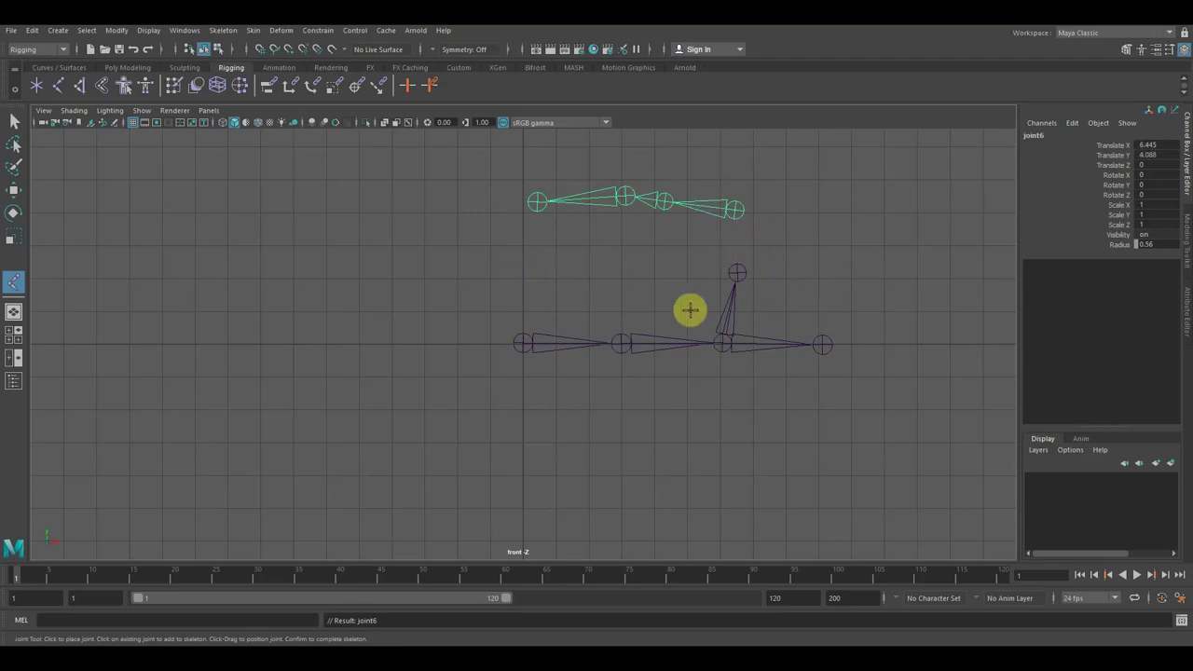
pyautogui.scroll(2, 812, 233)
pyautogui.scroll(1, 890, 217)
pyautogui.moveTo(925, 212); pyautogui.dragTo(717, 301, button='middle')
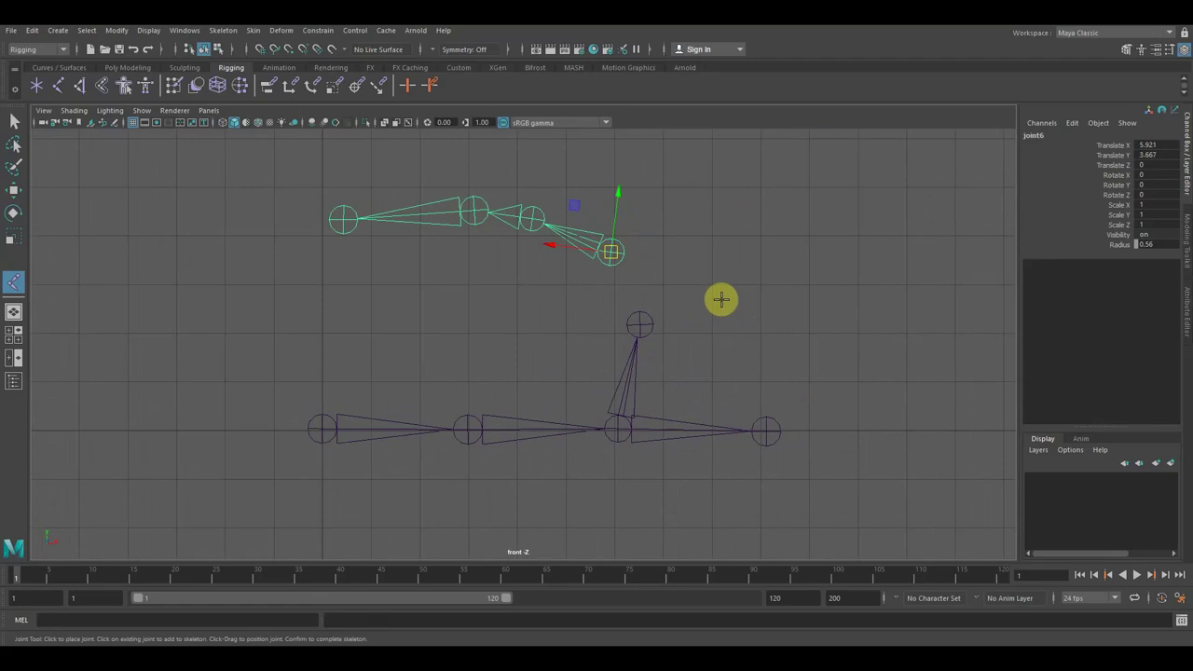
pyautogui.scroll(-3, 723, 300)
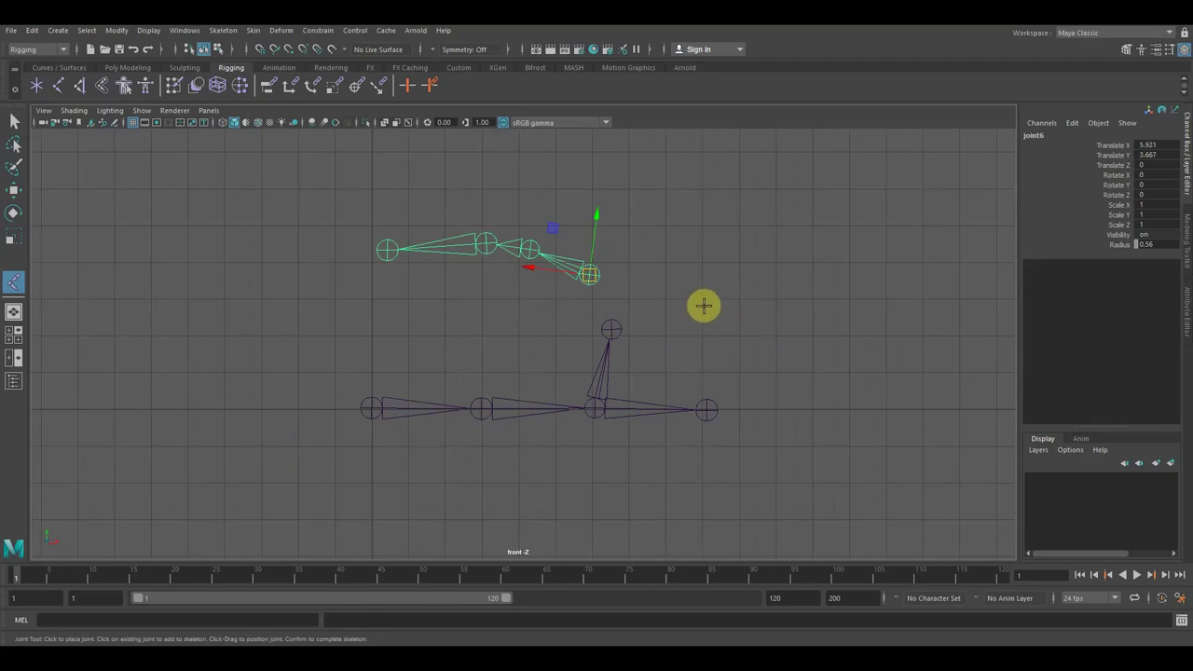
pyautogui.hotkey('ctrl', 'z')
pyautogui.click(16, 191)
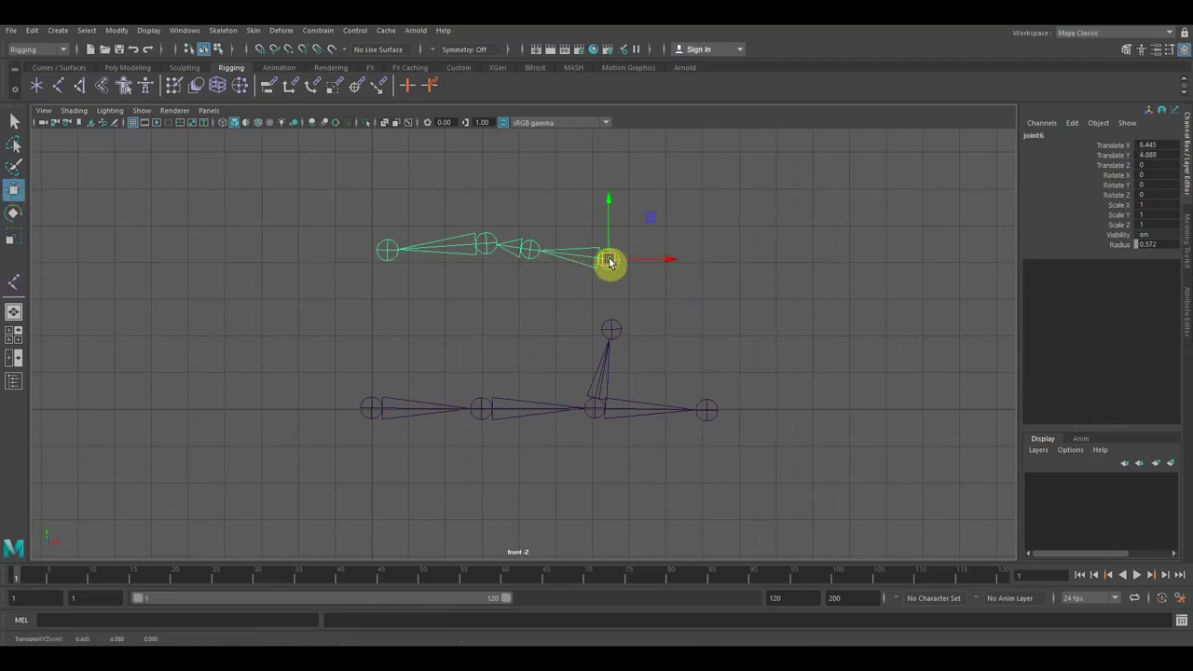
pyautogui.click(613, 332)
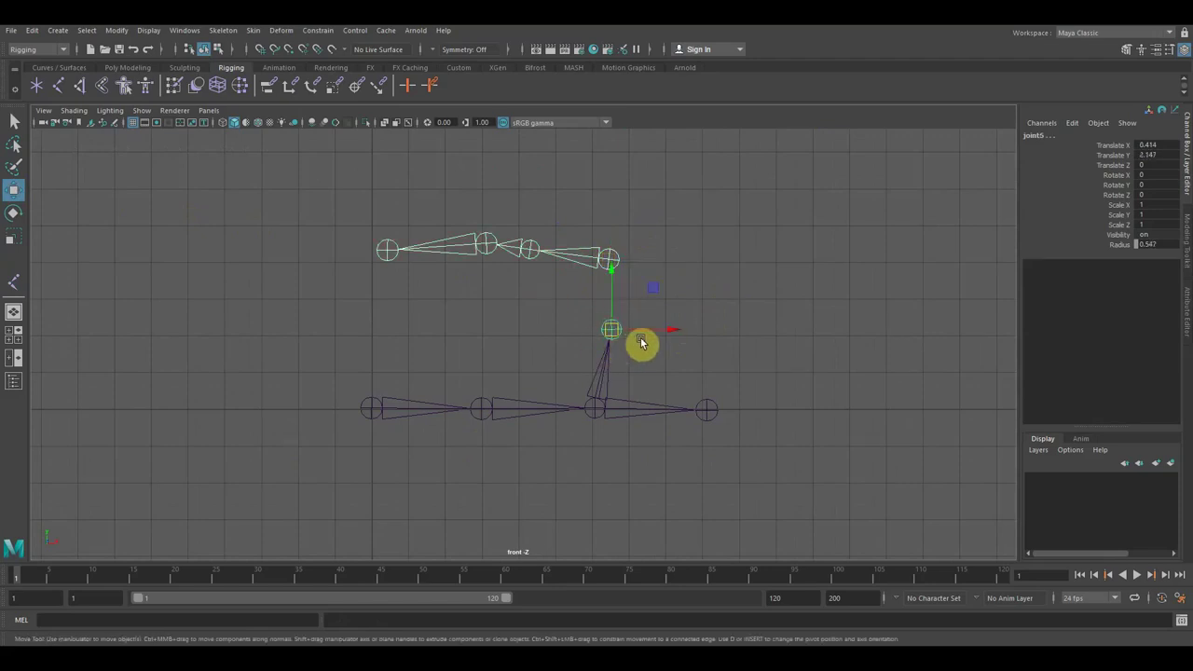
pyautogui.scroll(2, 642, 342)
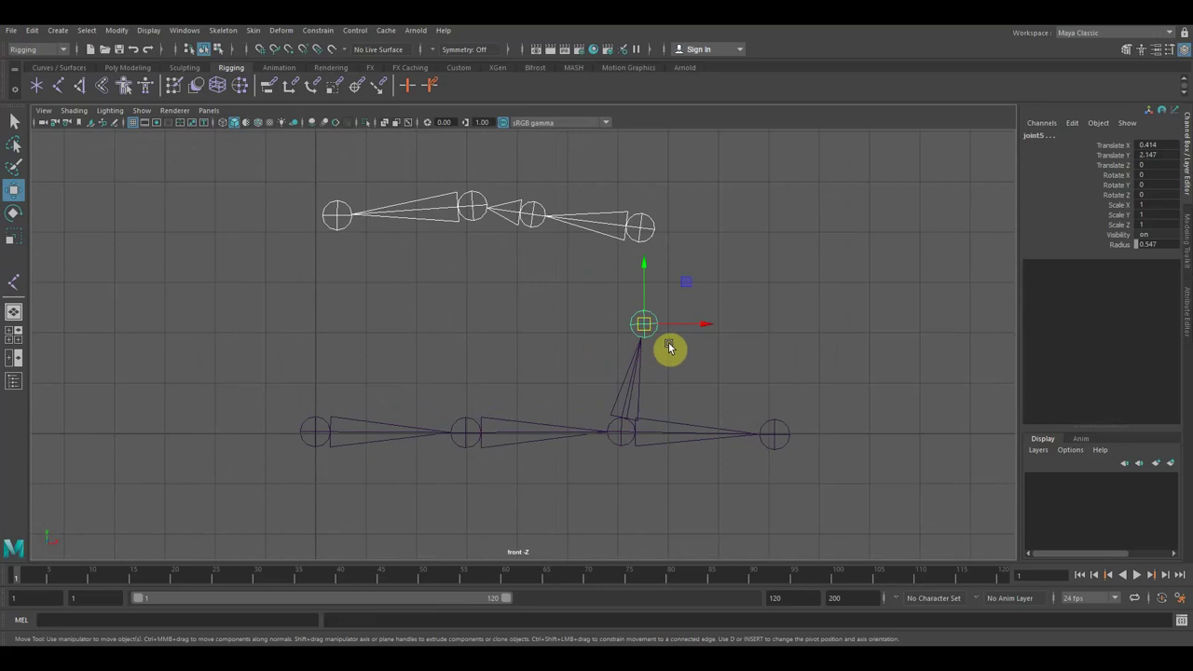
pyautogui.hotkey('ctrl', 'z')
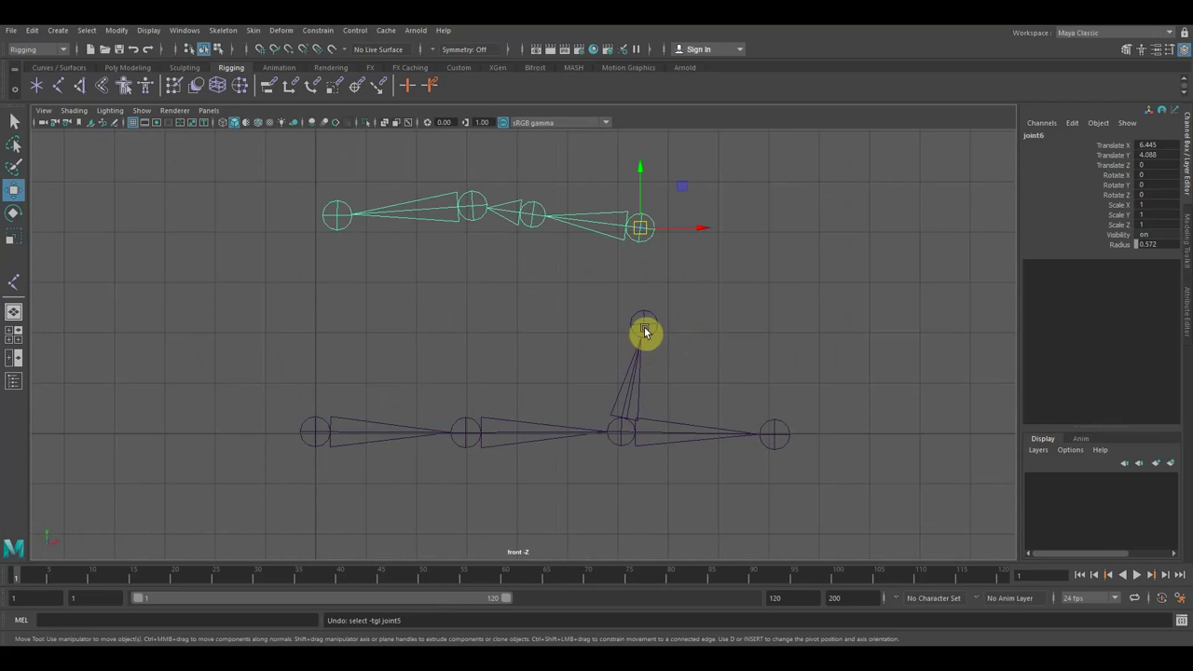
pyautogui.click(640, 357)
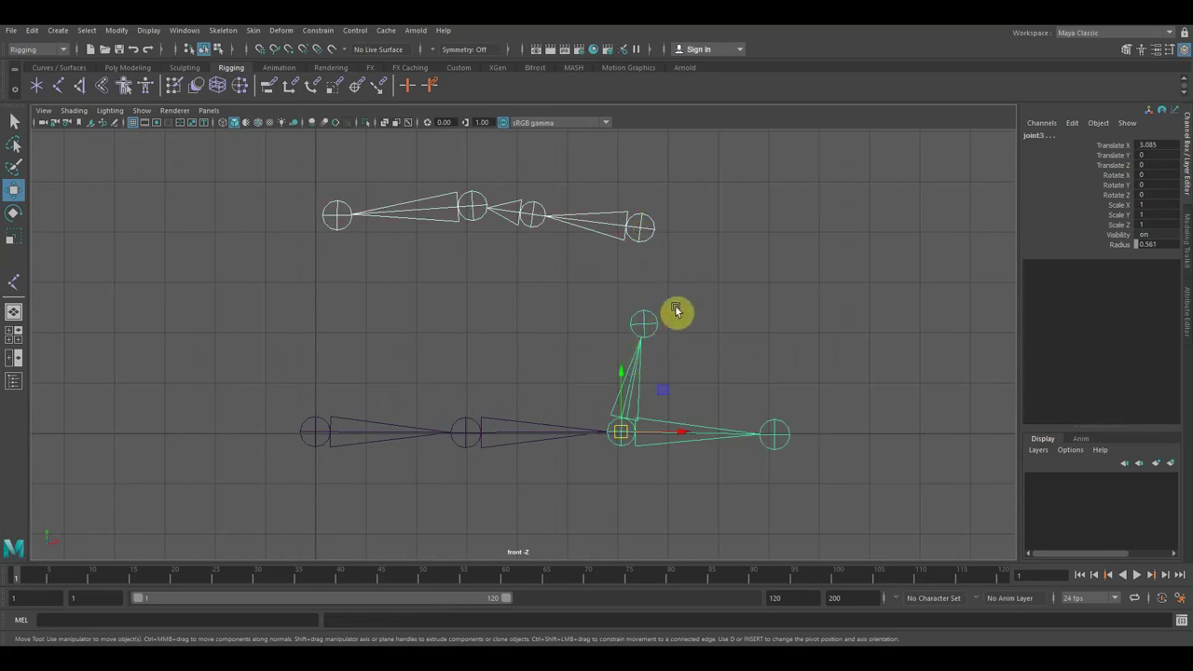
pyautogui.press('p')
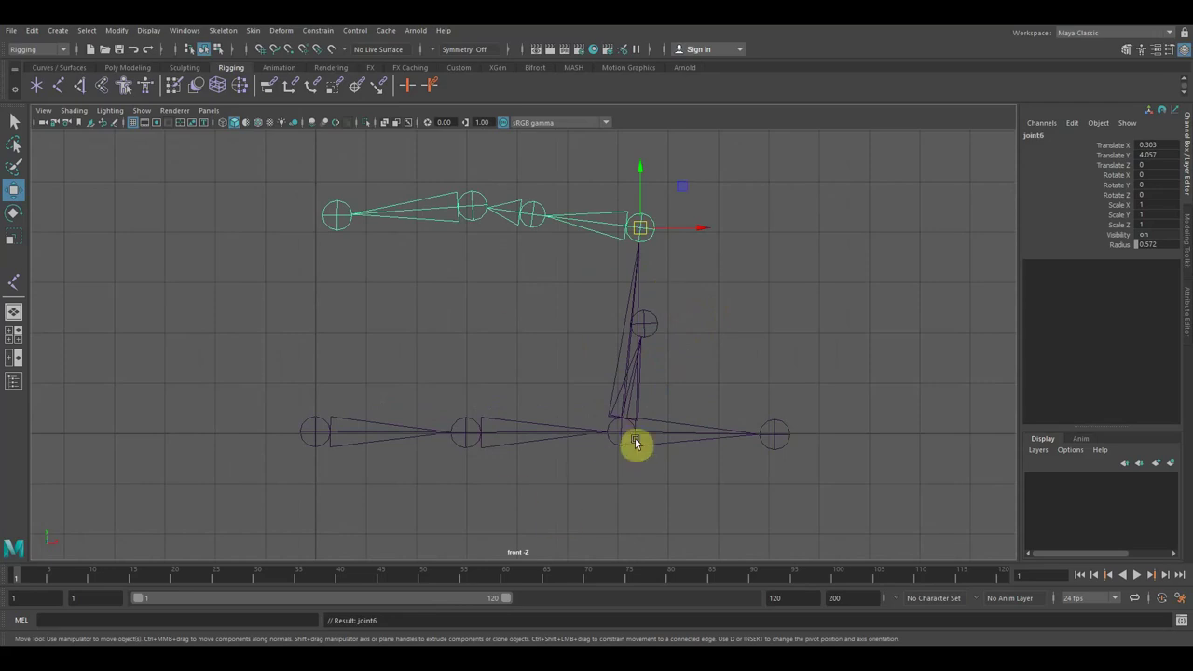
pyautogui.hotkey('ctrl', 'z')
pyautogui.hotkey('ctrl', 'z')
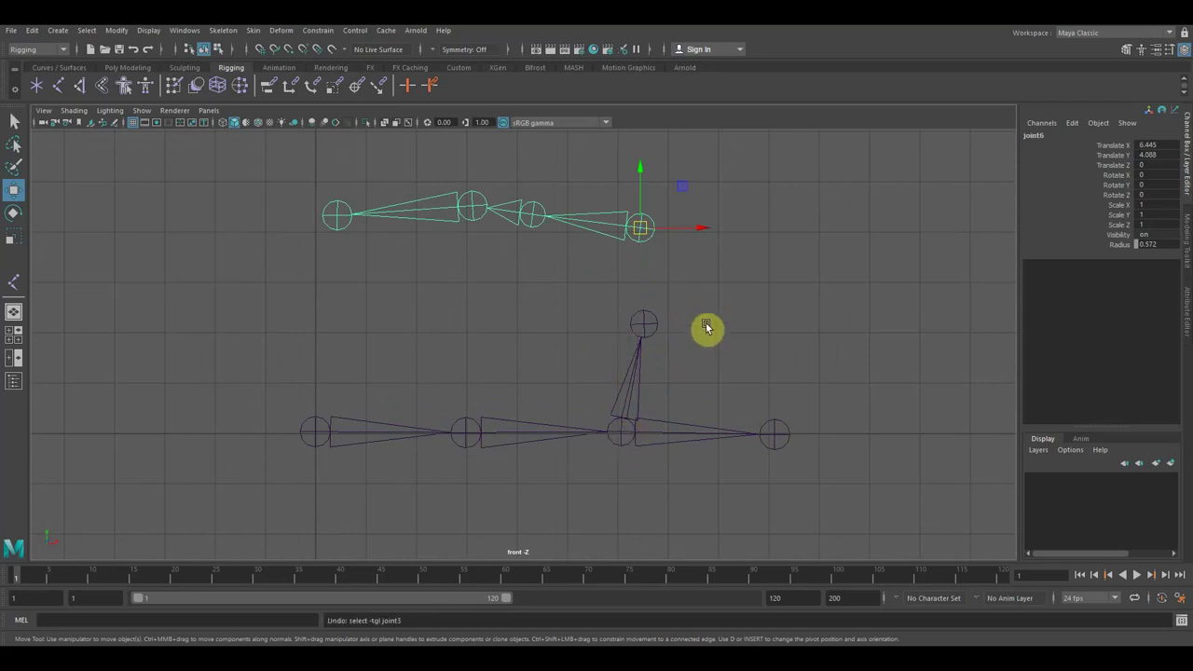
pyautogui.keyDown('shift'); pyautogui.click(643, 325); pyautogui.keyUp('shift')
pyautogui.press('p')
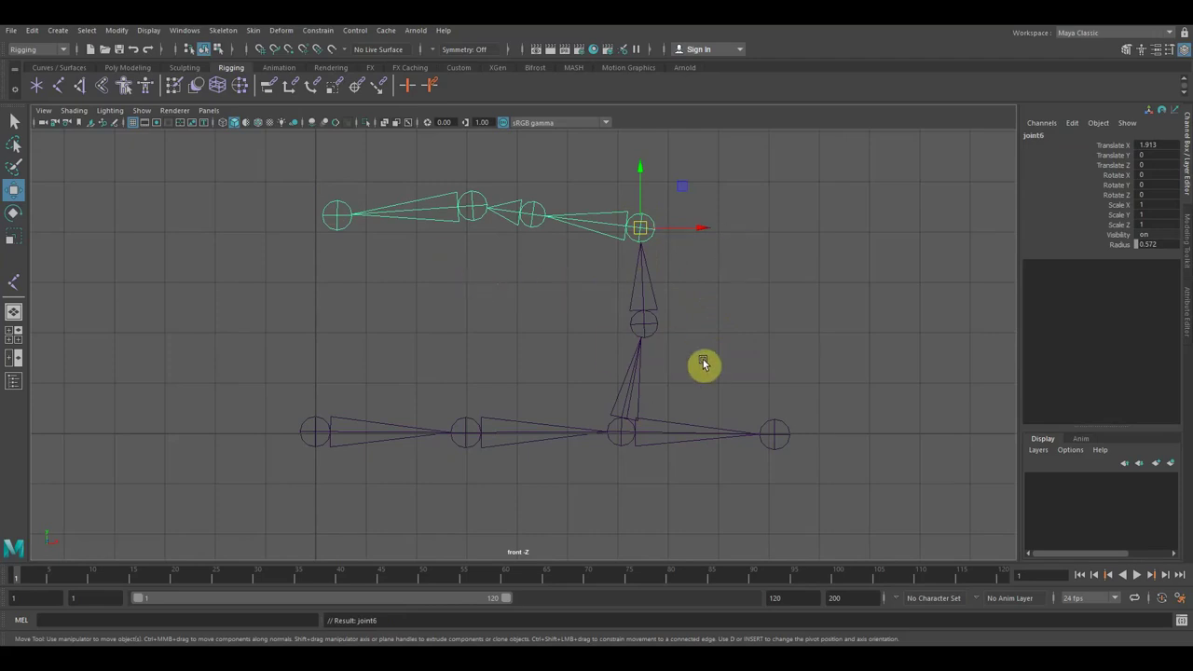
pyautogui.press('Up')
pyautogui.press('Up')
pyautogui.press('Up')
pyautogui.press('Up')
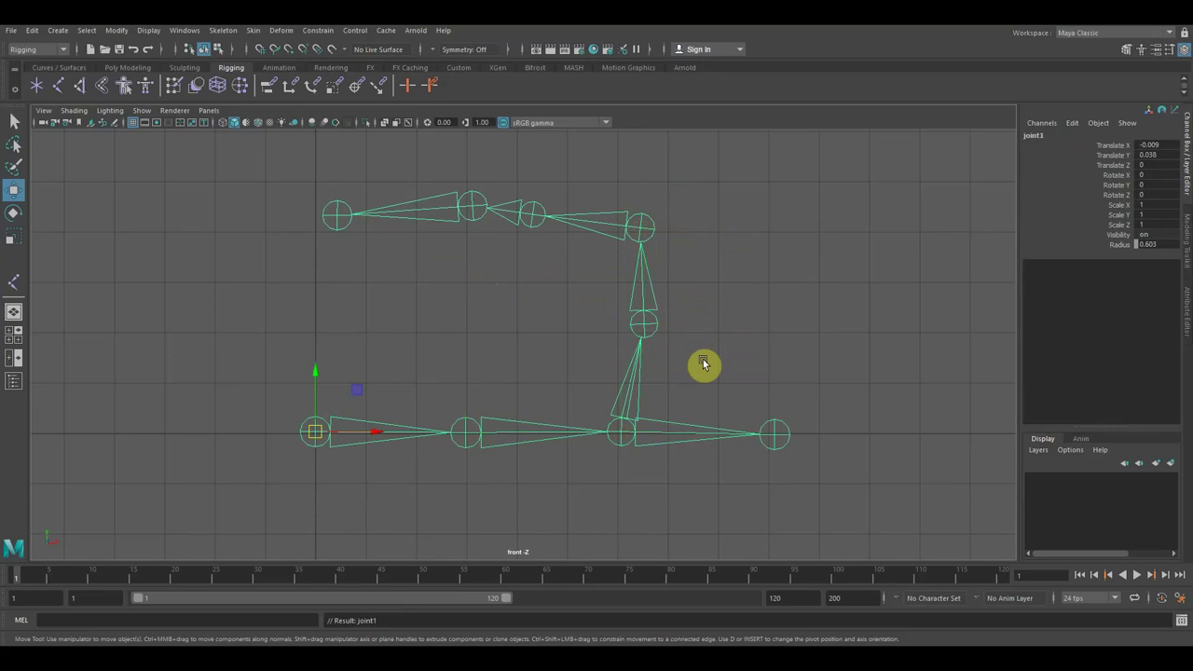
# - Give root joint1 Rotate Z 1.211, Translate Y 0.142 and uniform scale 0.992
pyautogui.scroll(-2, 549, 255)
pyautogui.scroll(1, 519, 287)
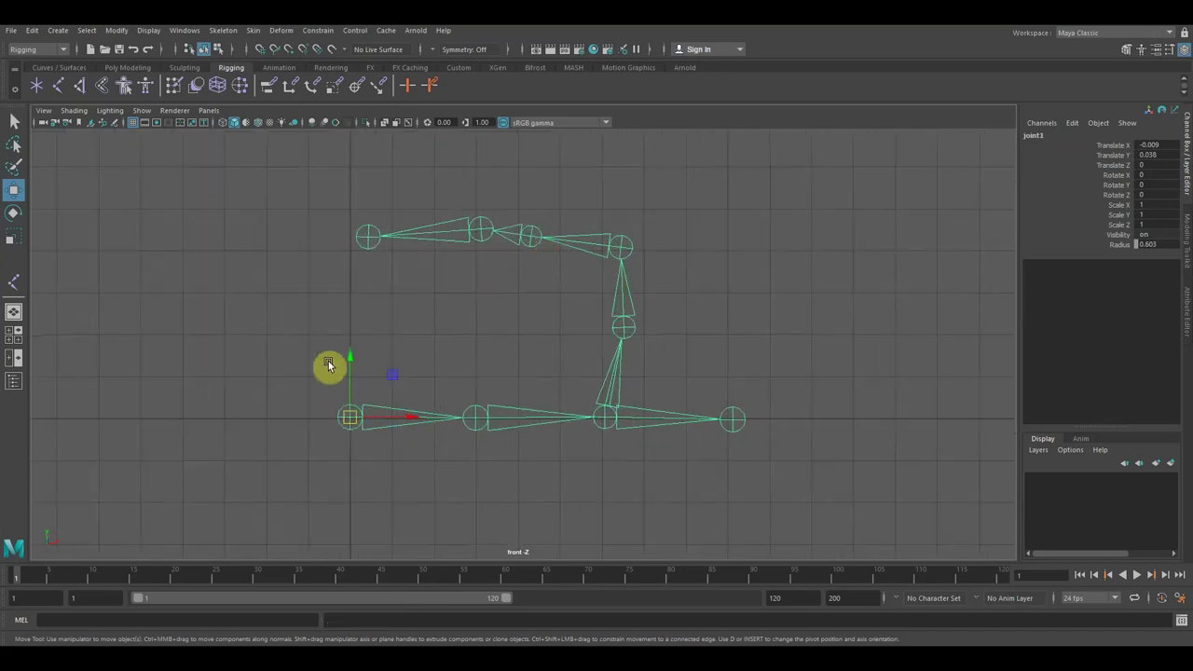
pyautogui.moveTo(350, 364); pyautogui.dragTo(361, 363)
pyautogui.hotkey('ctrl', 'z')
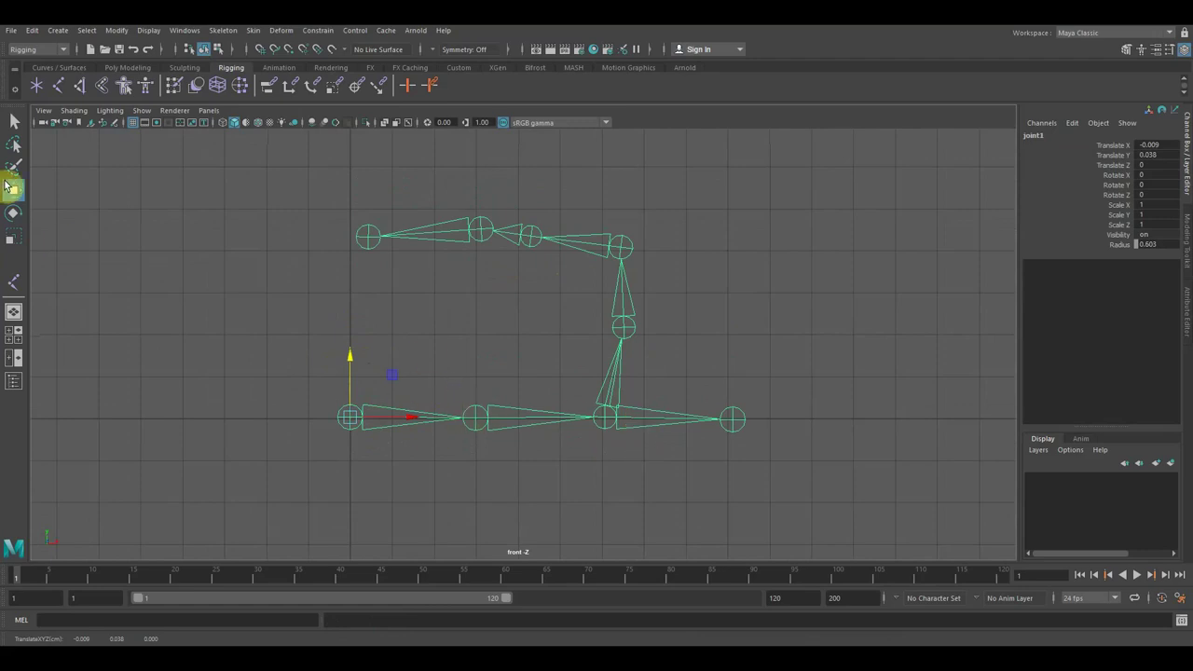
pyautogui.click(13, 214)
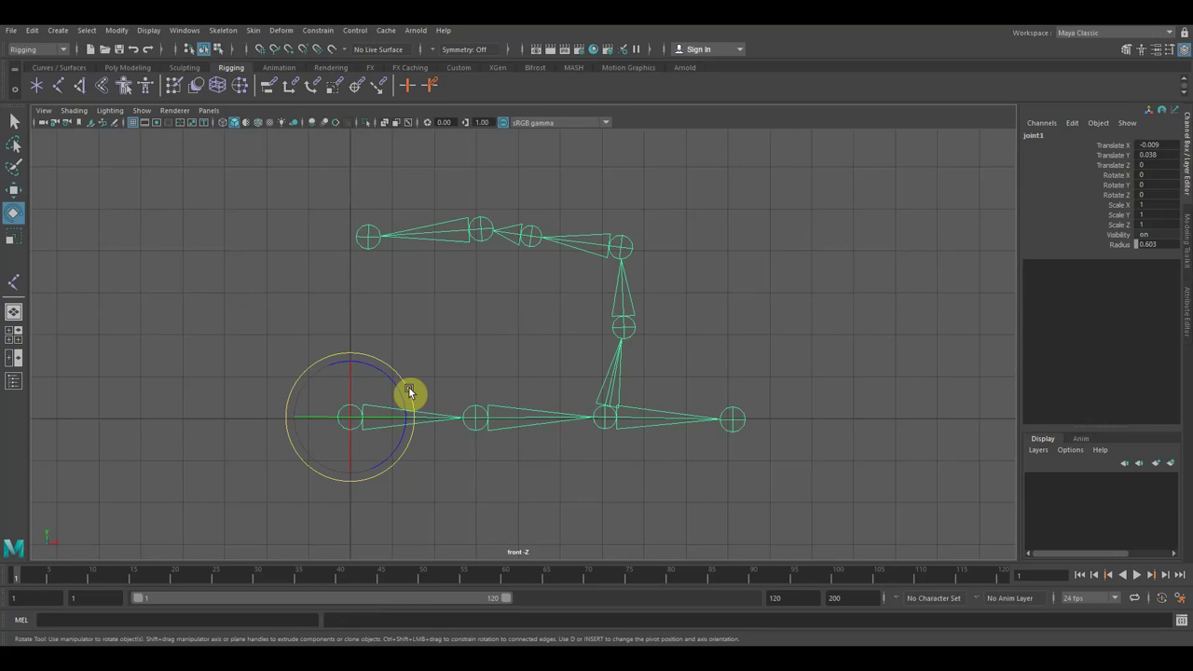
pyautogui.moveTo(413, 401); pyautogui.dragTo(413, 399)
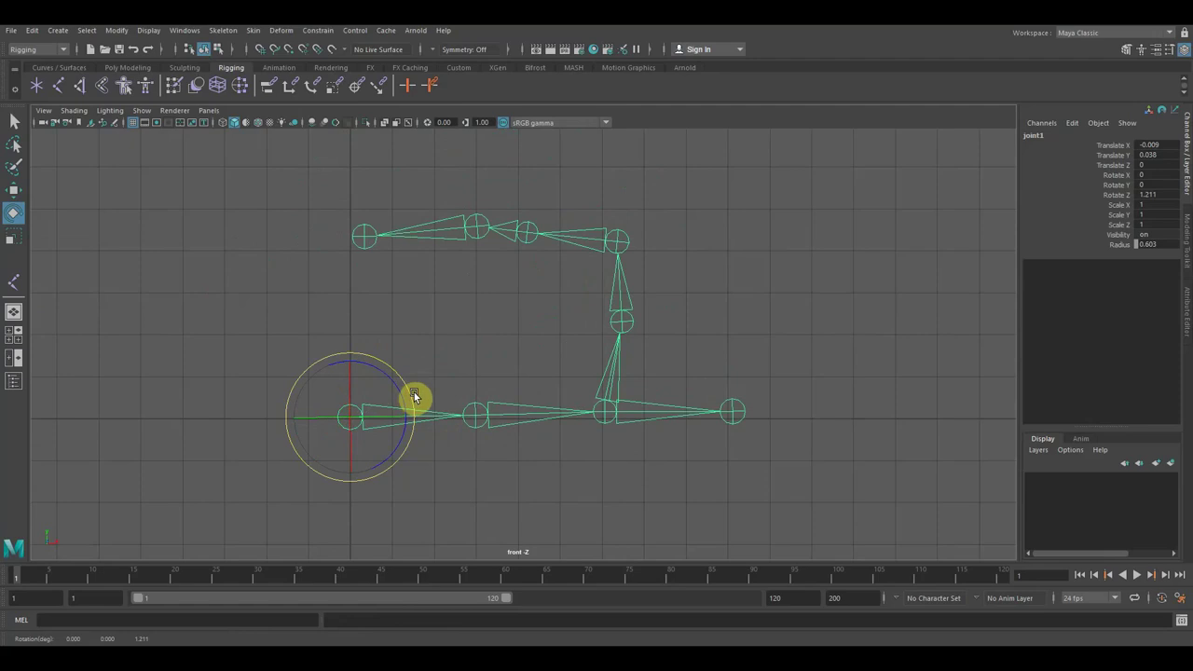
pyautogui.press('w')
pyautogui.moveTo(354, 364)
pyautogui.mouseDown()
pyautogui.moveTo(354, 293)
pyautogui.moveTo(355, 356)
pyautogui.mouseUp()
pyautogui.press('r')
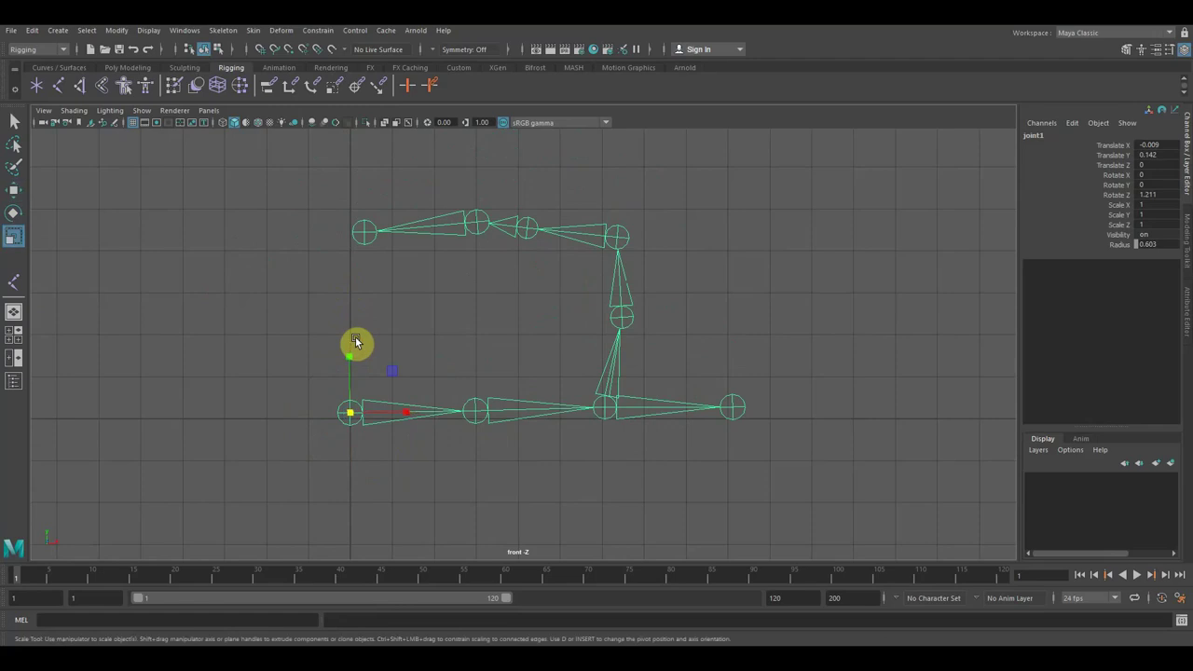
pyautogui.moveTo(353, 414)
pyautogui.mouseDown()
pyautogui.moveTo(469, 535)
pyautogui.moveTo(346, 428)
pyautogui.mouseUp()
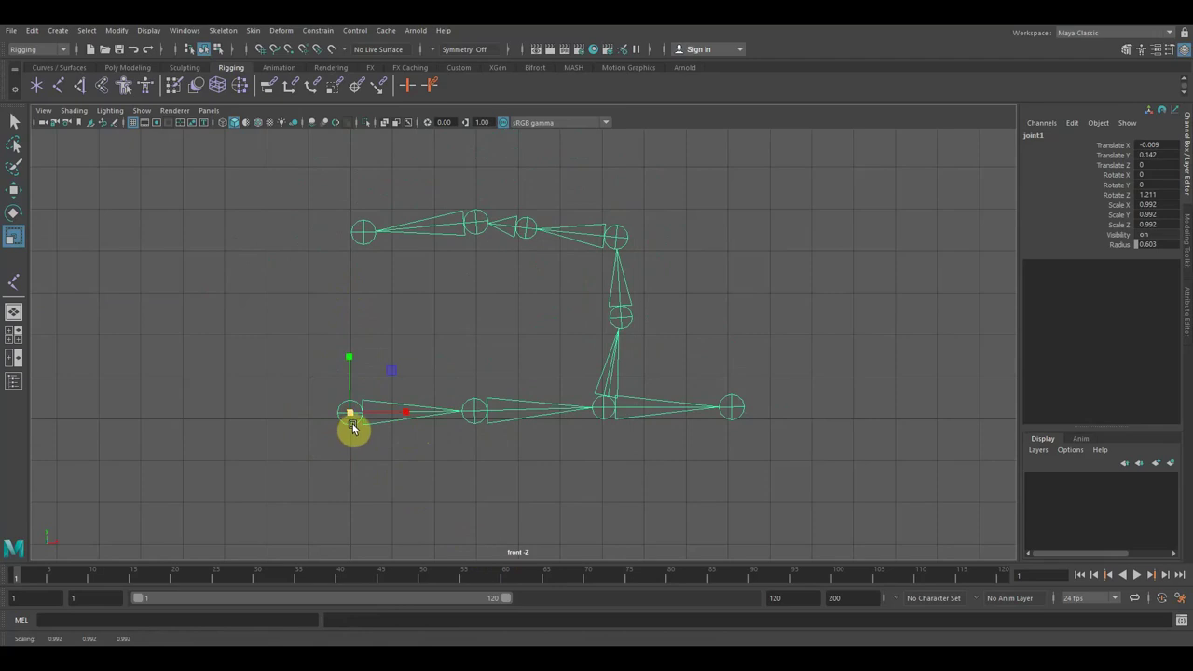
pyautogui.press('q')
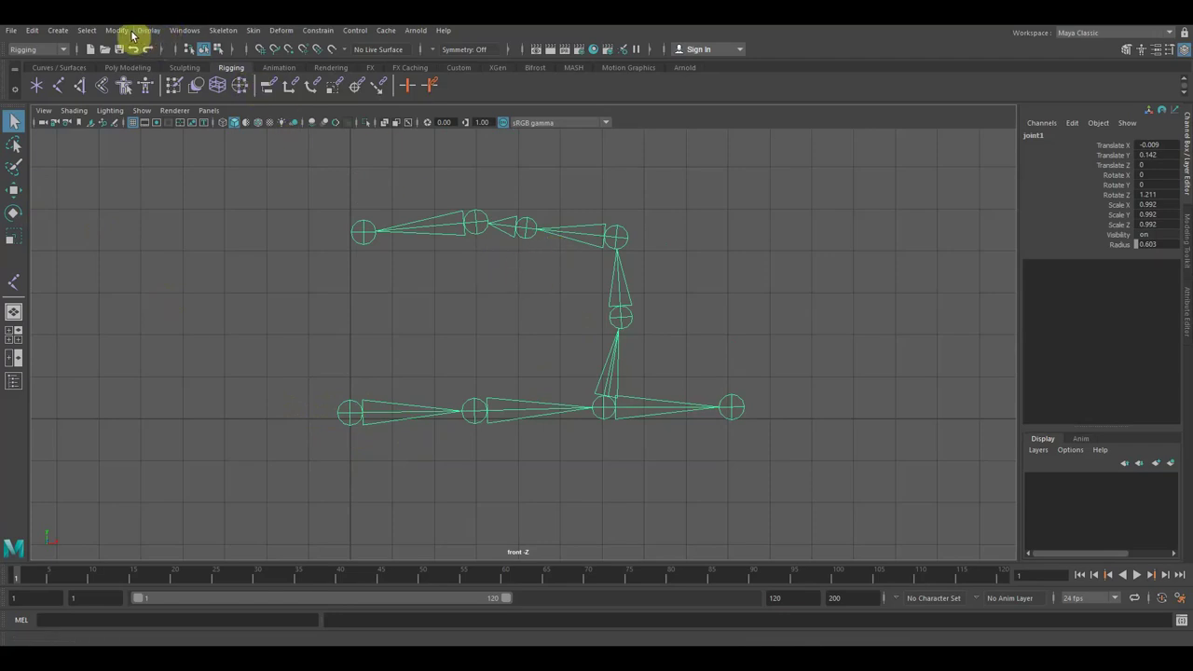
# - Tear off the Skeleton menu as a floating panel at the right and pick Insert Joints
pyautogui.click(223, 32)
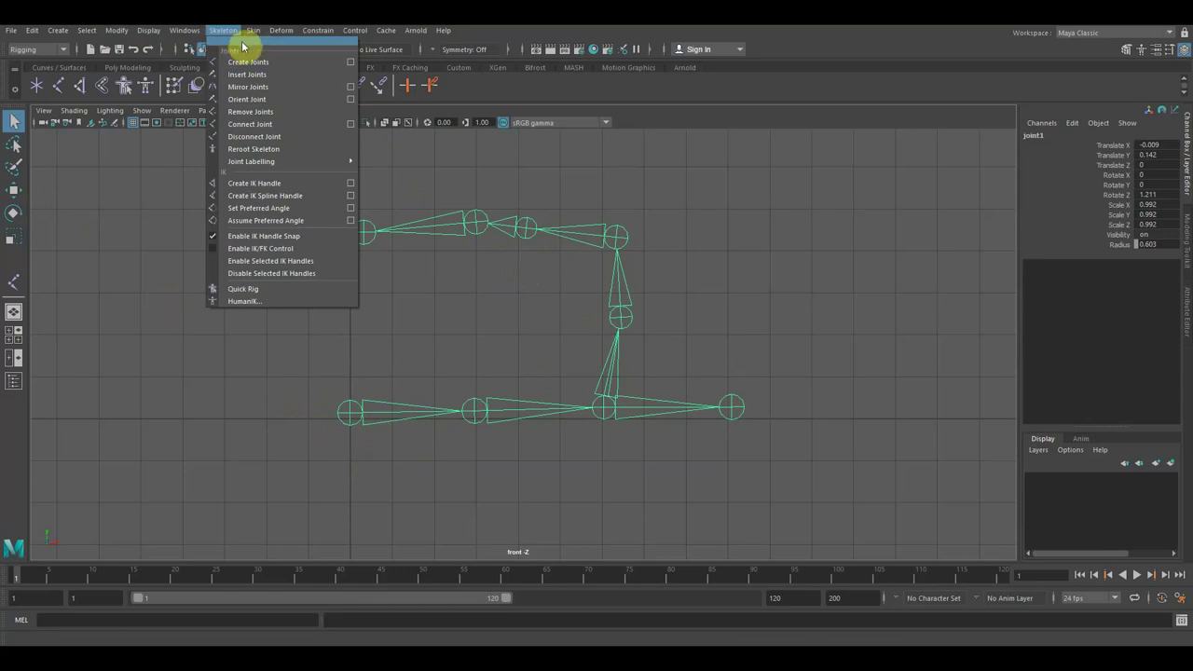
pyautogui.click(241, 42)
pyautogui.moveTo(270, 52)
pyautogui.mouseDown()
pyautogui.moveTo(1054, 91)
pyautogui.moveTo(1042, 87)
pyautogui.mouseUp()
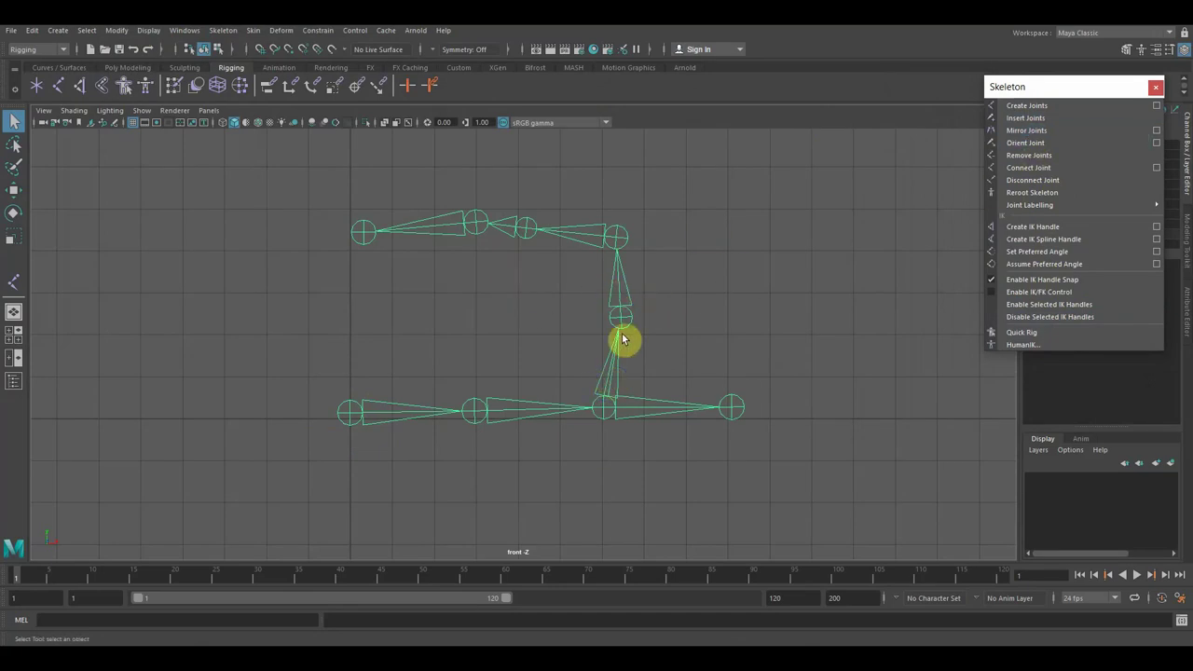
pyautogui.click(1031, 119)
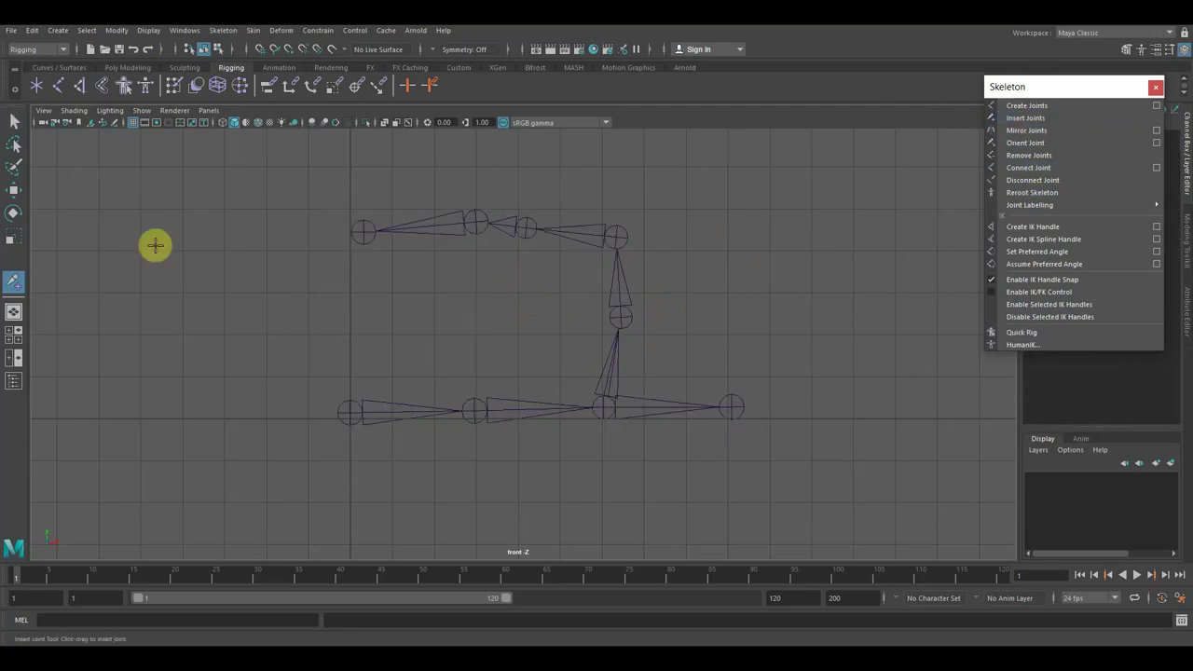
# - Insert two extra joints into the vertical spine bone, undoing one stray insertion
pyautogui.click(14, 192)
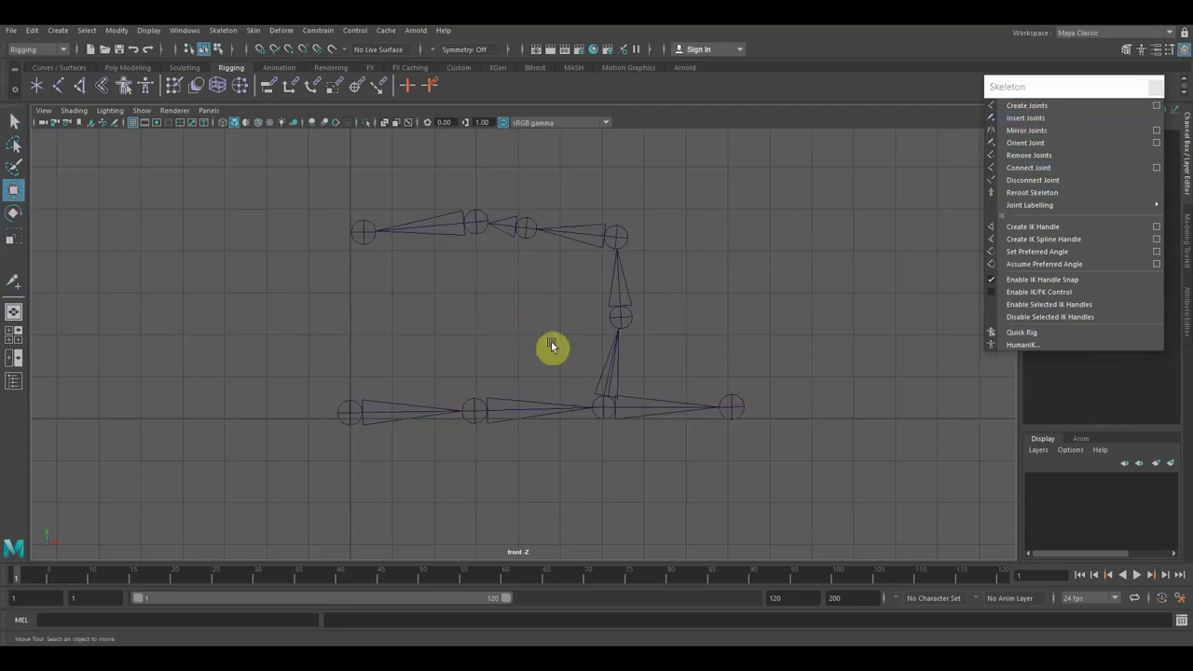
pyautogui.click(622, 271)
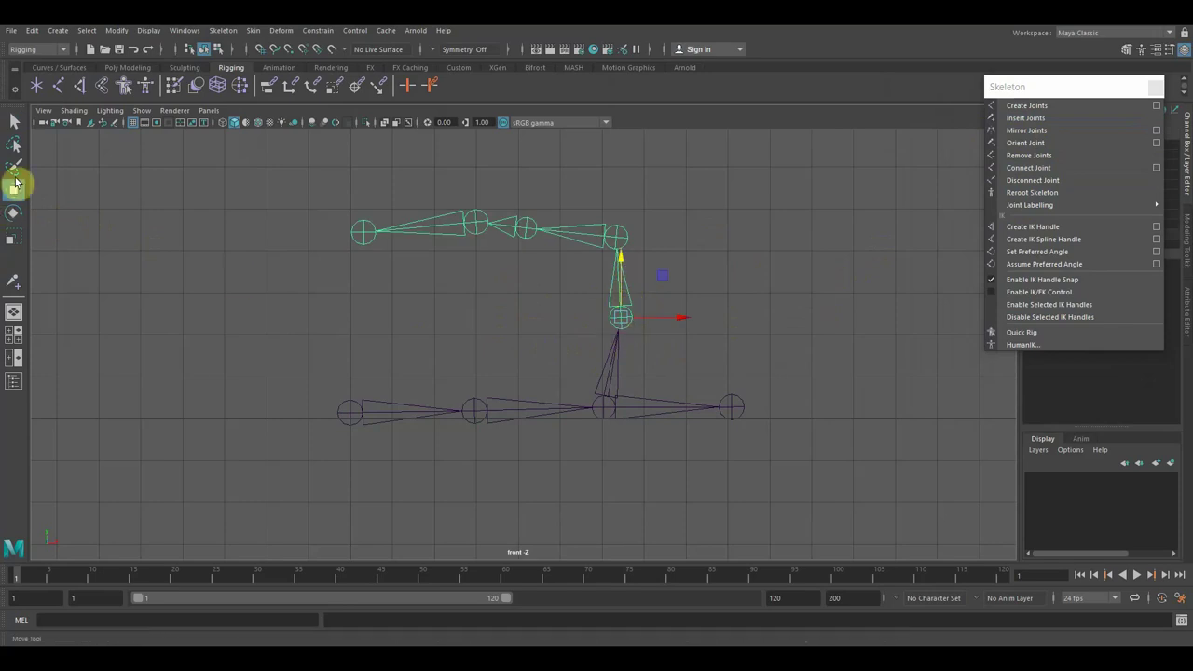
pyautogui.click(14, 122)
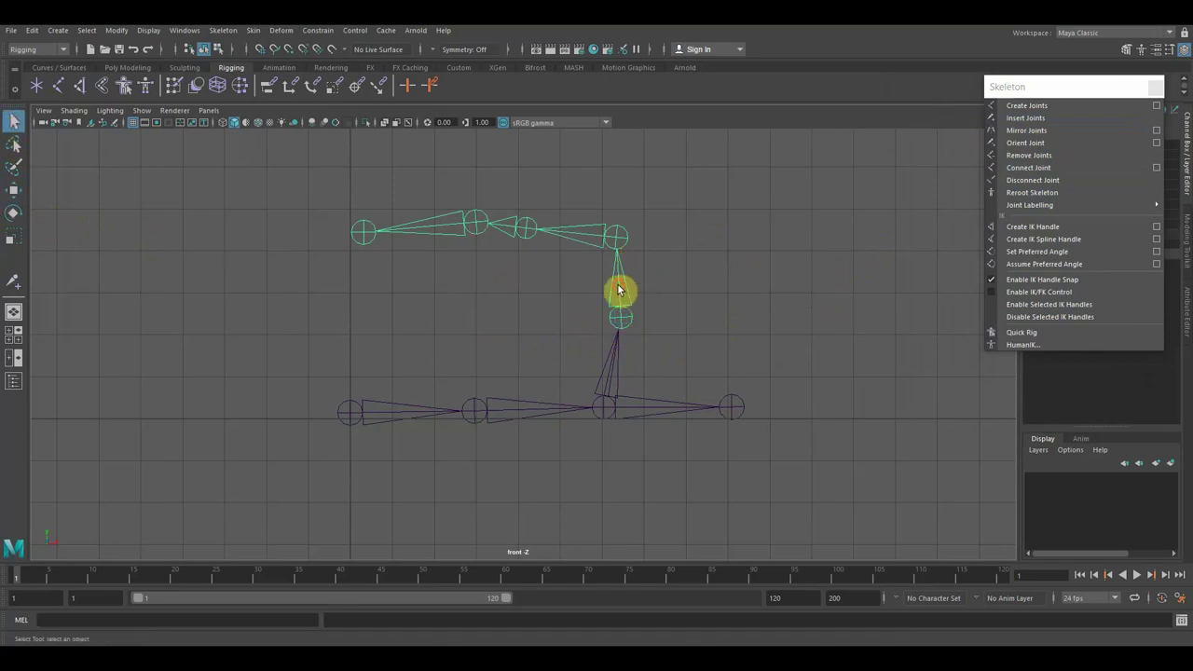
pyautogui.click(1025, 117)
pyautogui.moveTo(620, 293); pyautogui.dragTo(616, 272)
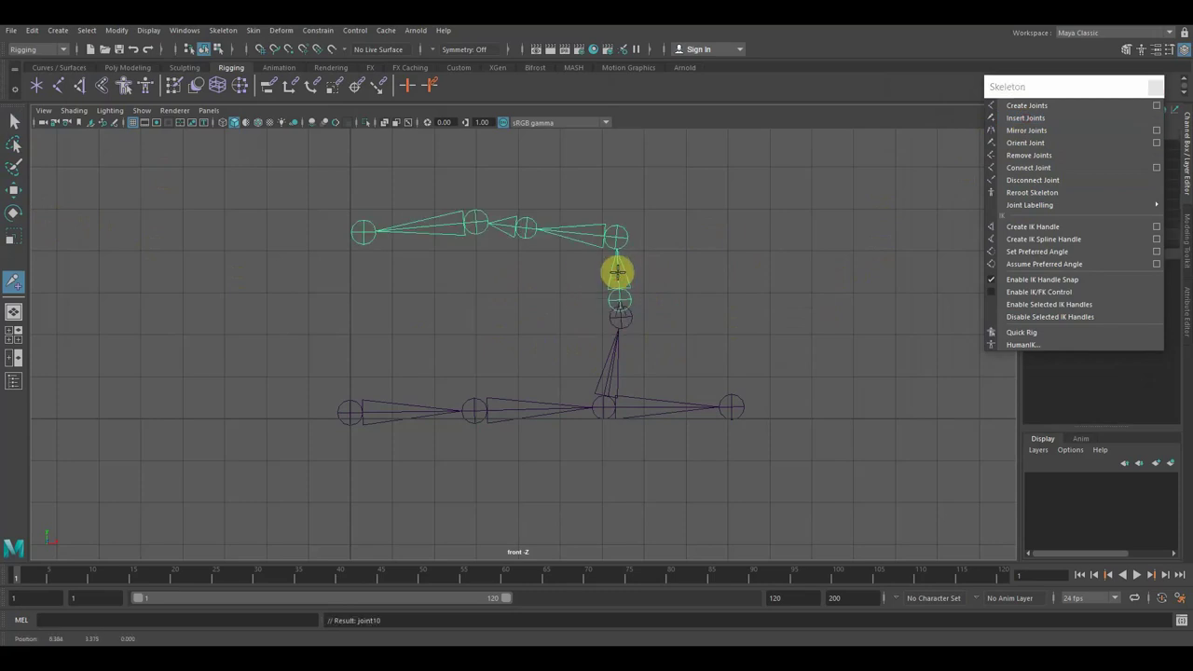
pyautogui.moveTo(643, 232); pyautogui.dragTo(643, 255)
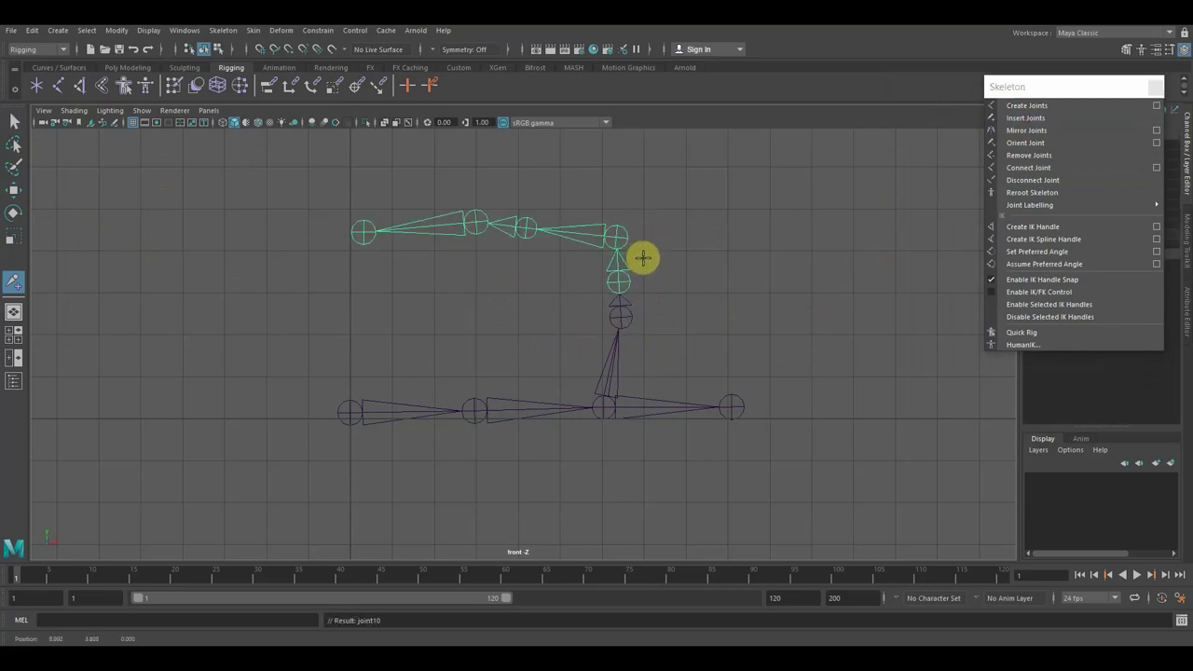
pyautogui.moveTo(614, 364); pyautogui.dragTo(519, 334)
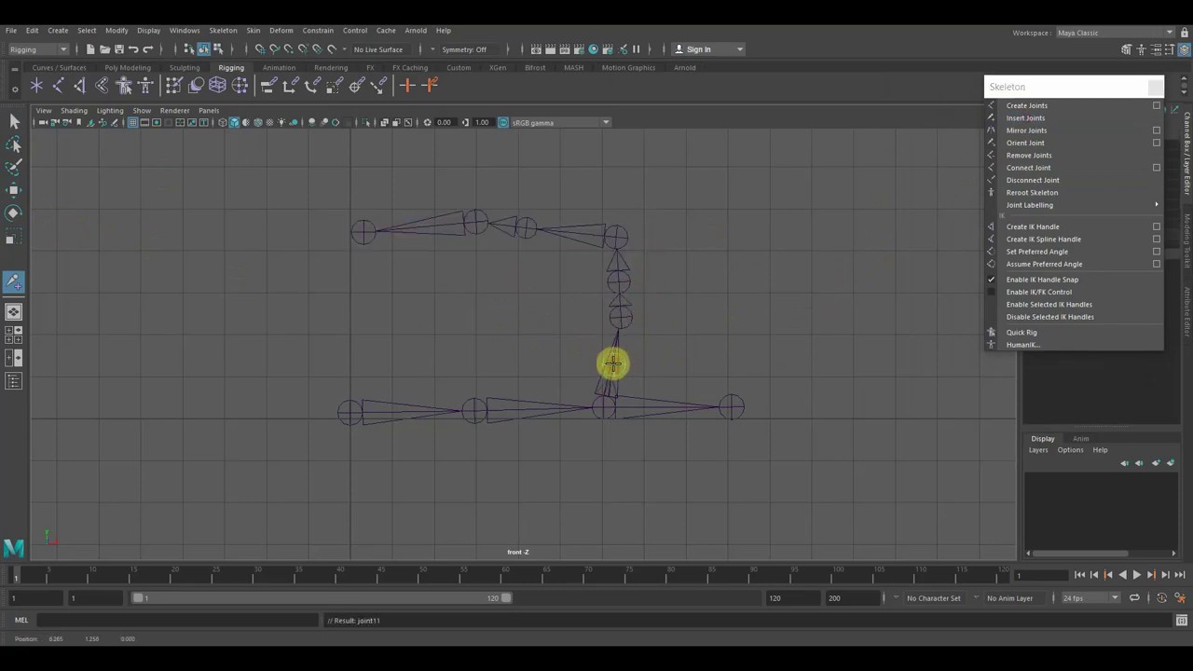
pyautogui.click(607, 374)
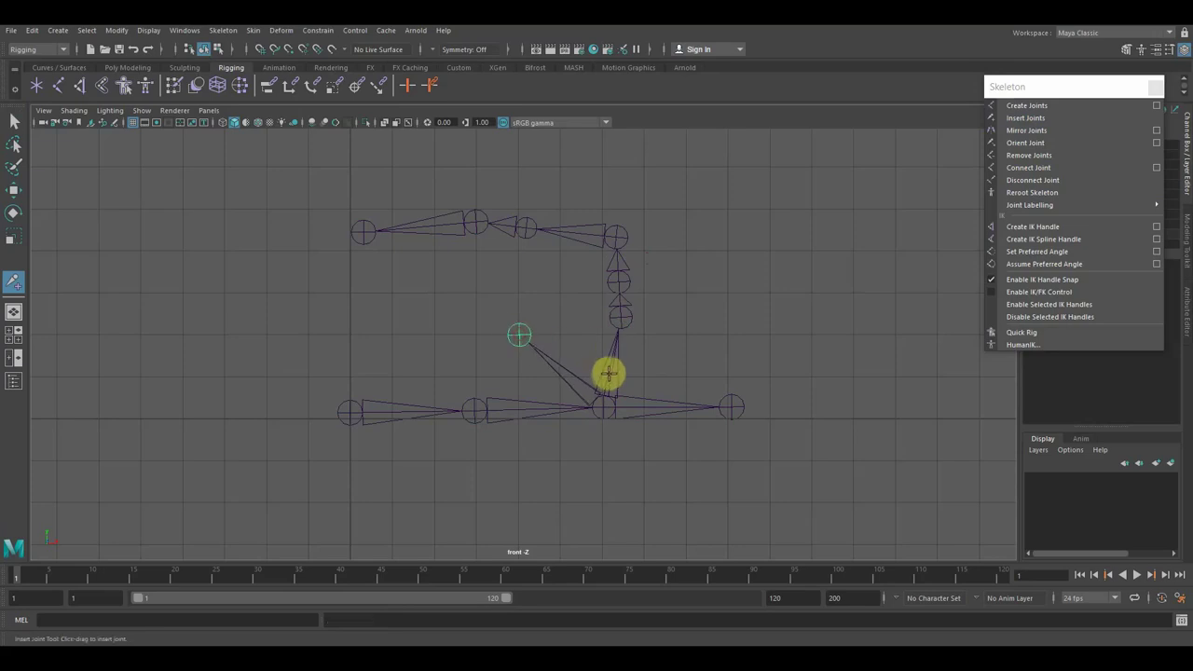
pyautogui.moveTo(612, 365); pyautogui.dragTo(681, 346)
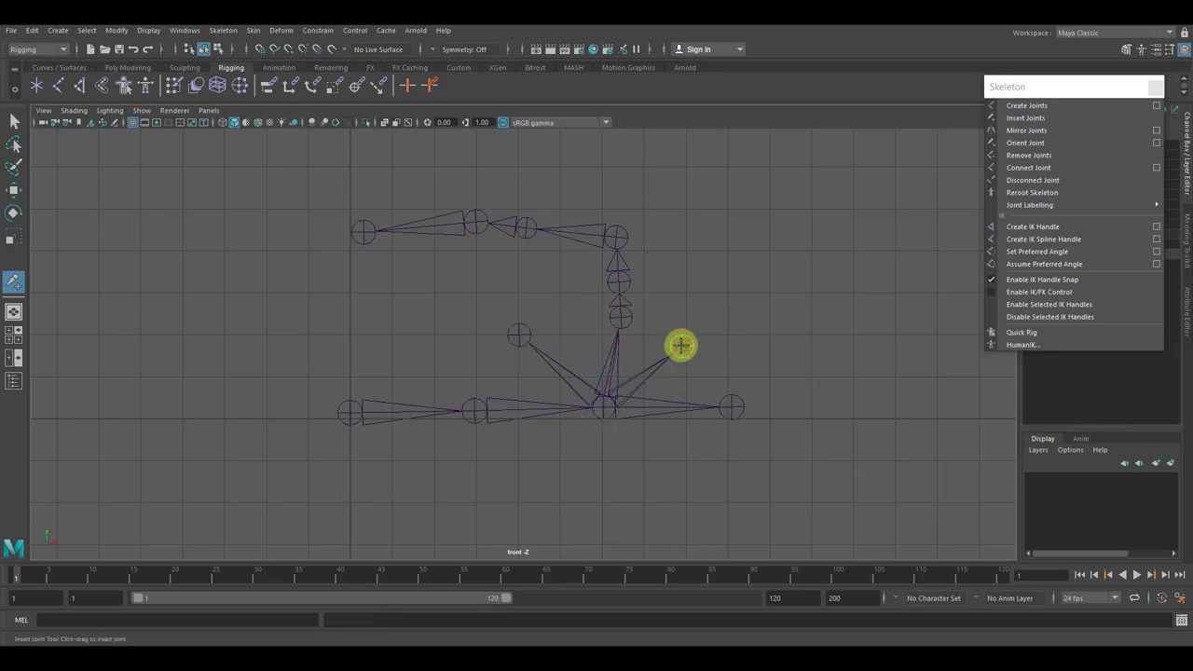
pyautogui.hotkey('ctrl', 'z')
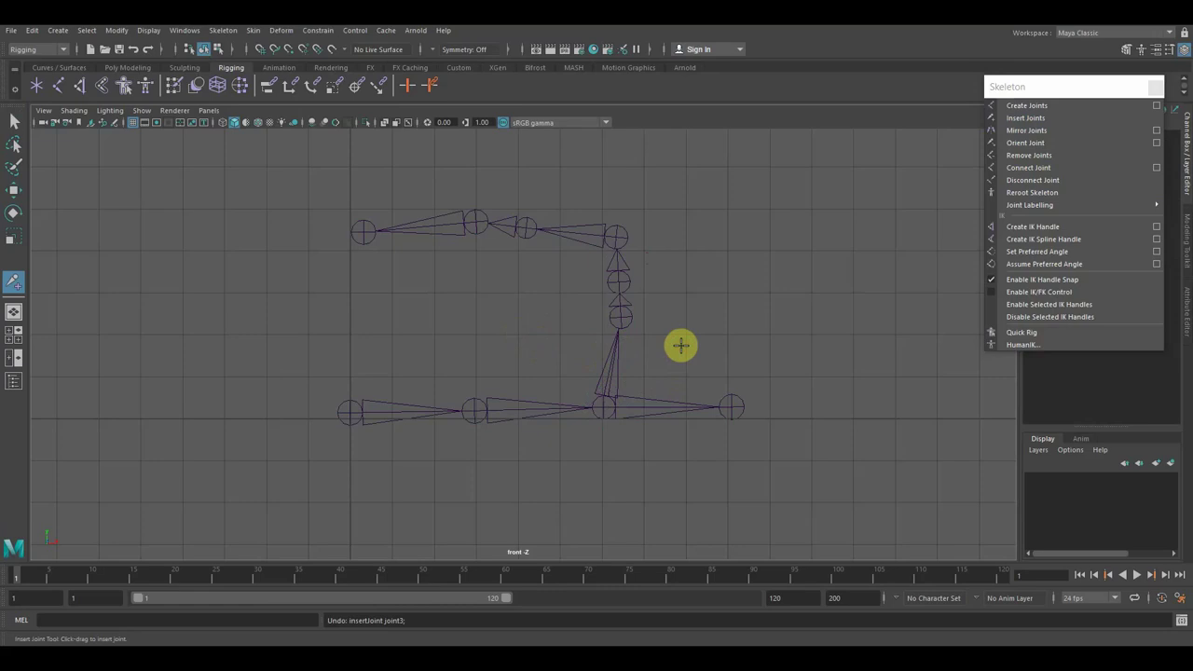
pyautogui.click(1026, 118)
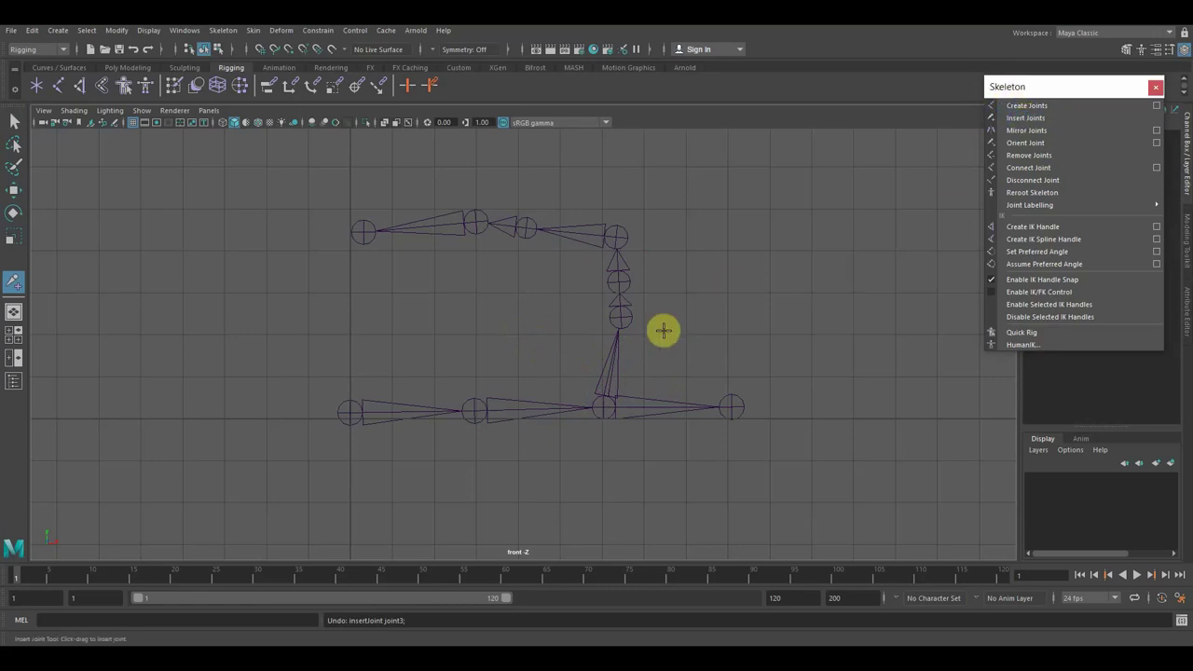
pyautogui.moveTo(609, 366); pyautogui.dragTo(654, 354)
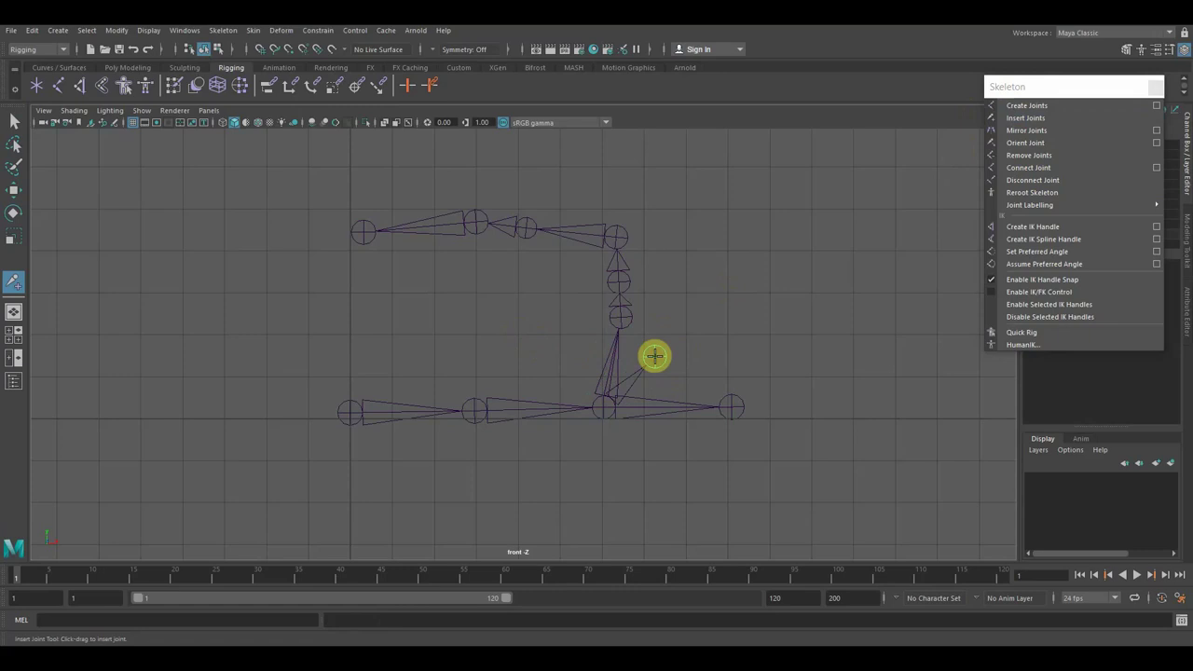
# - Reselect the skeleton and insert one joint into the lower chain's middle bone
pyautogui.click(624, 318)
pyautogui.click(622, 321)
pyautogui.click(624, 323)
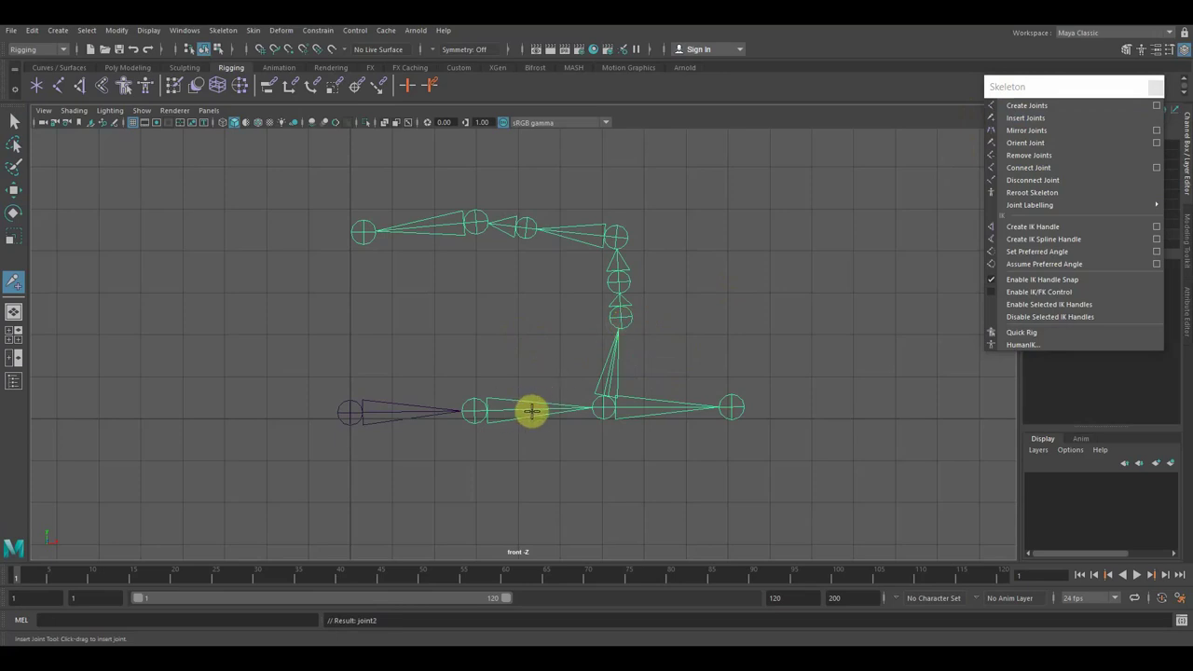
pyautogui.click(1026, 117)
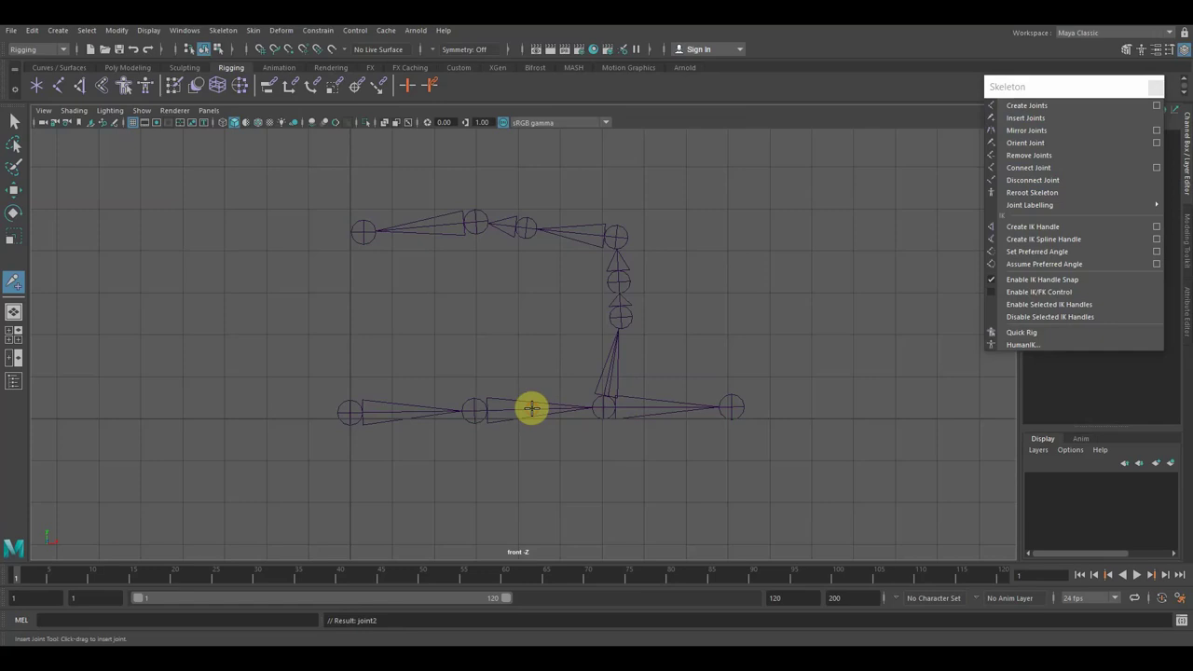
pyautogui.moveTo(531, 407); pyautogui.dragTo(546, 407)
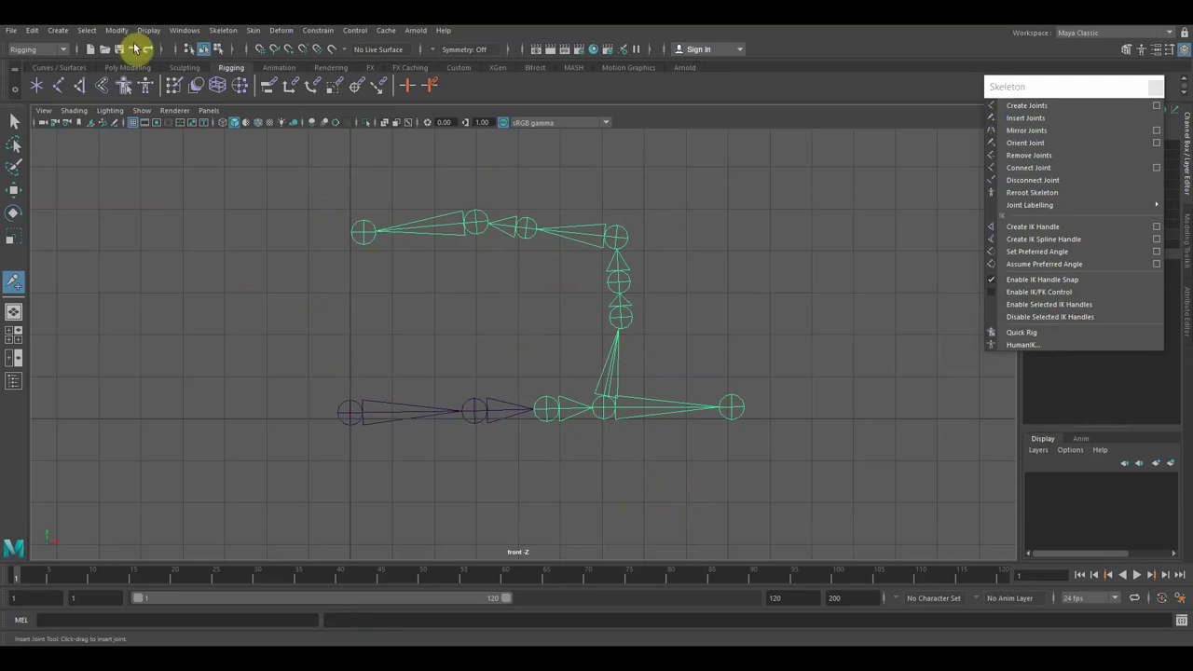
# - Set the Kinematics Joint size preference to 0.54 and save the preferences
pyautogui.click(184, 33)
pyautogui.moveTo(221, 149)
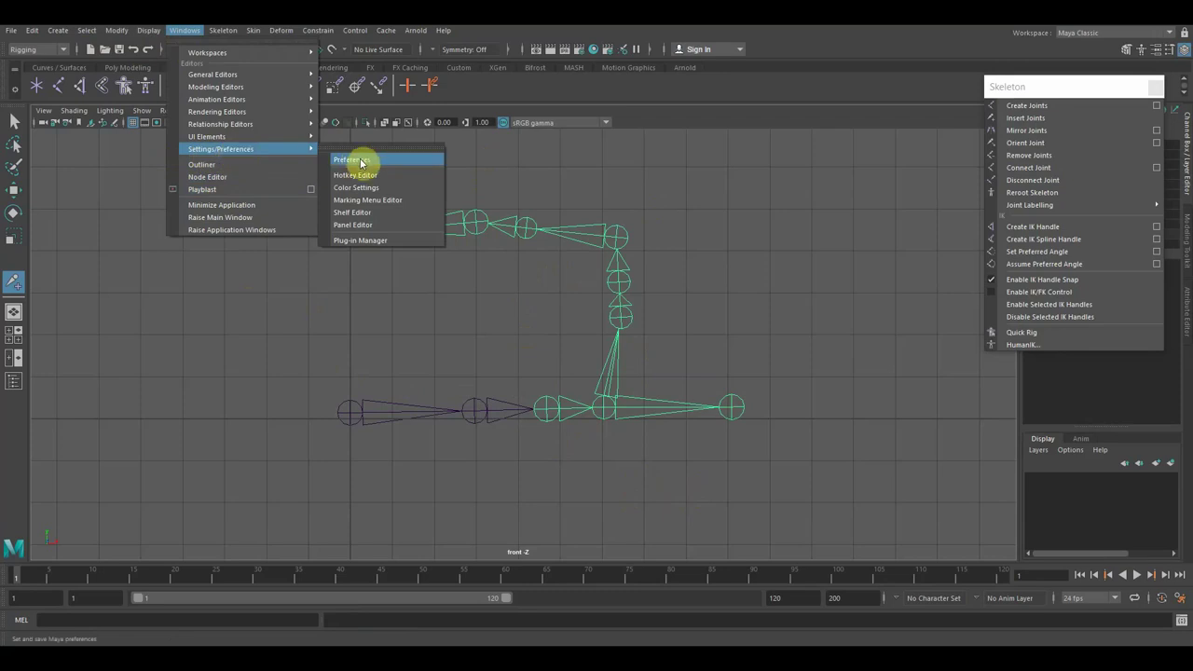
pyautogui.click(360, 162)
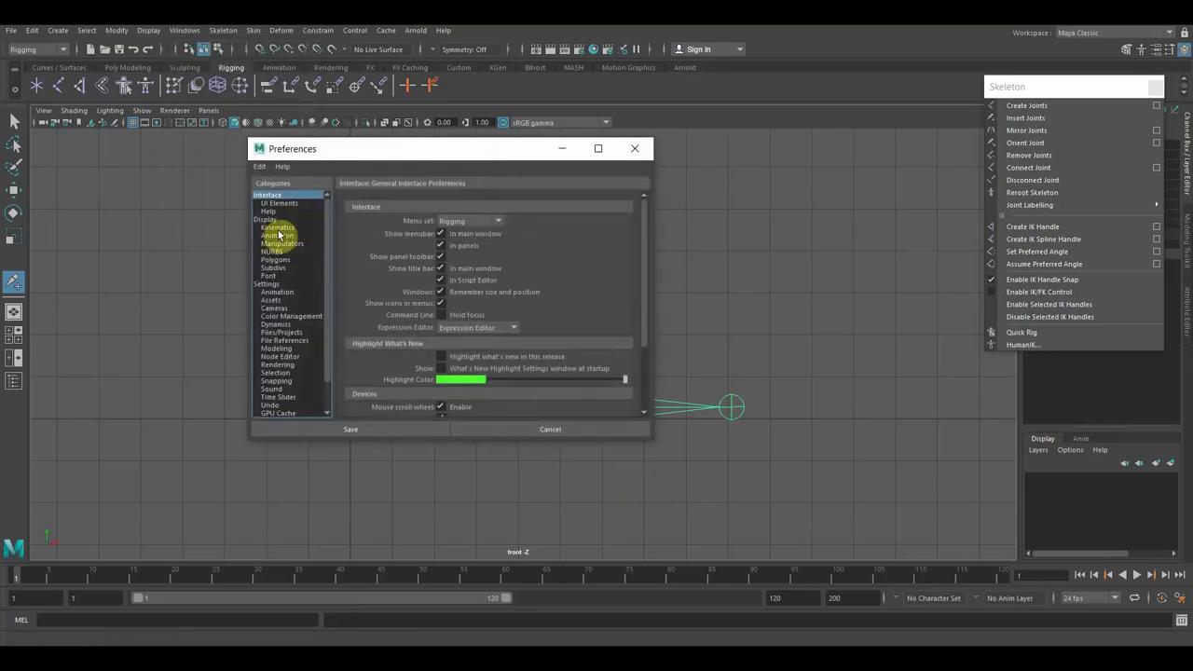
pyautogui.click(278, 228)
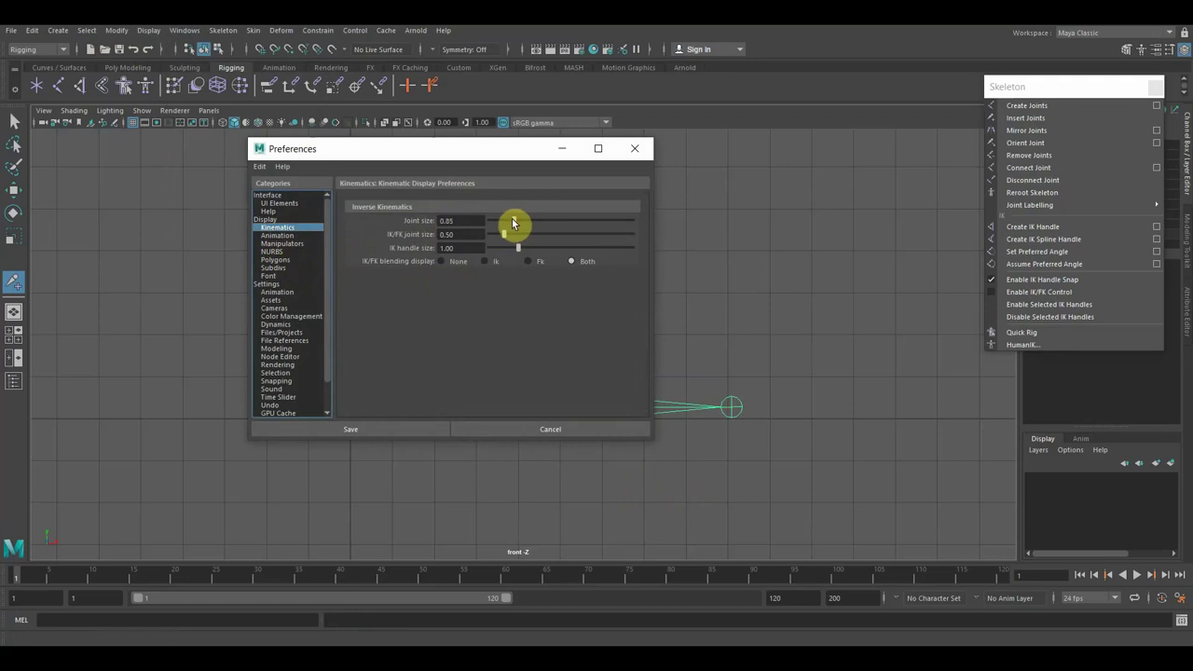
pyautogui.moveTo(509, 221); pyautogui.dragTo(585, 233)
pyautogui.moveTo(494, 146)
pyautogui.mouseDown()
pyautogui.moveTo(195, 143)
pyautogui.moveTo(233, 158)
pyautogui.mouseUp()
pyautogui.moveTo(312, 230)
pyautogui.mouseDown()
pyautogui.moveTo(224, 235)
pyautogui.moveTo(250, 254)
pyautogui.moveTo(227, 254)
pyautogui.mouseUp()
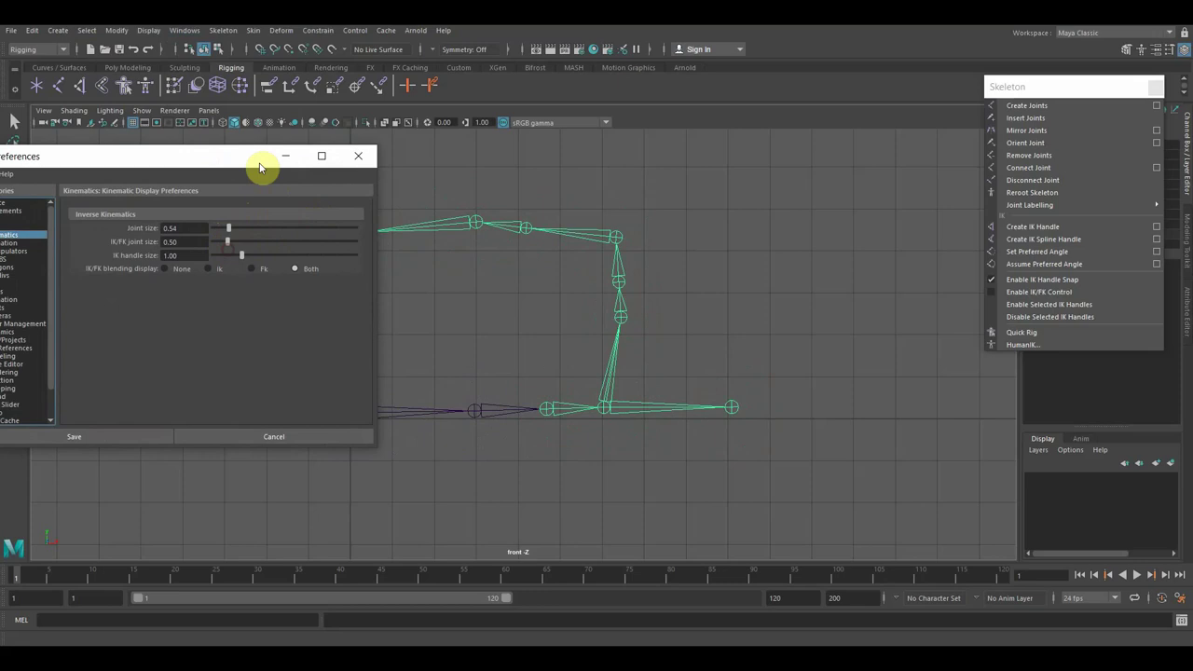
pyautogui.click(125, 427)
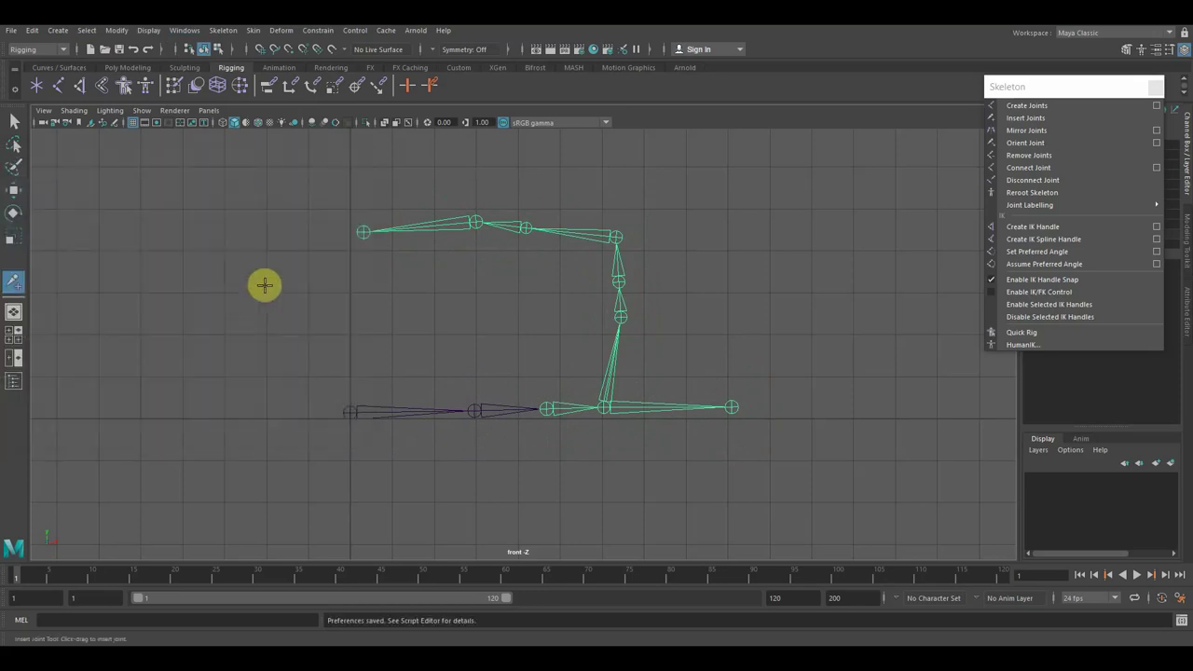
# - Walk the selection up the hierarchy and select the middle joint of the vertical chain
pyautogui.scroll(3, 600, 285)
pyautogui.scroll(-4, 607, 285)
pyautogui.scroll(1, 607, 286)
pyautogui.scroll(1, 607, 286)
pyautogui.scroll(1, 607, 288)
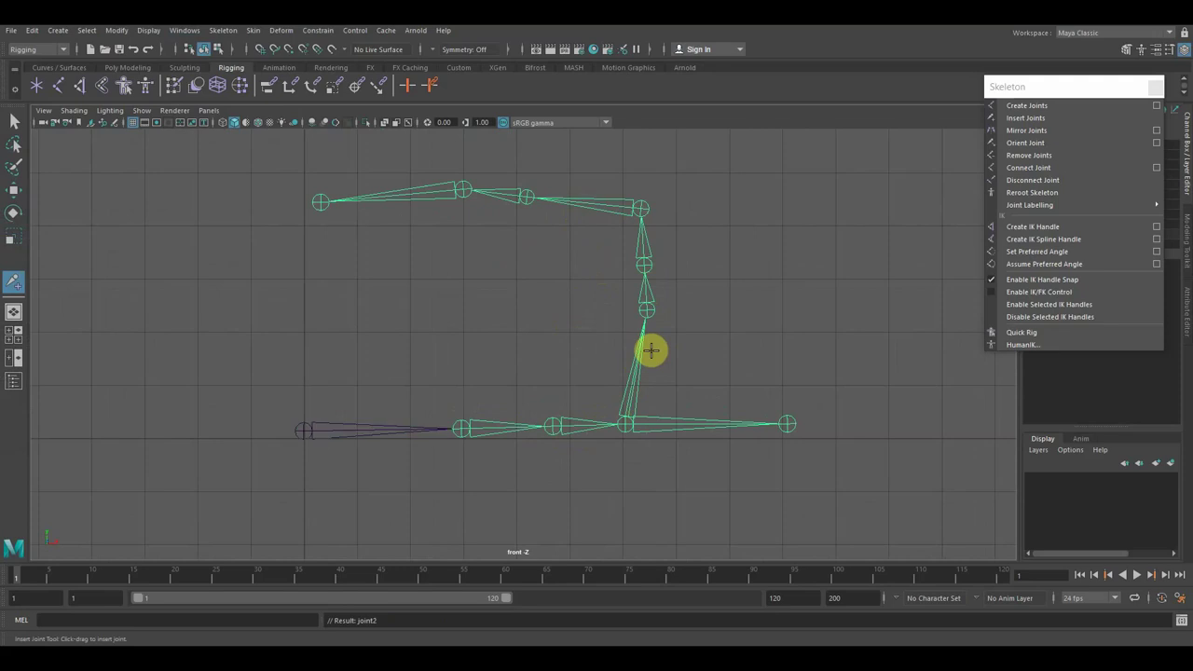
pyautogui.press('Return')
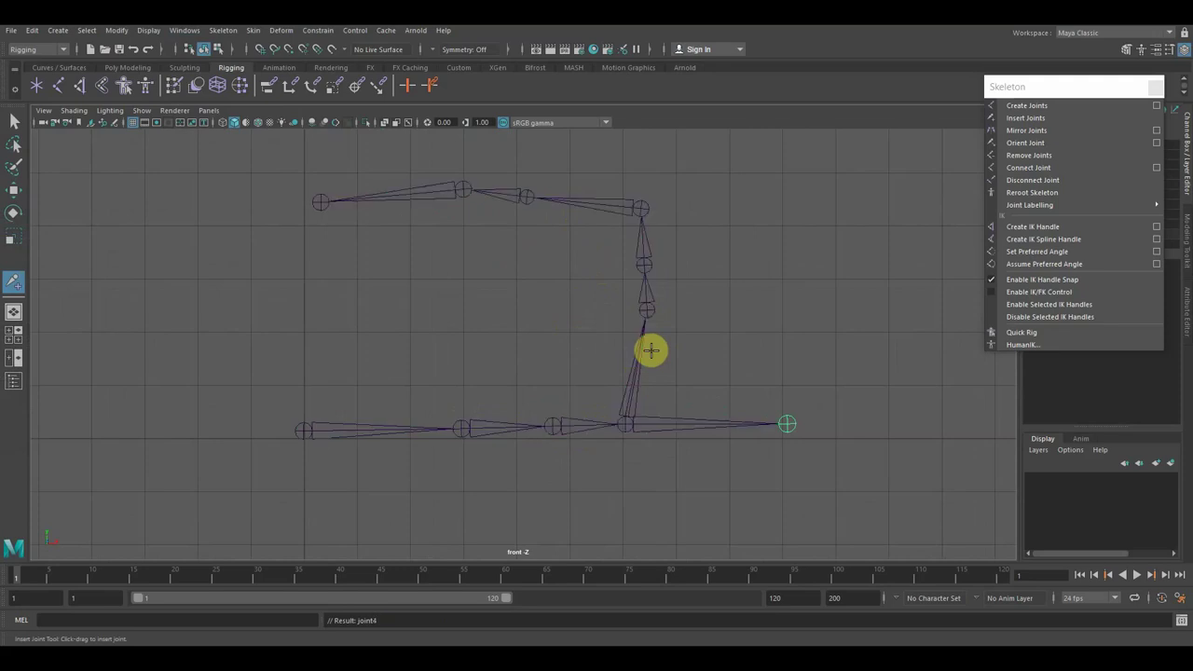
pyautogui.press('Up')
pyautogui.click(14, 190)
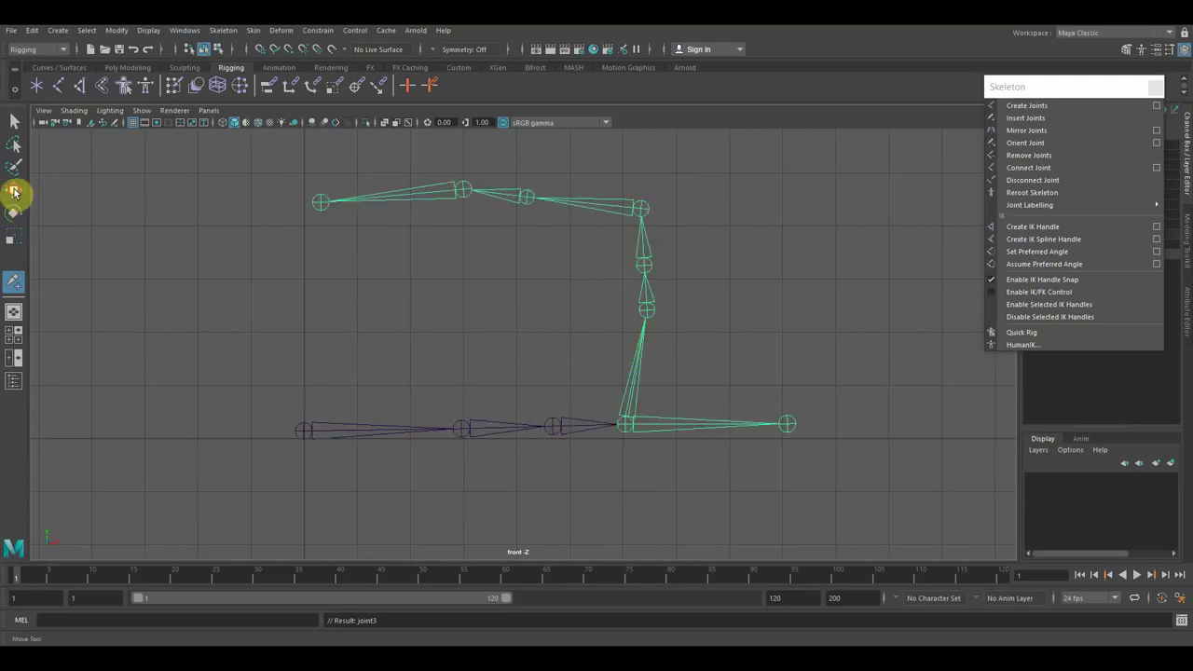
pyautogui.click(652, 314)
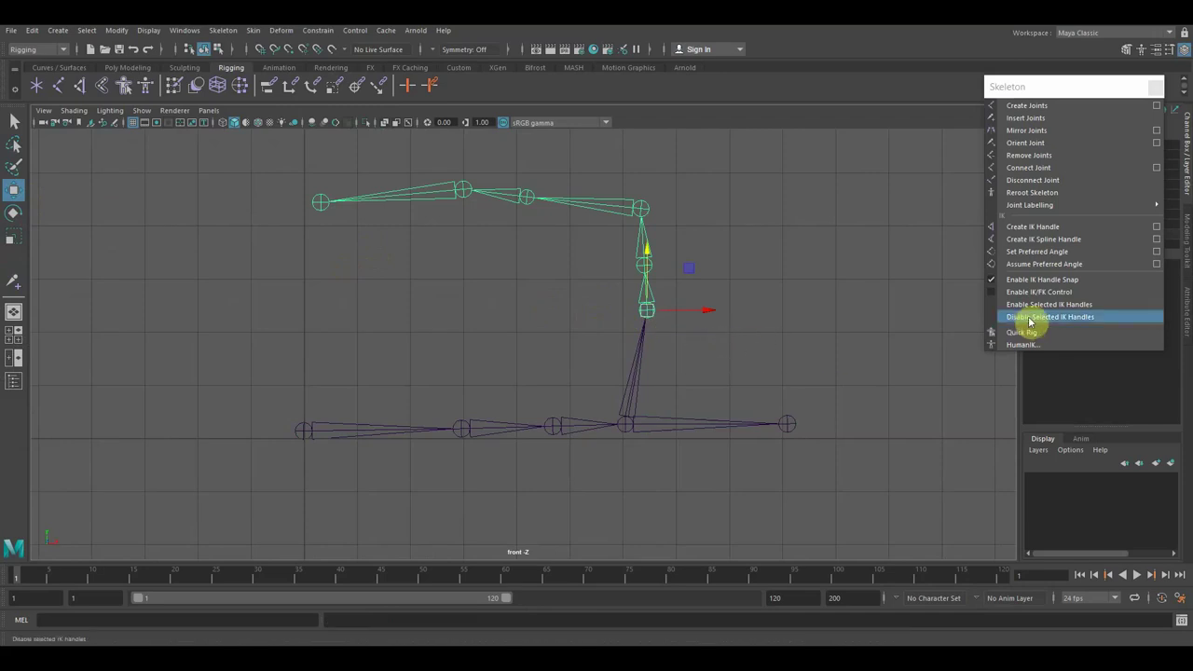
# - Reroot the skeleton at the selected joint and shift it slightly left along X
pyautogui.click(1032, 193)
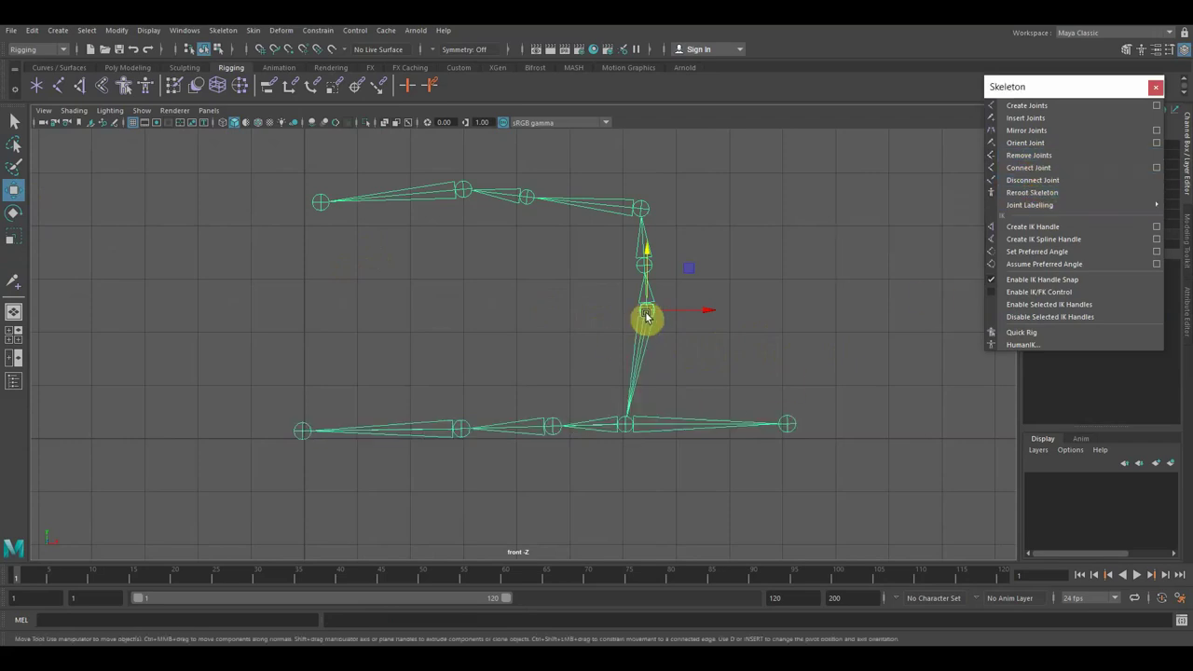
pyautogui.moveTo(710, 311); pyautogui.dragTo(698, 325)
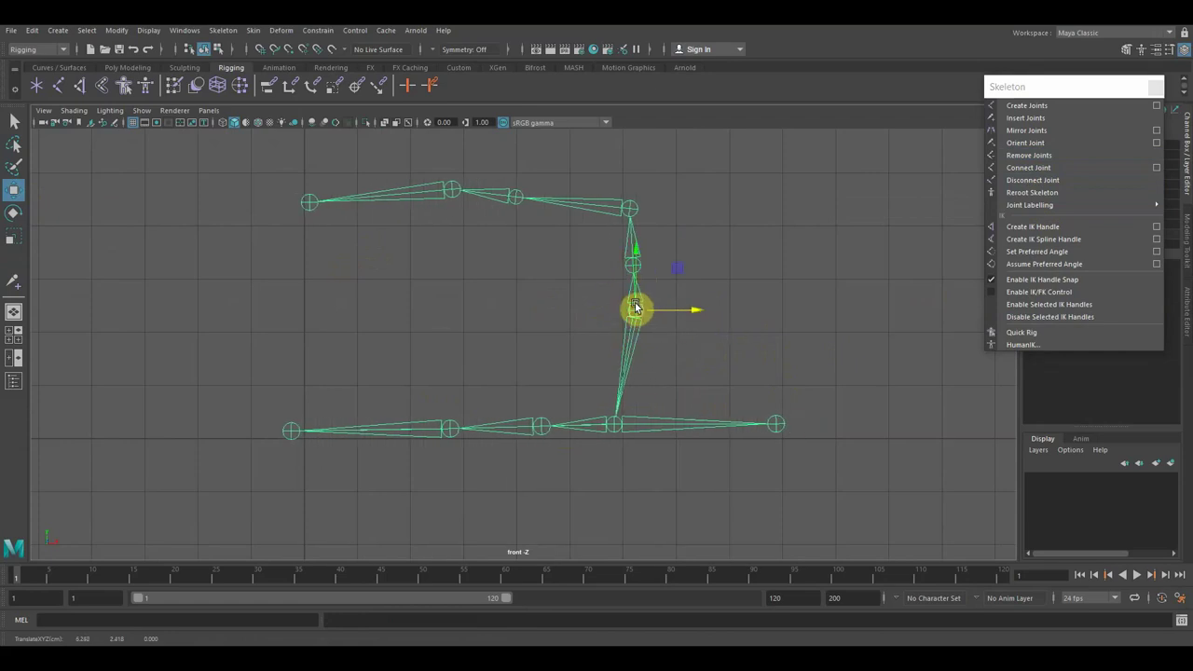
pyautogui.moveTo(637, 307)
pyautogui.mouseDown()
pyautogui.moveTo(756, 321)
pyautogui.moveTo(678, 323)
pyautogui.mouseUp()
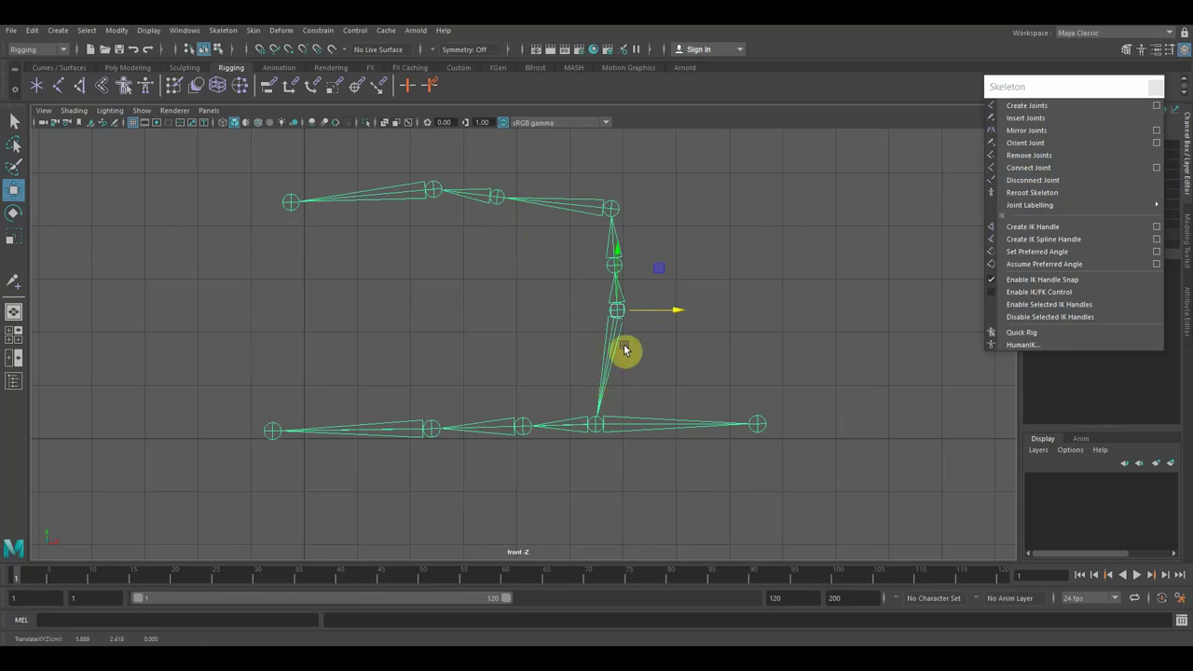
# - Select the lower chain's leg joints in turn and start Disconnect Joint
pyautogui.click(426, 437)
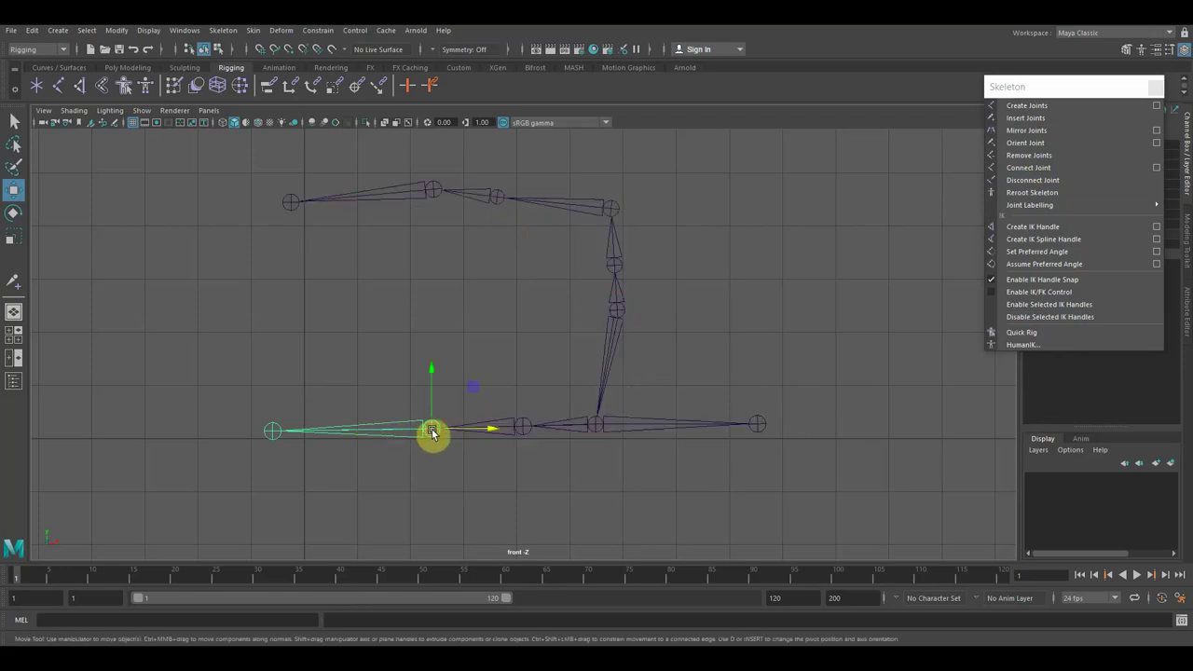
pyautogui.click(524, 430)
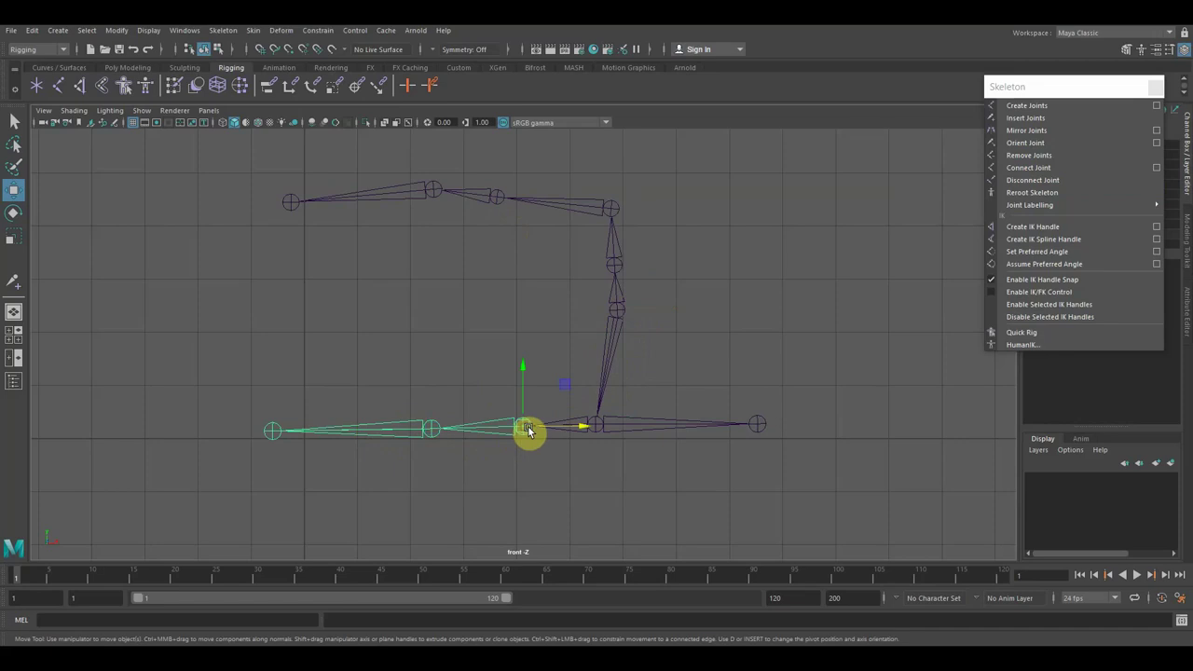
pyautogui.click(597, 427)
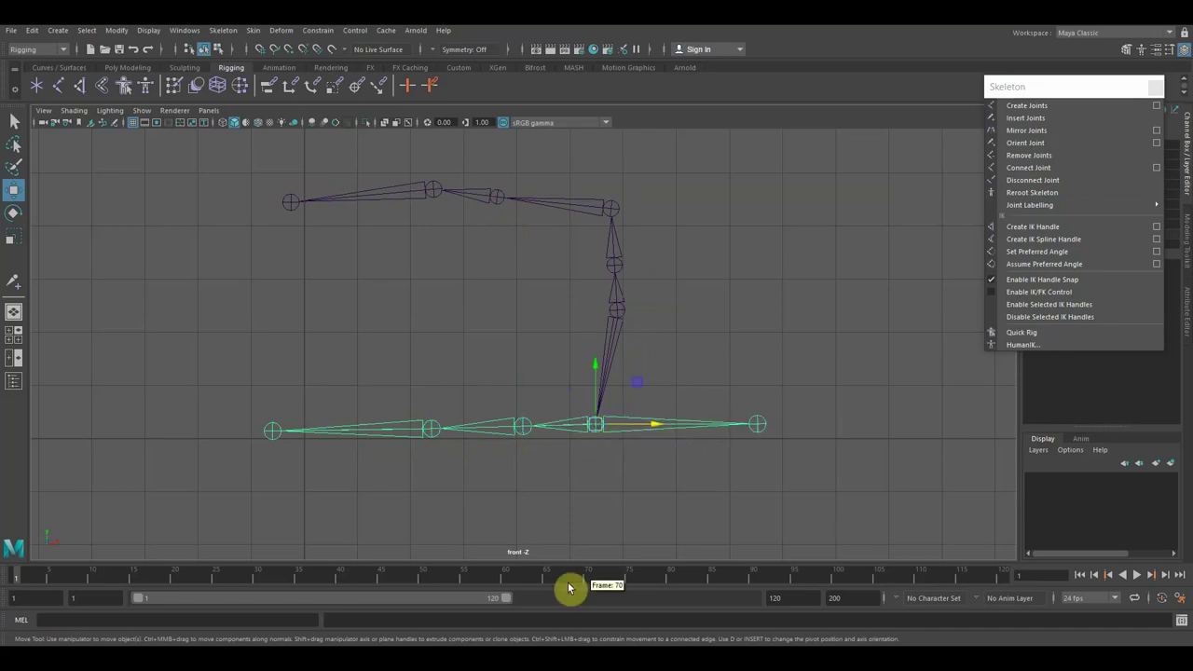
pyautogui.click(996, 161)
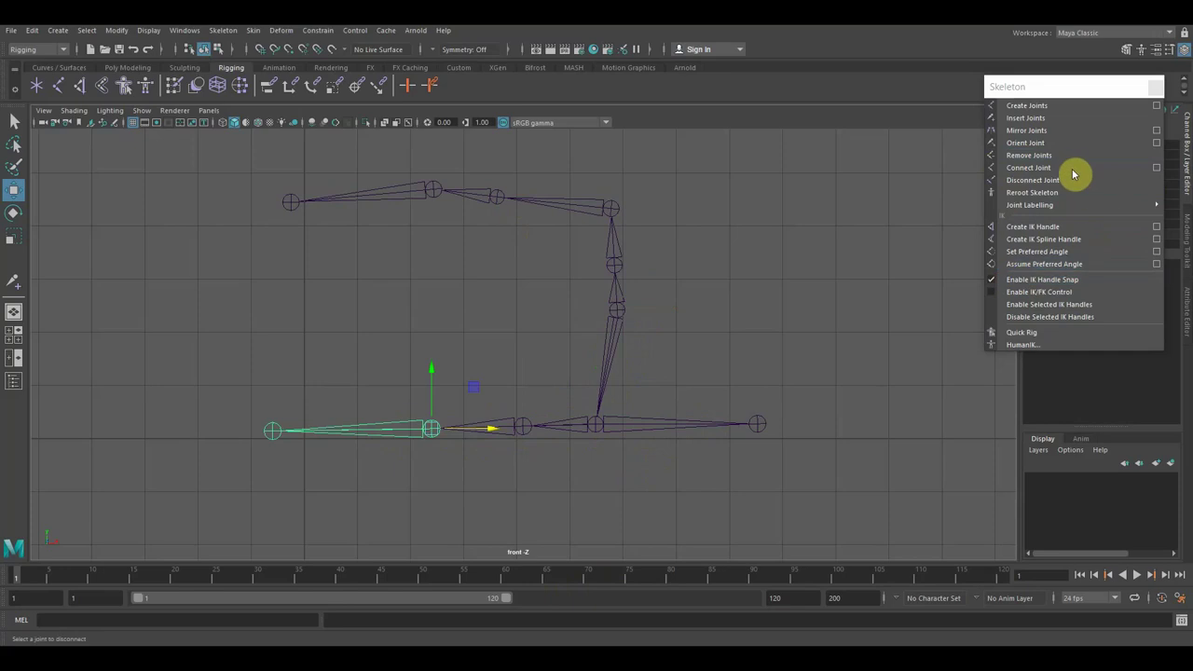
# - Disconnect the leftmost leg bone, move it up-left, then reconnect it to the lower chain's left joint
pyautogui.click(1035, 181)
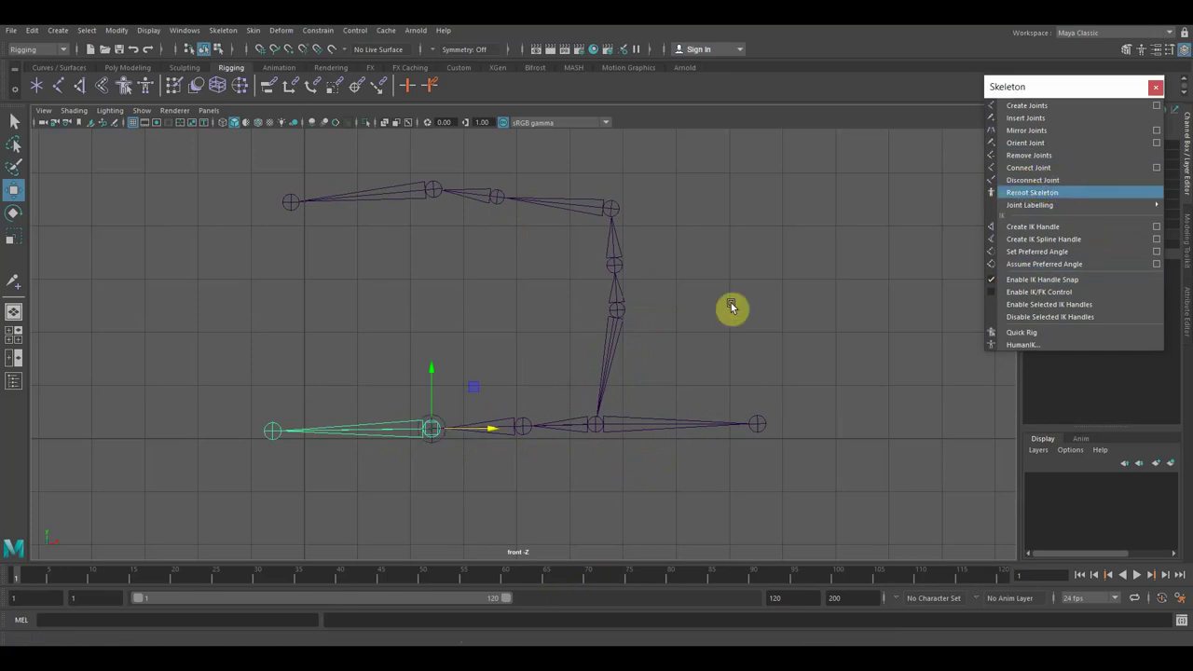
pyautogui.moveTo(431, 378); pyautogui.dragTo(429, 274)
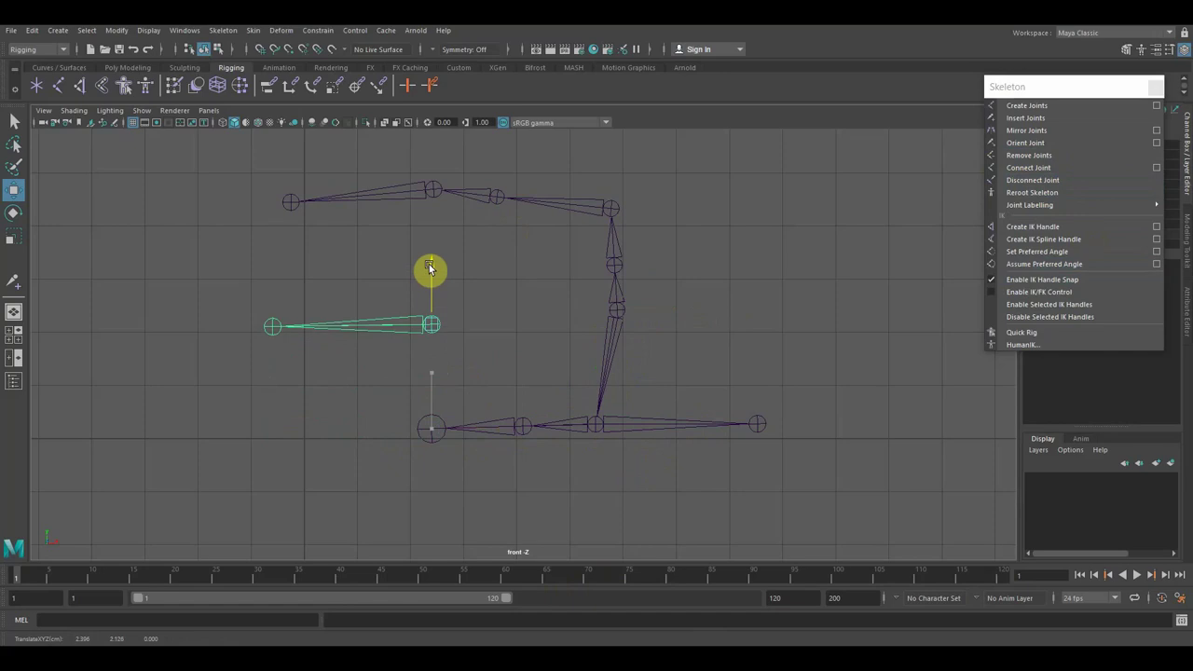
pyautogui.moveTo(490, 326)
pyautogui.mouseDown()
pyautogui.moveTo(444, 326)
pyautogui.moveTo(473, 330)
pyautogui.mouseUp()
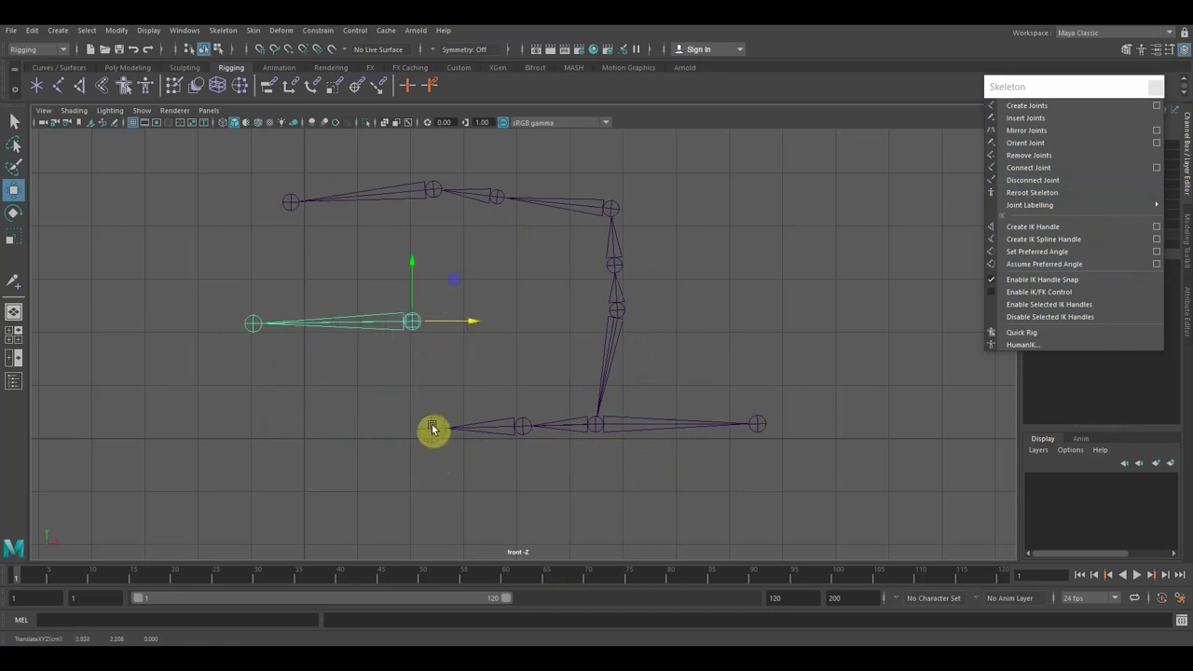
pyautogui.click(1039, 172)
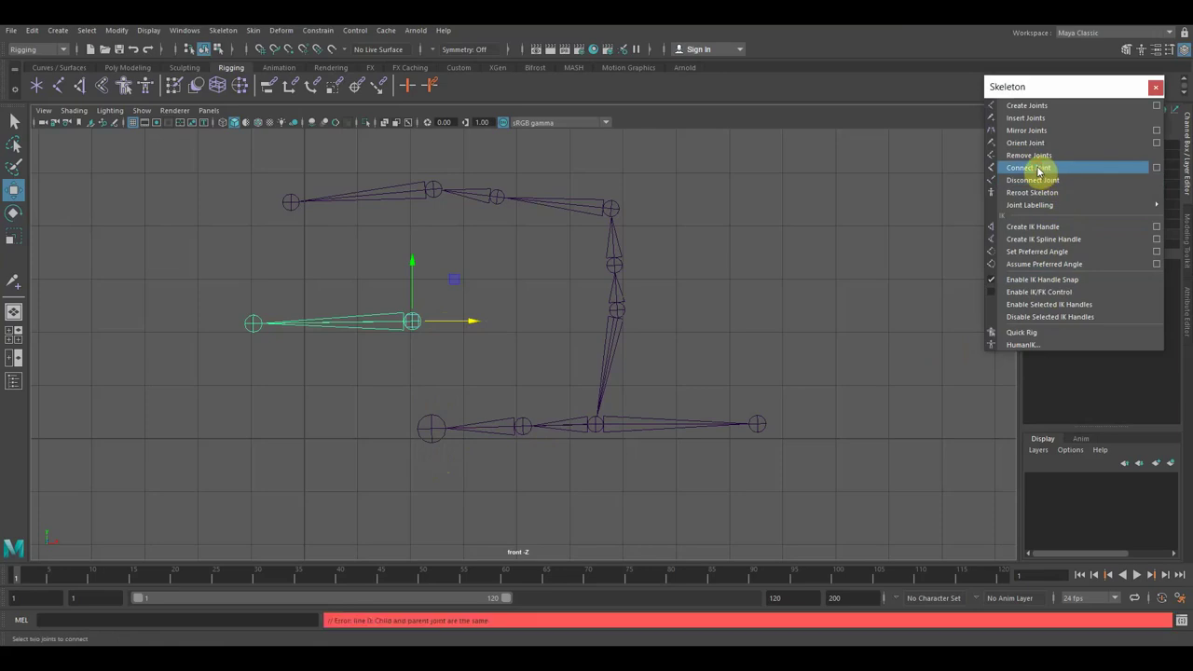
pyautogui.click(434, 432)
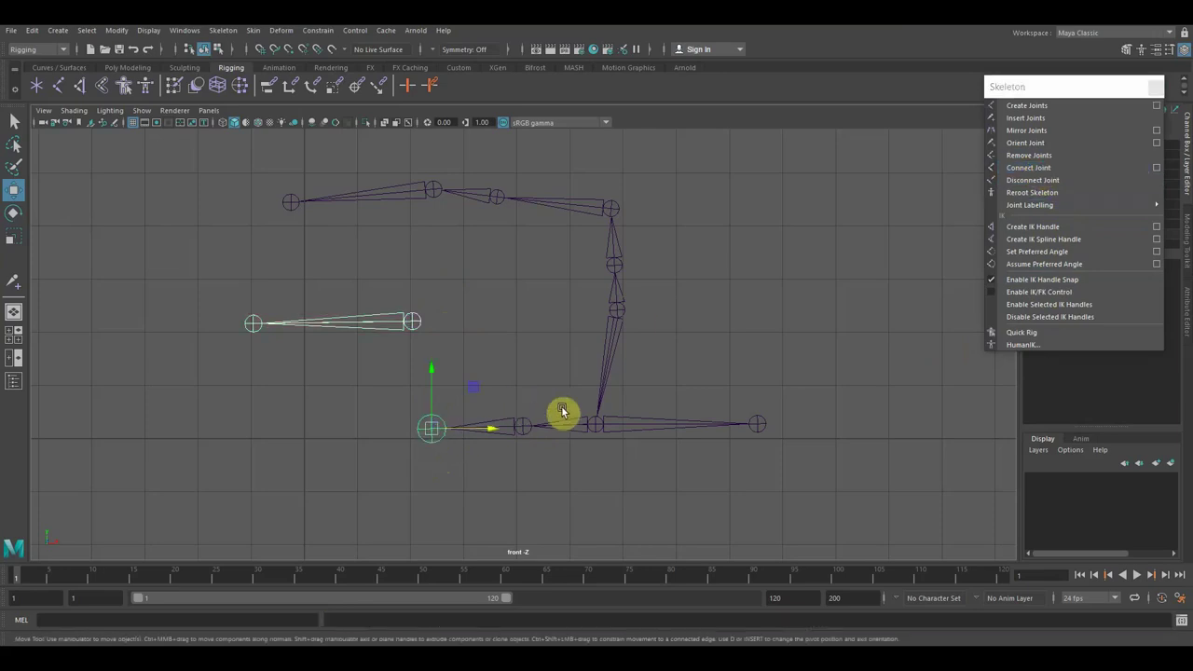
pyautogui.click(1040, 169)
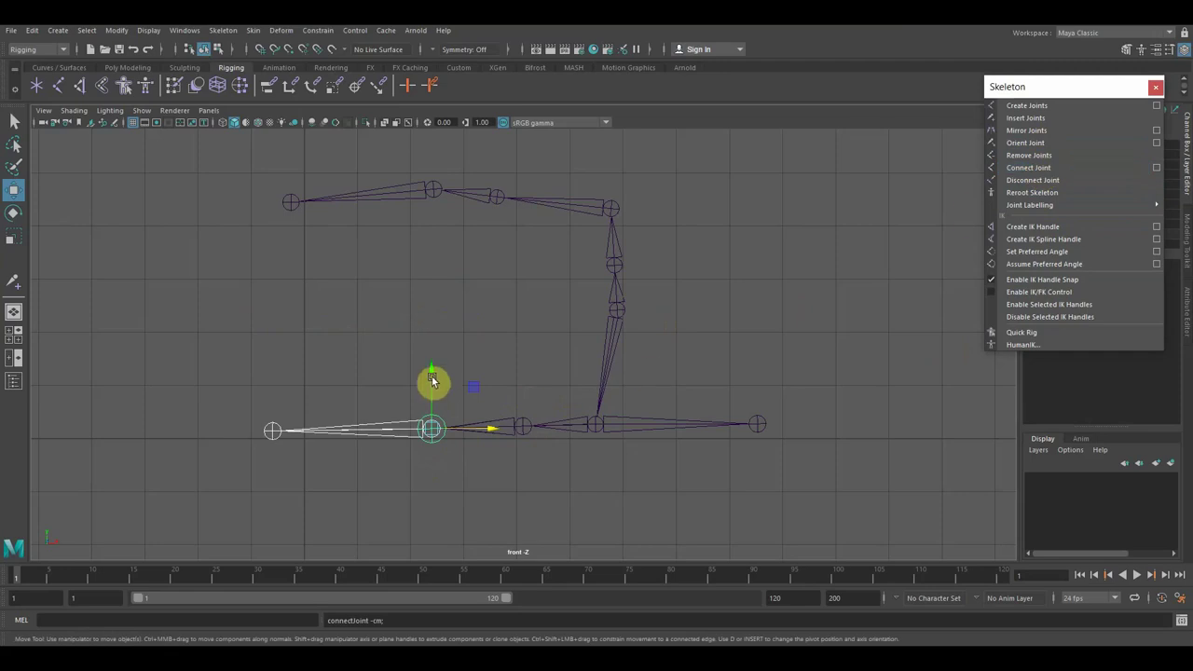
pyautogui.moveTo(434, 373)
pyautogui.mouseDown()
pyautogui.moveTo(433, 299)
pyautogui.moveTo(431, 366)
pyautogui.mouseUp()
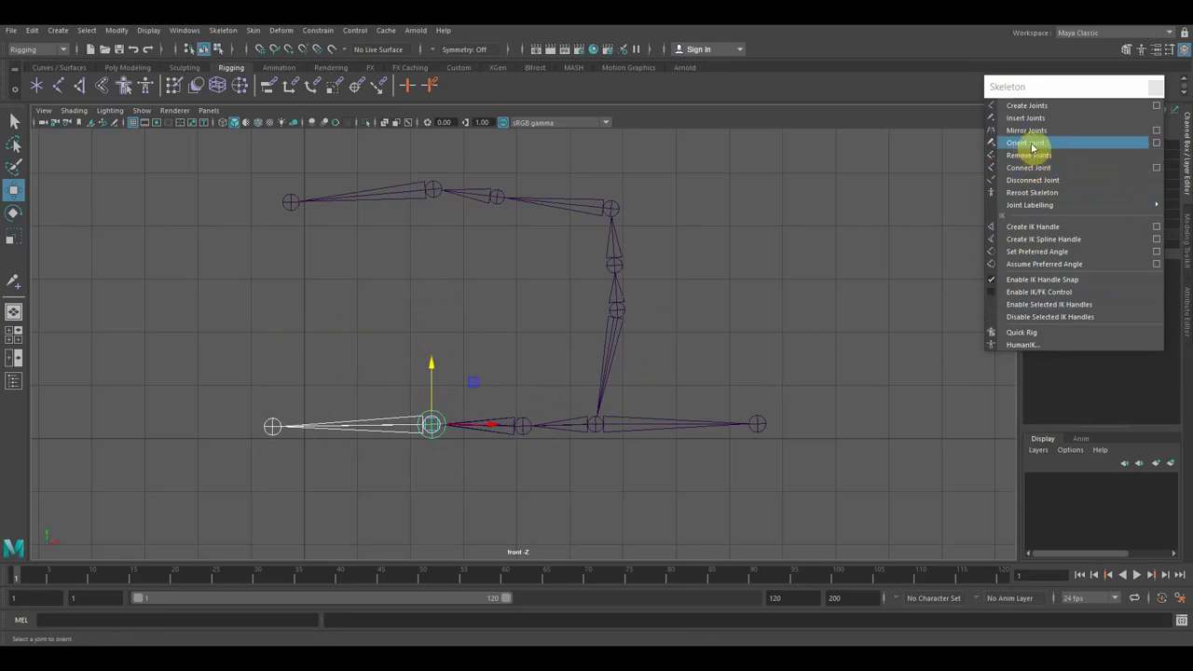
# - Try Orient Joint on the selection, then open Orient Joint Options after the joint1 non-zero rotation warning
pyautogui.scroll(3, 671, 332)
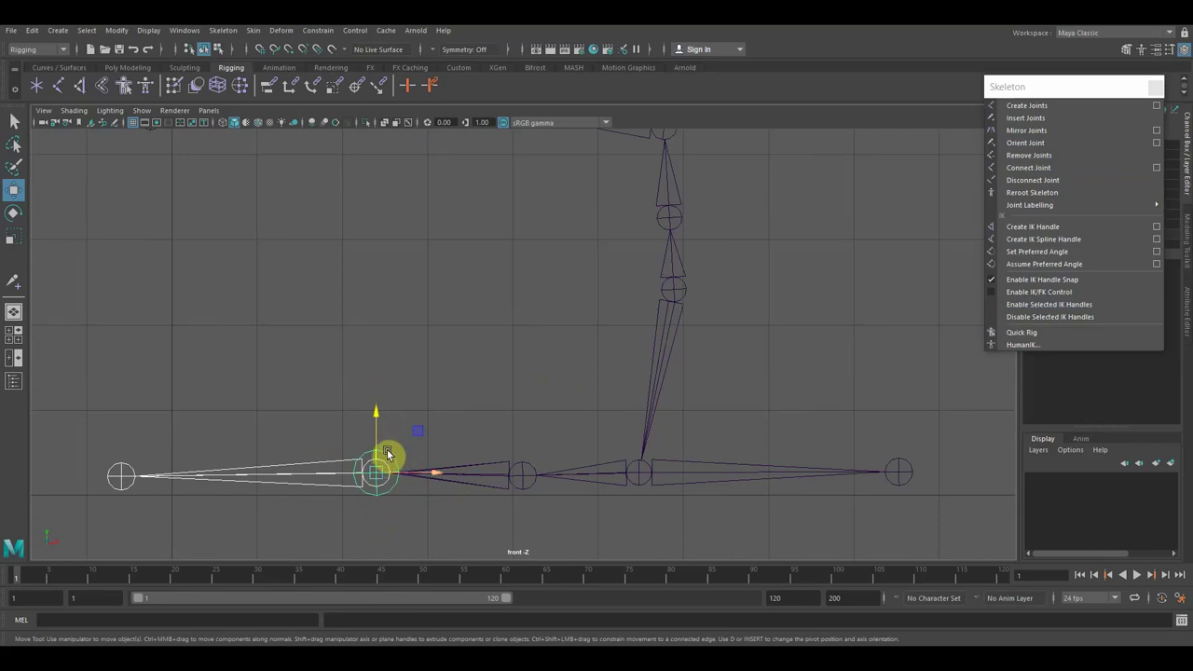
pyautogui.scroll(-2, 433, 430)
pyautogui.scroll(1, 441, 429)
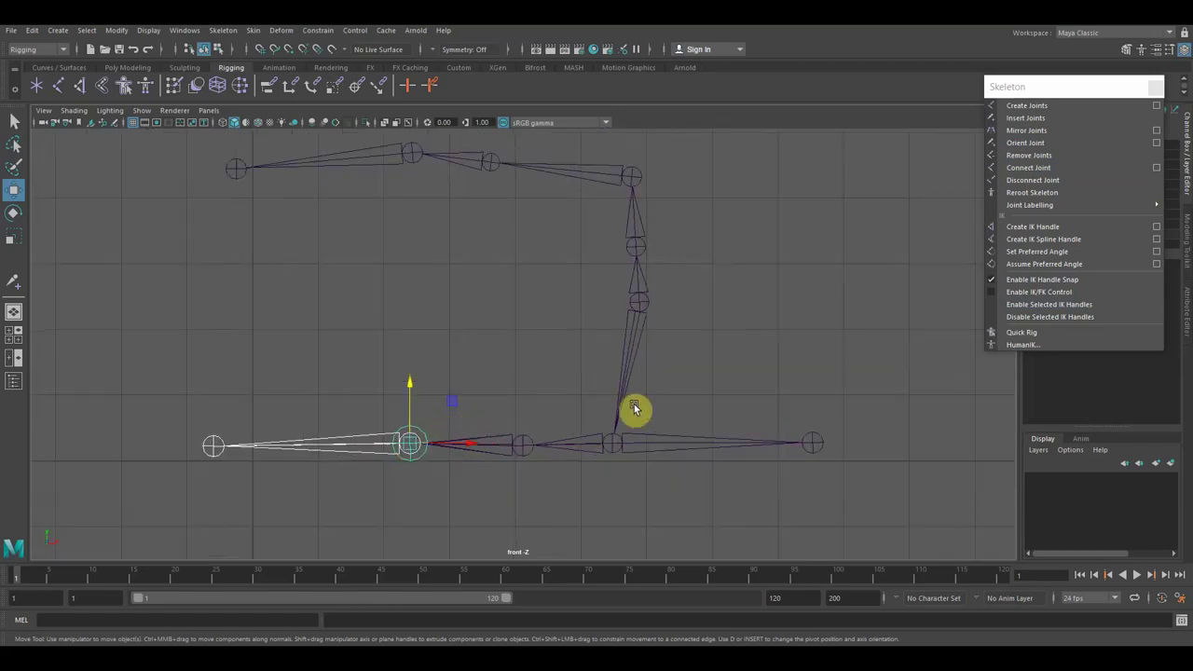
pyautogui.click(1031, 145)
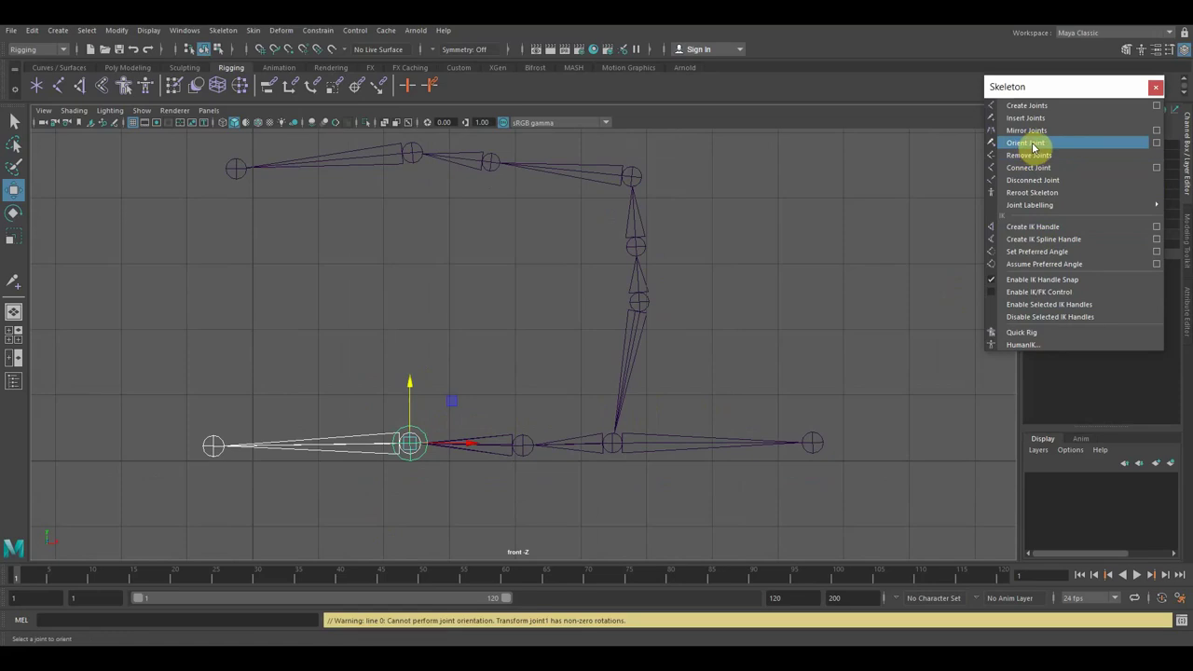
pyautogui.click(1159, 143)
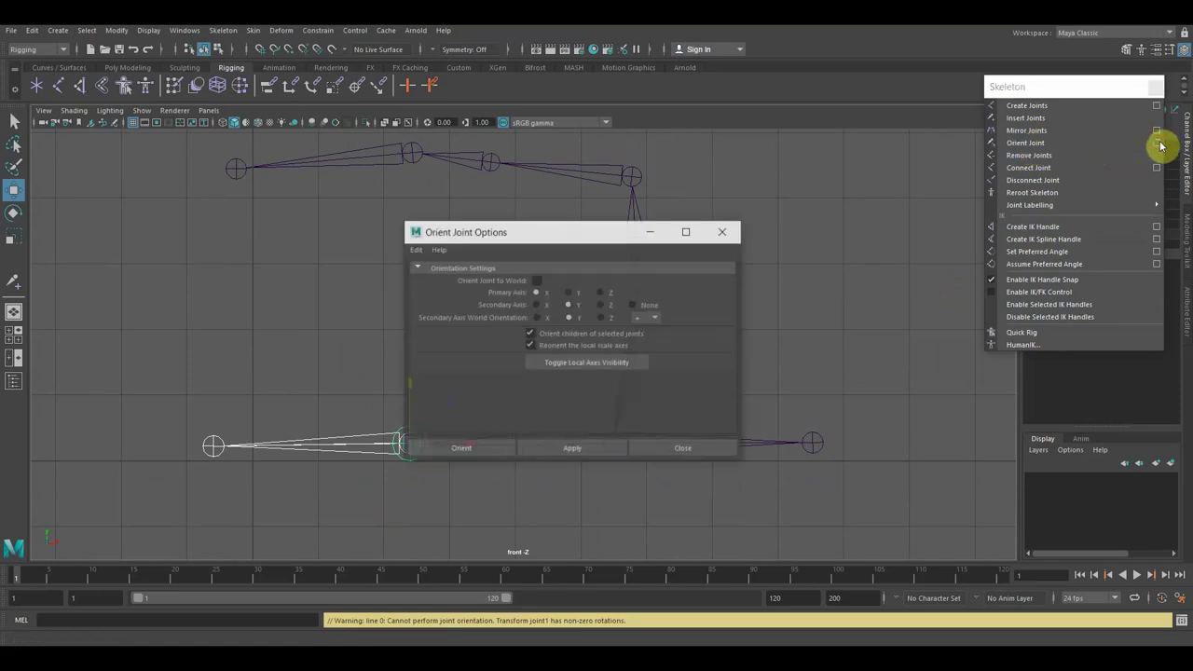
# - Apply Orient Joint to World from the options and move the dialog out of the way
pyautogui.click(568, 293)
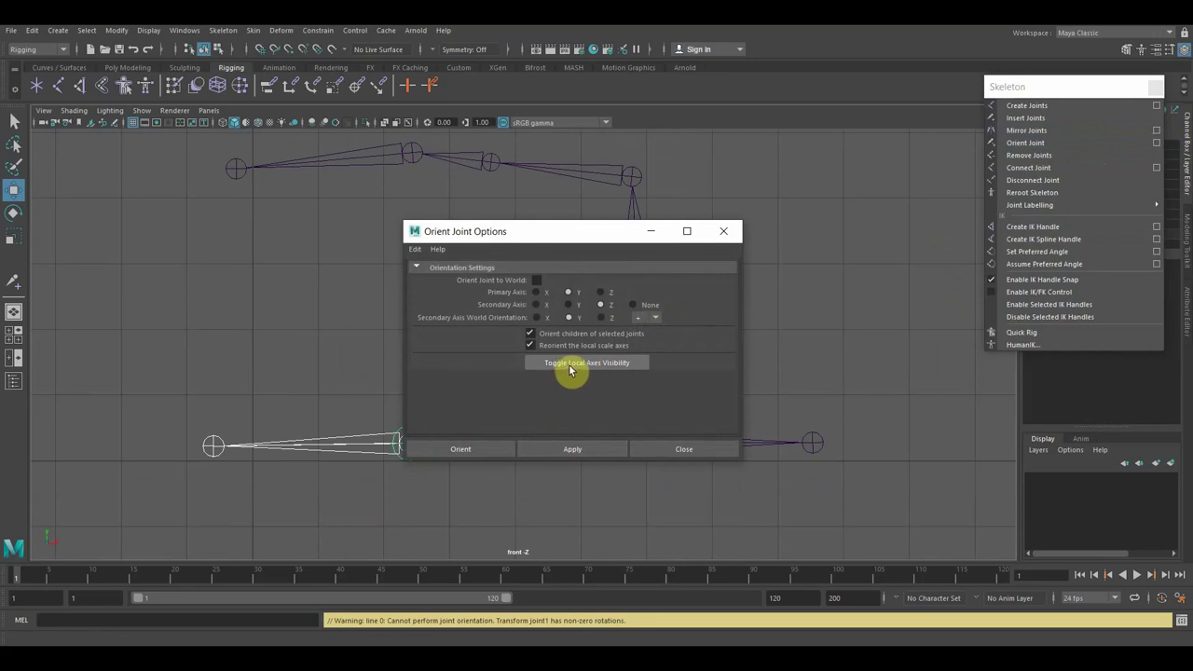
pyautogui.click(574, 449)
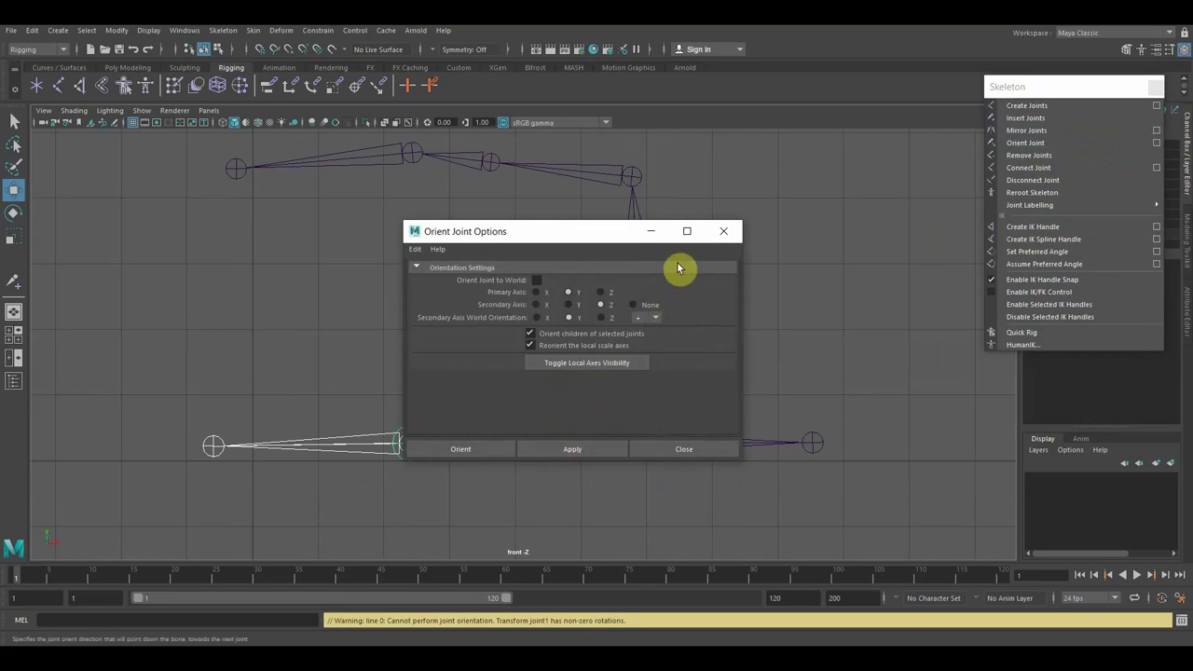
pyautogui.moveTo(602, 232); pyautogui.dragTo(832, 147)
pyautogui.scroll(3, 399, 466)
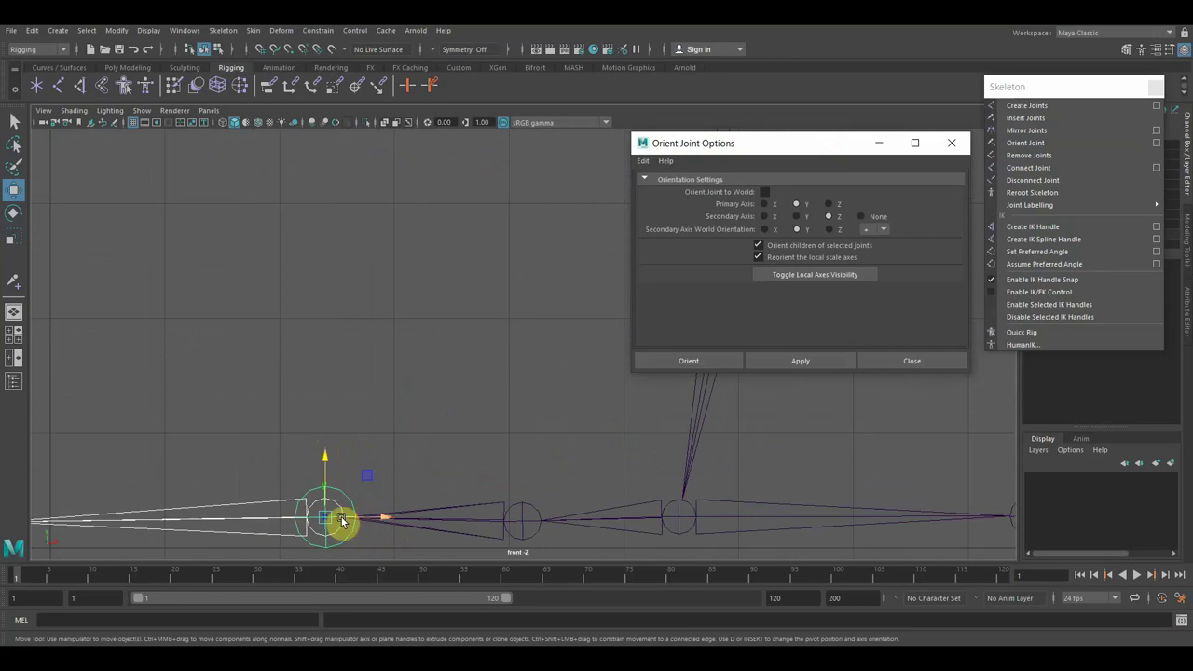
pyautogui.scroll(-3, 473, 464)
pyautogui.scroll(-2, 506, 448)
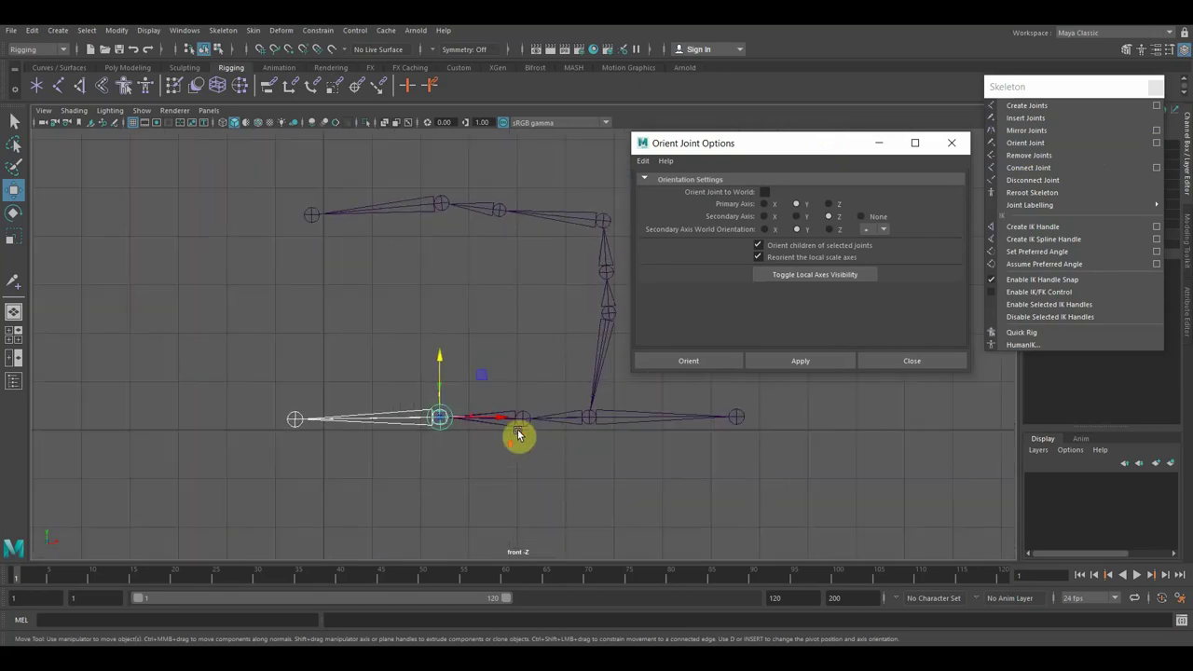
# - Select the lower leg chain, show its local axes, and apply world orientation before closing the dialog
pyautogui.click(524, 421)
pyautogui.click(834, 276)
pyautogui.scroll(3, 591, 426)
pyautogui.scroll(1, 621, 457)
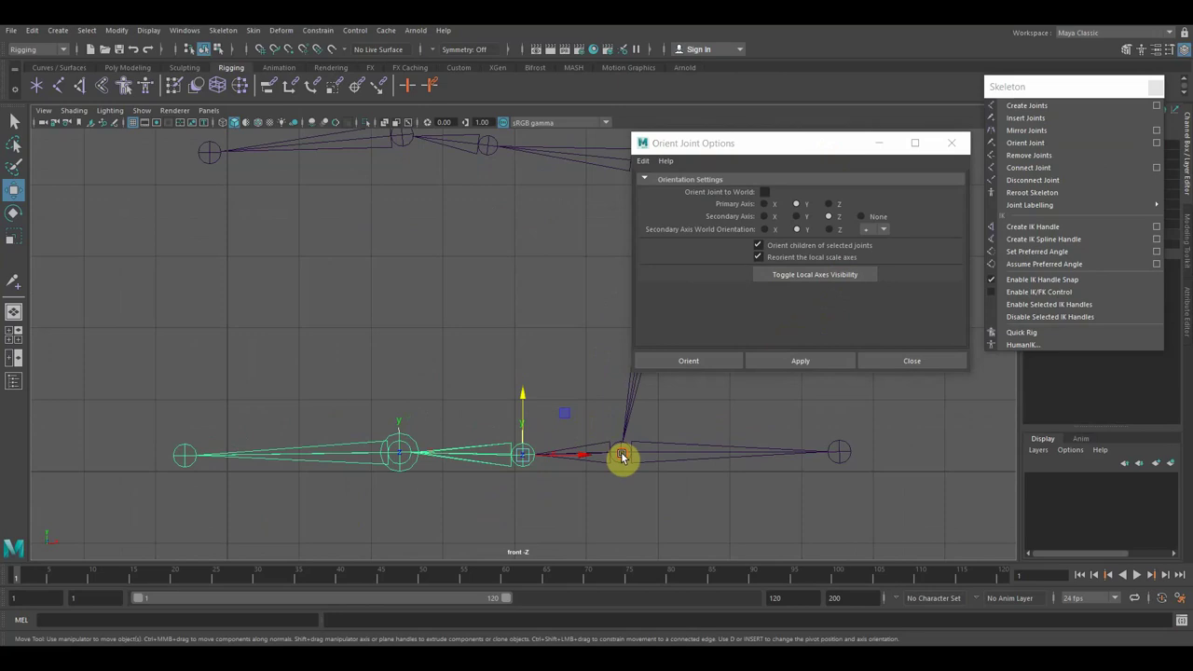
pyautogui.click(813, 274)
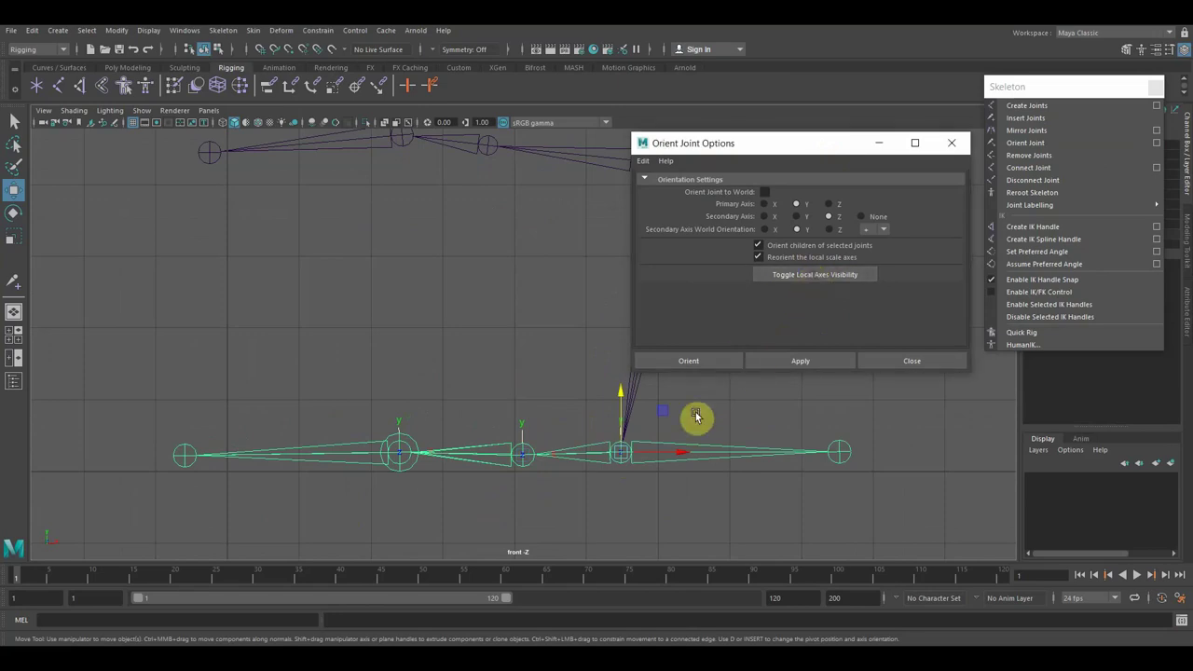
pyautogui.click(764, 192)
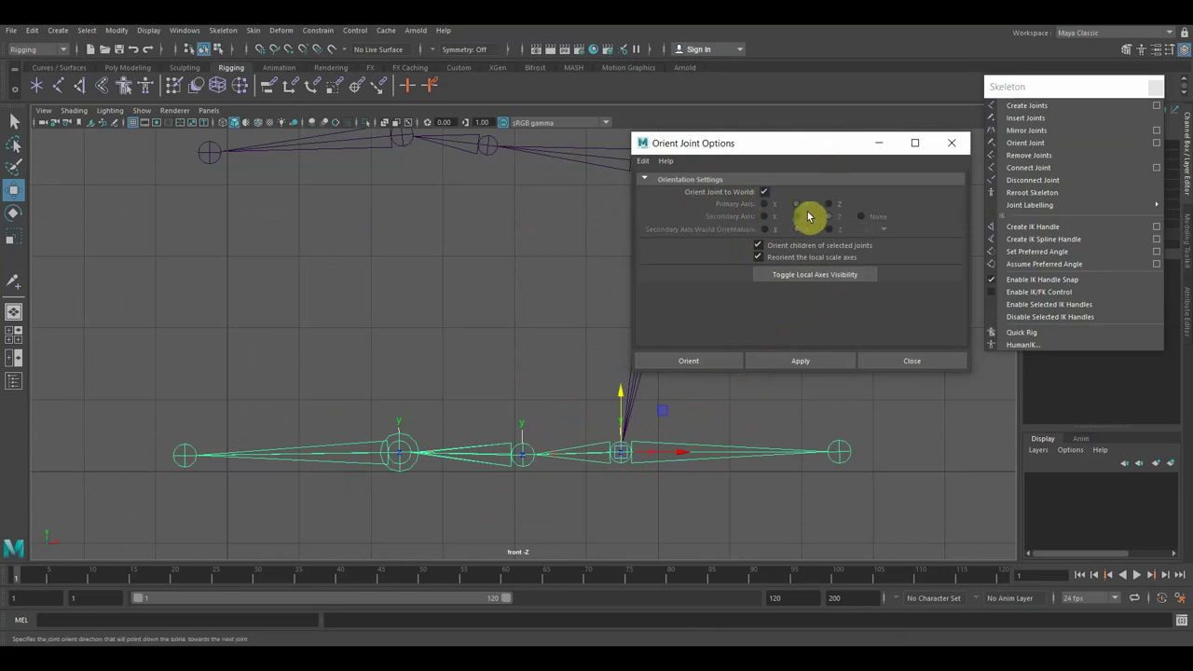
pyautogui.click(818, 276)
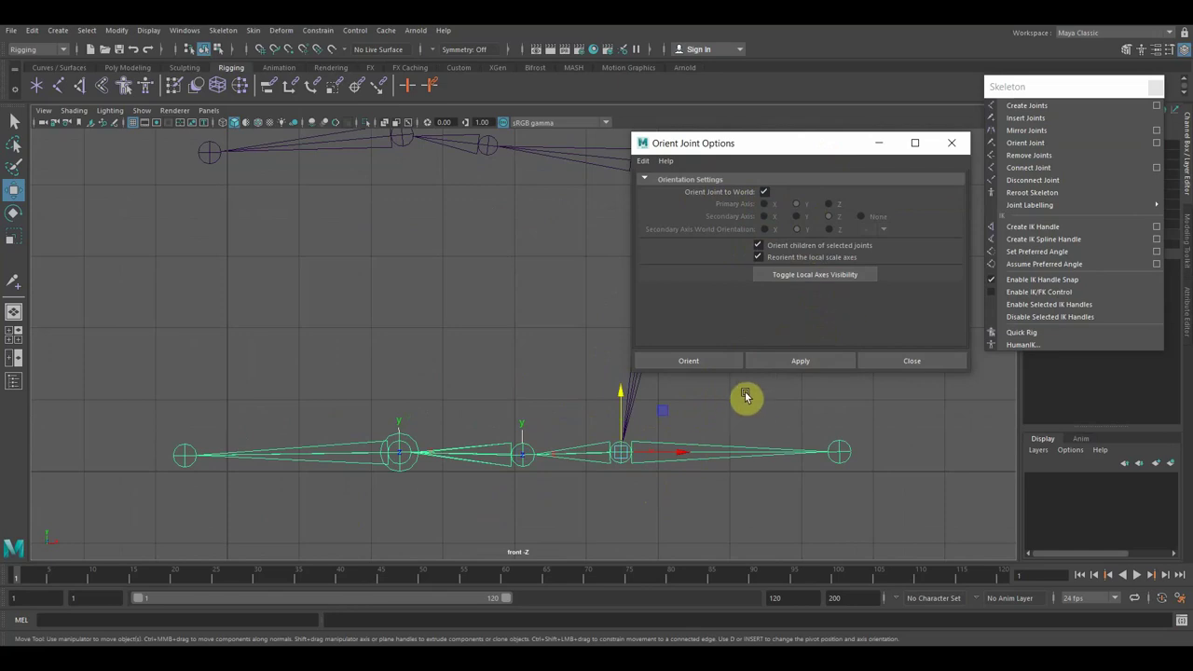
pyautogui.click(805, 276)
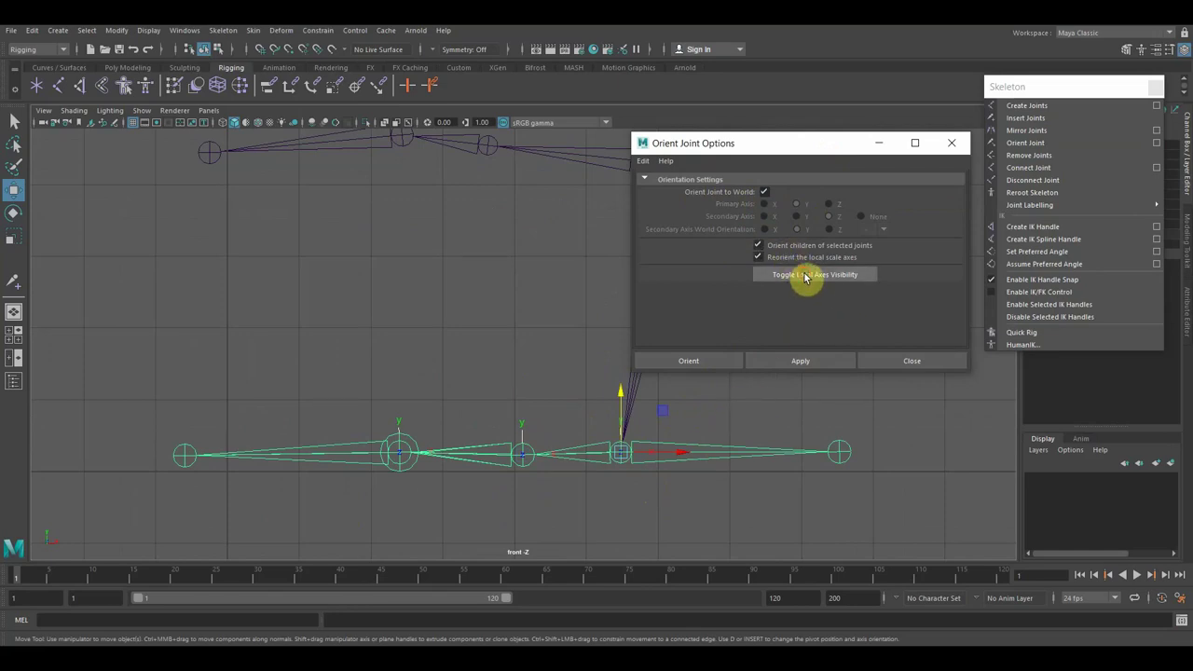
pyautogui.click(802, 363)
pyautogui.scroll(2, 588, 396)
pyautogui.scroll(-3, 604, 378)
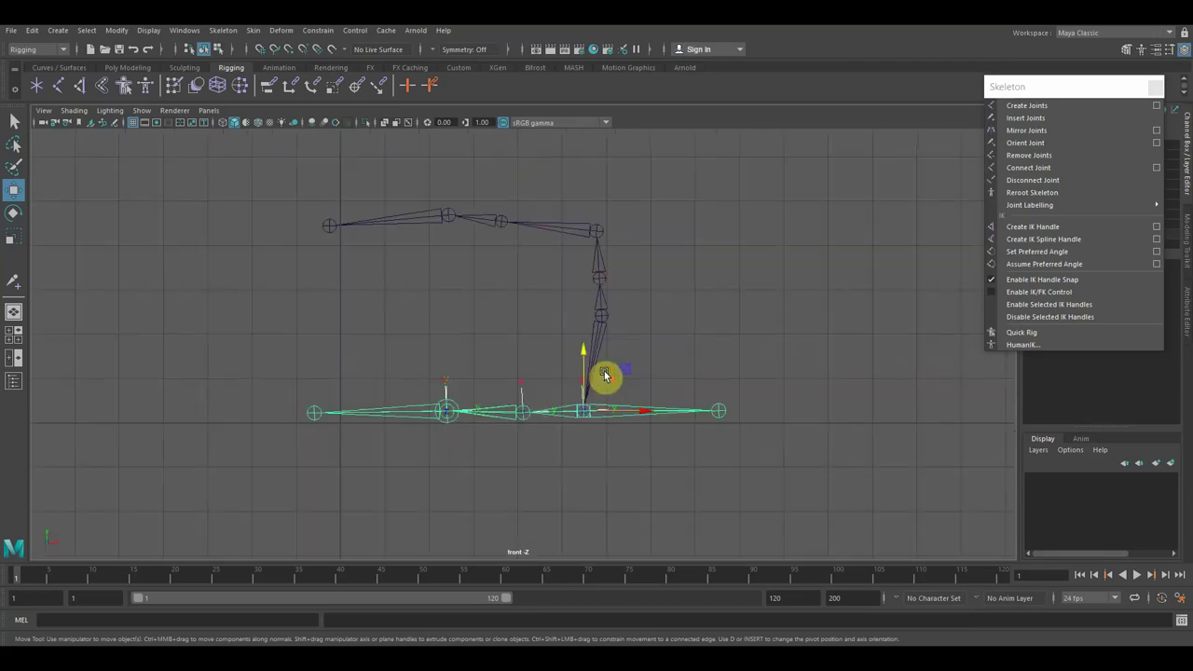
# - Select the first joint of the upper chain and attempt Reroot Skeleton on it
pyautogui.click(421, 217)
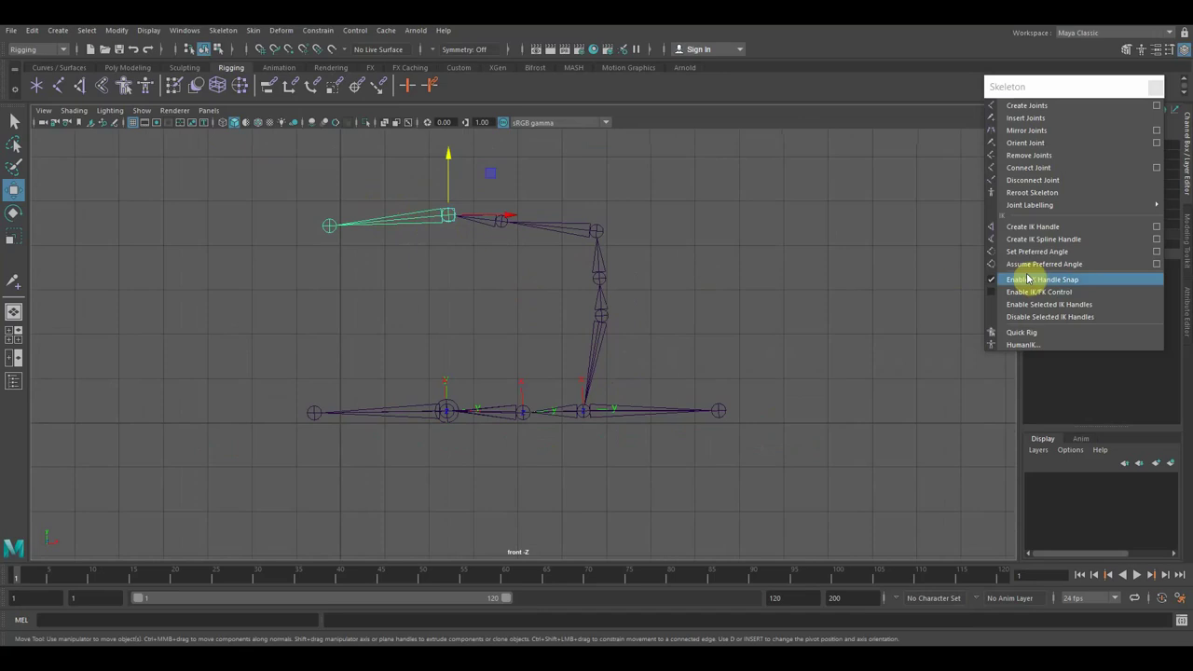
pyautogui.click(1035, 193)
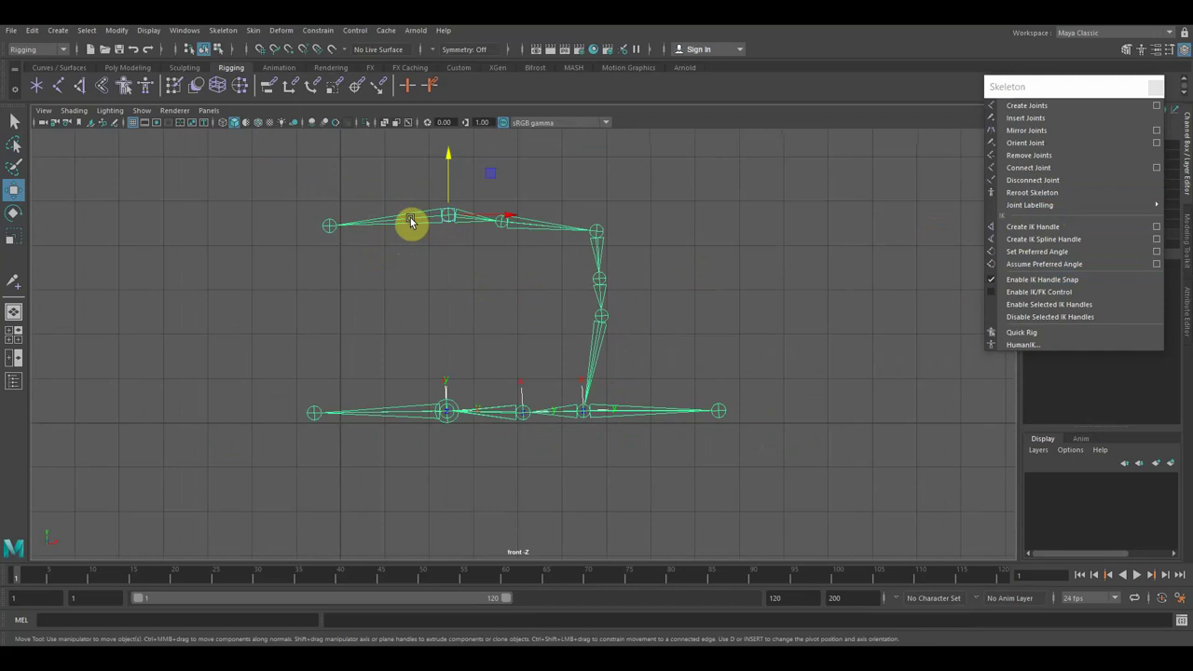
pyautogui.click(1045, 193)
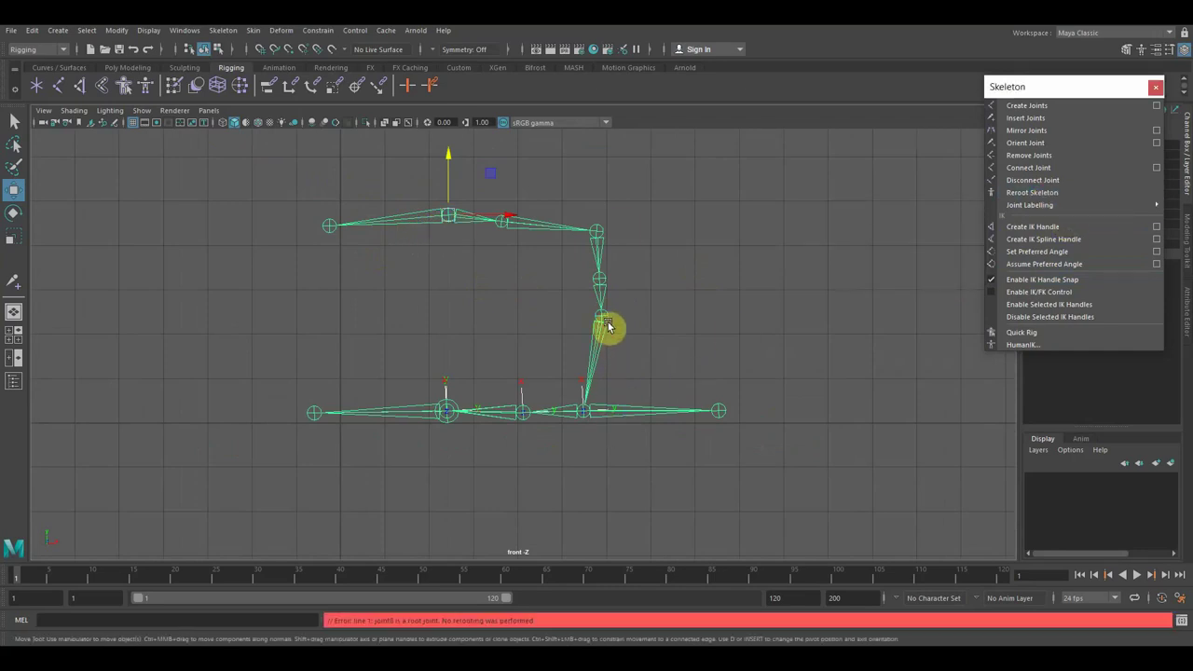
pyautogui.click(470, 222)
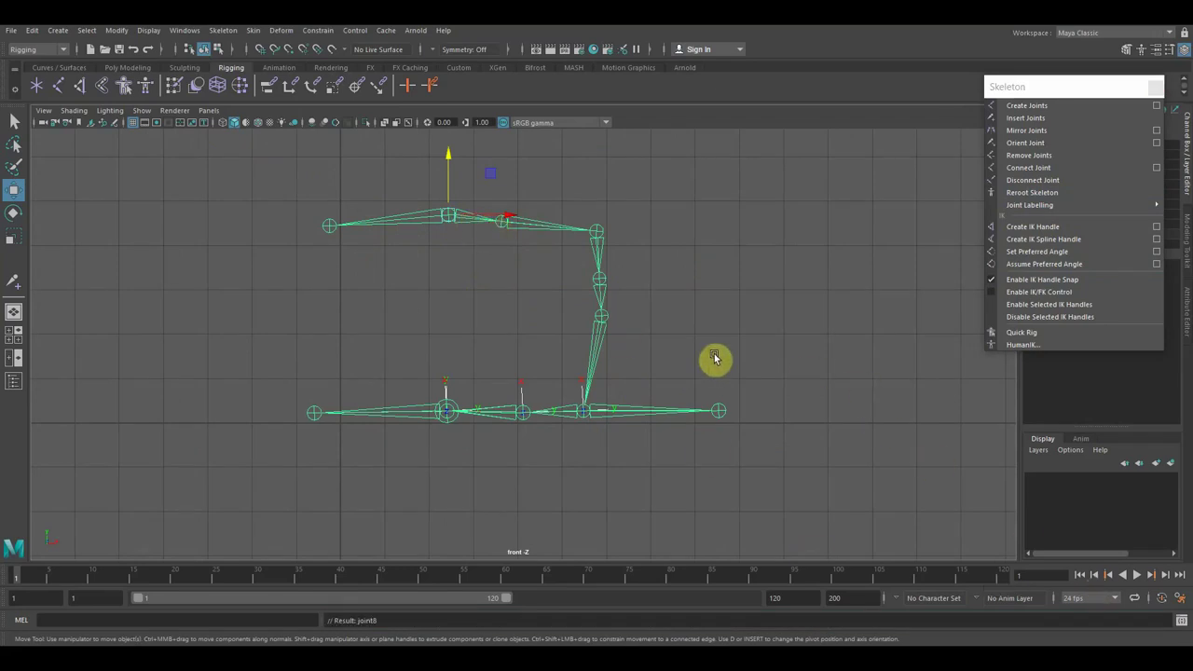
pyautogui.press('Down')
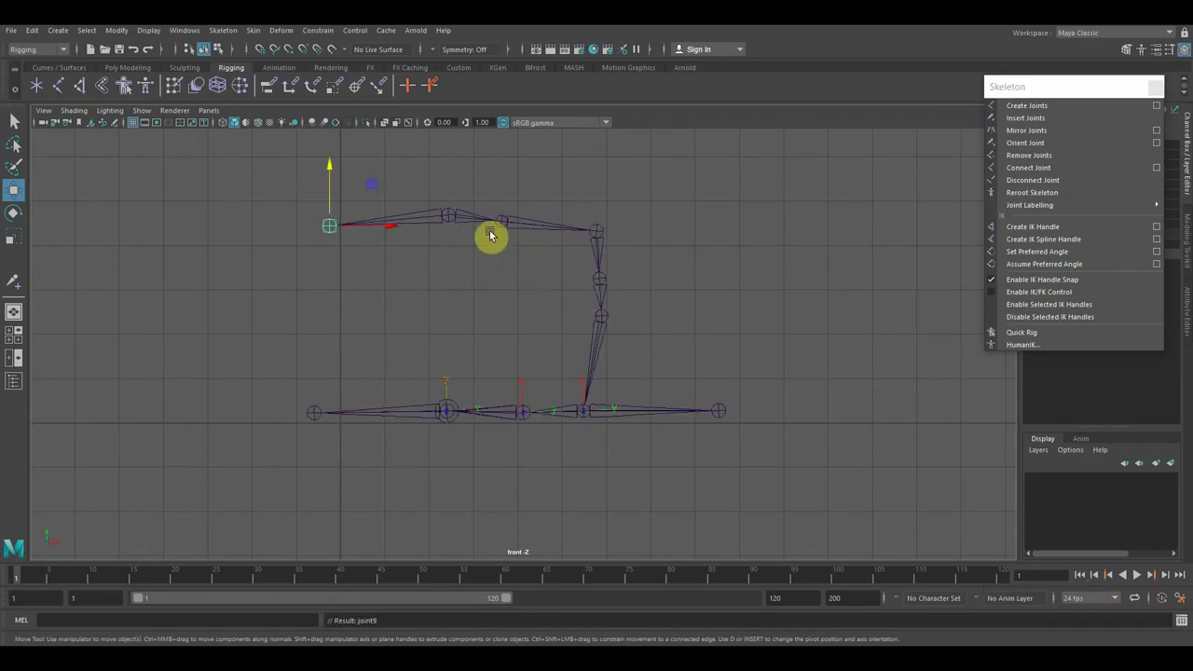
pyautogui.click(455, 220)
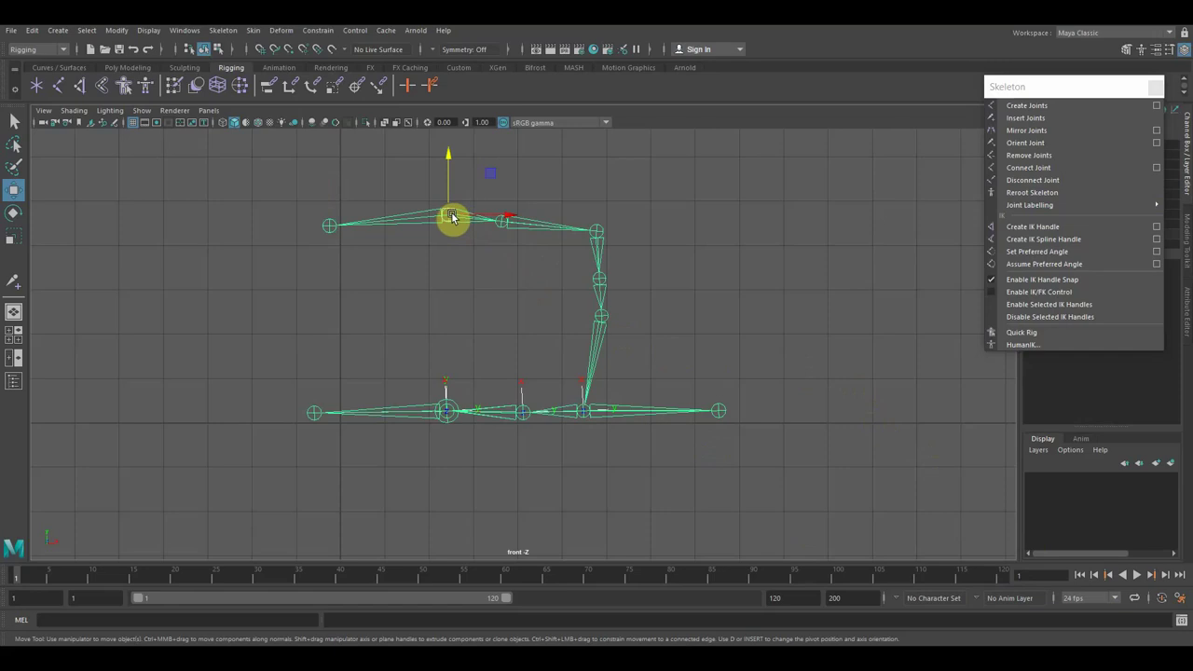
pyautogui.middleClick(505, 223)
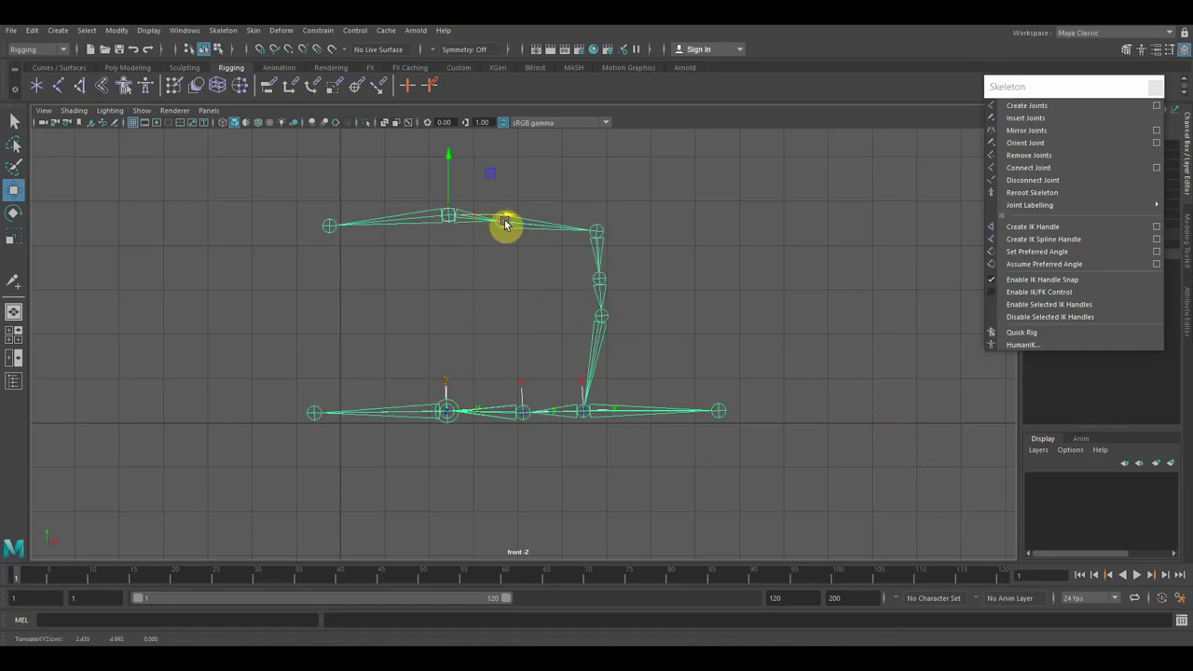
# - Marquee-select the joints of the lower leg chain
pyautogui.click(523, 411)
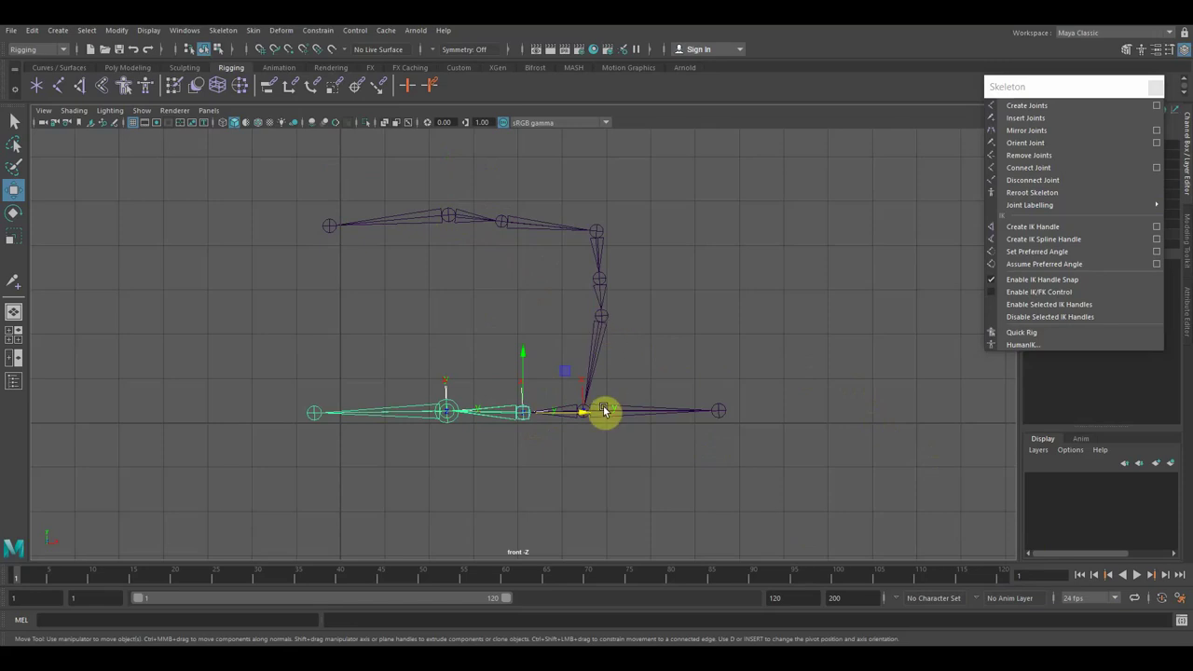
pyautogui.keyDown('alt'); pyautogui.moveTo(603, 421); pyautogui.dragTo(643, 452, button='right'); pyautogui.keyUp('alt')
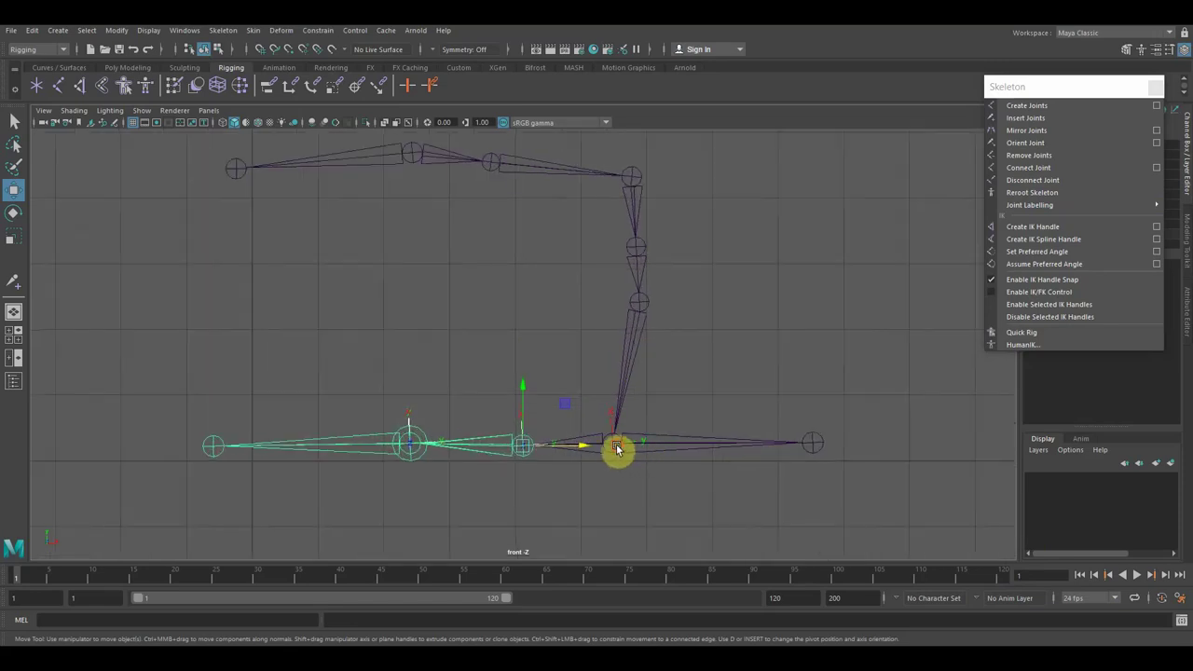
pyautogui.click(625, 452)
pyautogui.click(630, 447)
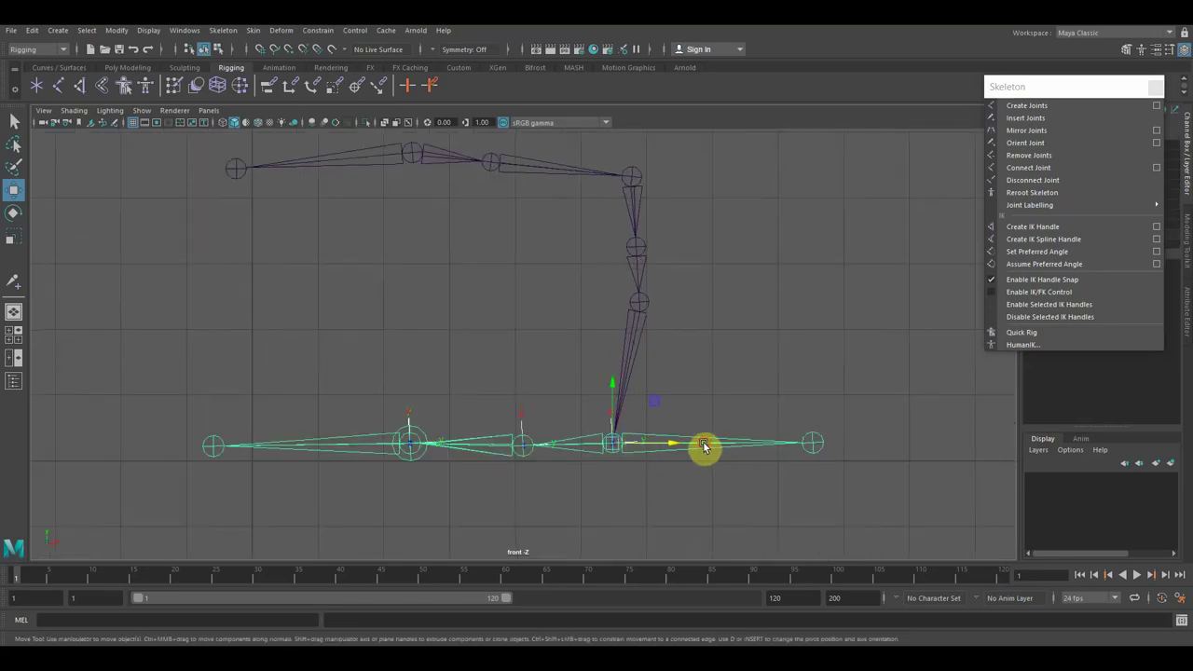
pyautogui.moveTo(869, 501); pyautogui.dragTo(748, 413)
pyautogui.click(627, 381)
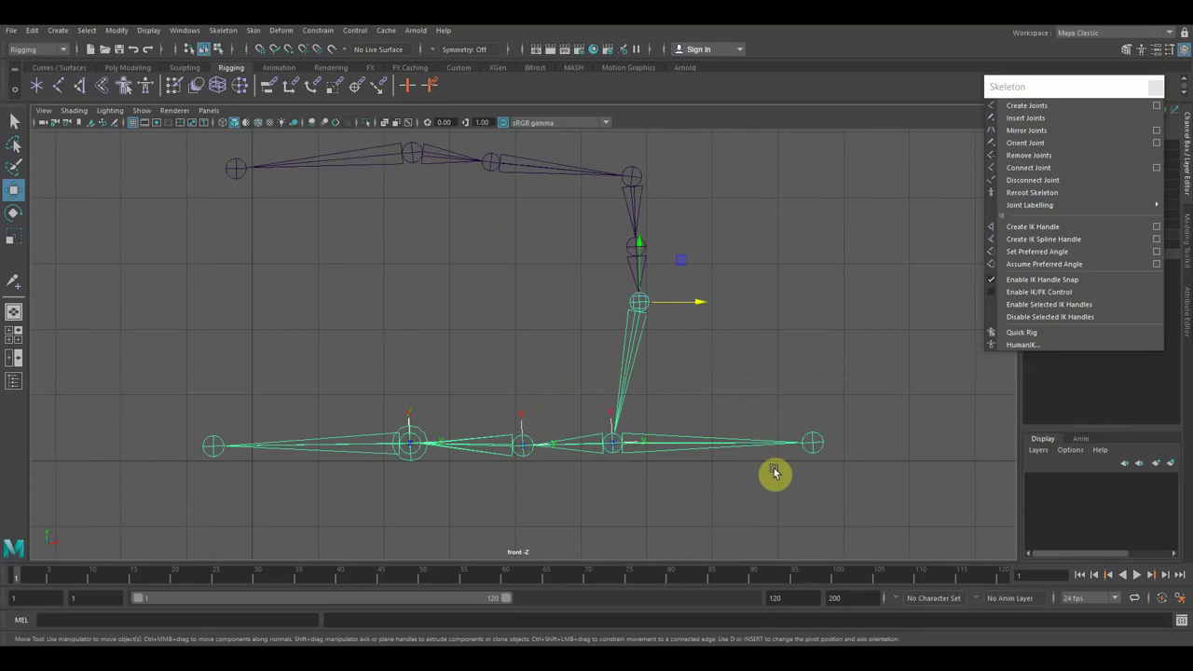
pyautogui.click(838, 496)
pyautogui.moveTo(866, 506); pyautogui.dragTo(624, 429)
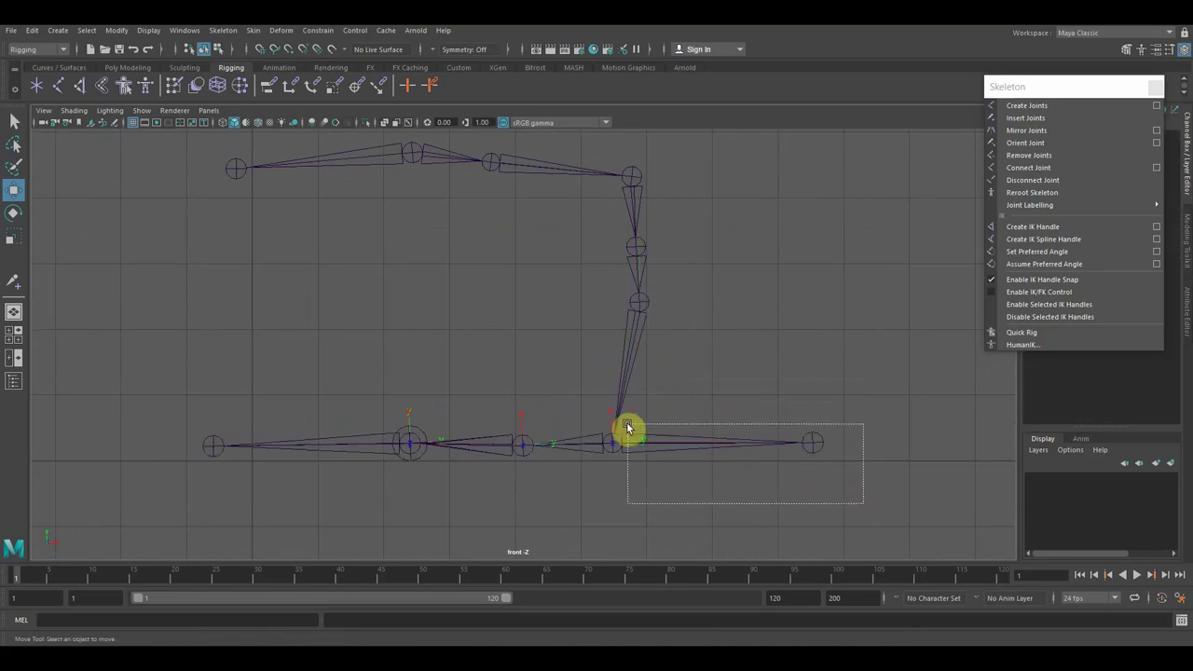
pyautogui.click(802, 506)
pyautogui.moveTo(859, 508); pyautogui.dragTo(653, 425)
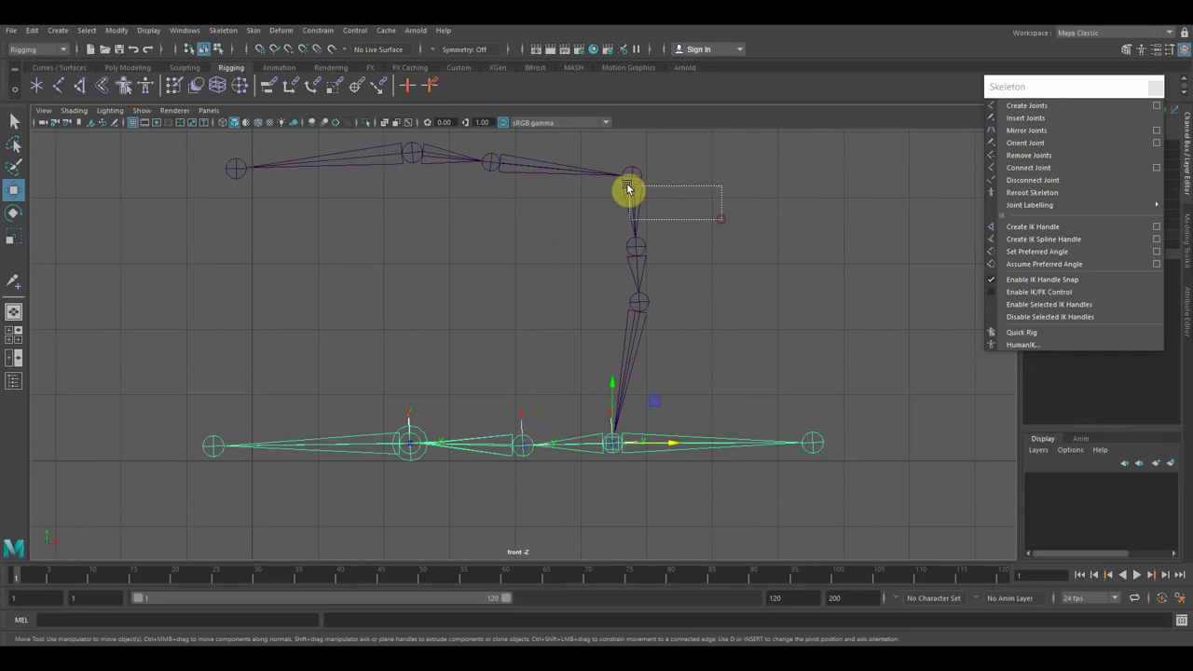
# - Reroot the skeleton at a joint in the upper arm chain and frame it
pyautogui.moveTo(705, 214); pyautogui.dragTo(620, 168)
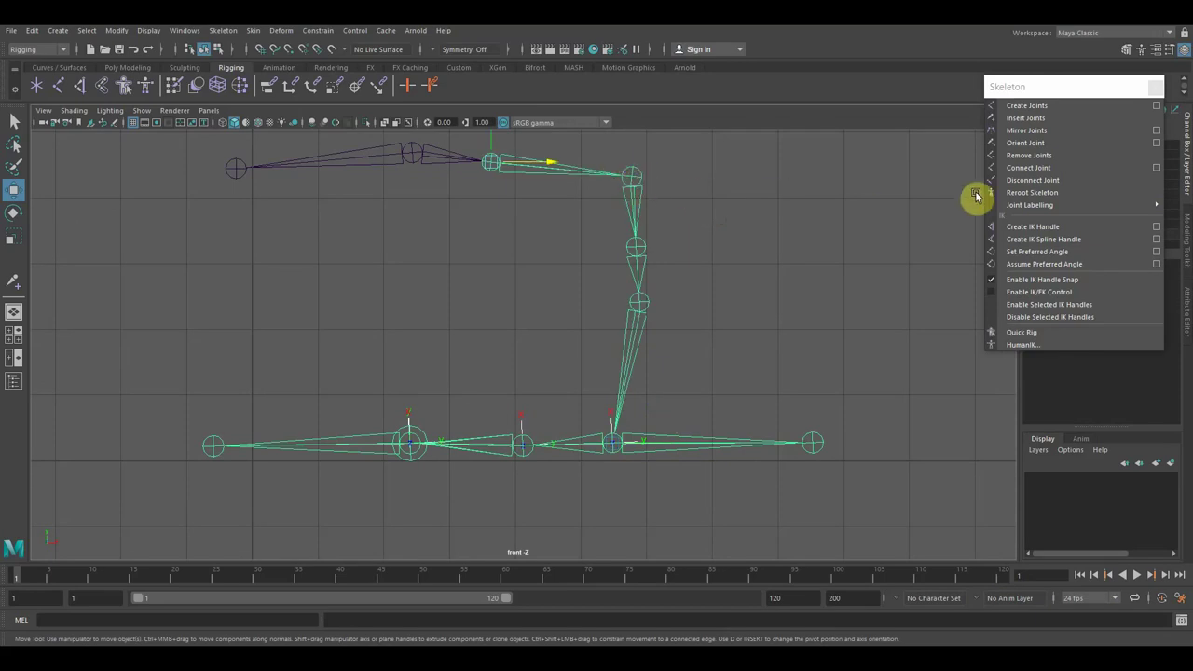
pyautogui.click(1032, 193)
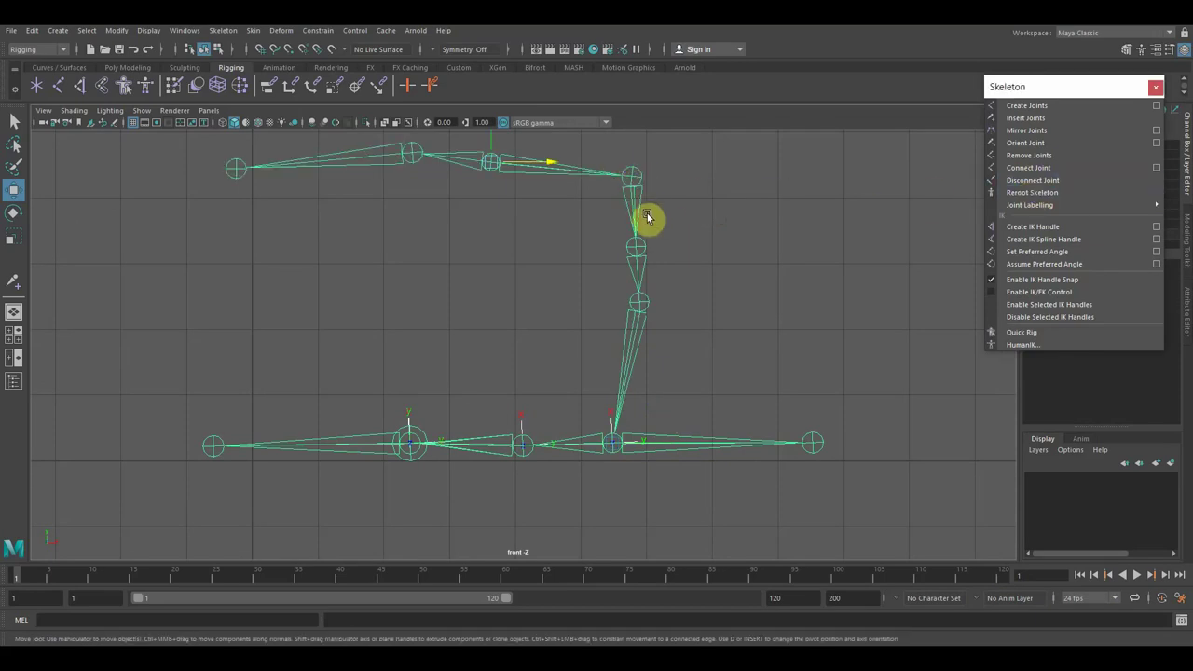
pyautogui.press('f')
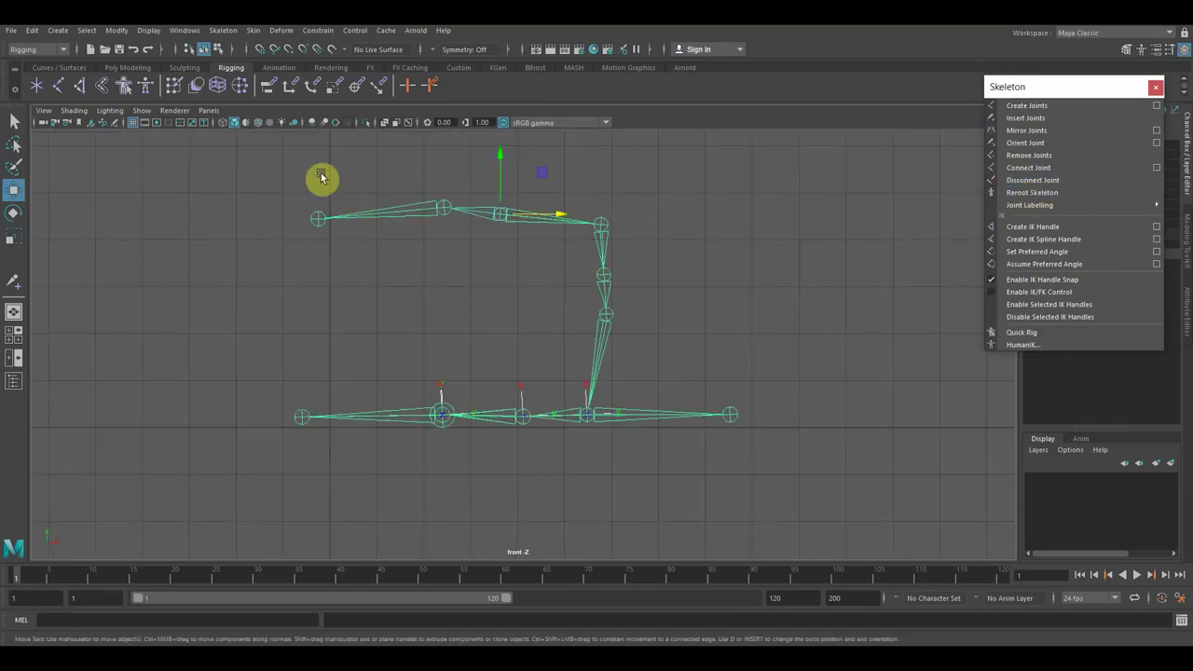
# - Reroot the skeleton at a joint in the upper-left chain and nudge the skeleton upward
pyautogui.moveTo(247, 147)
pyautogui.mouseDown()
pyautogui.moveTo(450, 291)
pyautogui.moveTo(317, 177)
pyautogui.mouseUp()
pyautogui.click(448, 283)
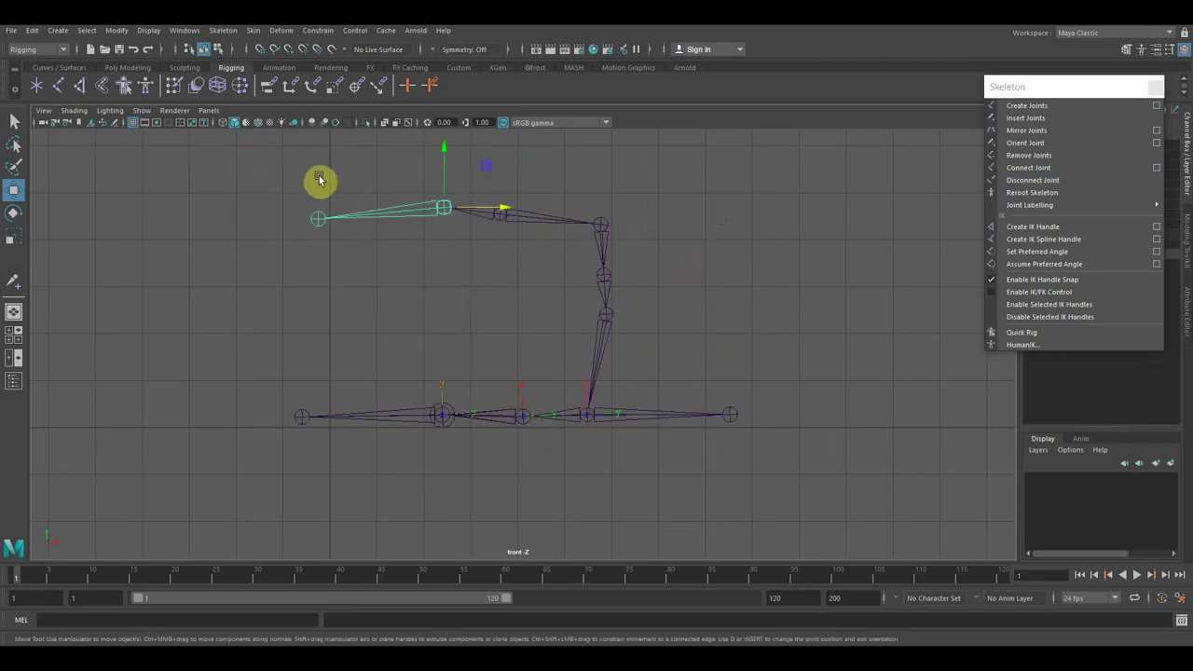
pyautogui.click(1037, 194)
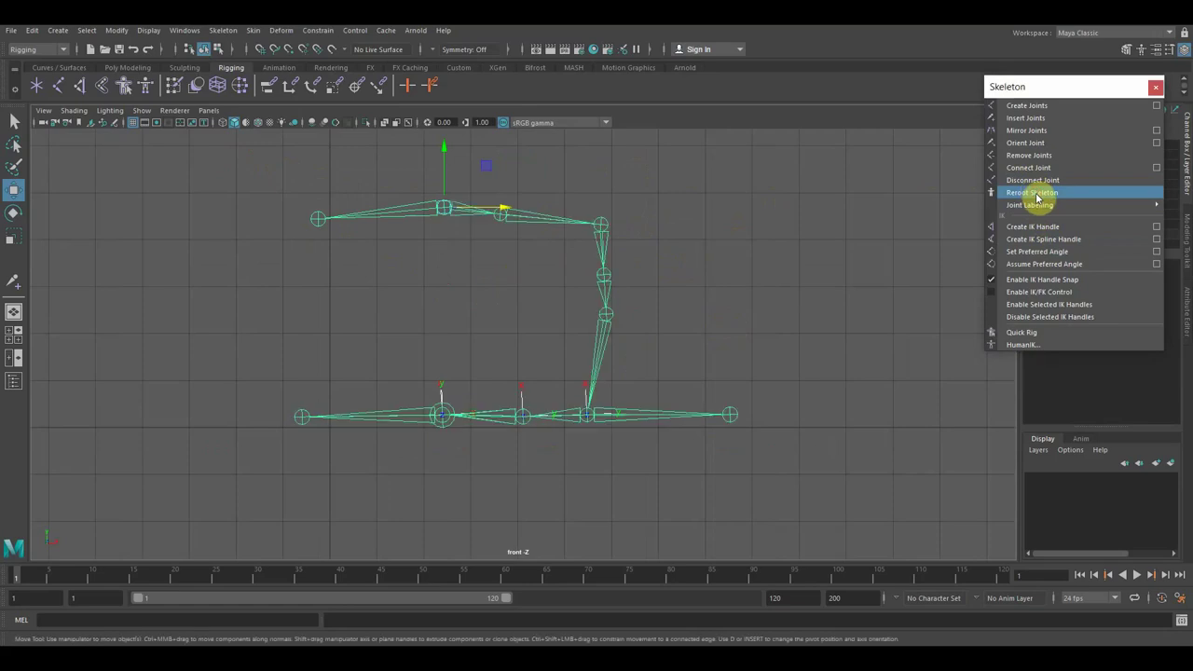
pyautogui.moveTo(444, 162); pyautogui.dragTo(445, 172)
# - Reroot the skeleton at the joint where the vertical chain meets the leg chain
pyautogui.moveTo(244, 380); pyautogui.dragTo(441, 486)
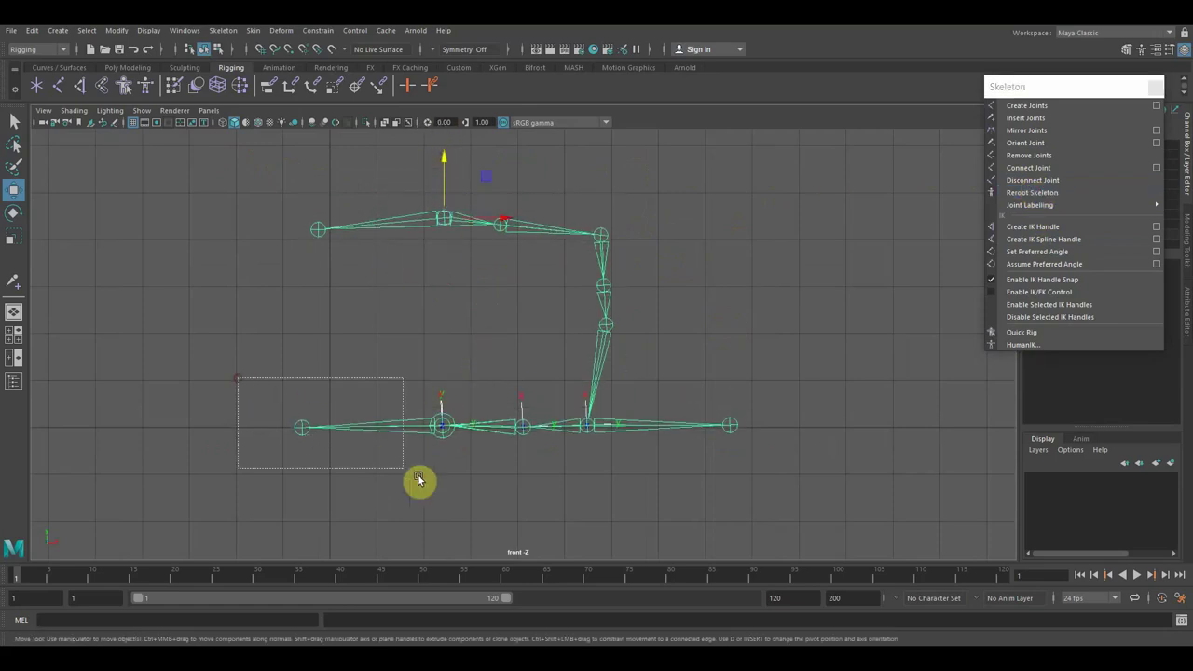
pyautogui.click(574, 426)
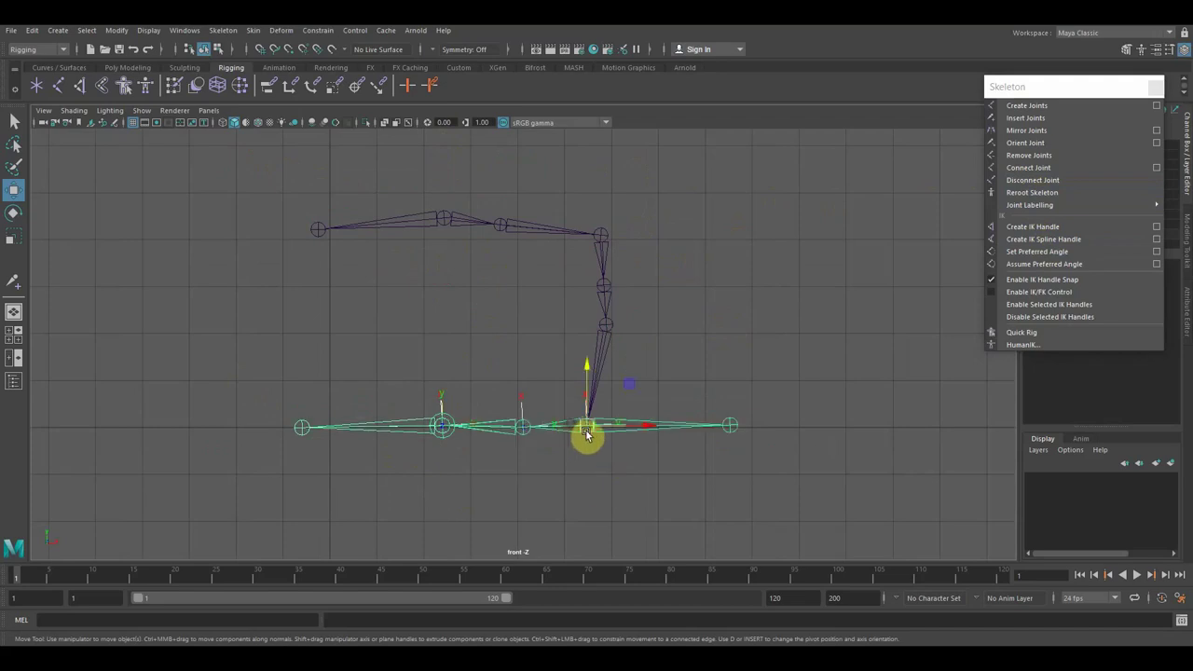
pyautogui.click(1033, 193)
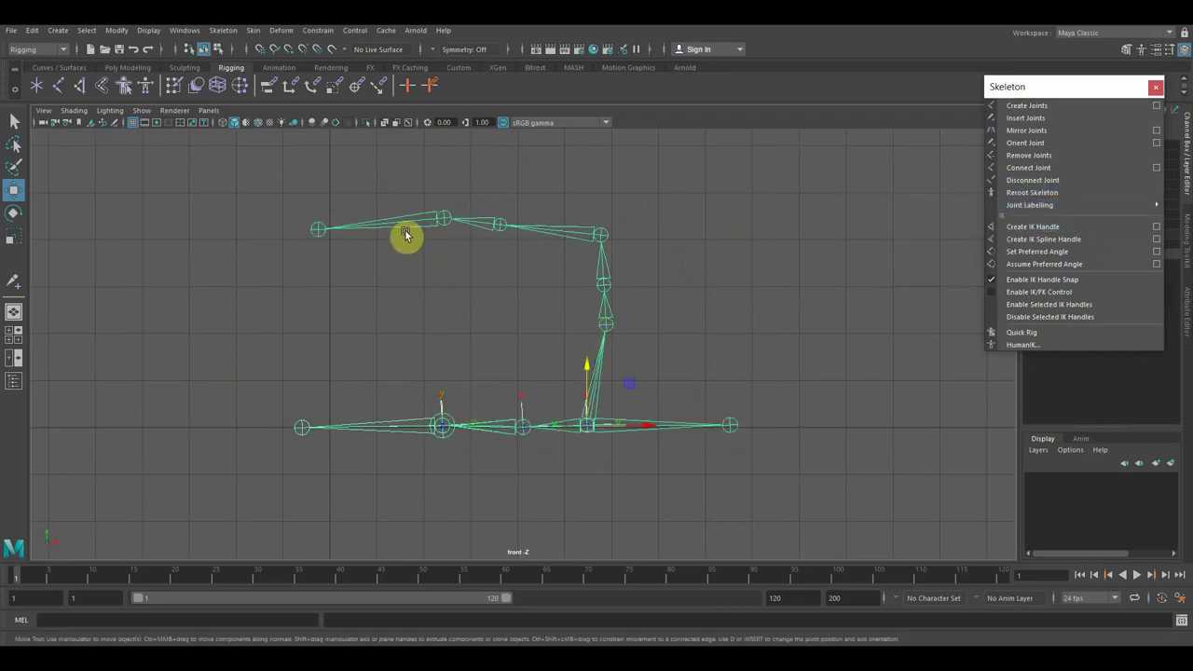
pyautogui.scroll(1, 602, 446)
pyautogui.scroll(2, 634, 466)
pyautogui.scroll(-2, 645, 476)
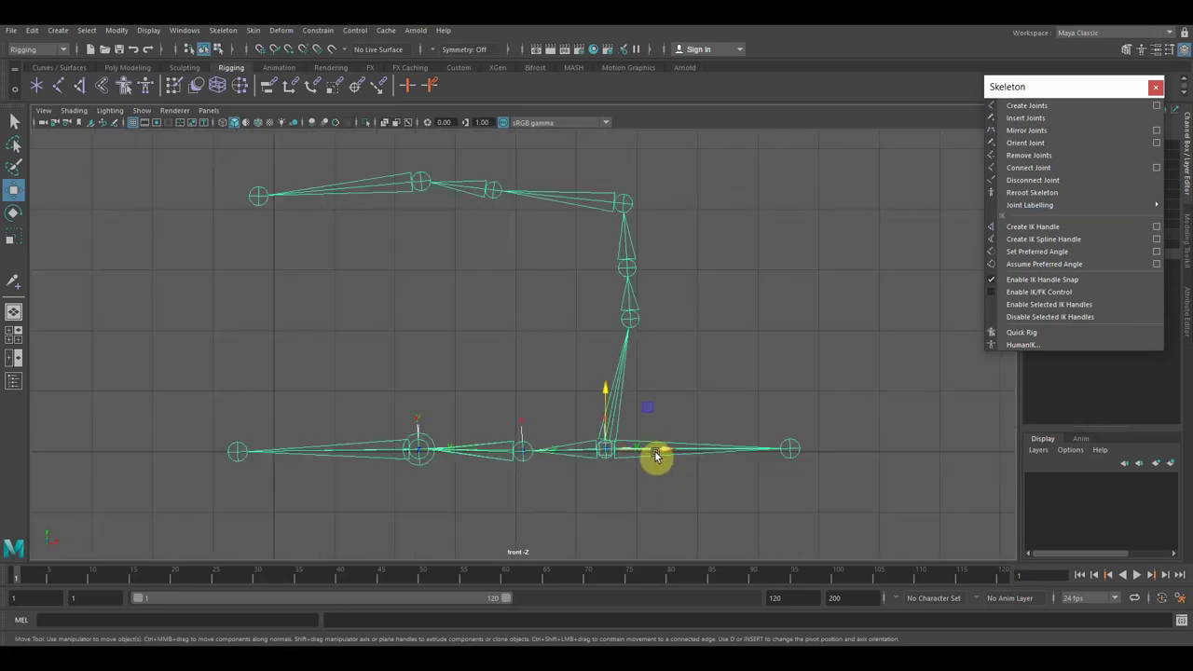
pyautogui.press('e')
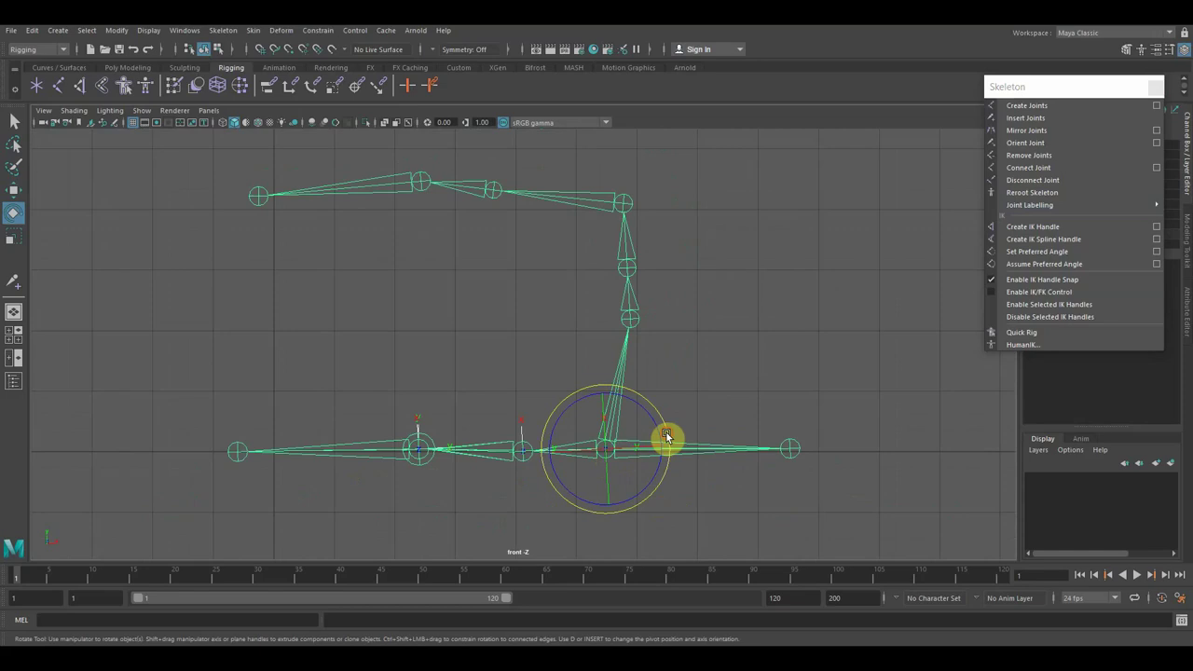
# - Bend the chain by rotating the vertical joint and elbow, then select the hip root joint
pyautogui.click(628, 320)
pyautogui.moveTo(693, 306)
pyautogui.mouseDown()
pyautogui.moveTo(687, 405)
pyautogui.moveTo(699, 332)
pyautogui.moveTo(683, 391)
pyautogui.mouseUp()
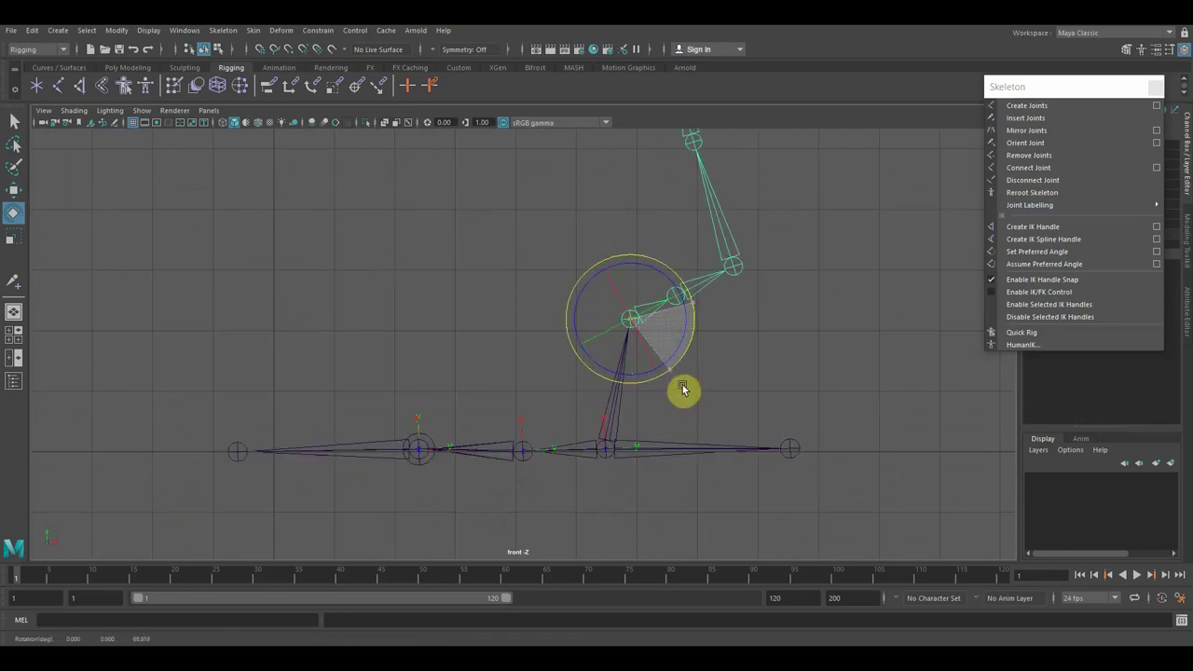
pyautogui.click(733, 267)
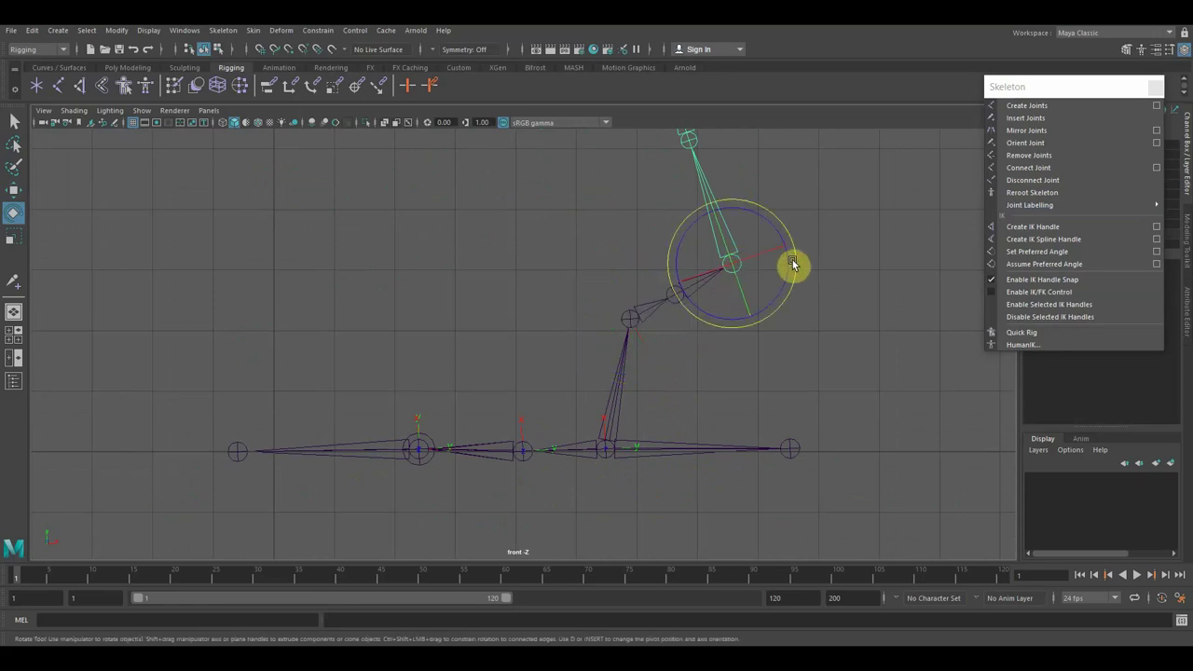
pyautogui.moveTo(799, 264)
pyautogui.mouseDown()
pyautogui.moveTo(738, 354)
pyautogui.moveTo(621, 314)
pyautogui.moveTo(778, 283)
pyautogui.moveTo(738, 226)
pyautogui.moveTo(783, 270)
pyautogui.moveTo(773, 260)
pyautogui.mouseUp()
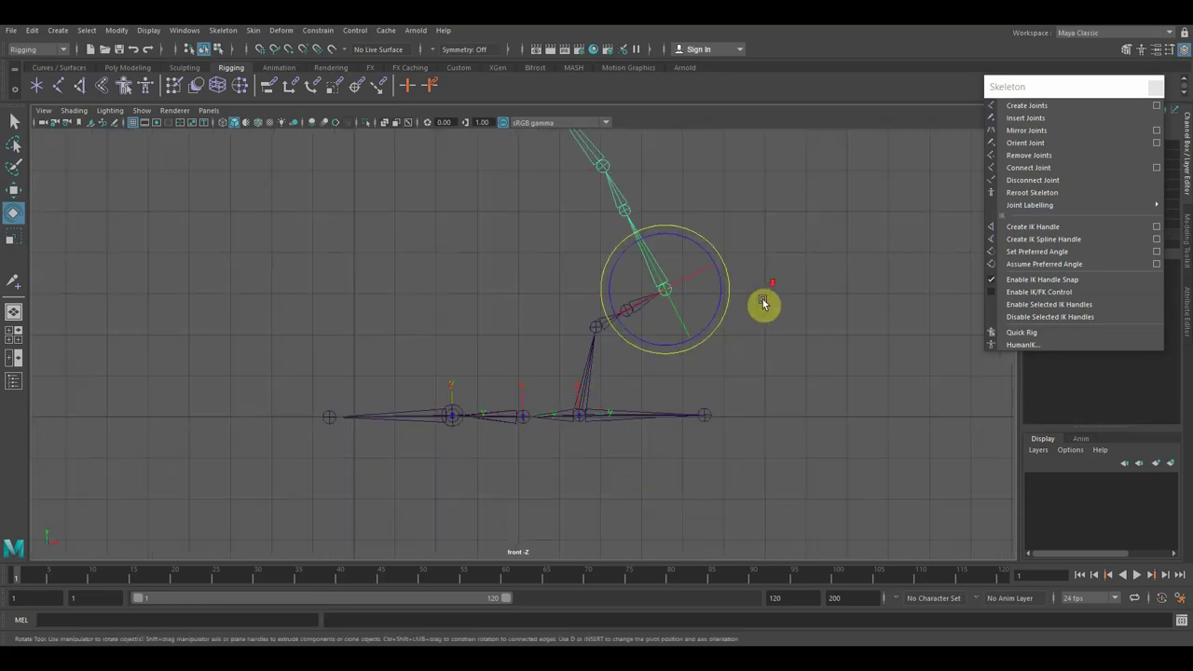
pyautogui.click(559, 576)
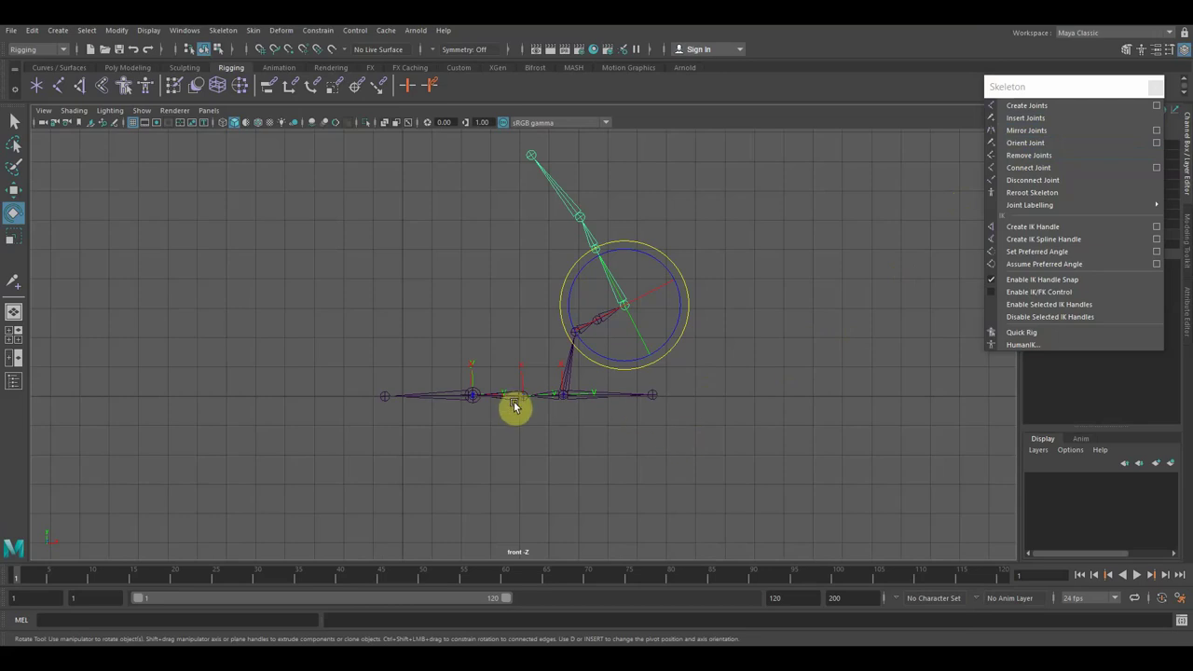
pyautogui.click(560, 401)
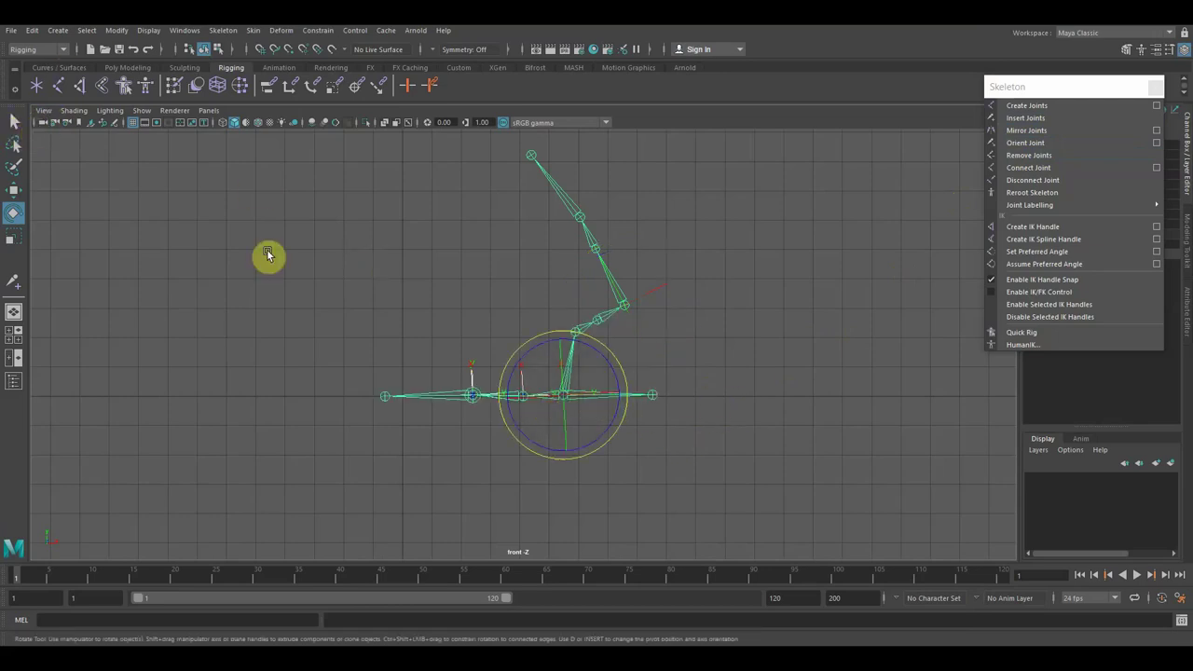
pyautogui.press('q')
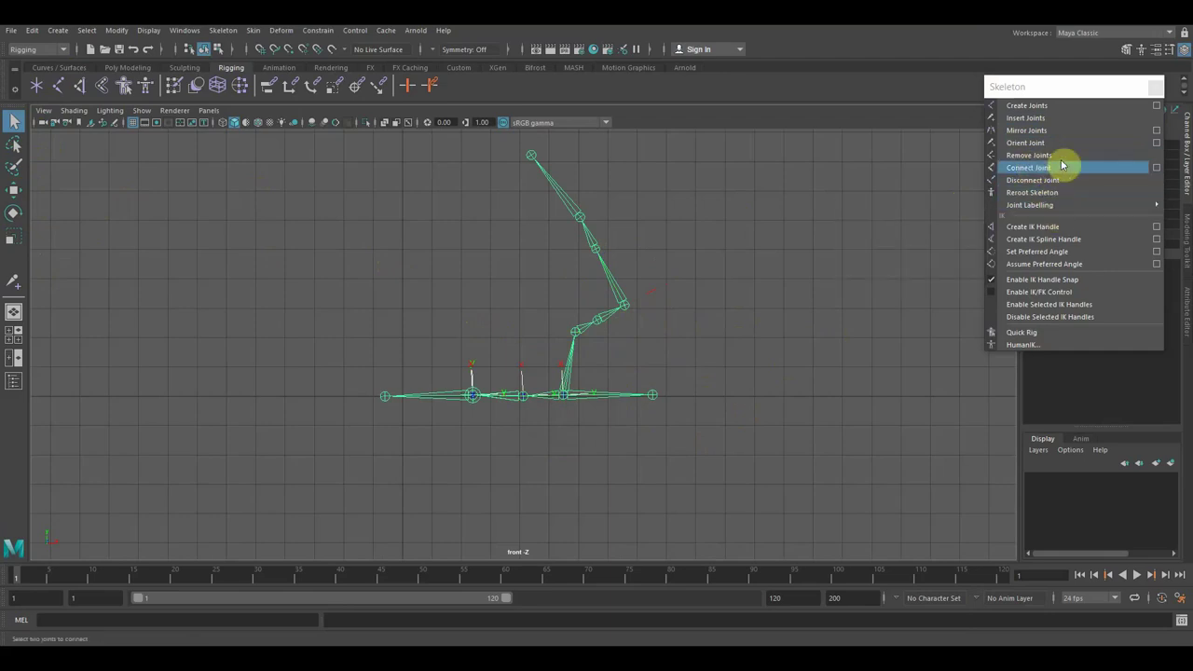
# - Mirror the leg joint chain across YZ with the Mirror Joints options
pyautogui.click(1157, 130)
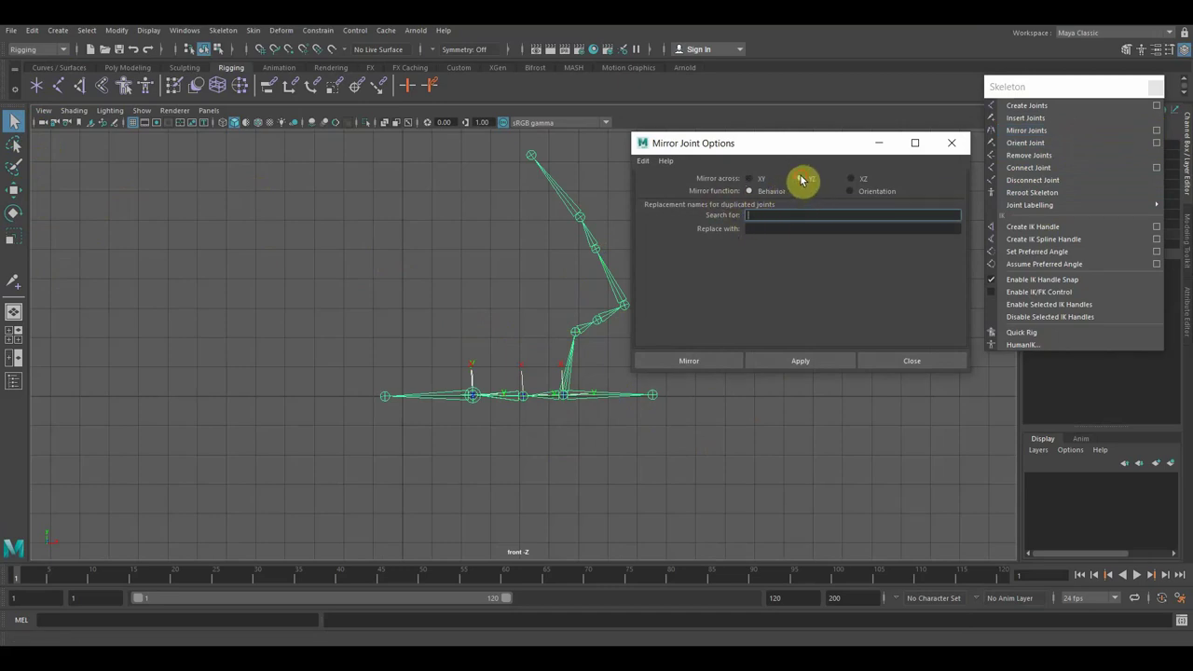
pyautogui.click(798, 363)
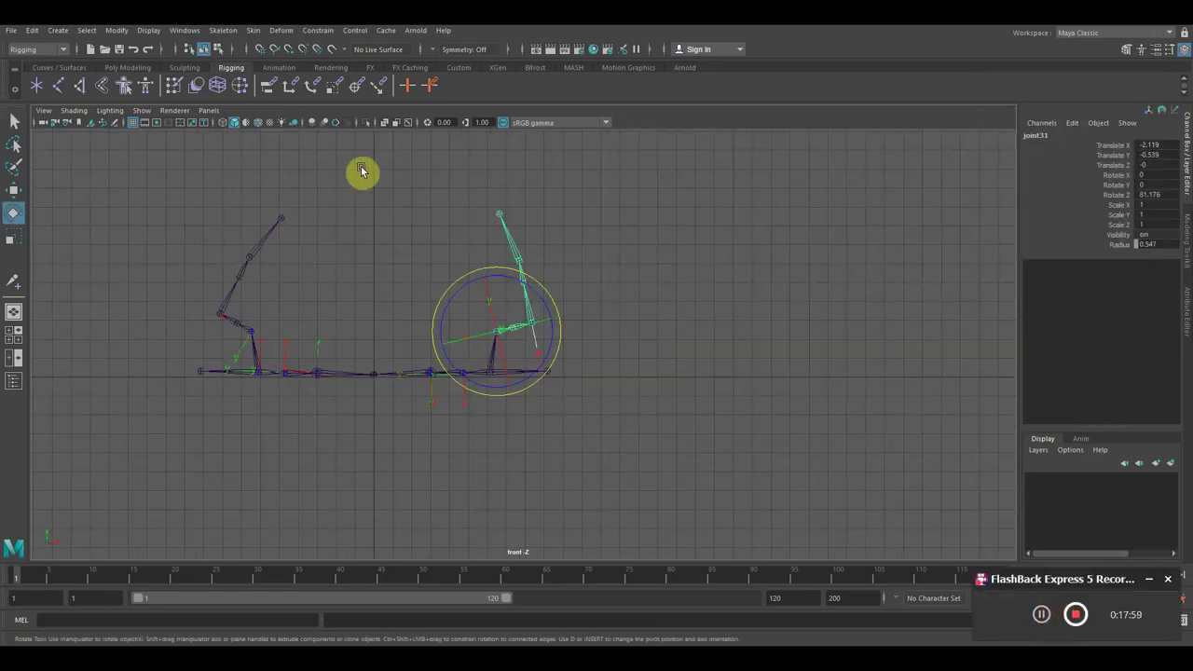
pyautogui.click(12, 30)
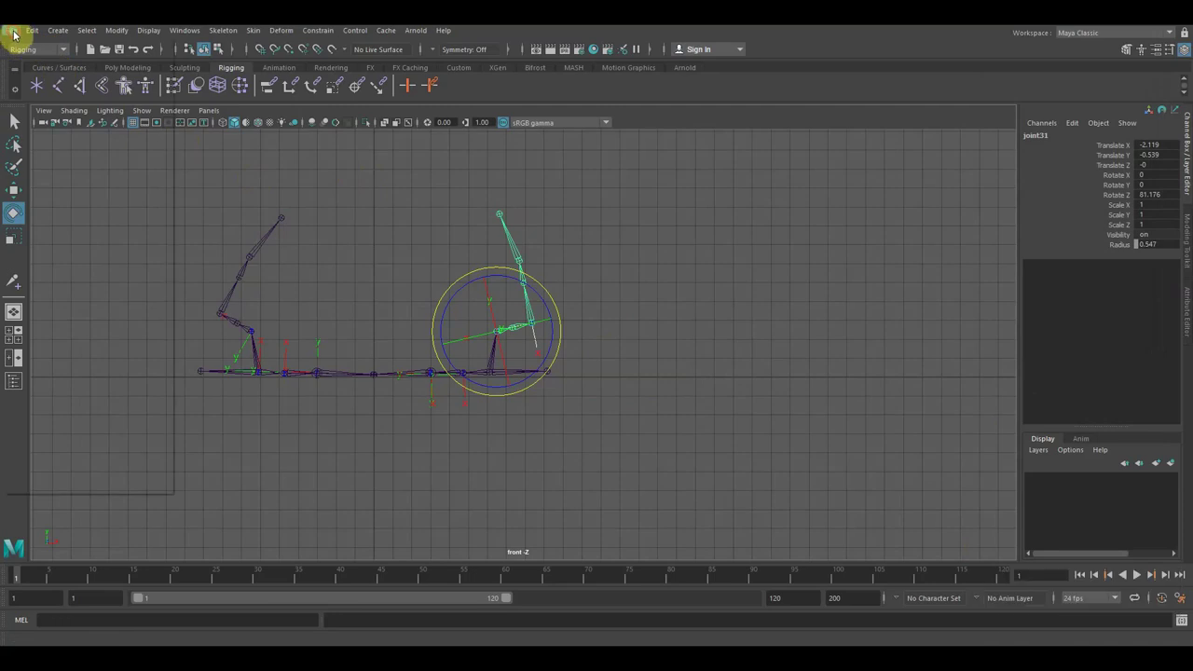
# - Start a new scene without saving, maximize and zoom out the front view, and pick Create Joints
pyautogui.click(27, 47)
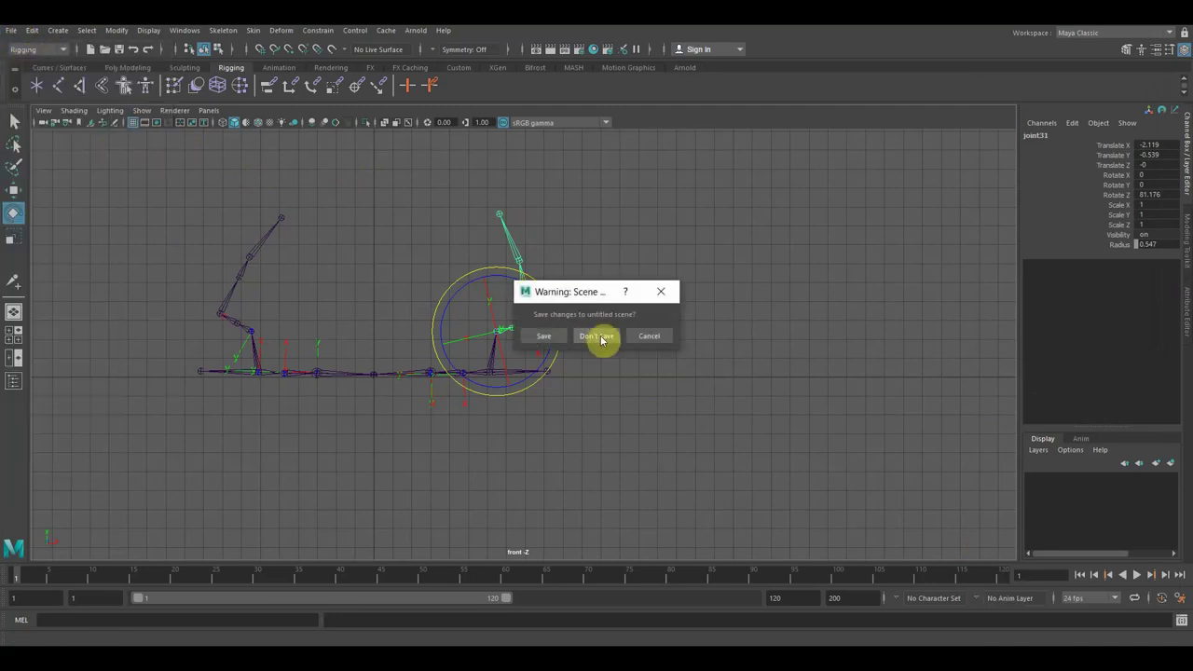
pyautogui.click(597, 335)
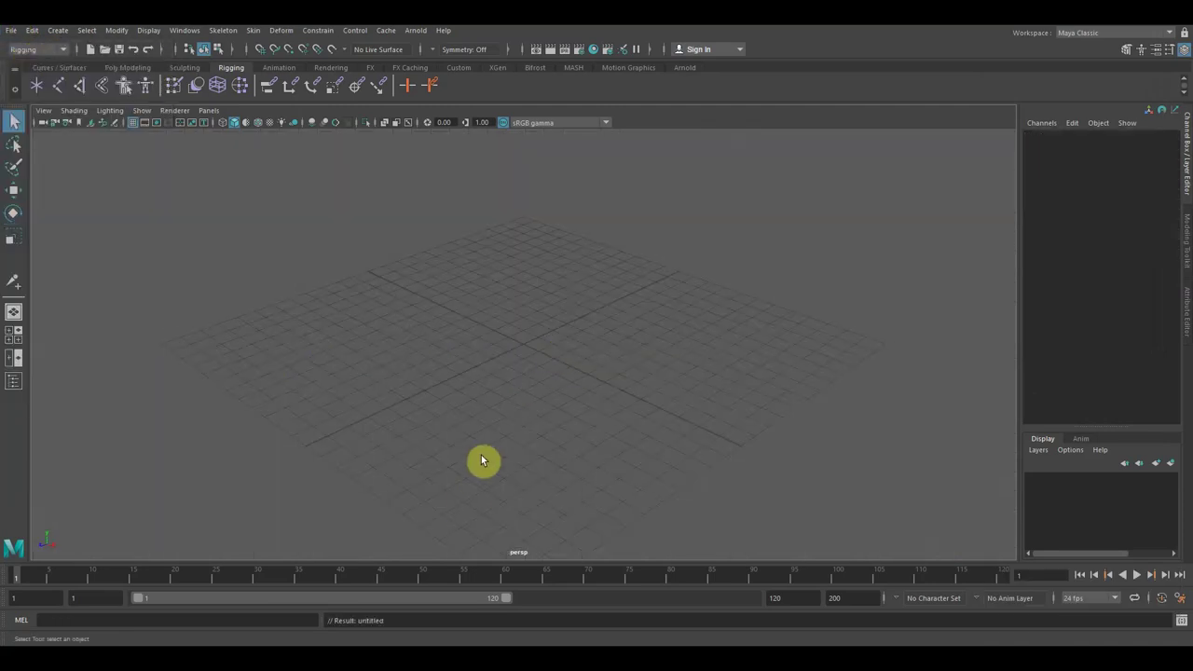
pyautogui.scroll(5, 528, 418)
pyautogui.press('space')
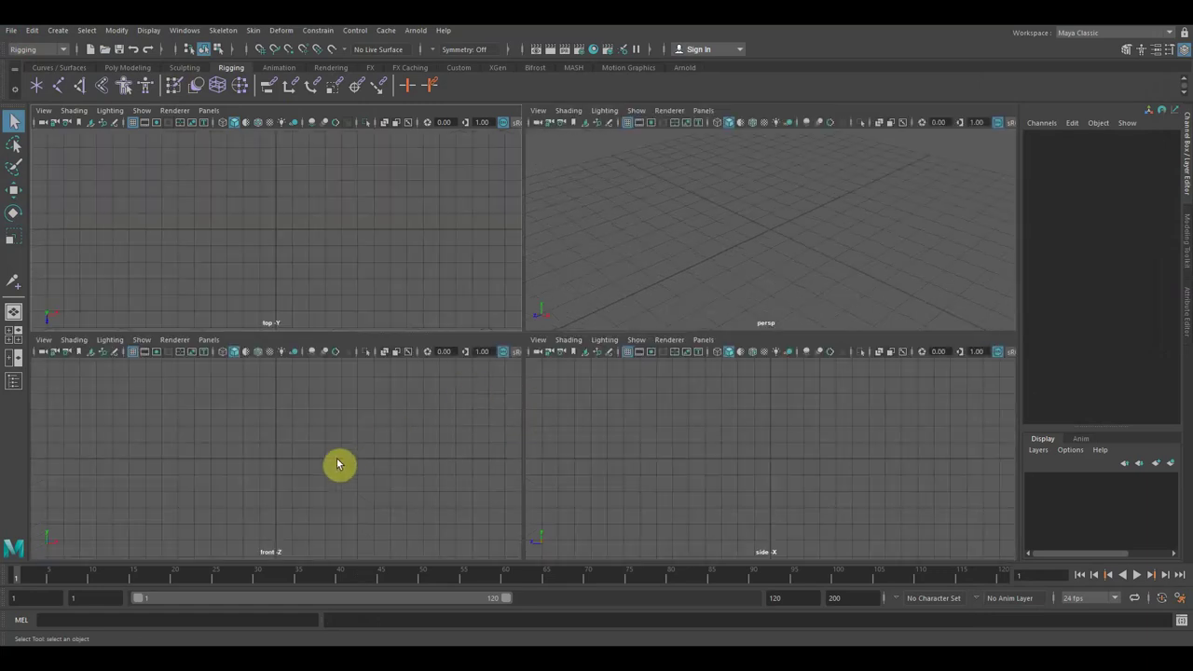
pyautogui.press('space')
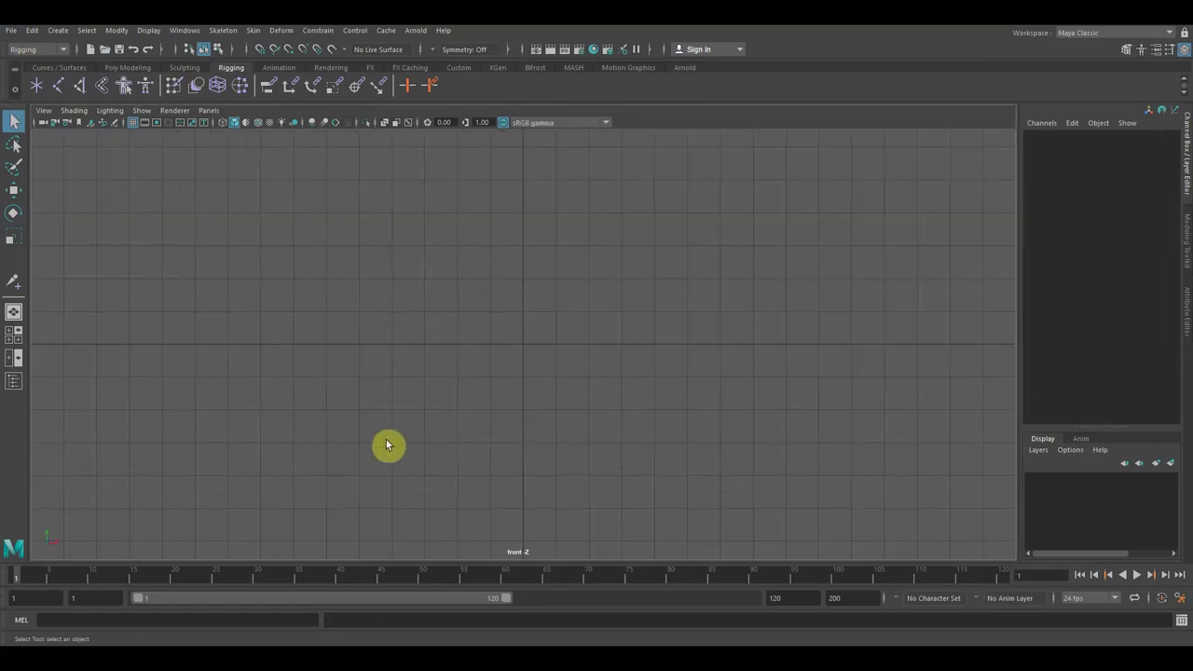
pyautogui.scroll(-2, 388, 444)
pyautogui.scroll(-2, 386, 439)
pyautogui.scroll(-3, 388, 445)
pyautogui.scroll(-3, 400, 432)
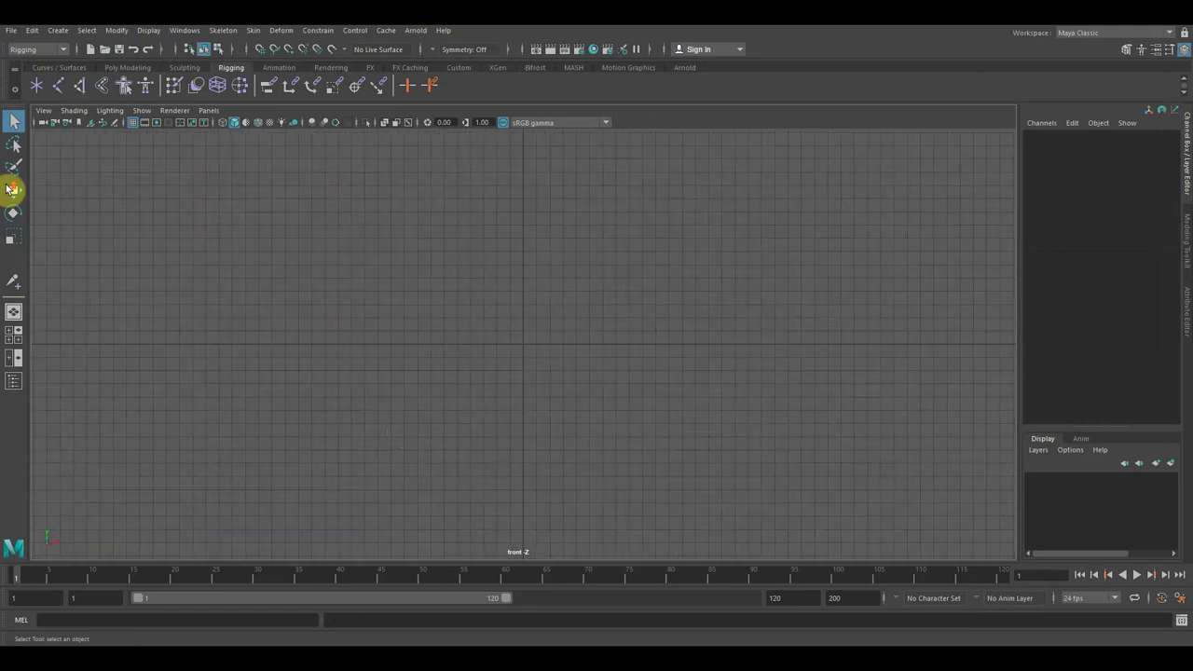
pyautogui.click(62, 88)
pyautogui.click(61, 88)
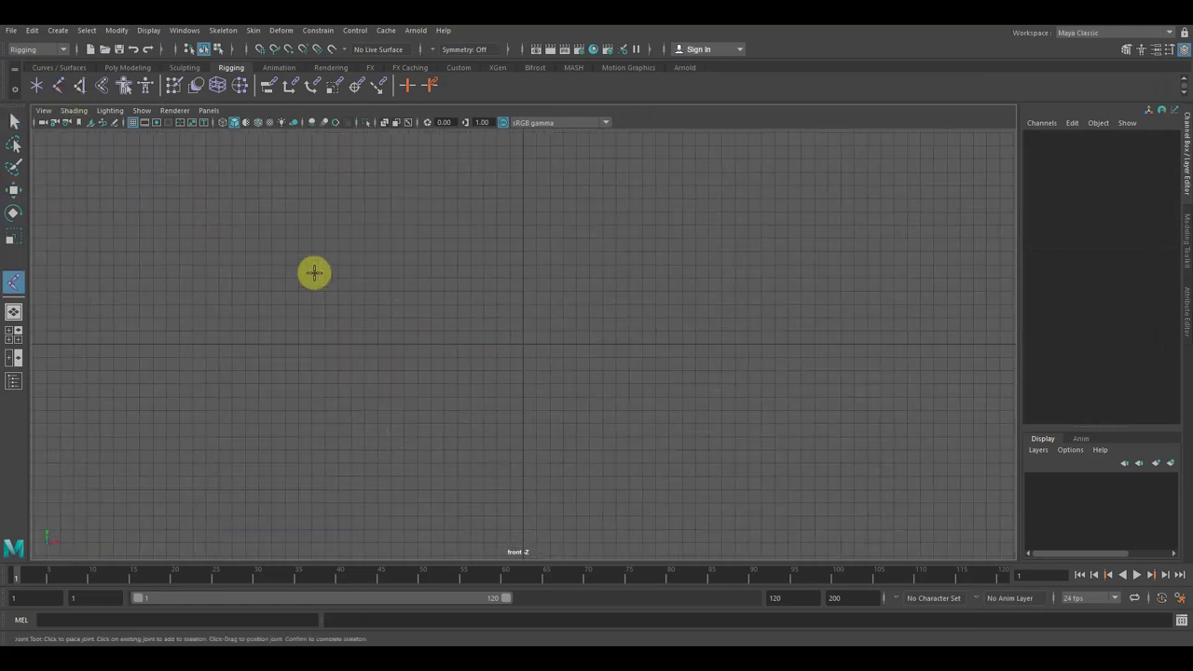
# - Draw a four-joint chain in the front view that rises, runs right and drops
pyautogui.click(535, 365)
pyautogui.moveTo(523, 344); pyautogui.dragTo(519, 344)
pyautogui.scroll(3, 559, 360)
pyautogui.scroll(3, 564, 372)
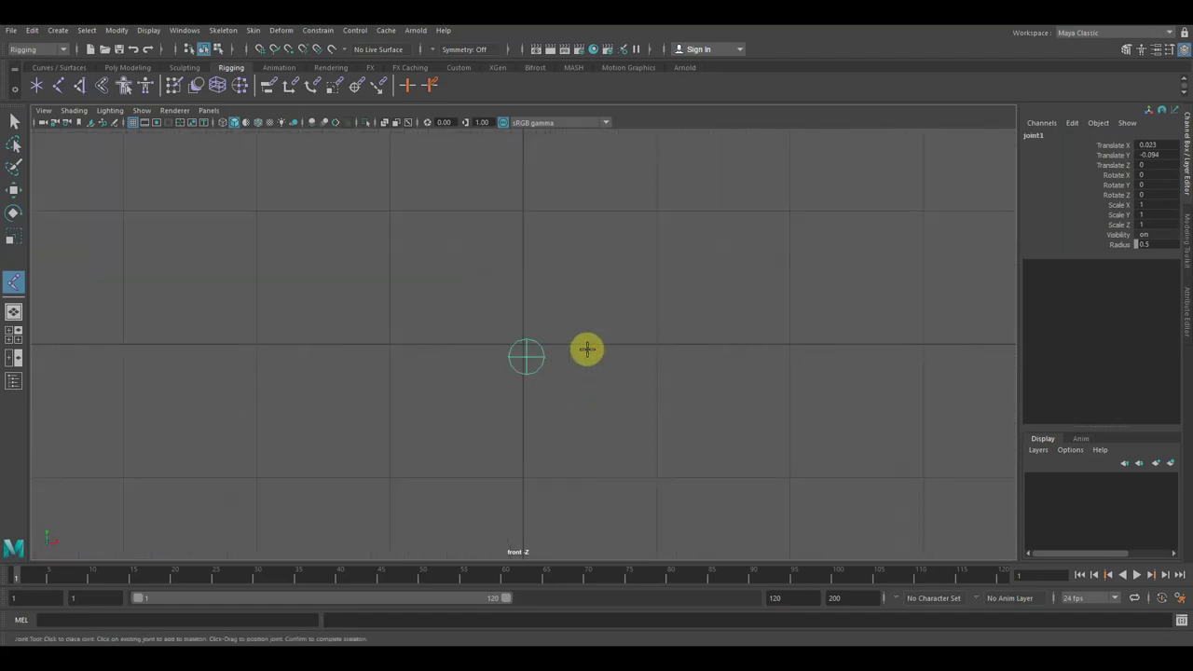
pyautogui.moveTo(656, 197); pyautogui.dragTo(658, 207)
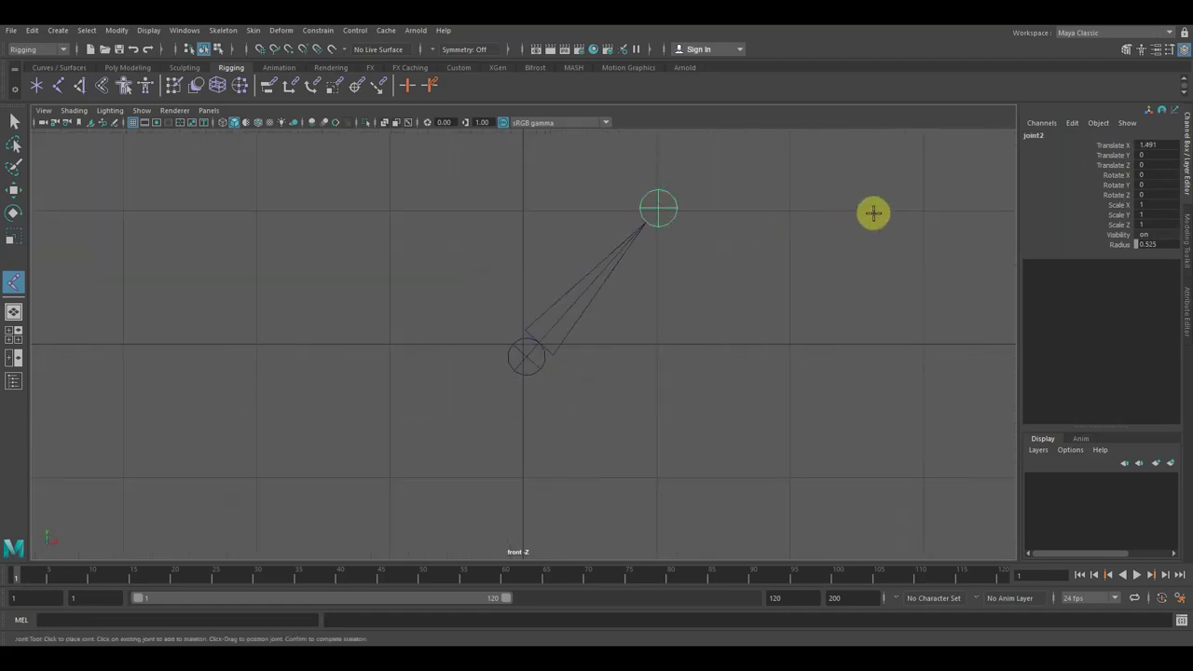
pyautogui.click(926, 214)
pyautogui.click(959, 365)
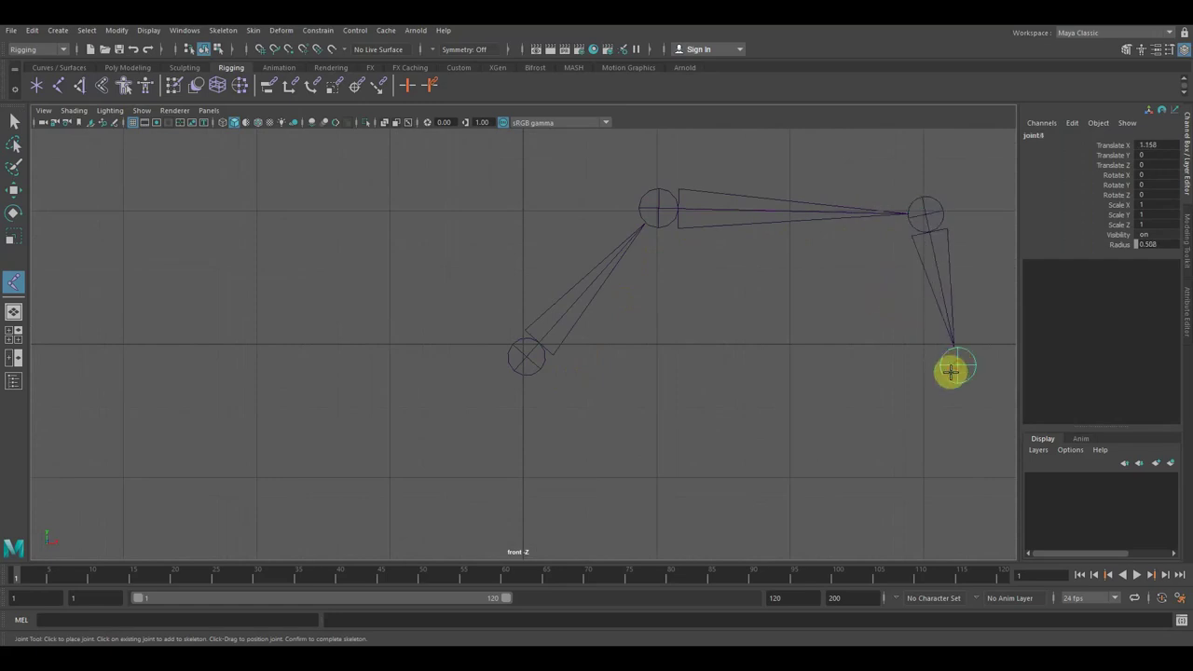
pyautogui.scroll(-5, 470, 426)
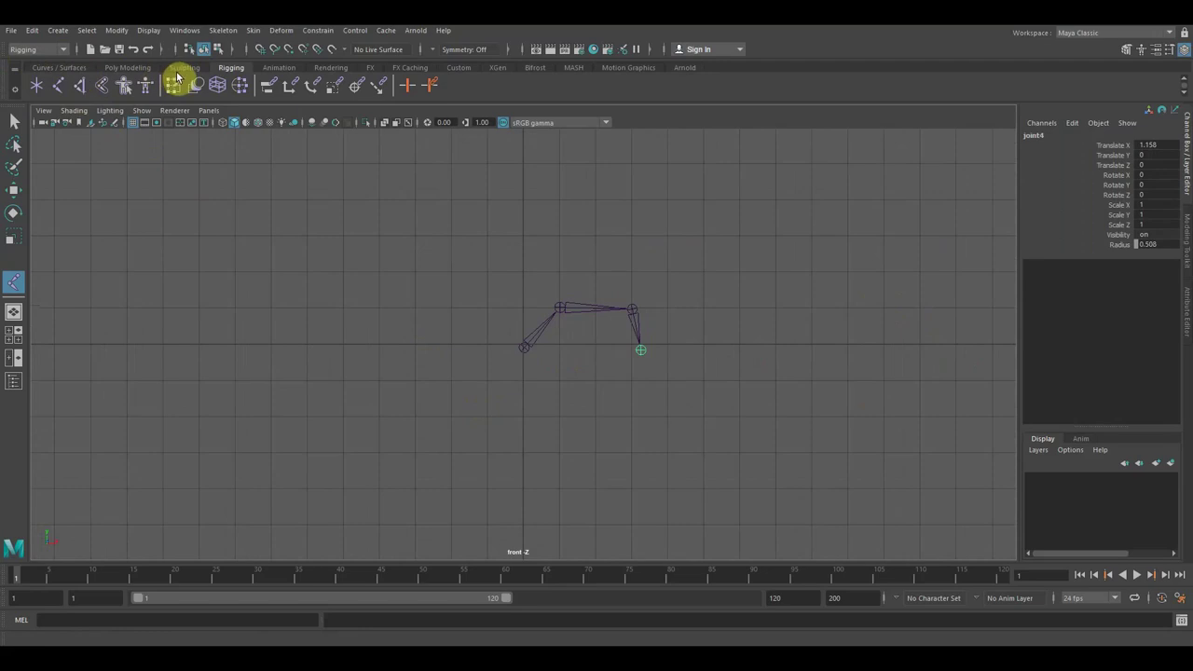
# - Switch to the Modeling menu set and show the Poly Modeling shelf tools
pyautogui.click(58, 49)
pyautogui.click(42, 56)
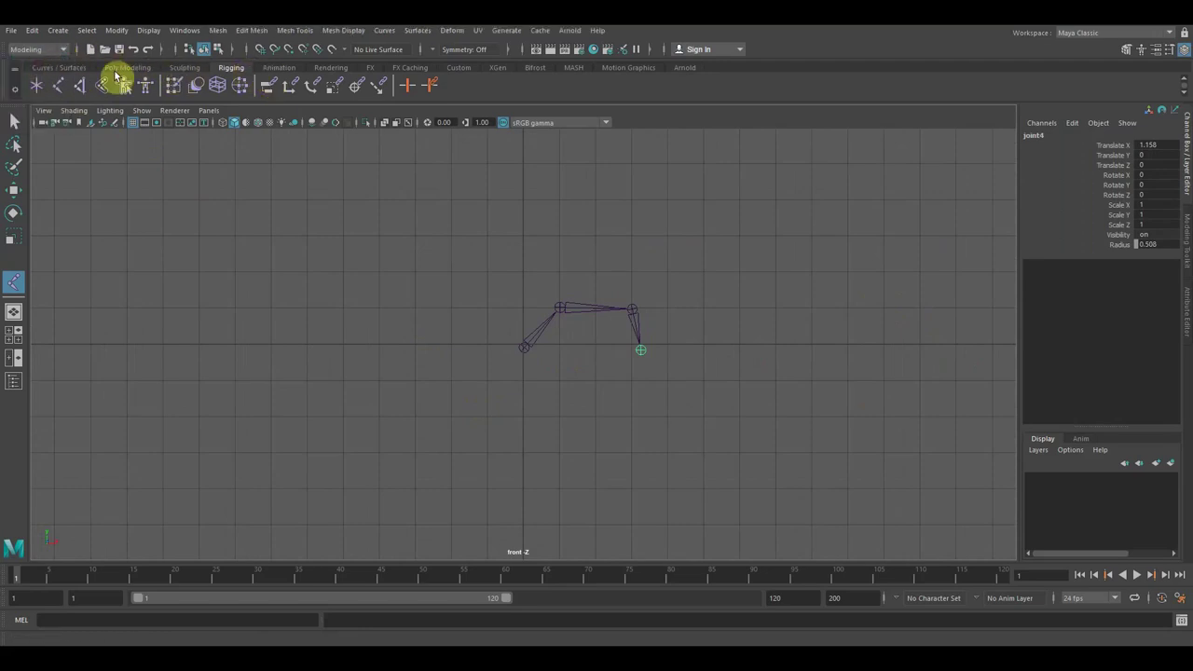
pyautogui.click(64, 51)
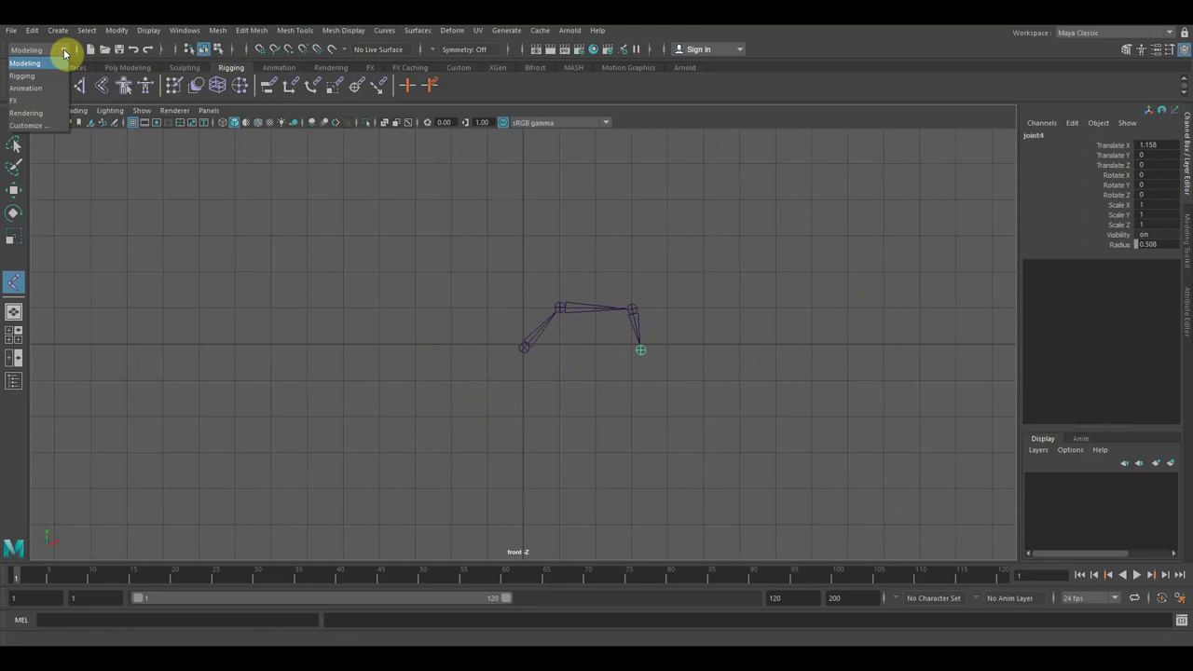
pyautogui.click(63, 49)
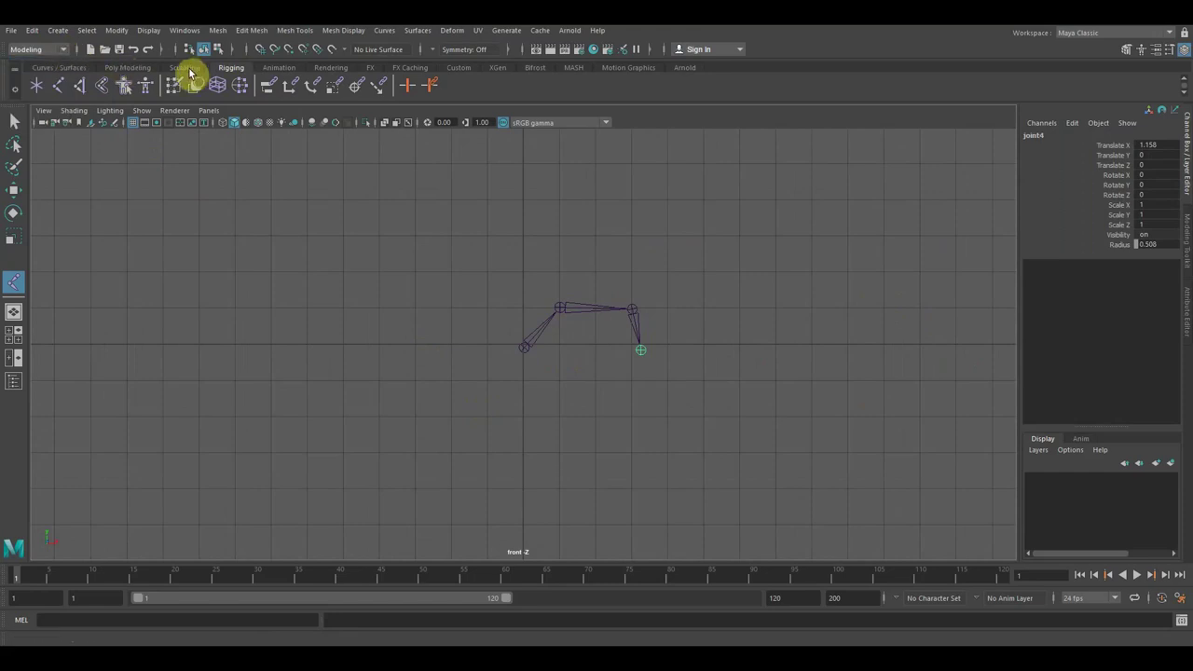
pyautogui.click(129, 68)
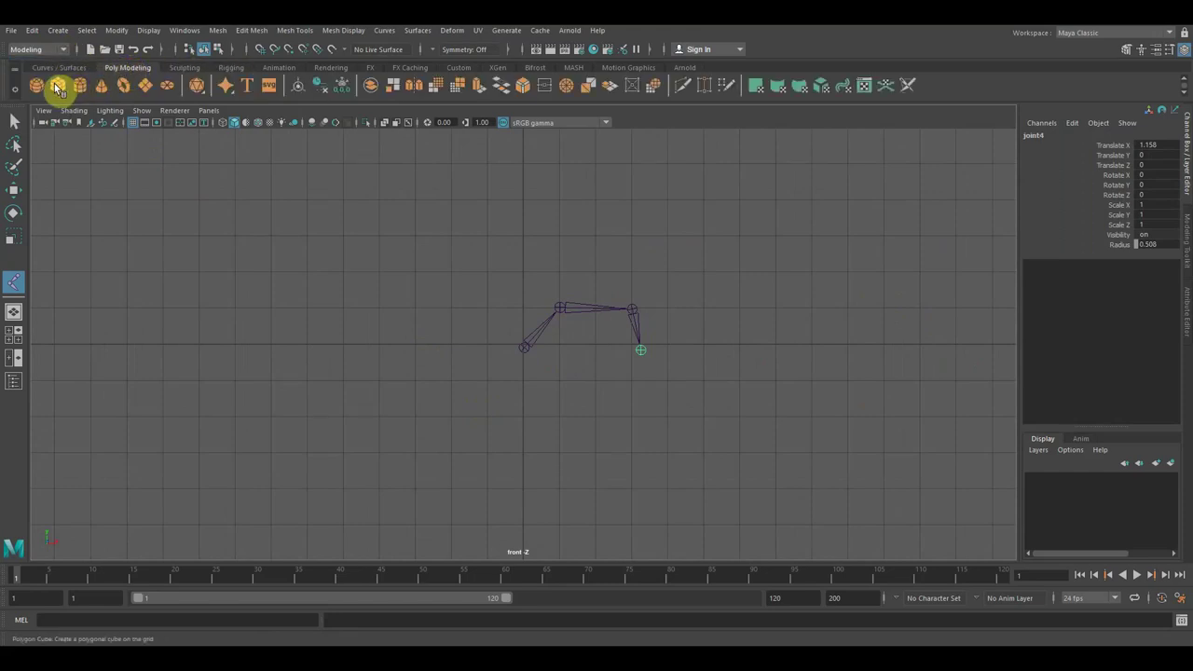
pyautogui.click(62, 50)
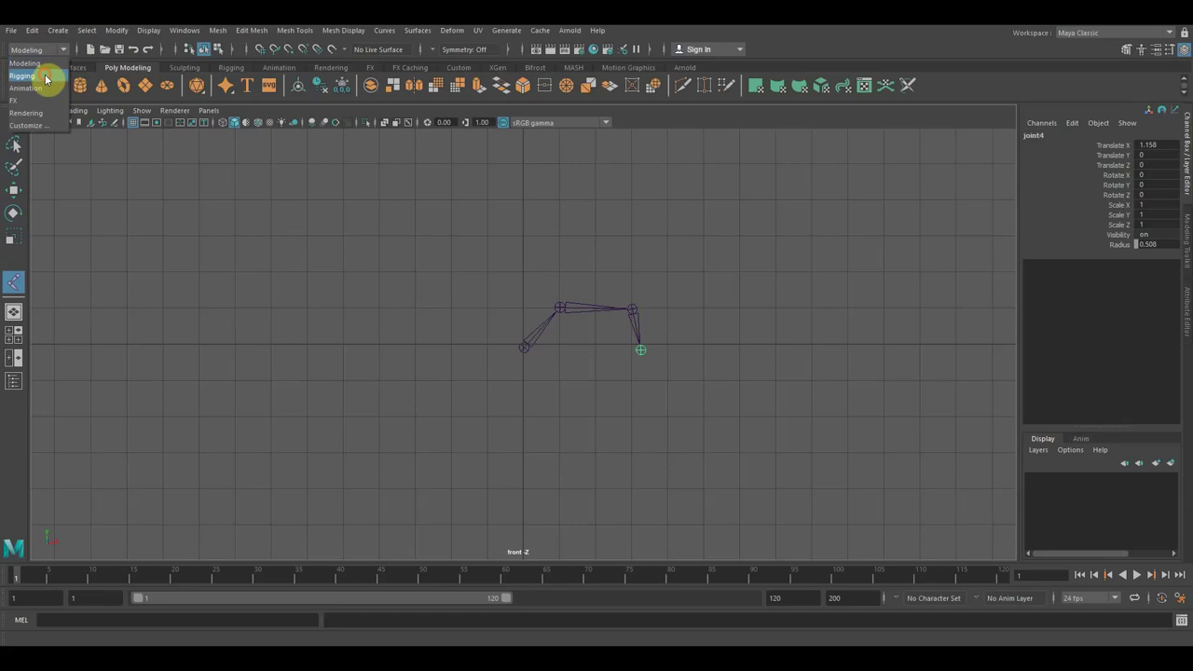
# - Restore the Rigging menu set, add a polygon sphere, maximize the top view, and undo a stray joint
pyautogui.click(44, 74)
pyautogui.click(37, 88)
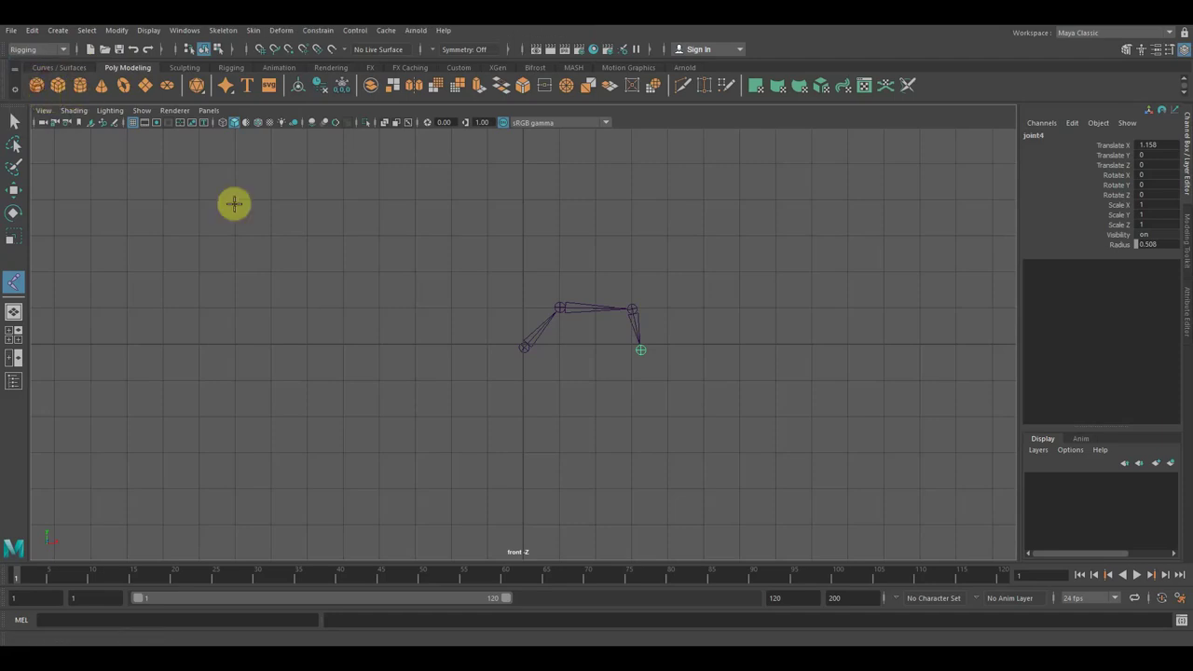
pyautogui.scroll(3, 614, 377)
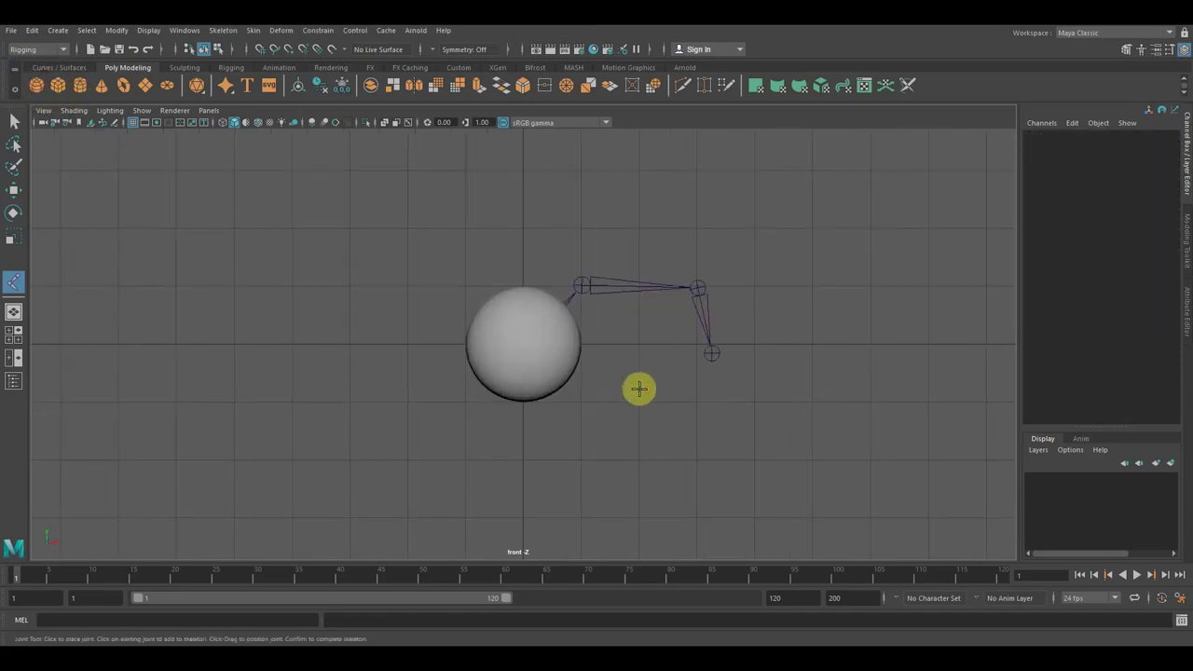
pyautogui.press('space')
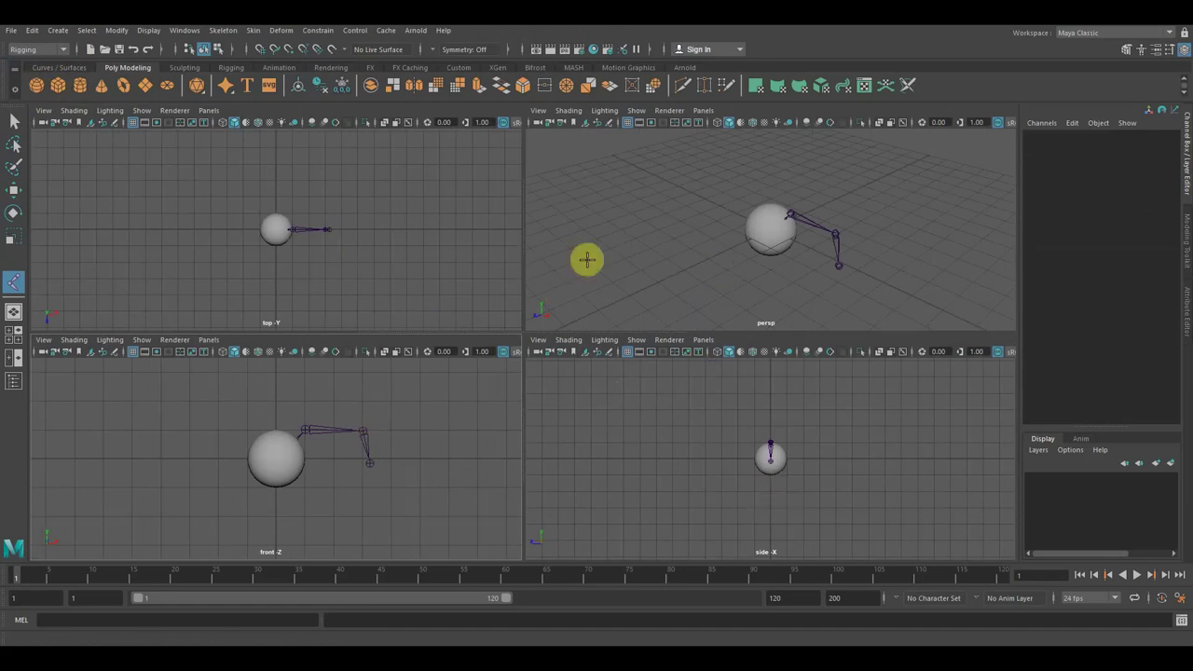
pyautogui.press('space')
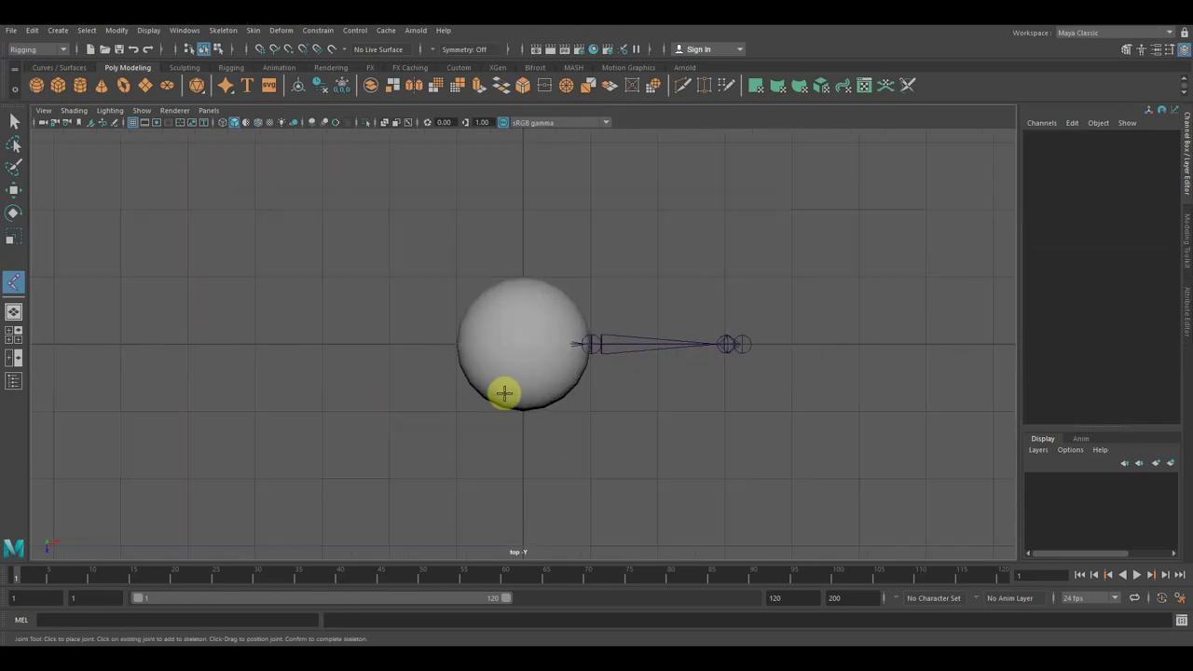
pyautogui.scroll(3, 504, 392)
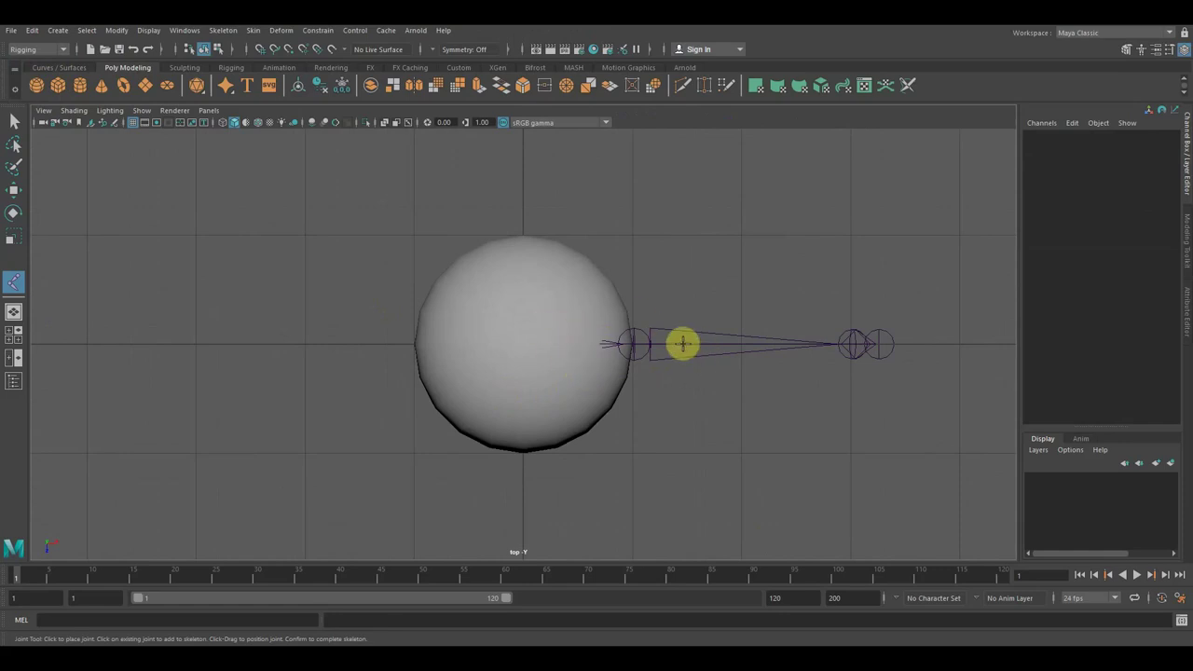
pyautogui.click(681, 334)
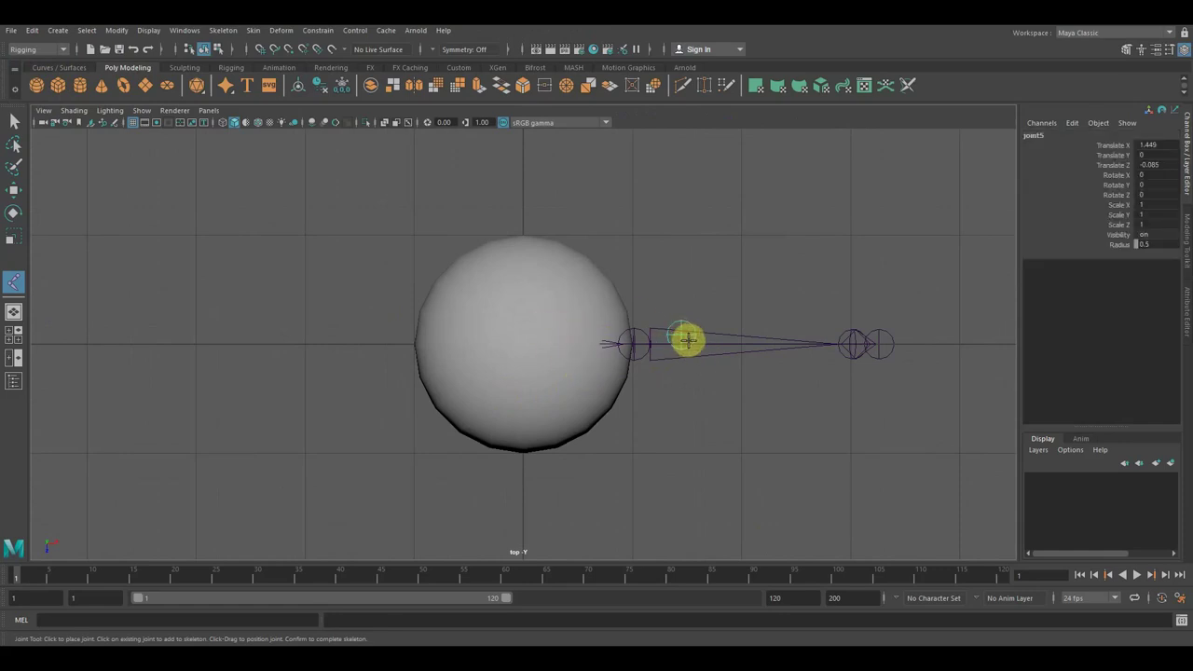
pyautogui.hotkey('ctrl', 'z')
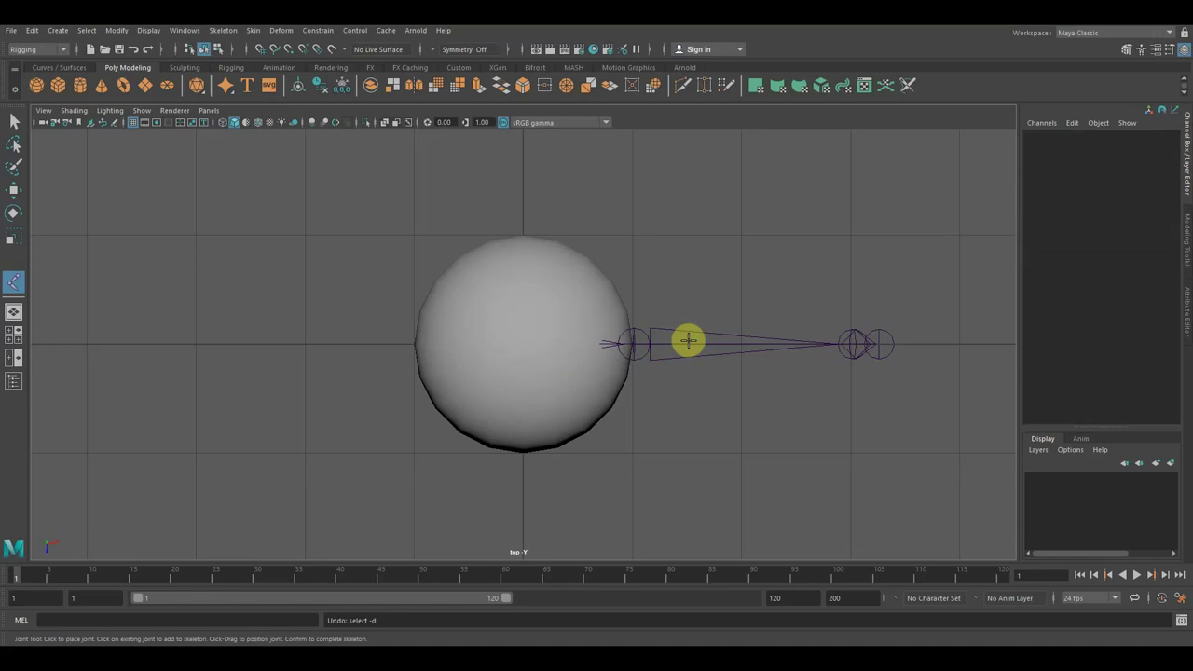
# - Select root joint1 and turn on X-Ray Joints so the joints show through the sphere
pyautogui.click(23, 191)
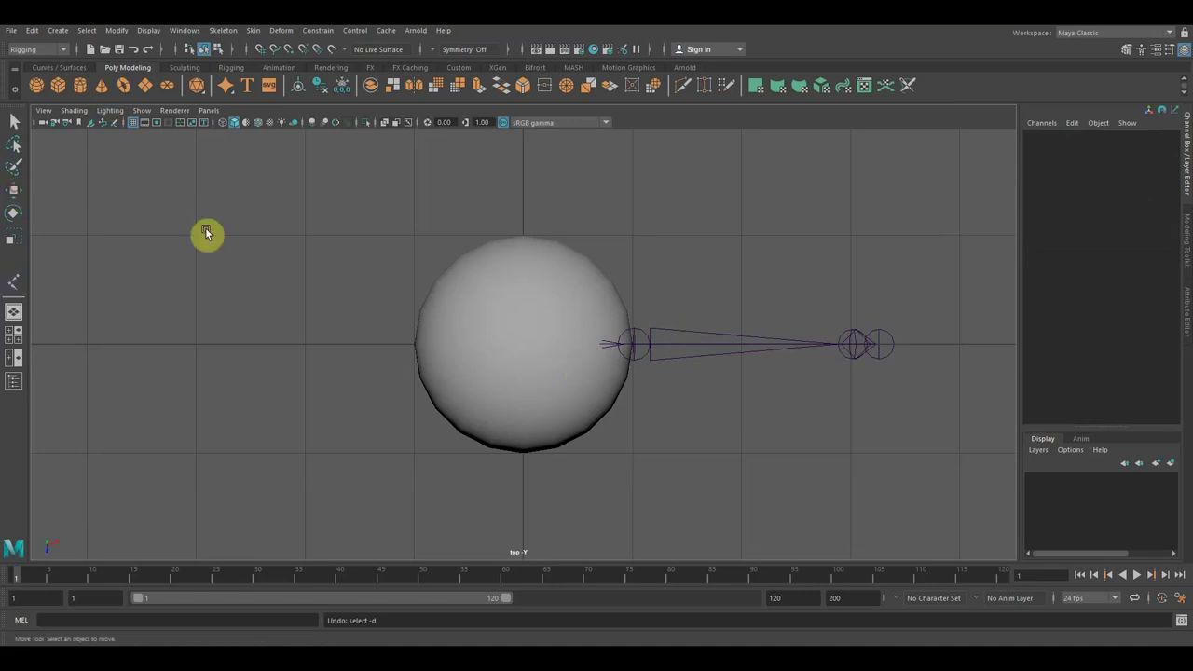
pyautogui.click(634, 346)
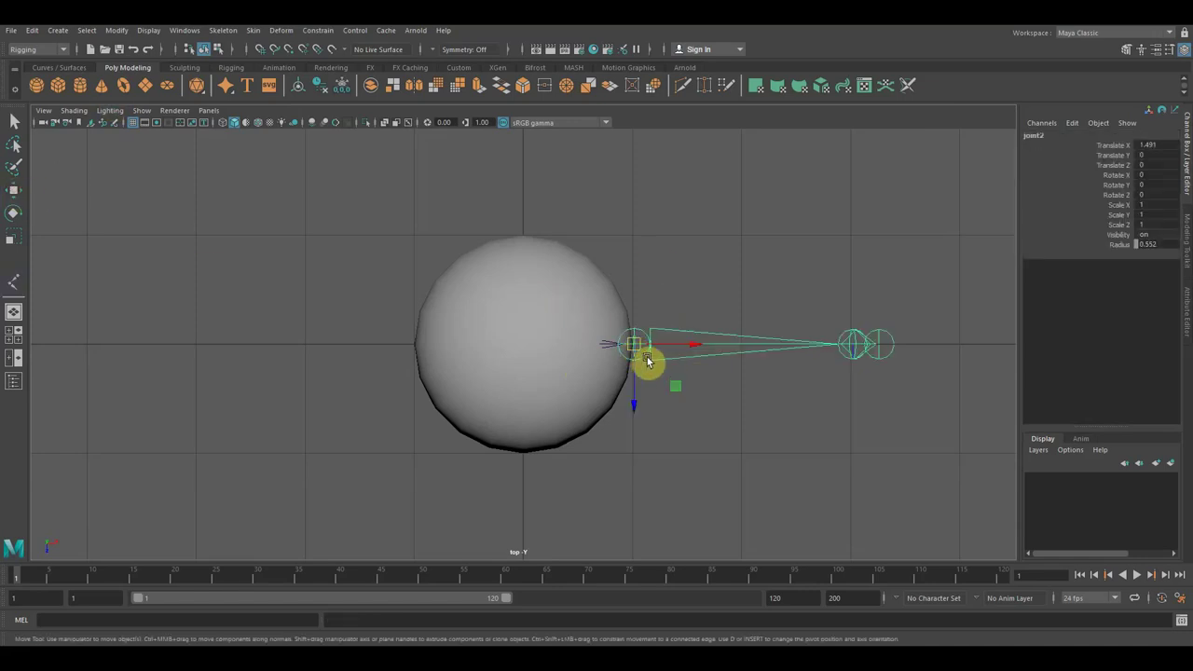
pyautogui.press('Up')
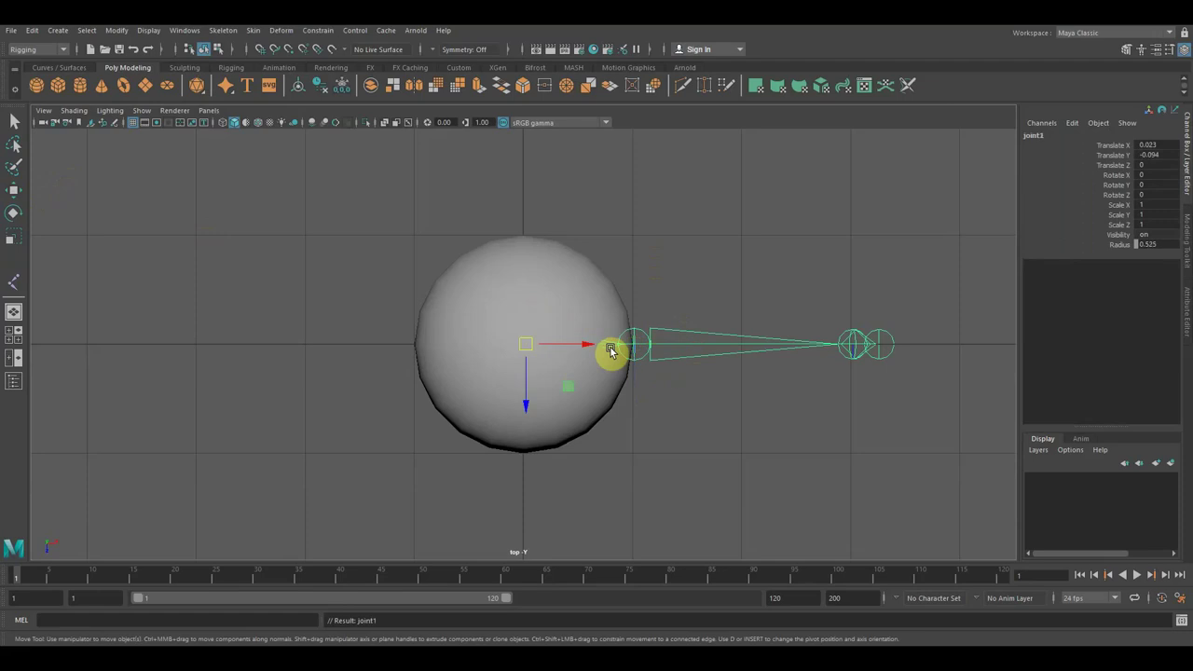
pyautogui.click(75, 112)
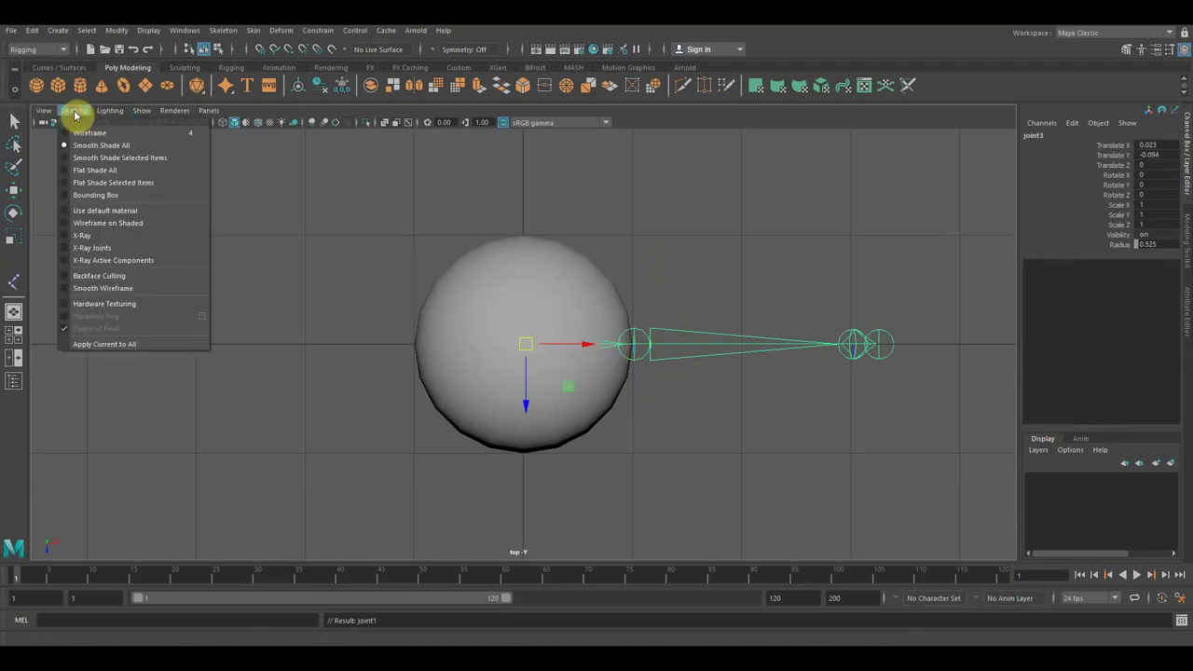
pyautogui.click(94, 248)
pyautogui.scroll(3, 568, 357)
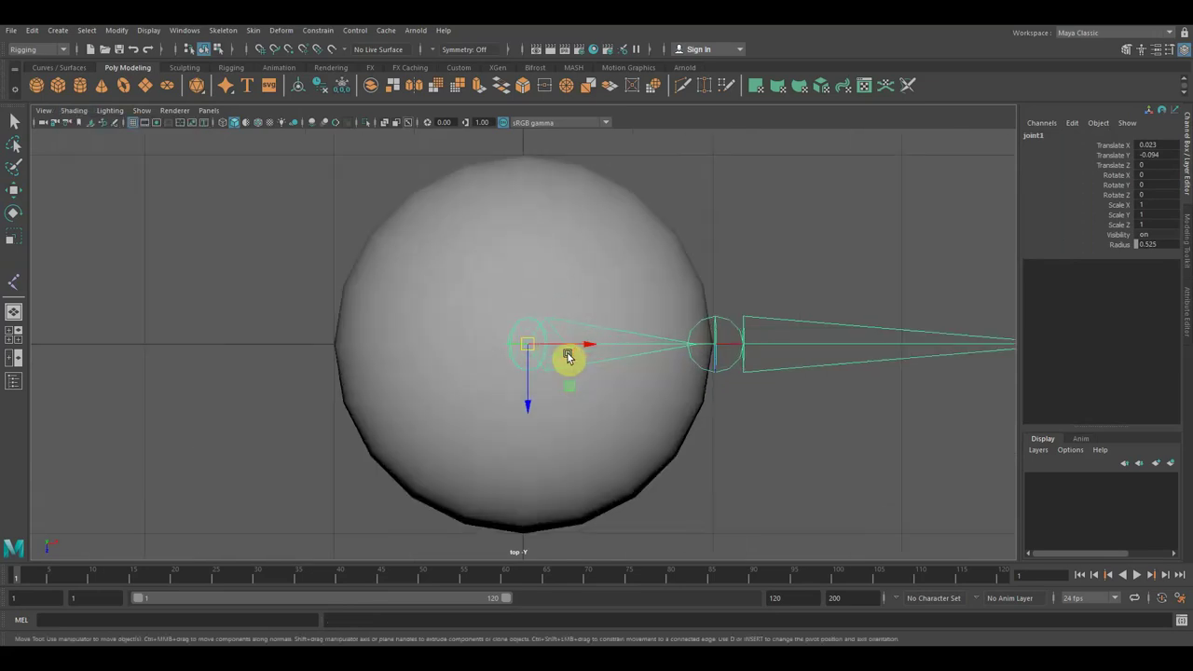
pyautogui.scroll(-5, 571, 350)
pyautogui.scroll(2, 519, 333)
pyautogui.scroll(3, 562, 345)
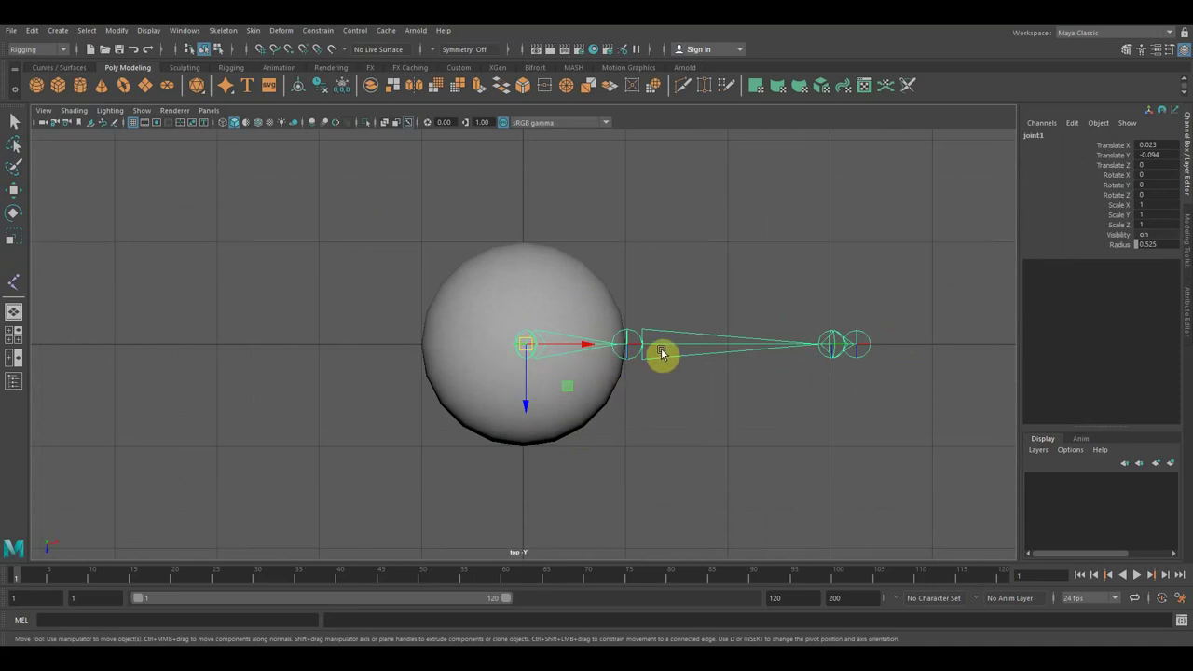
# - Select the root joint and the sphere together
pyautogui.click(547, 355)
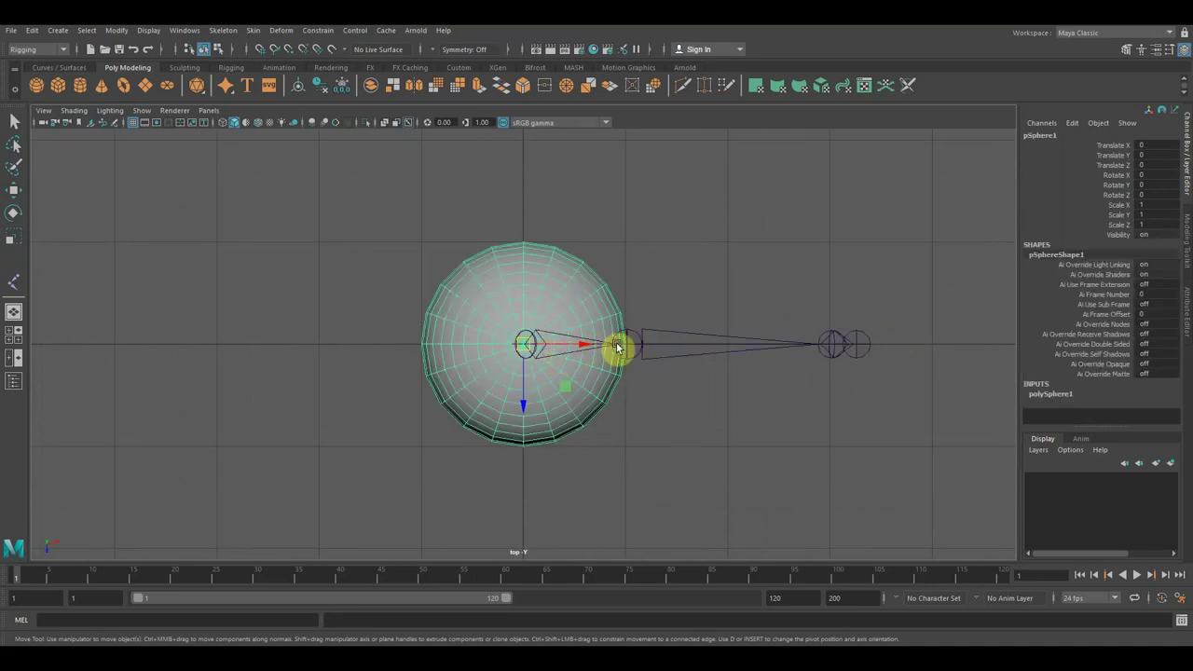
pyautogui.click(606, 348)
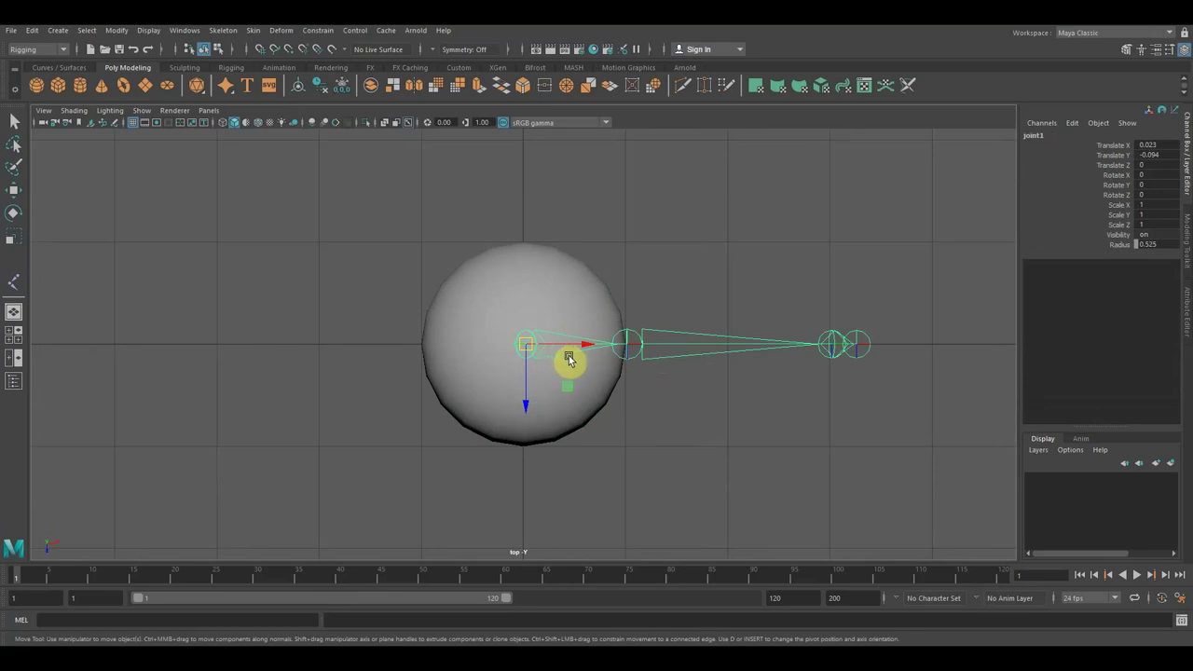
pyautogui.keyDown('shift'); pyautogui.click(549, 276); pyautogui.keyUp('shift')
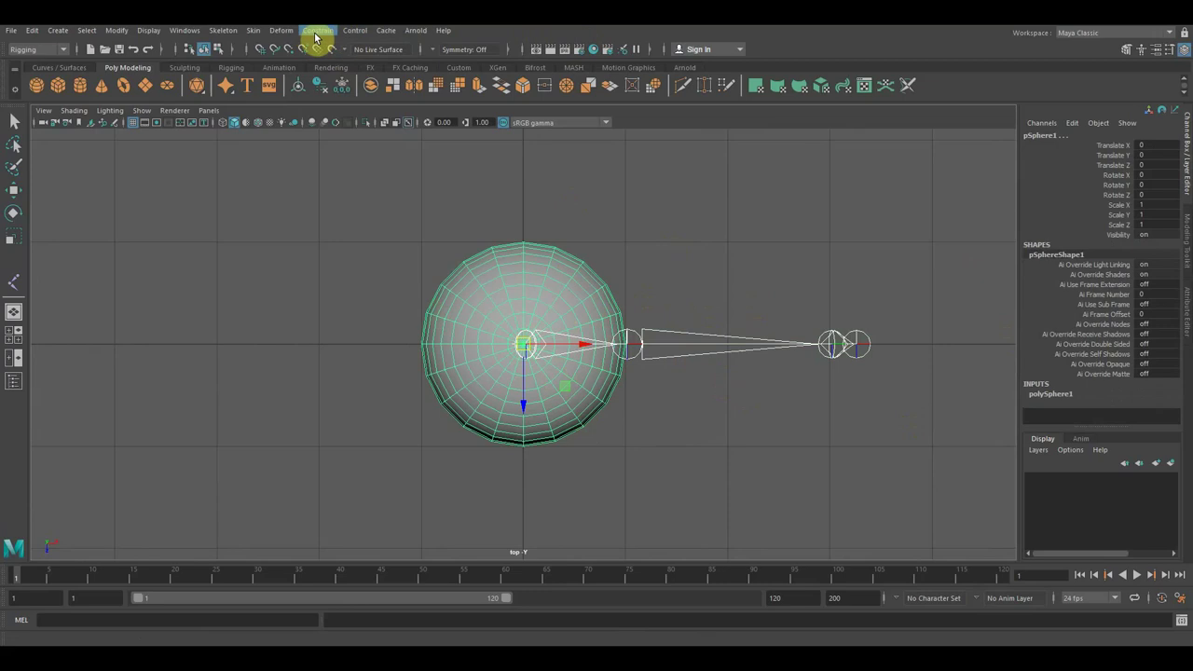
pyautogui.click(257, 34)
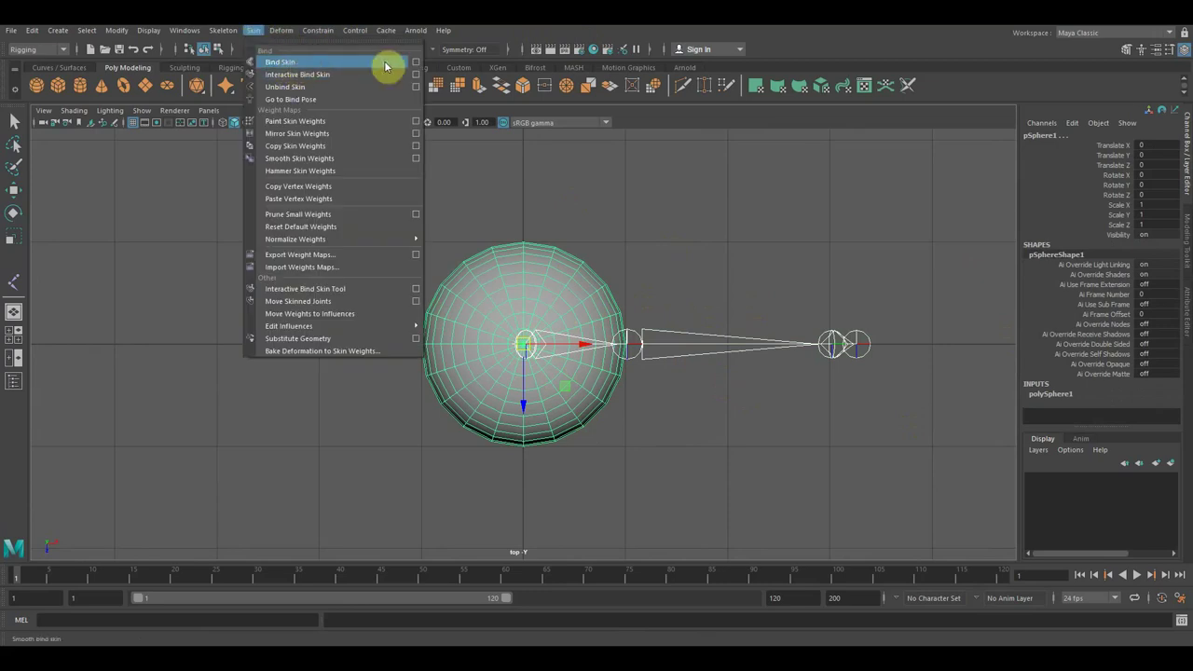
# - Bind the sphere to the leg joints using Weight blended skinning with multiple bind poses allowed
pyautogui.click(416, 65)
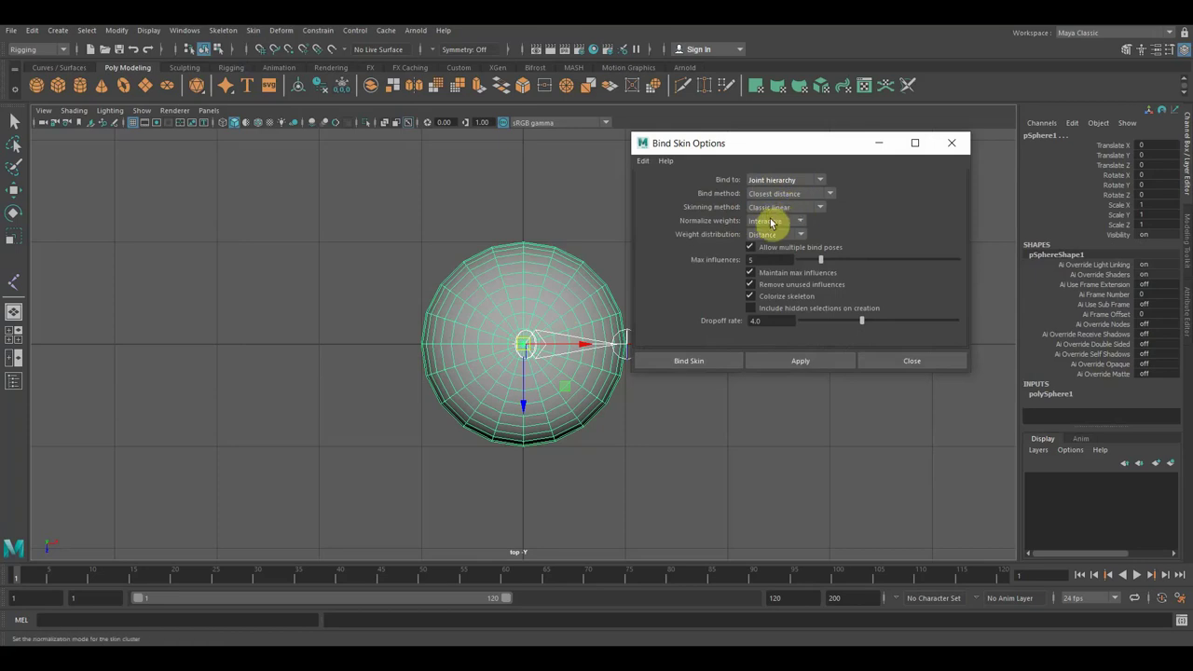
pyautogui.click(821, 213)
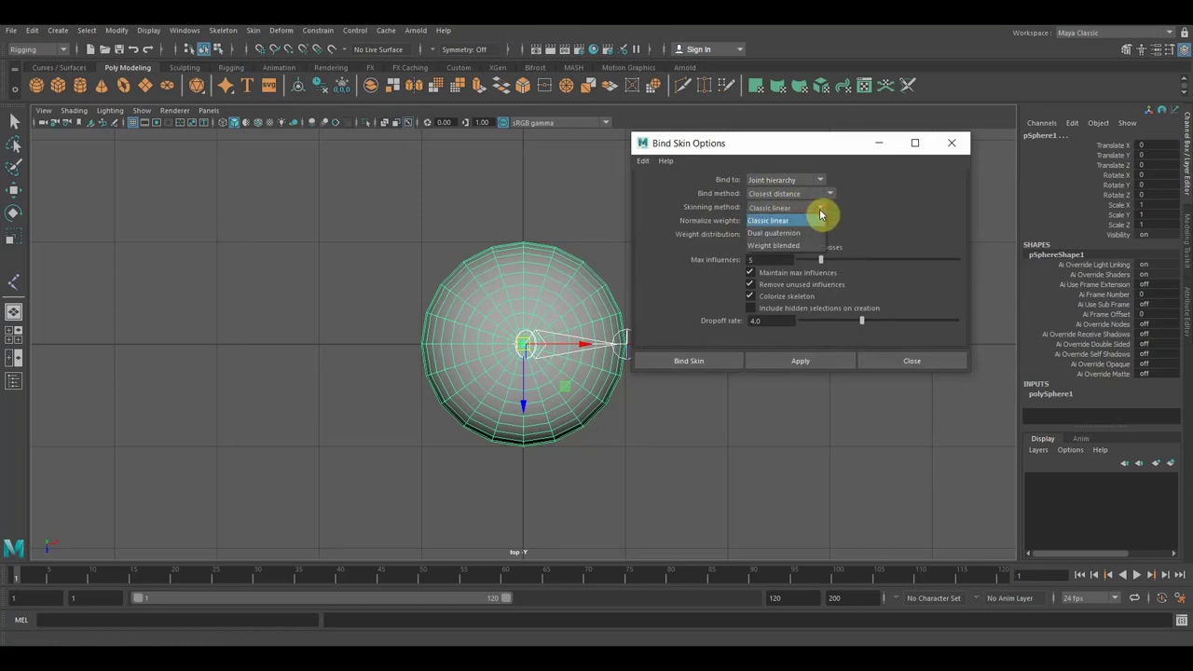
pyautogui.click(769, 244)
pyautogui.click(749, 246)
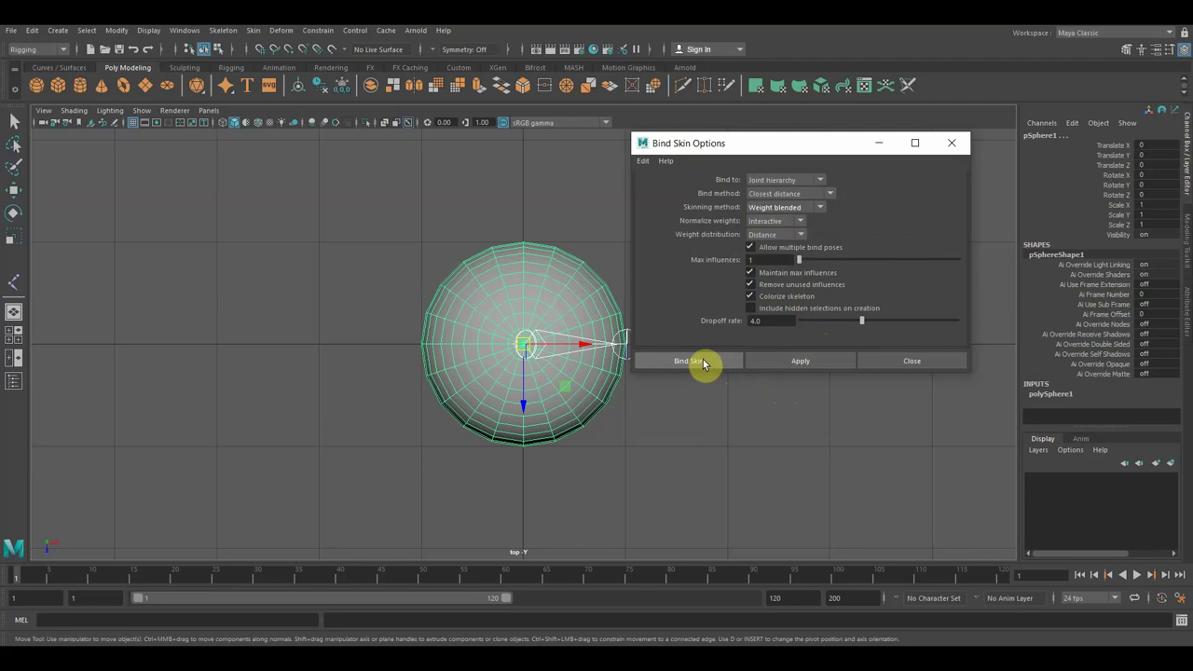
pyautogui.click(695, 362)
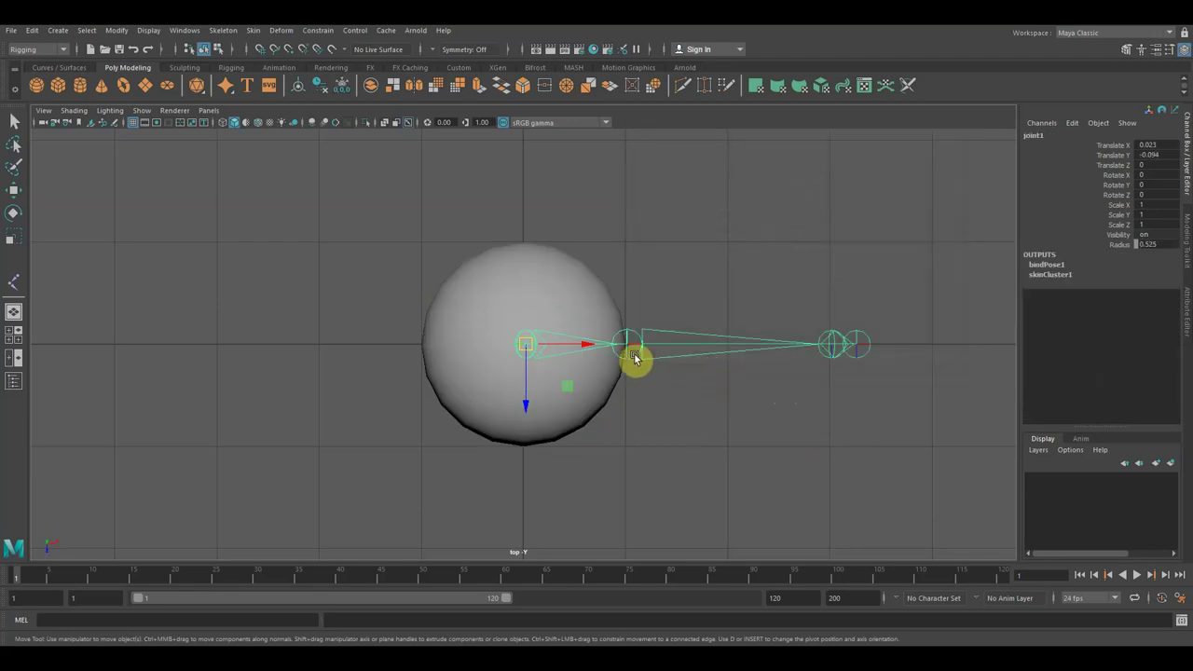
# - Move and rotate the root joint1 to check the sphere deforms with it
pyautogui.moveTo(527, 408); pyautogui.dragTo(501, 406)
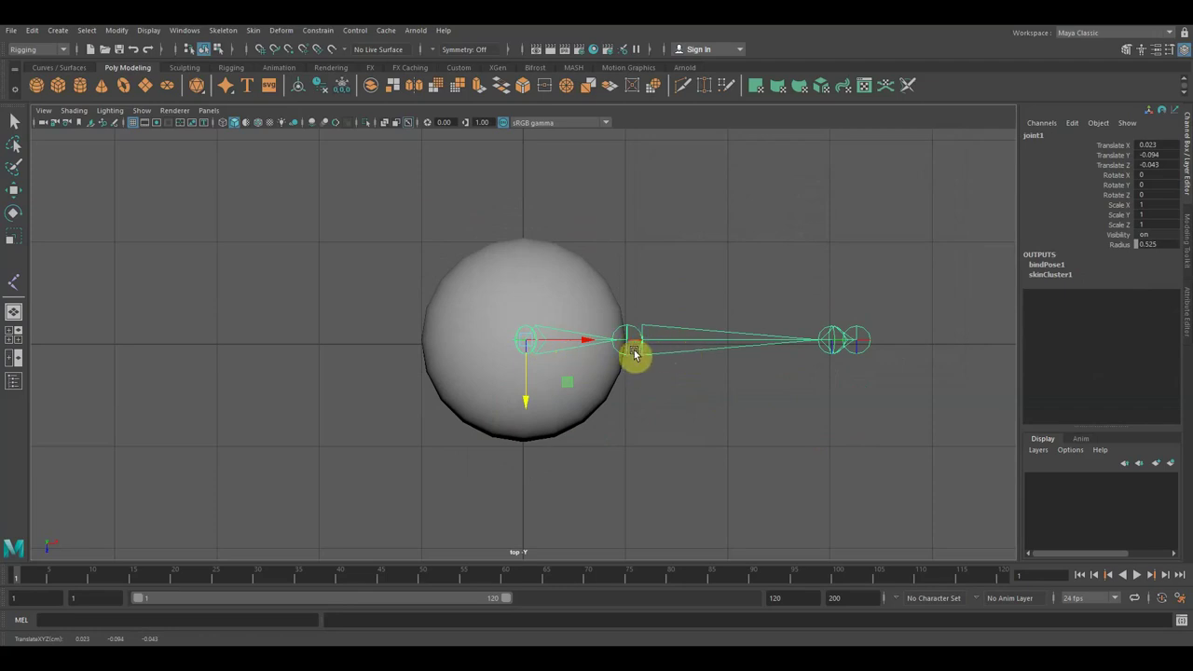
pyautogui.press('e')
pyautogui.moveTo(591, 341)
pyautogui.mouseDown()
pyautogui.moveTo(568, 285)
pyautogui.moveTo(573, 364)
pyautogui.moveTo(475, 429)
pyautogui.moveTo(703, 297)
pyautogui.moveTo(600, 386)
pyautogui.moveTo(650, 295)
pyautogui.moveTo(640, 333)
pyautogui.mouseUp()
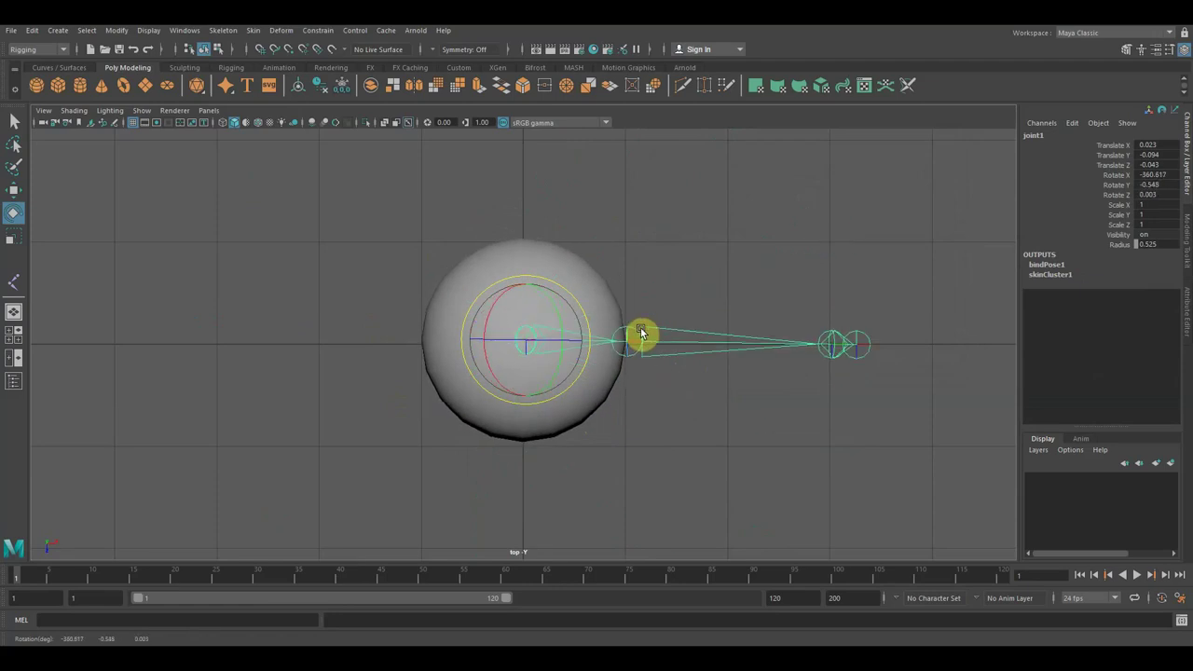
pyautogui.press('w')
pyautogui.moveTo(582, 342)
pyautogui.mouseDown()
pyautogui.moveTo(905, 342)
pyautogui.moveTo(473, 341)
pyautogui.moveTo(550, 347)
pyautogui.mouseUp()
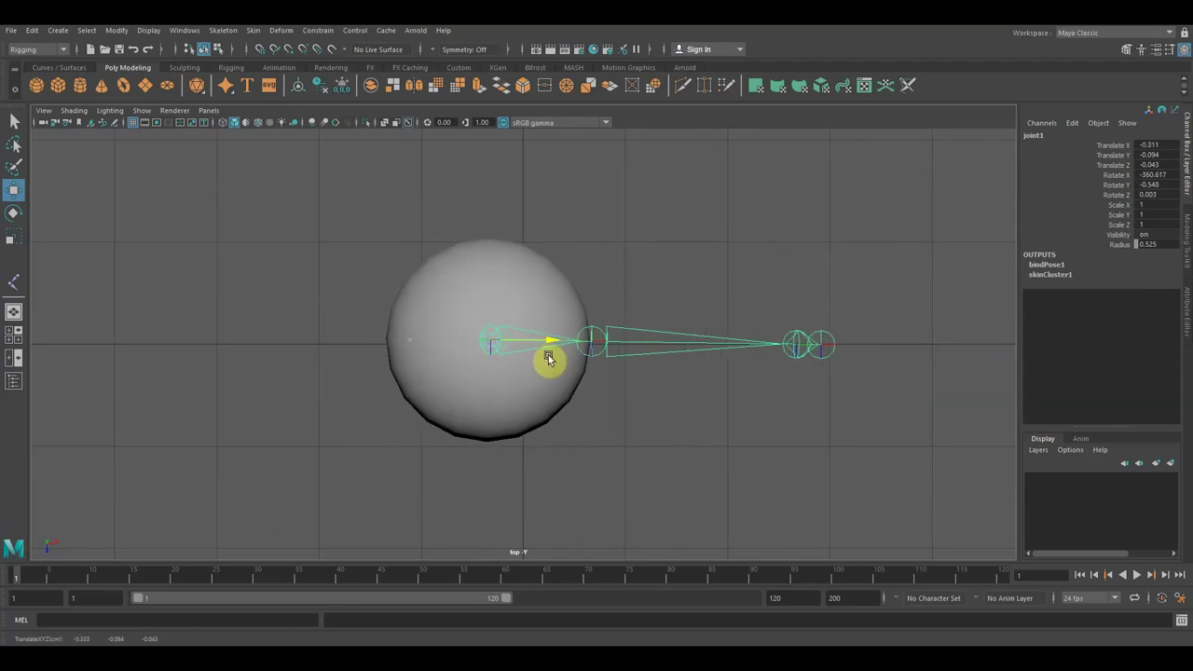
# - Rotate joint2 to bend the chain, leaving it near rest (Rotate X 0.039, Y -1.666)
pyautogui.click(595, 345)
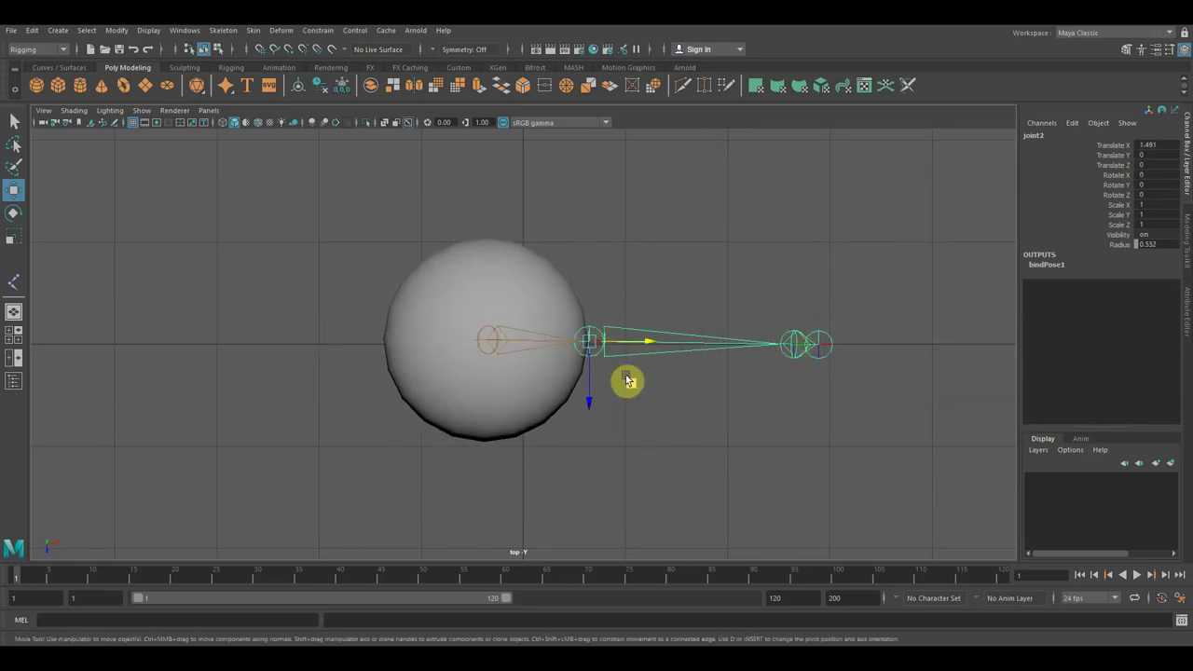
pyautogui.press('r')
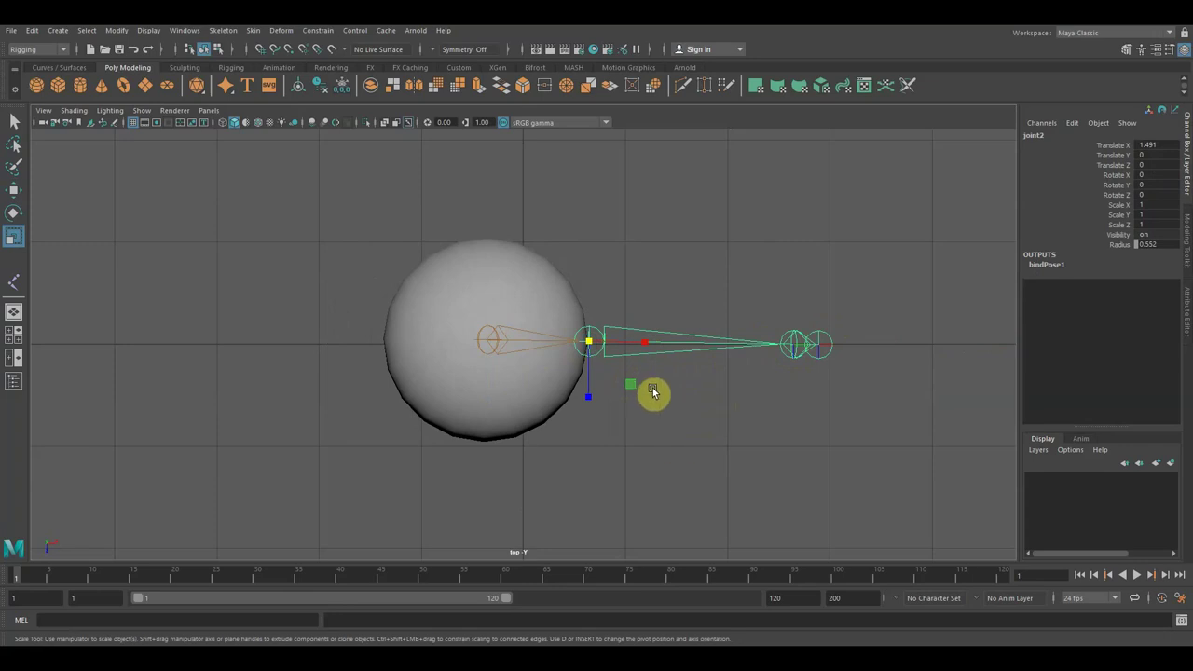
pyautogui.press('e')
pyautogui.moveTo(653, 339)
pyautogui.mouseDown()
pyautogui.moveTo(610, 421)
pyautogui.moveTo(635, 411)
pyautogui.moveTo(661, 341)
pyautogui.mouseUp()
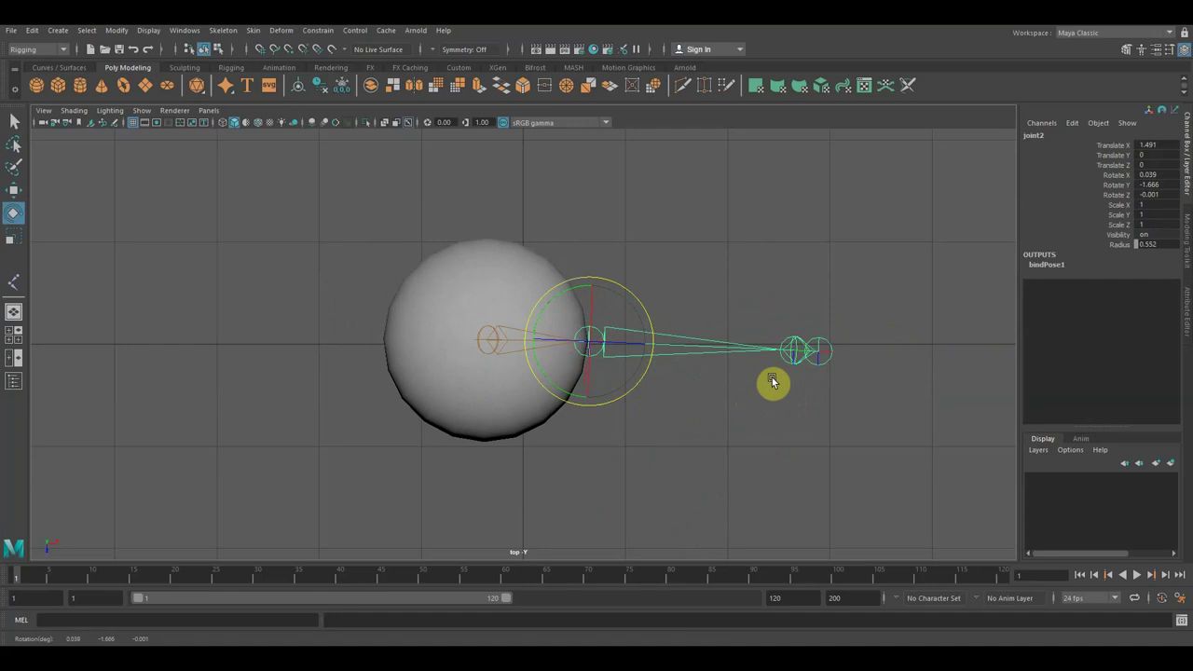
pyautogui.click(494, 342)
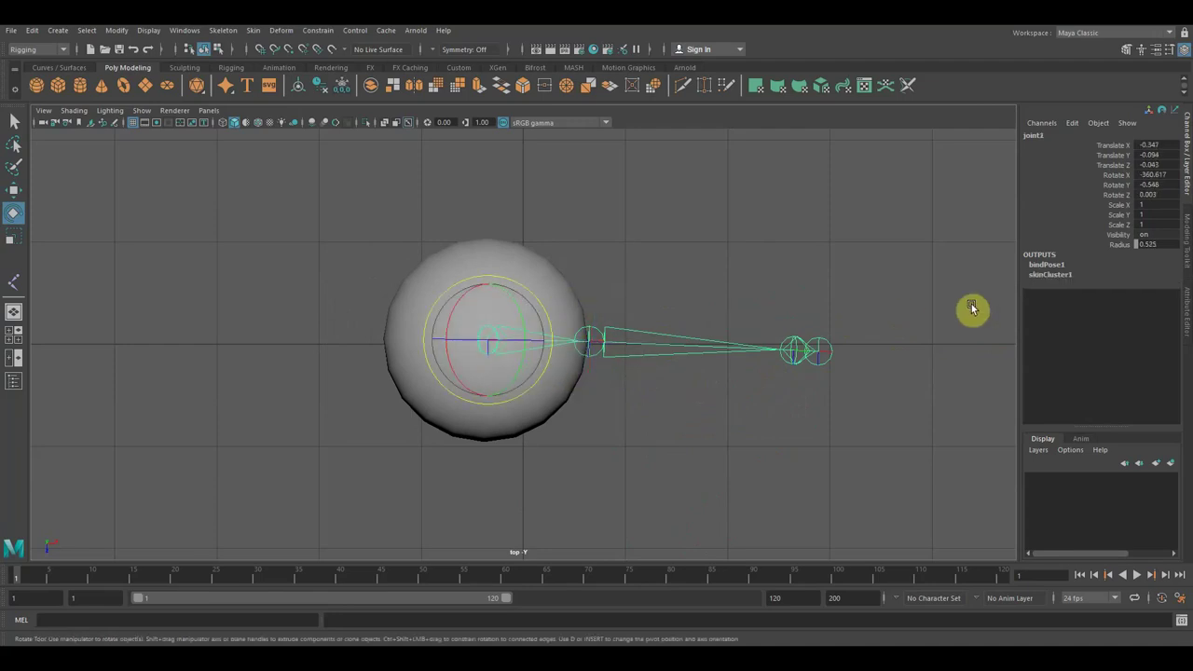
# - Mirror joint1's chain across YZ with Behavior, creating joint5–joint8, then zoom out
pyautogui.click(223, 31)
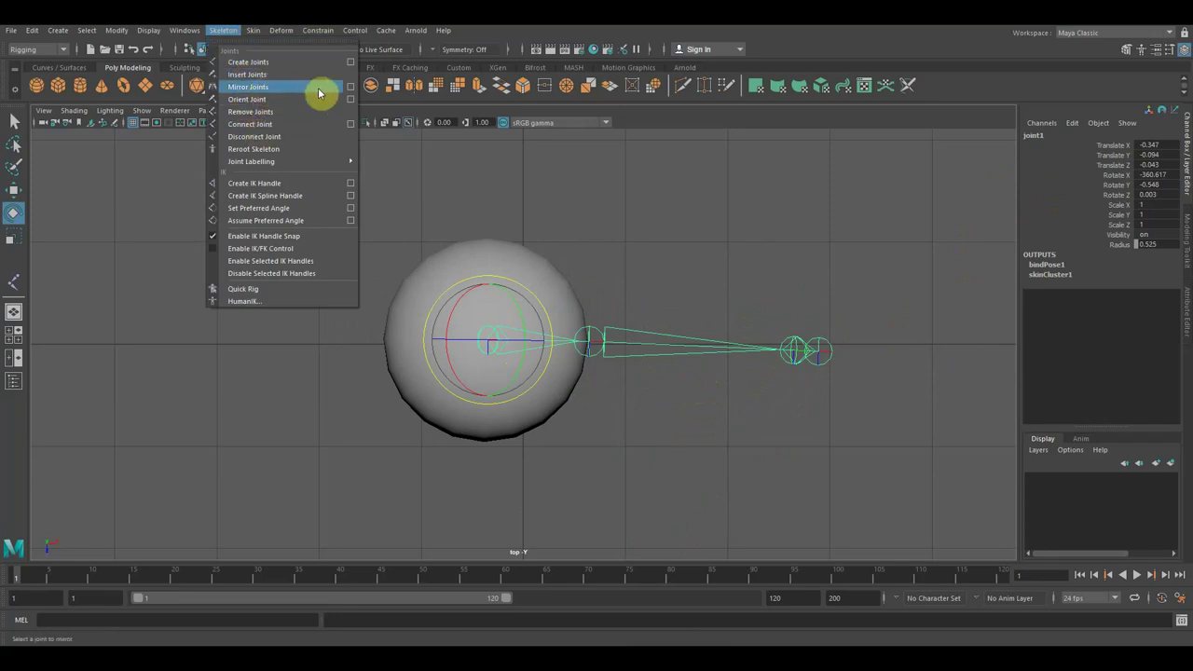
pyautogui.click(353, 88)
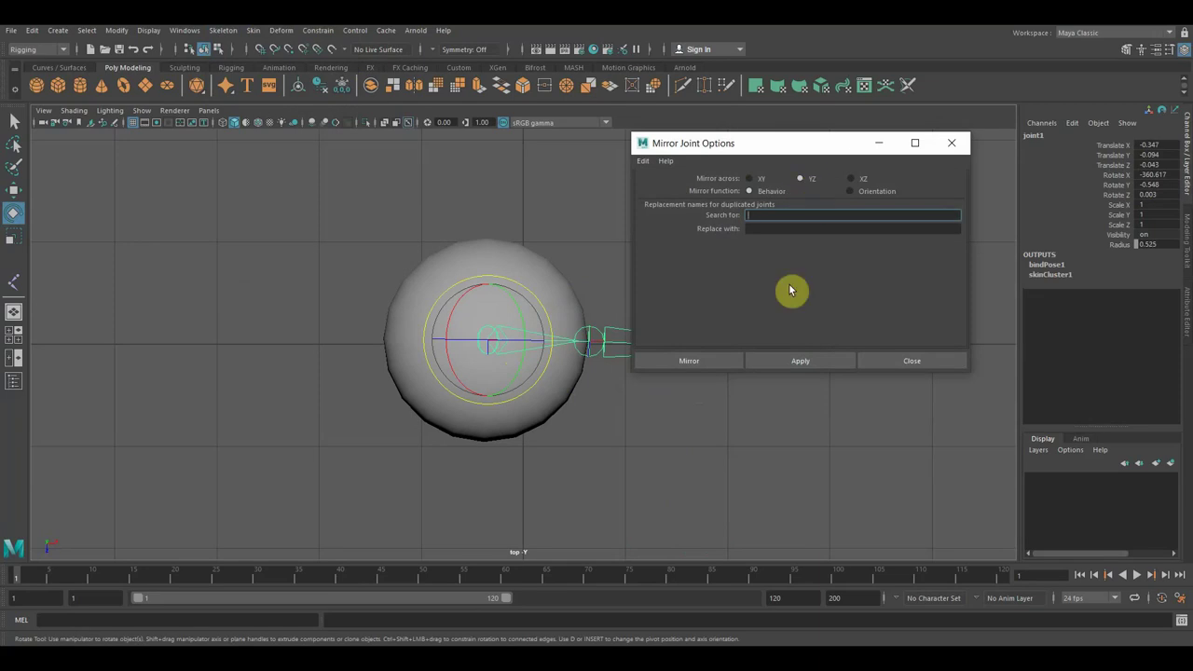
pyautogui.click(690, 360)
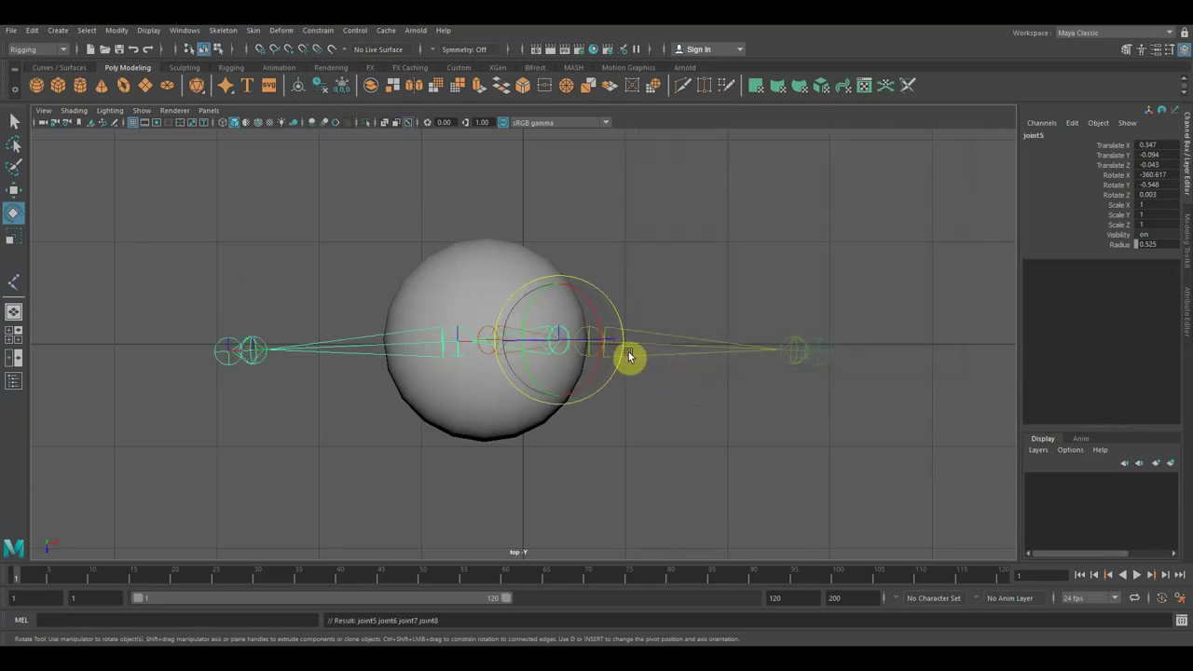
pyautogui.press('w')
pyautogui.scroll(2, 660, 347)
pyautogui.scroll(-5, 597, 347)
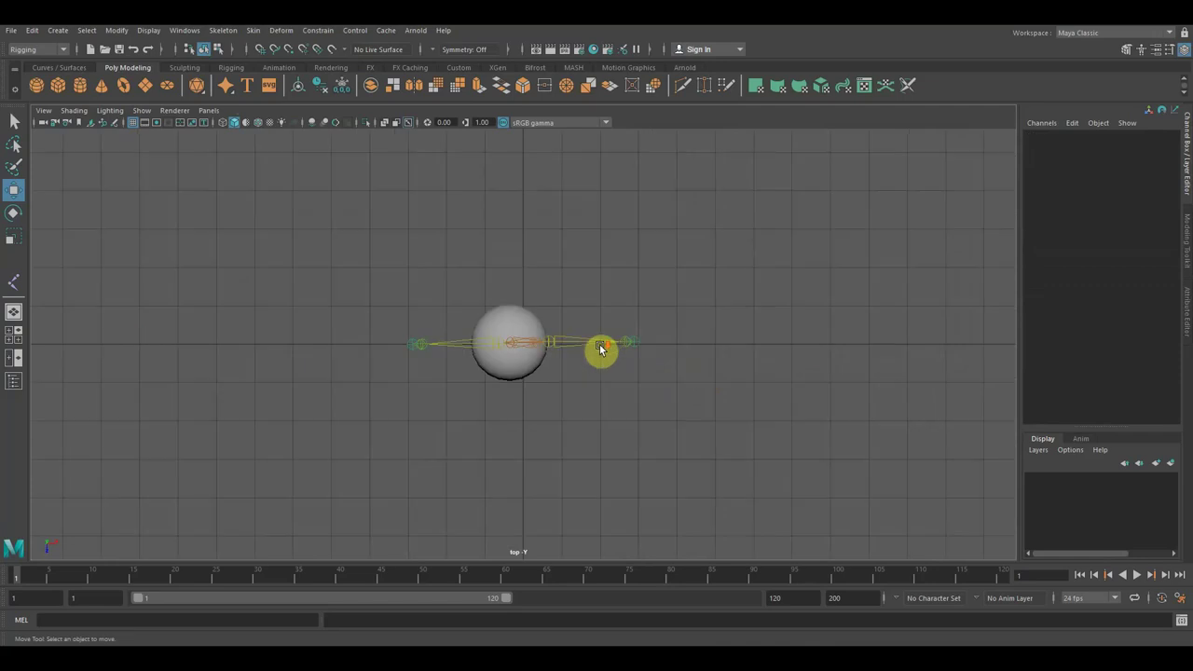
pyautogui.scroll(-3, 602, 348)
pyautogui.scroll(-2, 600, 349)
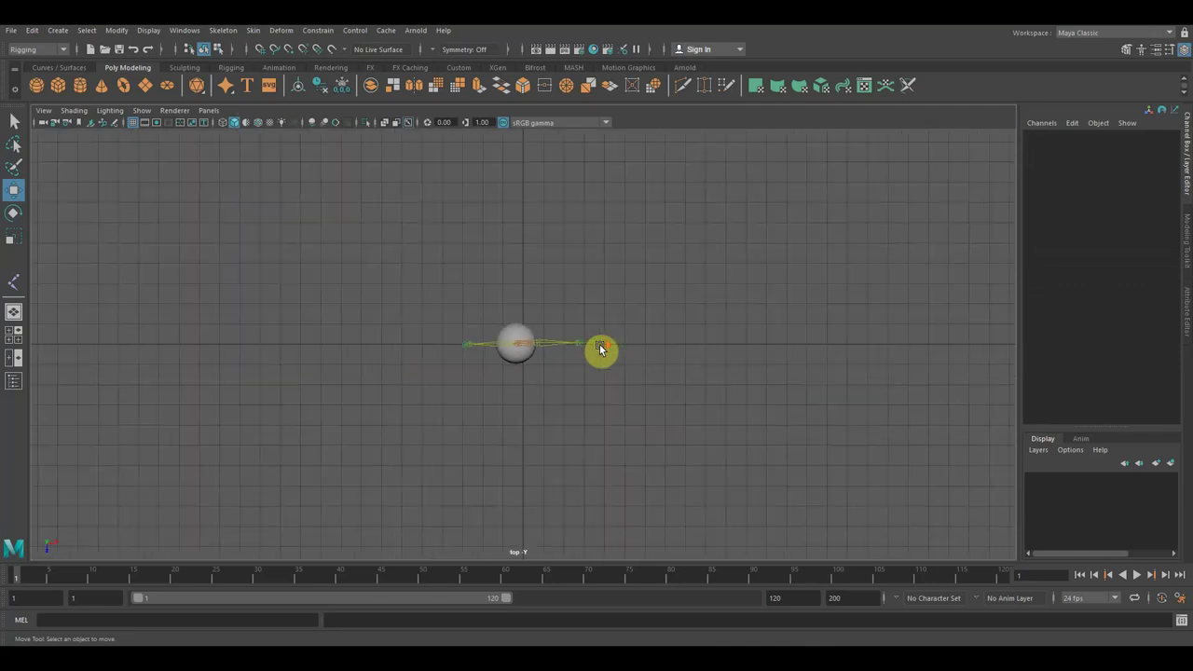
pyautogui.click(20, 195)
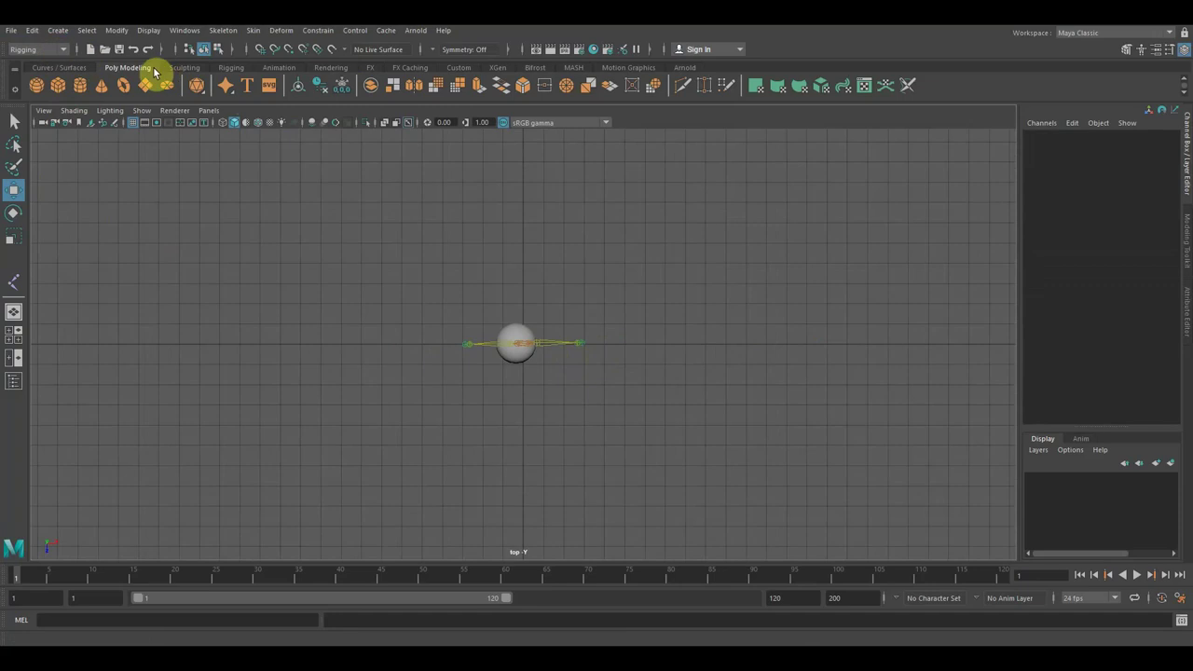
# - Draw a new vertical three-joint chain rooted at joint9
pyautogui.click(232, 68)
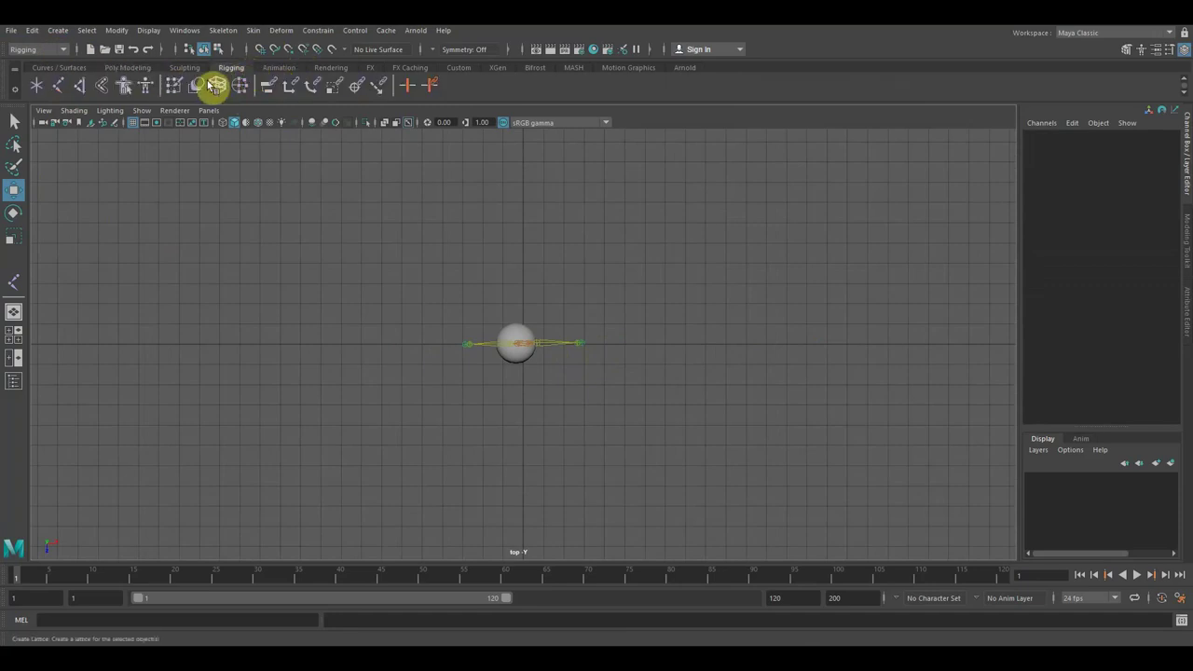
pyautogui.click(59, 87)
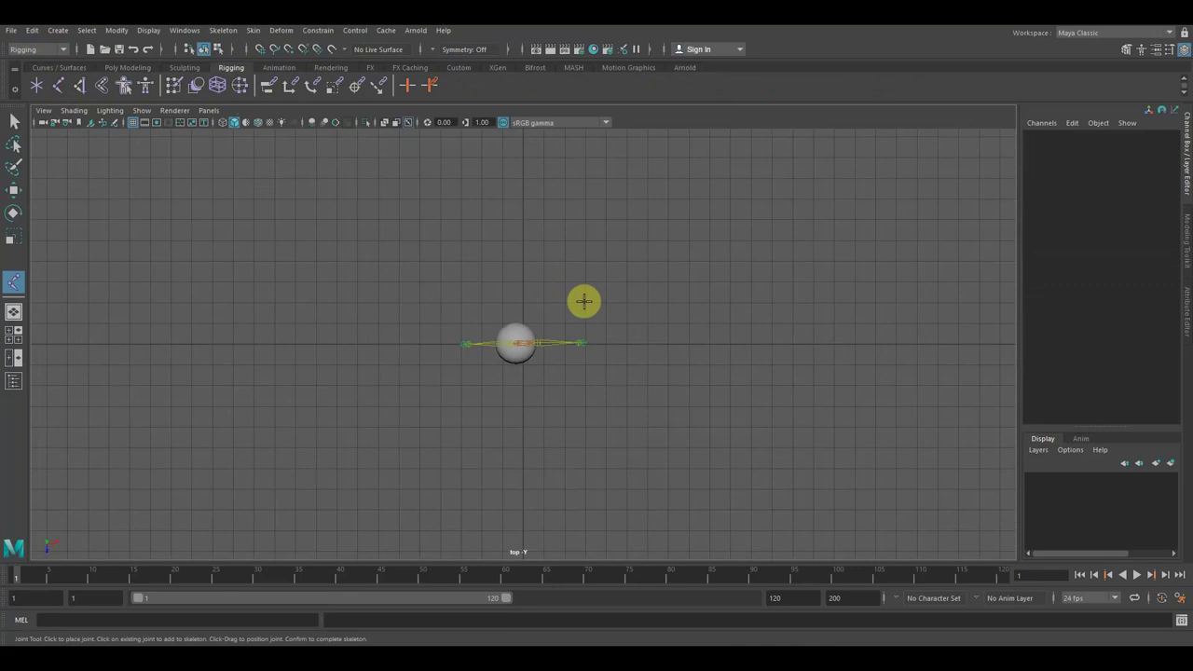
pyautogui.click(585, 301)
pyautogui.click(586, 220)
pyautogui.click(582, 166)
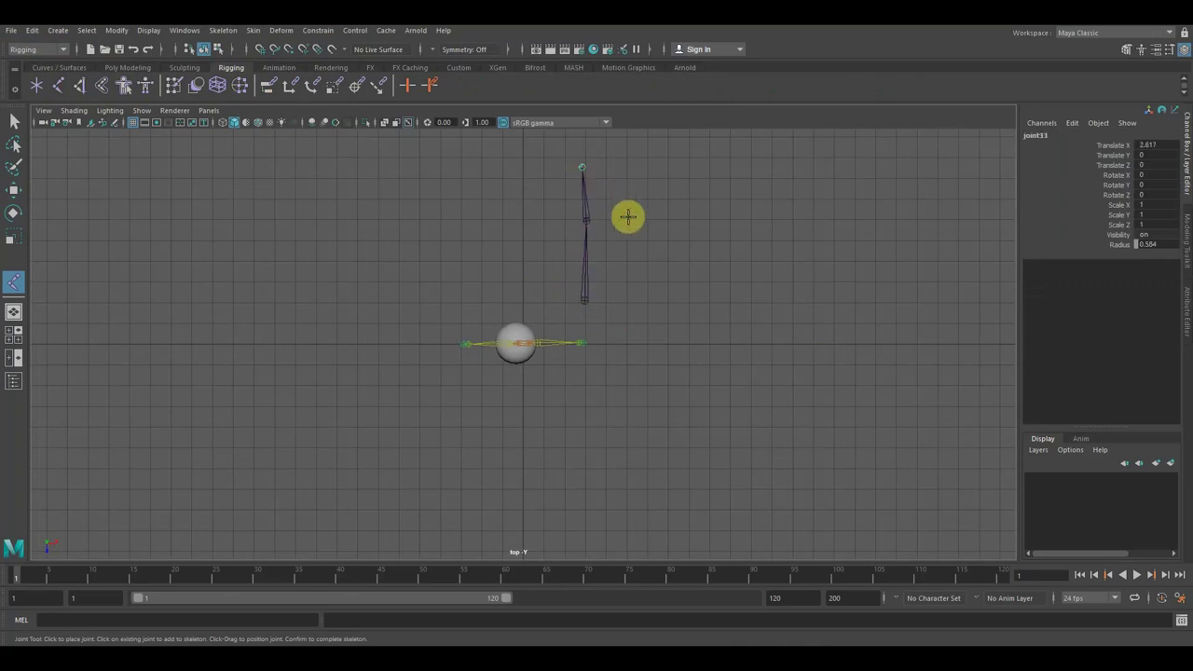
pyautogui.click(14, 189)
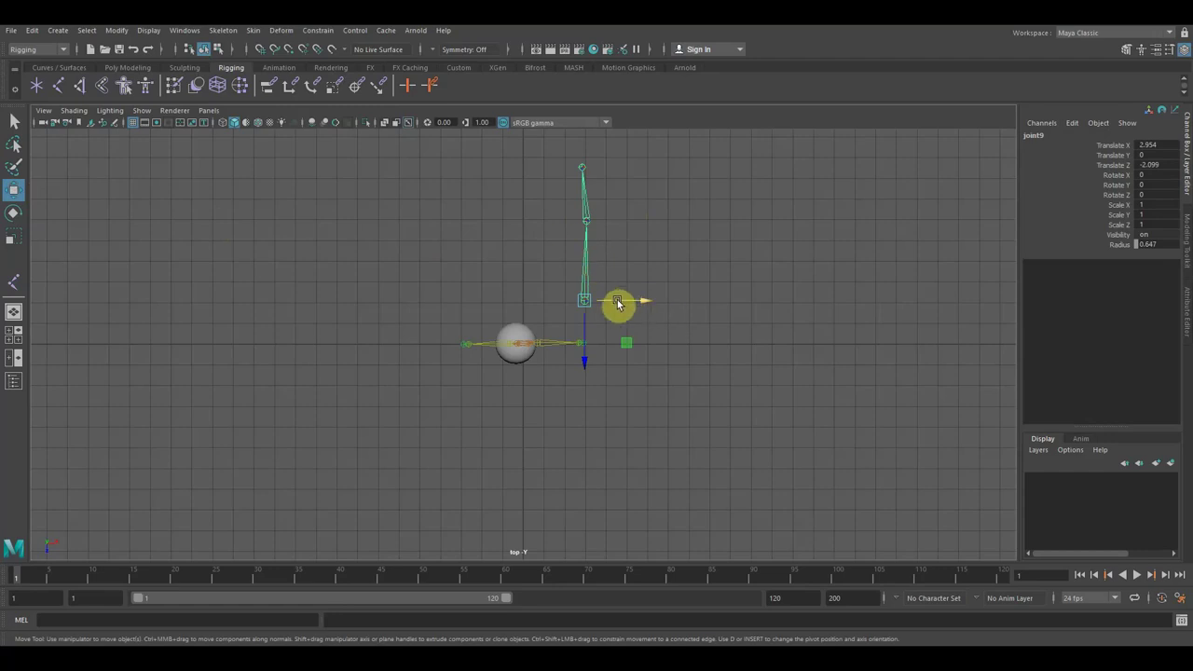
# - Rotate the new chain to Rotate Y -176.776 and raise it to Translate Z -8.306
pyautogui.press('e')
pyautogui.moveTo(650, 285)
pyautogui.mouseDown()
pyautogui.moveTo(513, 375)
pyautogui.moveTo(445, 353)
pyautogui.mouseUp()
pyautogui.press('w')
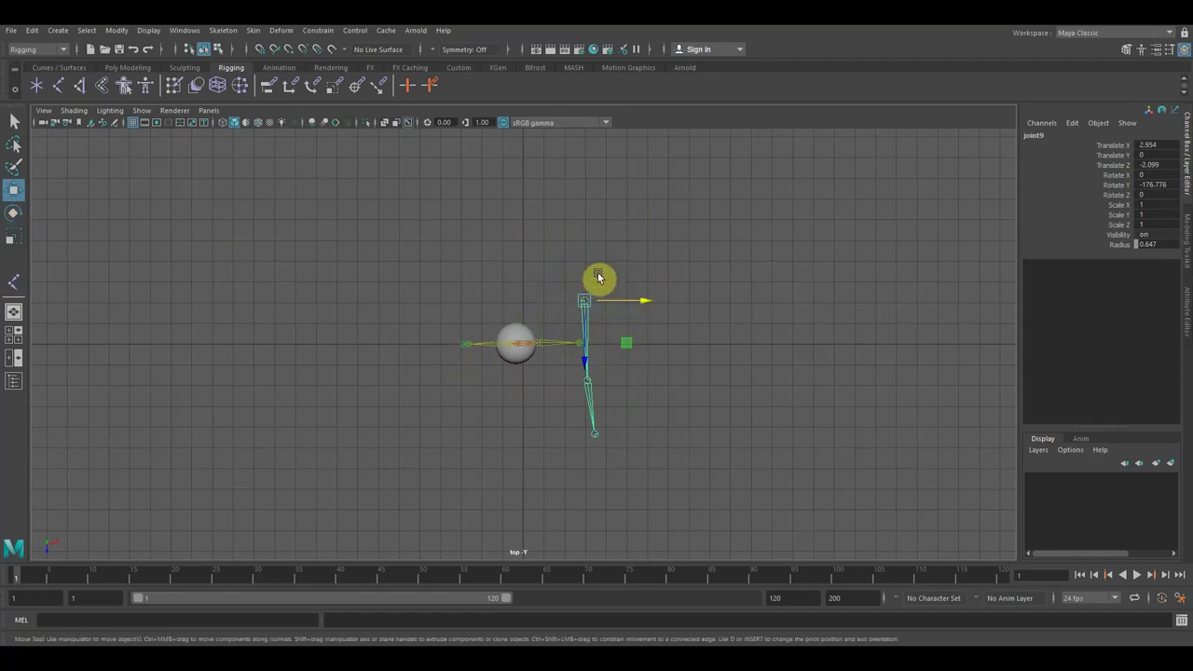
pyautogui.moveTo(585, 360); pyautogui.dragTo(591, 234)
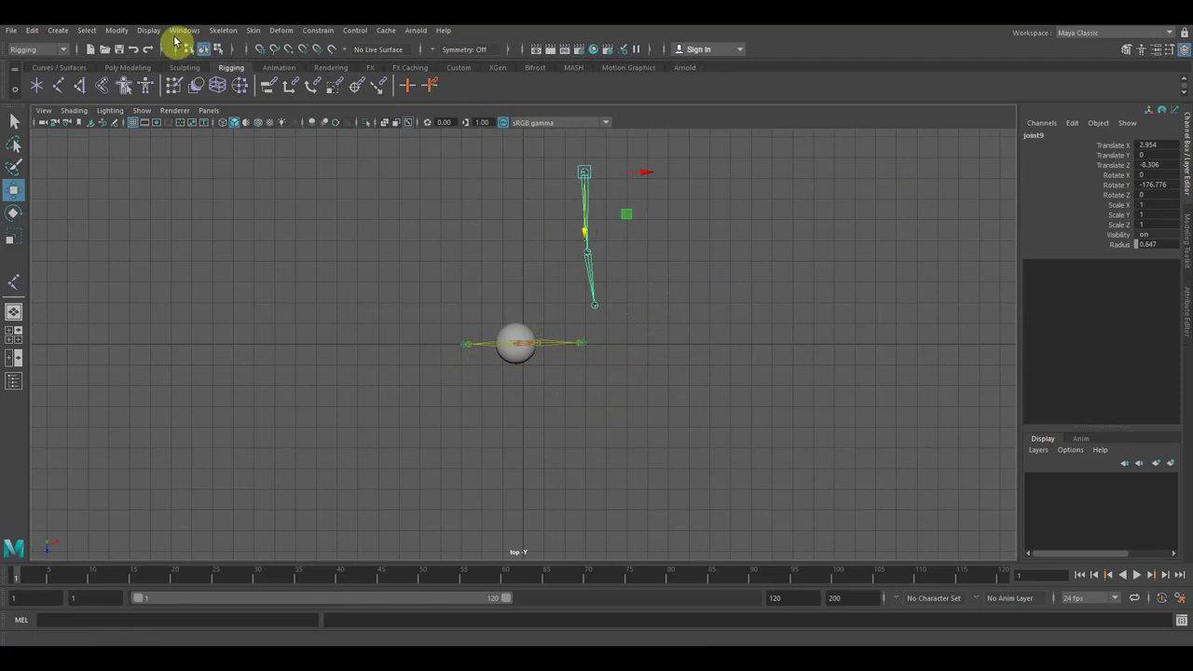
pyautogui.click(222, 31)
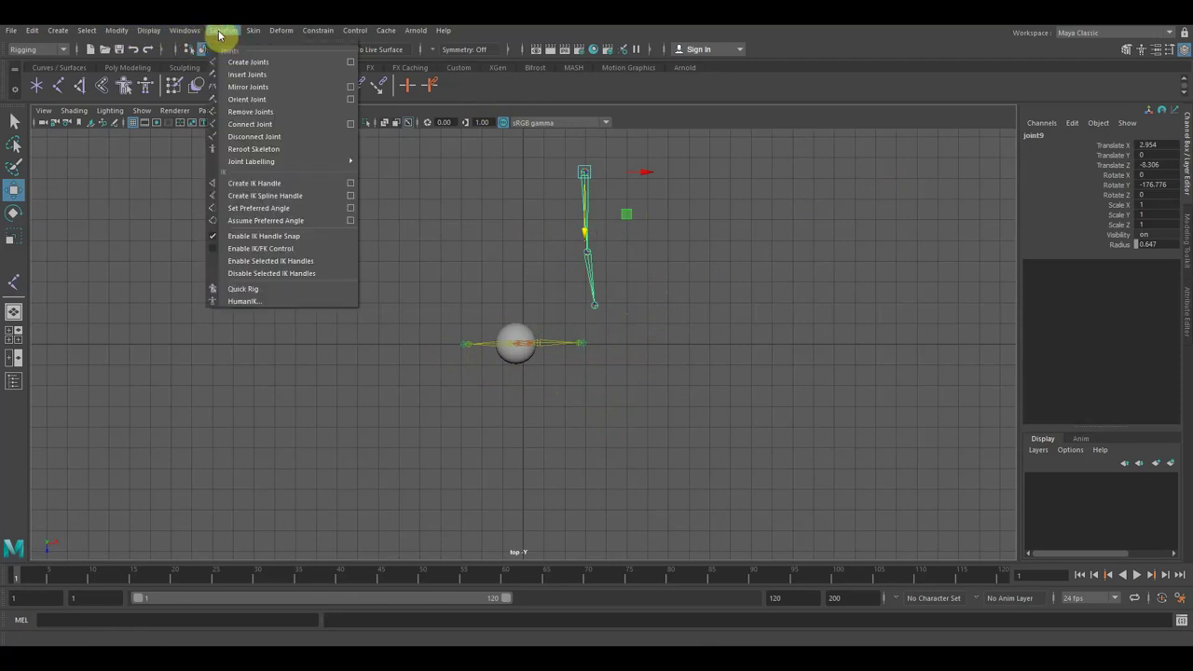
# - Mirror the leg chain, slide the original toward the centre, and delete the mirrored copy
pyautogui.click(262, 91)
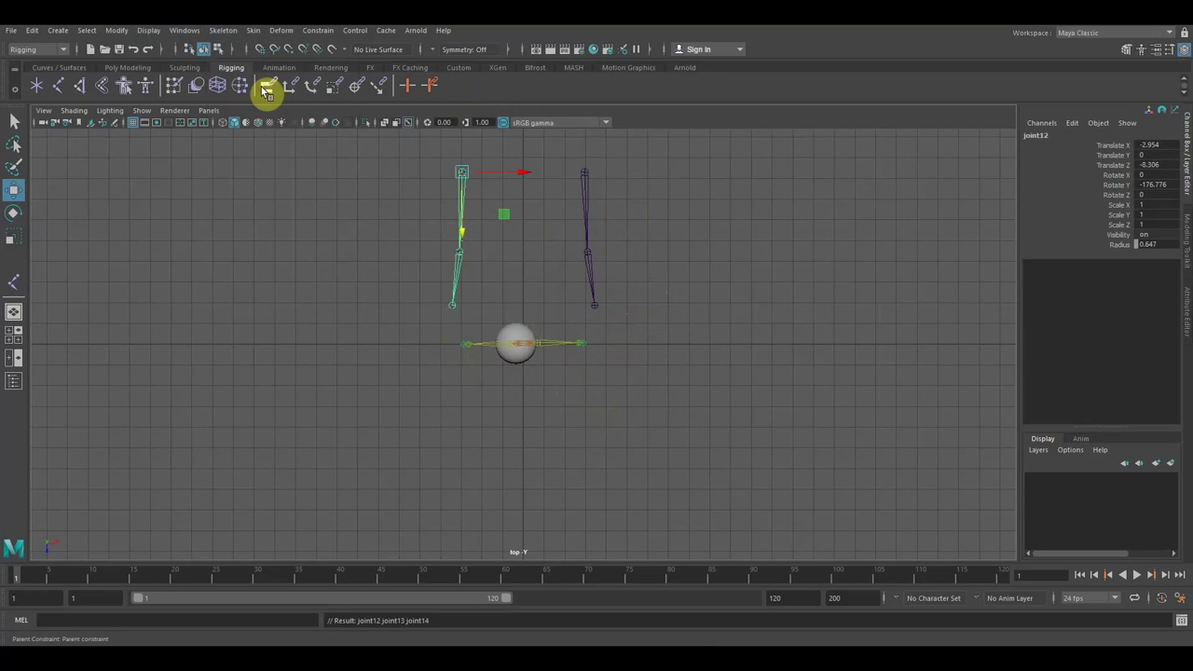
pyautogui.scroll(3, 548, 247)
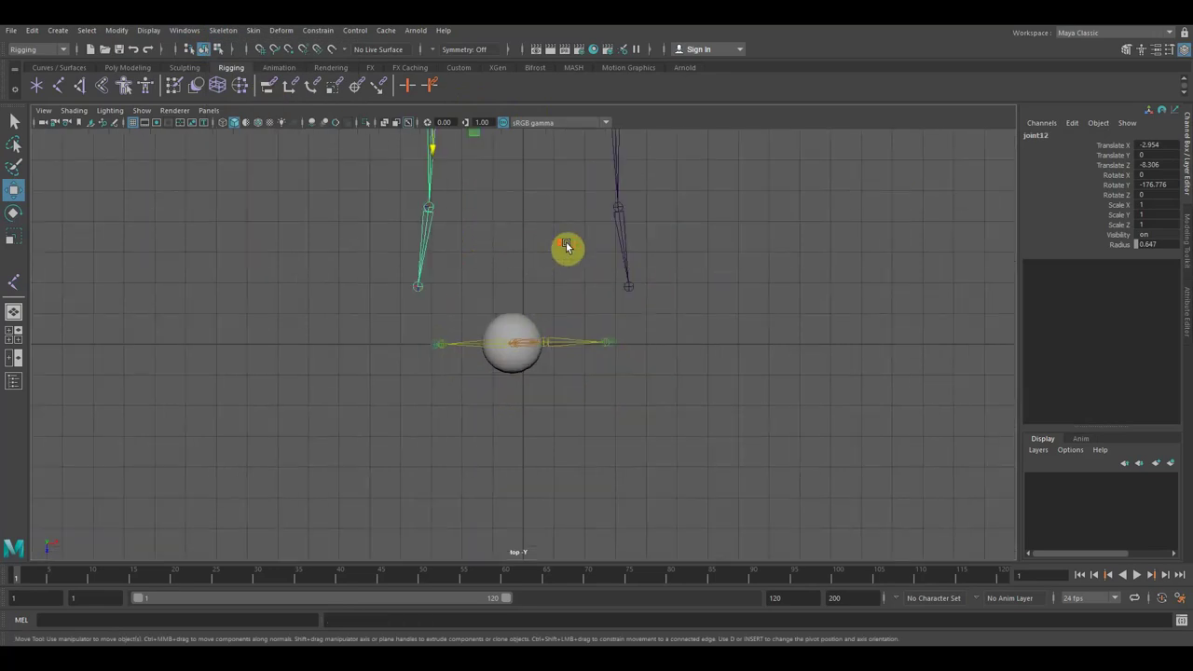
pyautogui.moveTo(678, 246)
pyautogui.mouseDown(button='middle')
pyautogui.moveTo(669, 269)
pyautogui.moveTo(668, 224)
pyautogui.moveTo(653, 408)
pyautogui.mouseUp(button='middle')
pyautogui.scroll(-1, 663, 341)
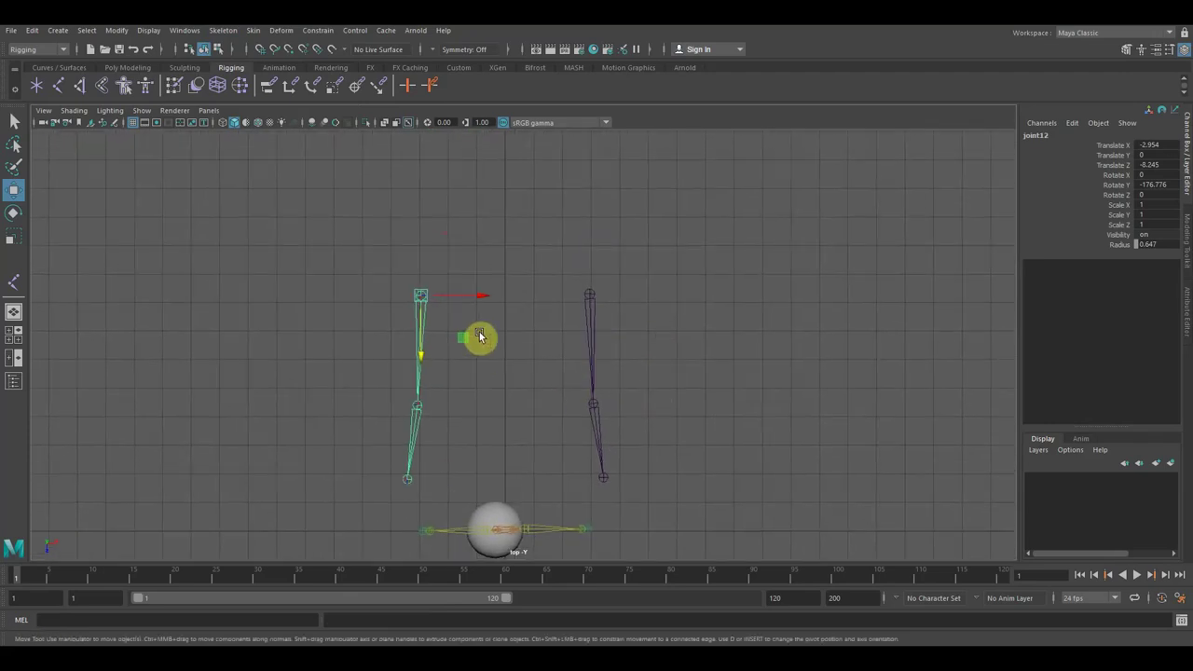
pyautogui.click(593, 327)
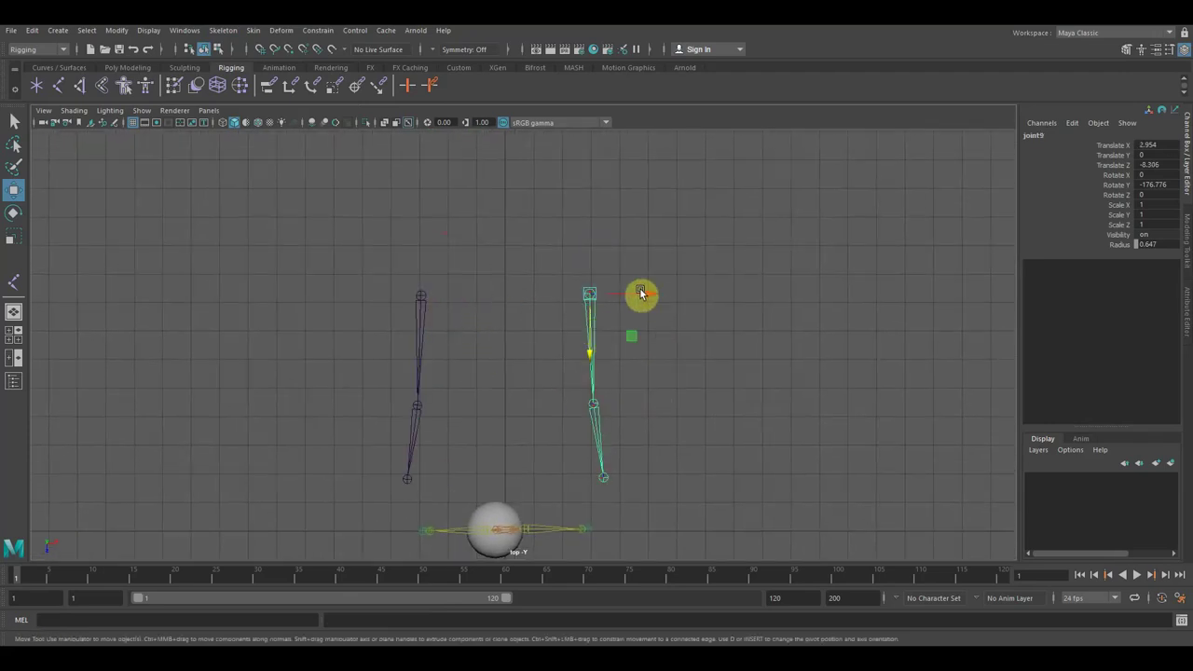
pyautogui.moveTo(656, 299); pyautogui.dragTo(569, 311)
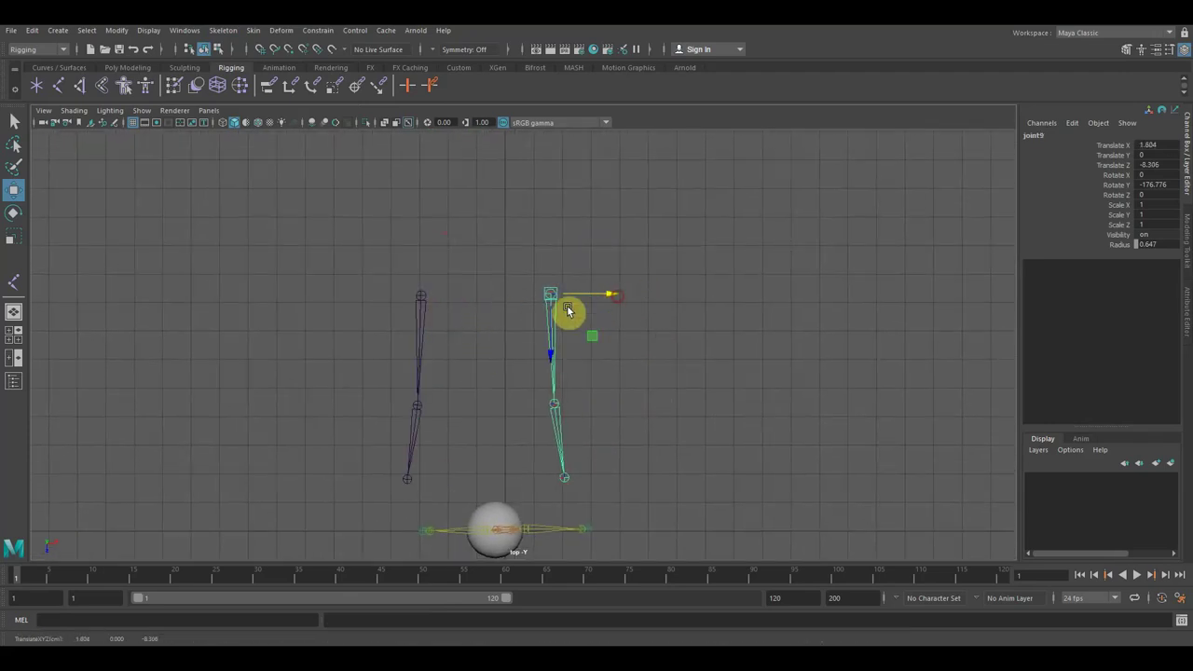
pyautogui.click(422, 312)
pyautogui.press('Delete')
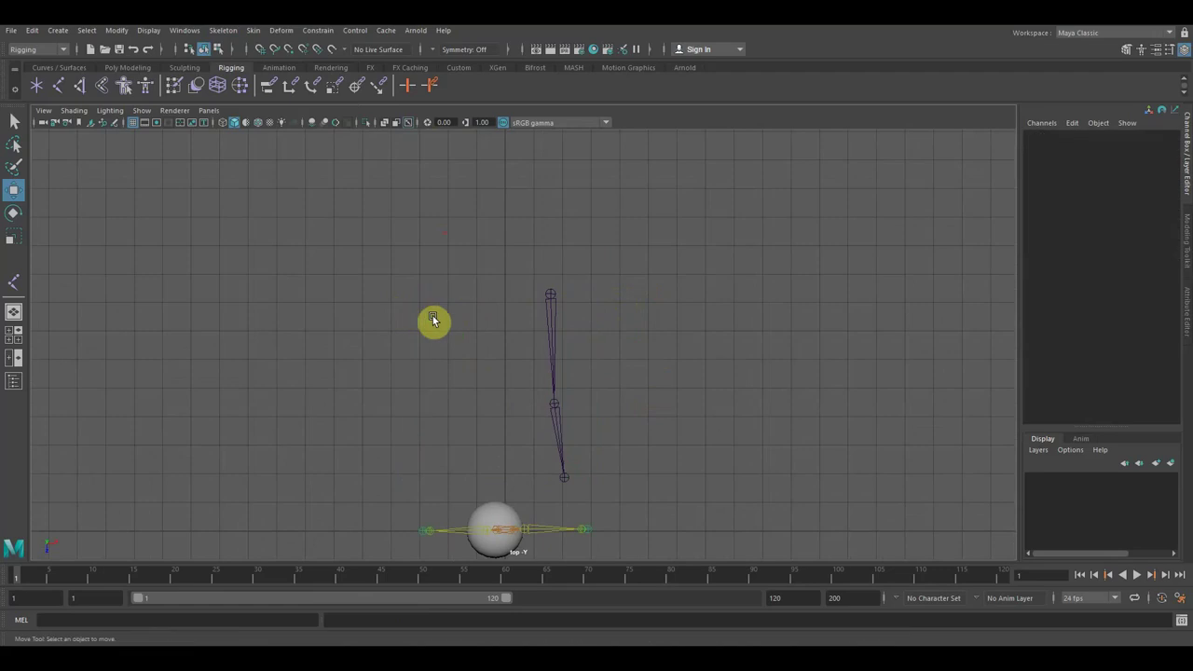
# - Mirror the joint9 chain again, creating joint12–joint14 on the opposite side
pyautogui.click(549, 307)
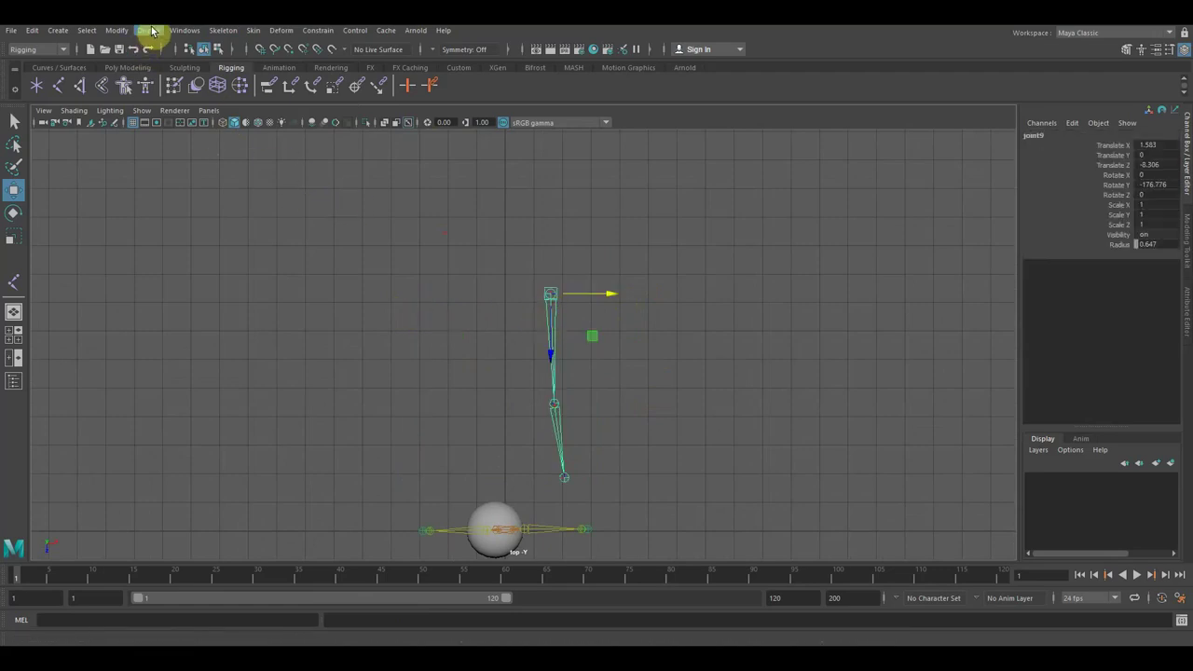
pyautogui.click(220, 31)
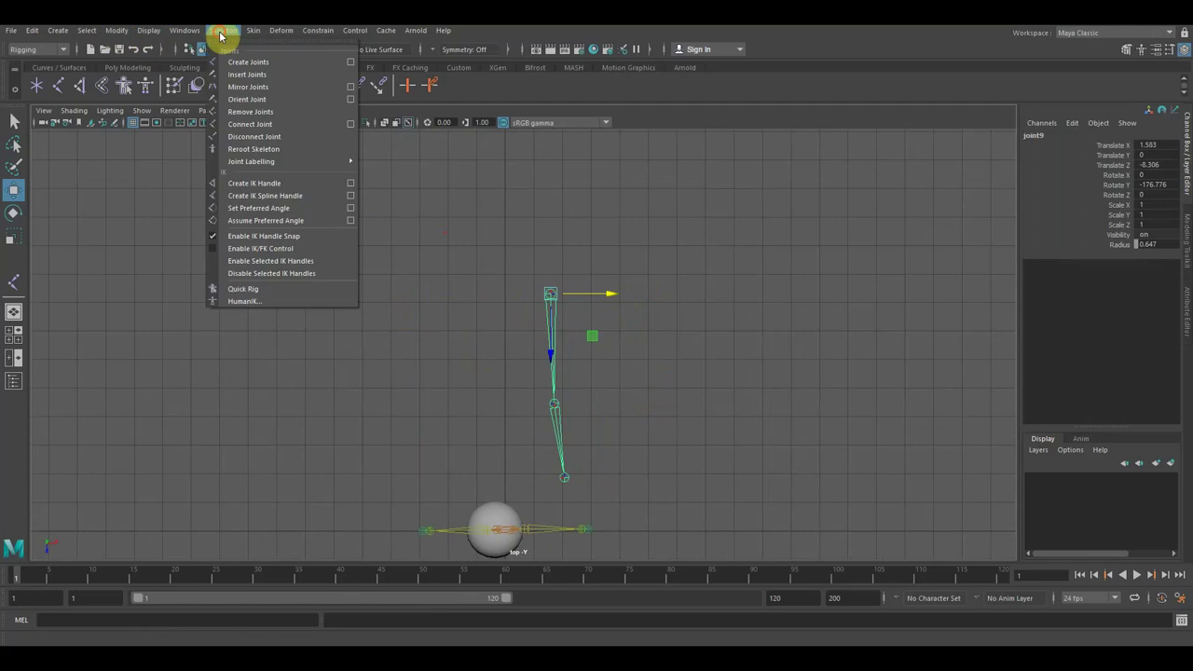
pyautogui.click(266, 87)
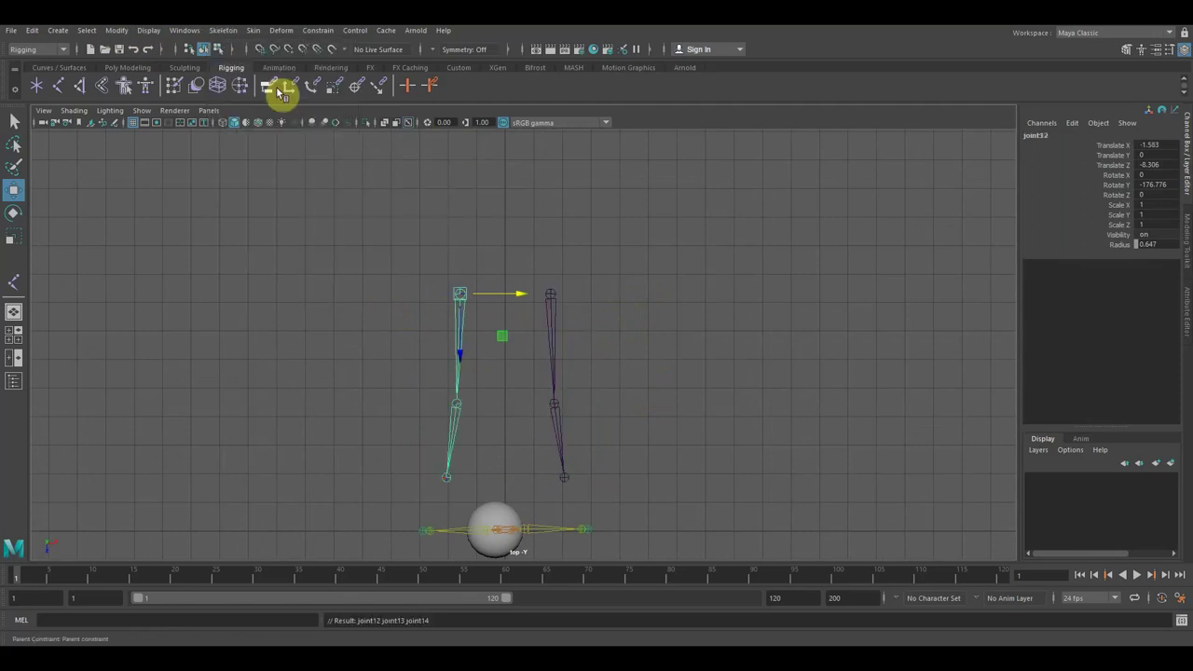
pyautogui.click(456, 406)
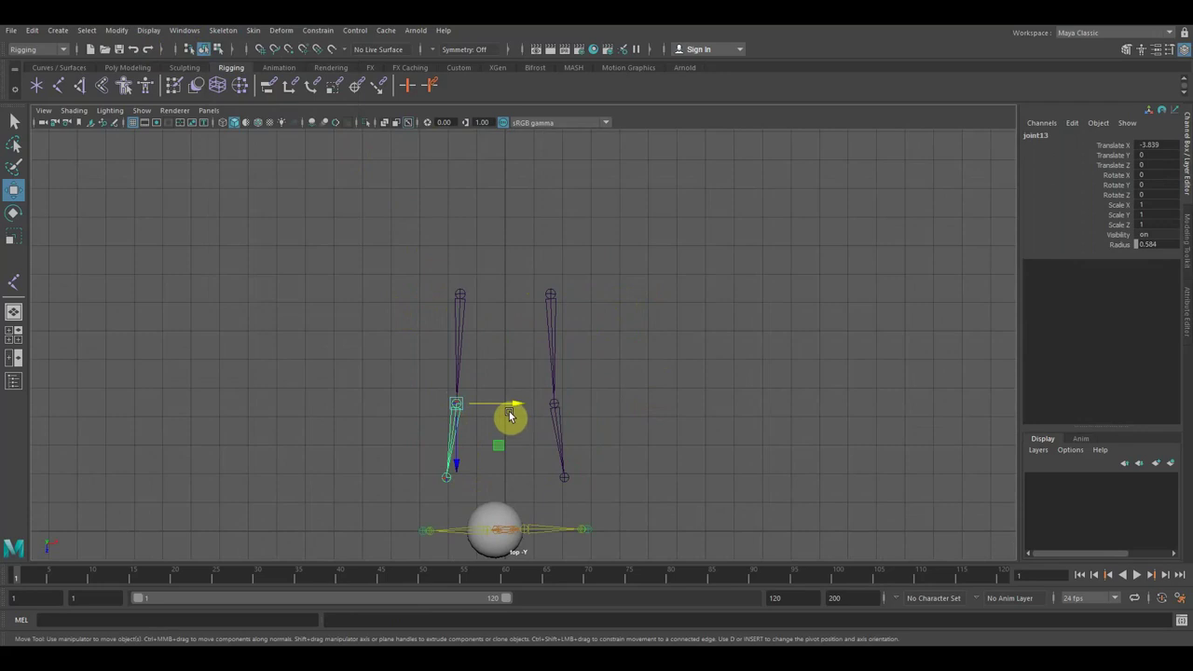
# - Rotate knee joints joint13 and joint10 slightly around Y to bend both legs
pyautogui.press('e')
pyautogui.moveTo(520, 392)
pyautogui.mouseDown()
pyautogui.moveTo(513, 368)
pyautogui.moveTo(522, 378)
pyautogui.mouseUp()
pyautogui.click(554, 406)
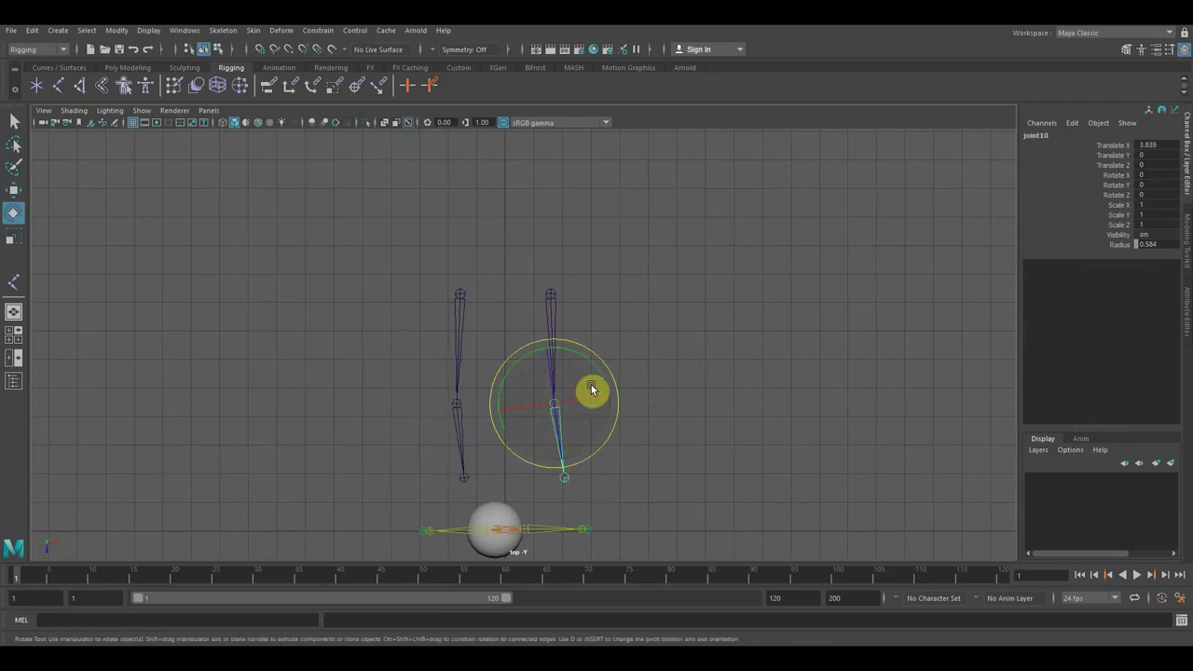
pyautogui.moveTo(613, 377); pyautogui.dragTo(612, 395)
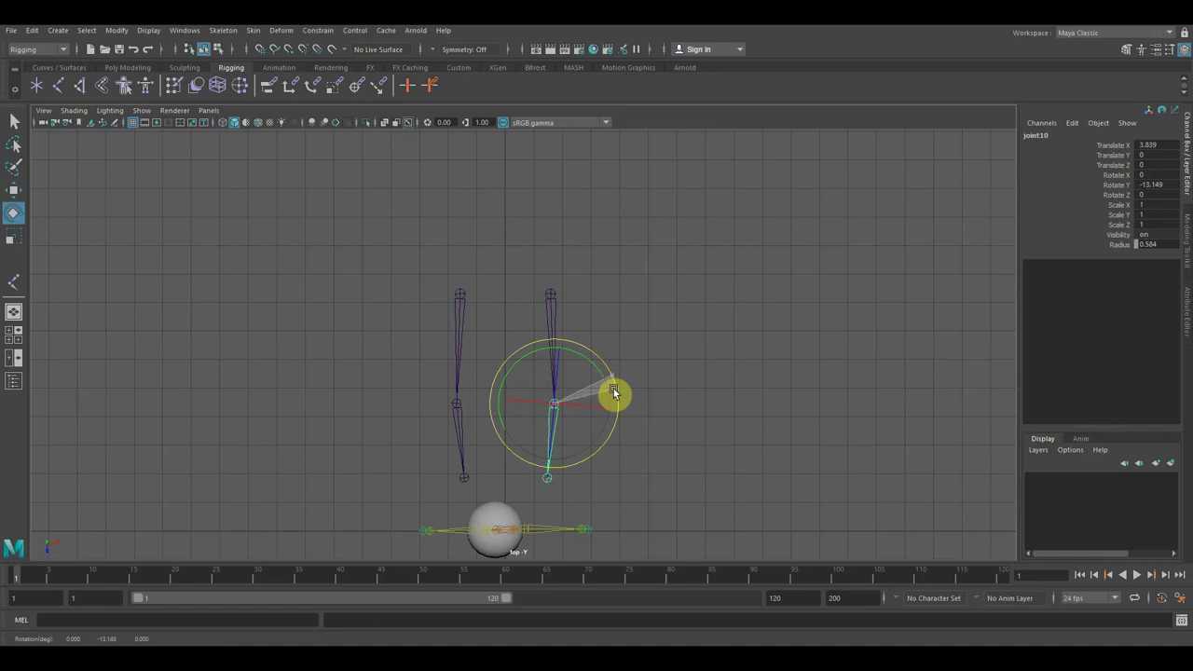
pyautogui.scroll(2, 671, 393)
pyautogui.scroll(-4, 670, 393)
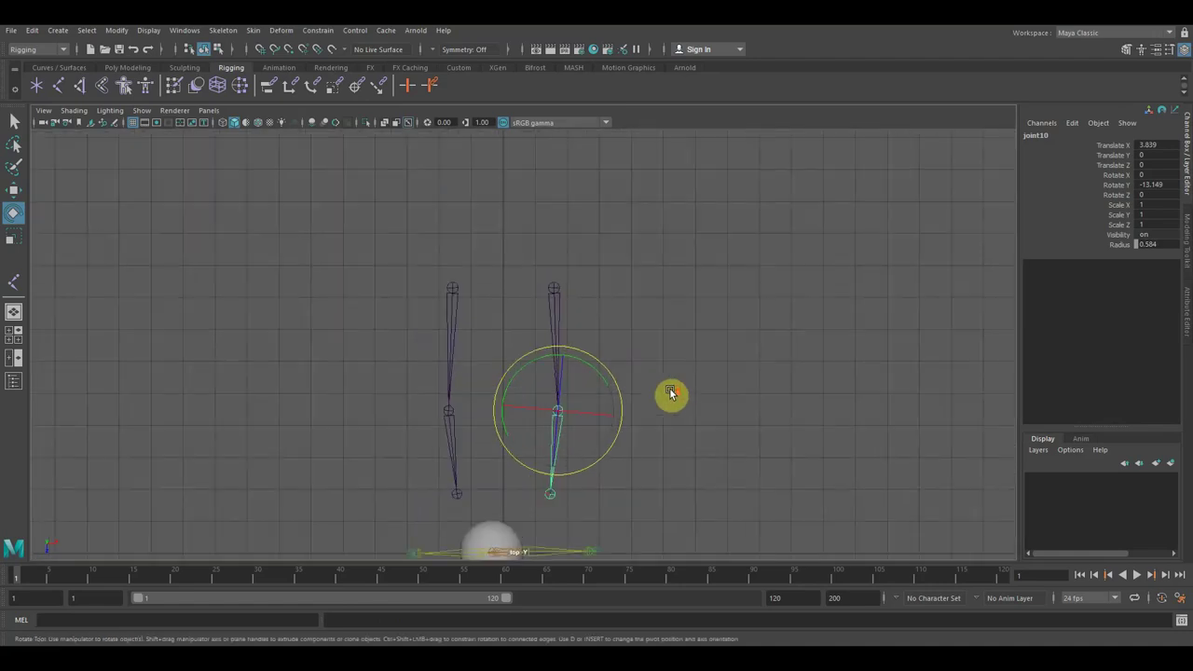
pyautogui.scroll(1, 671, 393)
pyautogui.scroll(2, 670, 394)
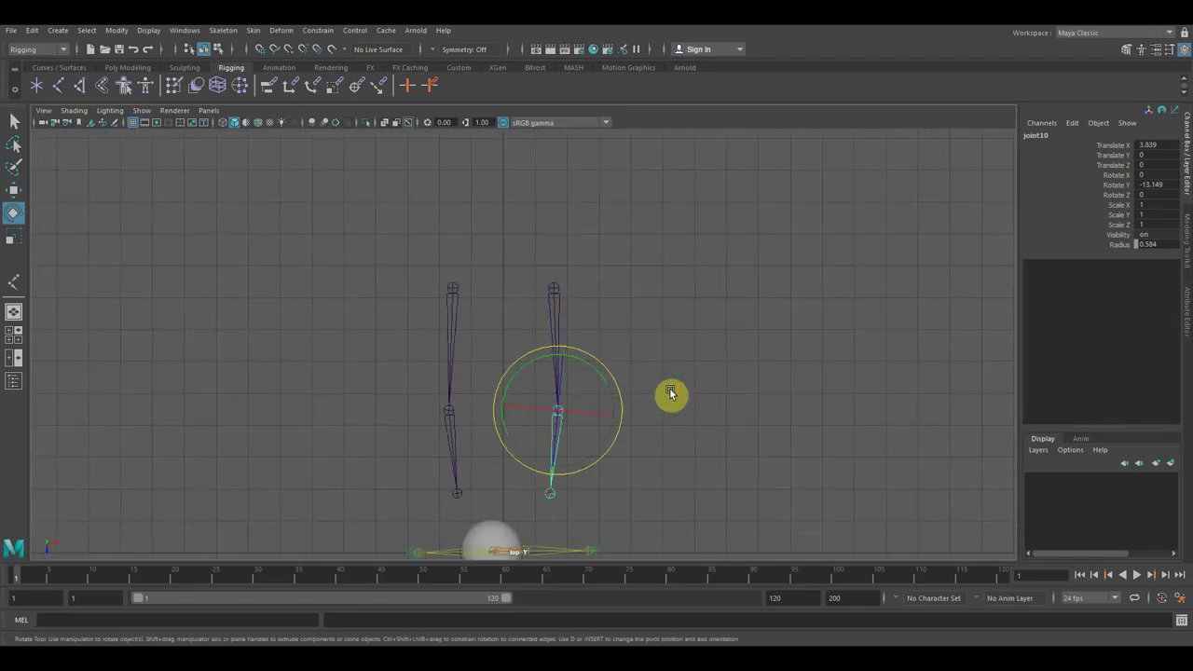
pyautogui.scroll(-2, 583, 423)
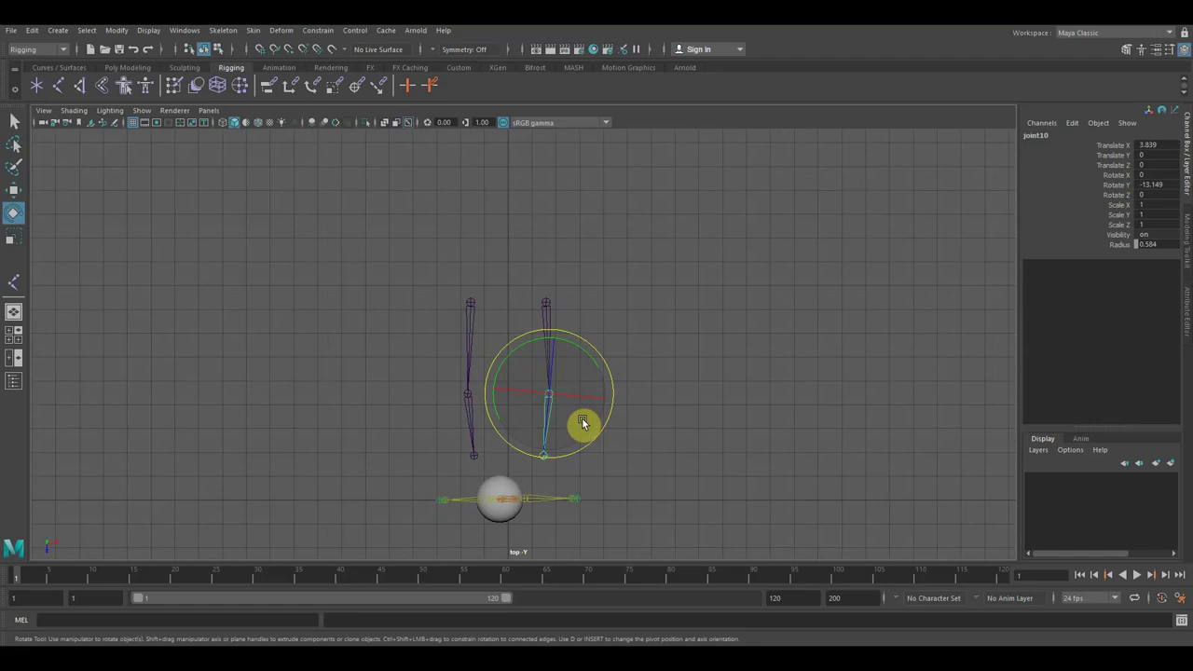
pyautogui.scroll(2, 555, 415)
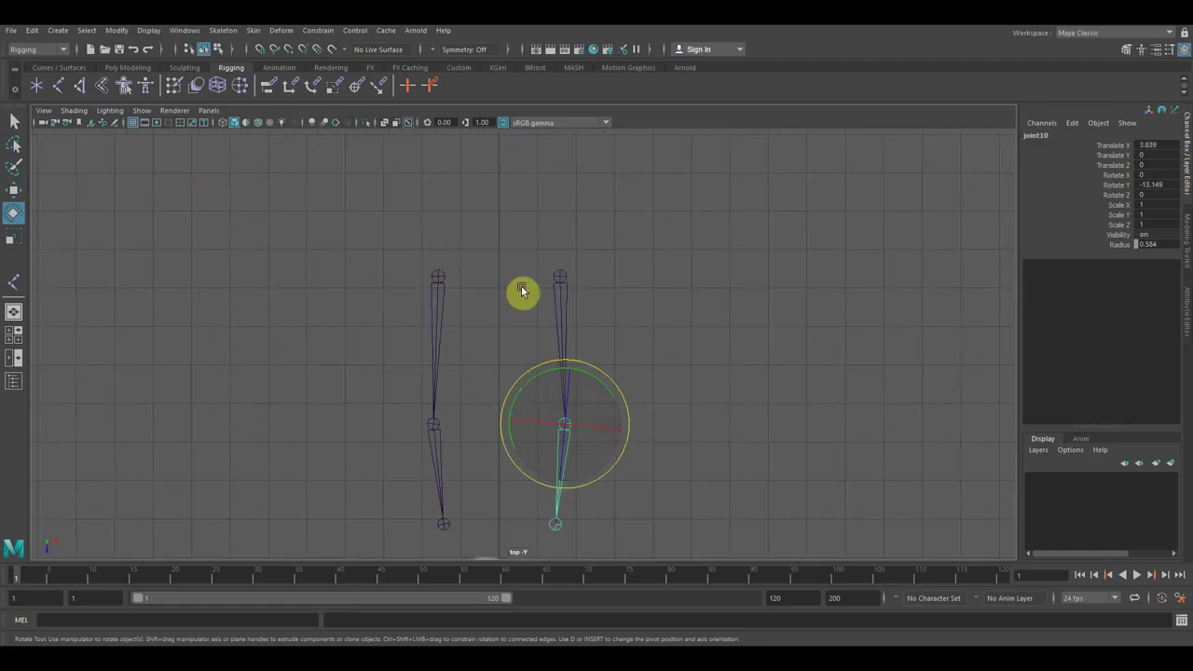
pyautogui.scroll(-3, 478, 286)
pyautogui.scroll(-1, 477, 286)
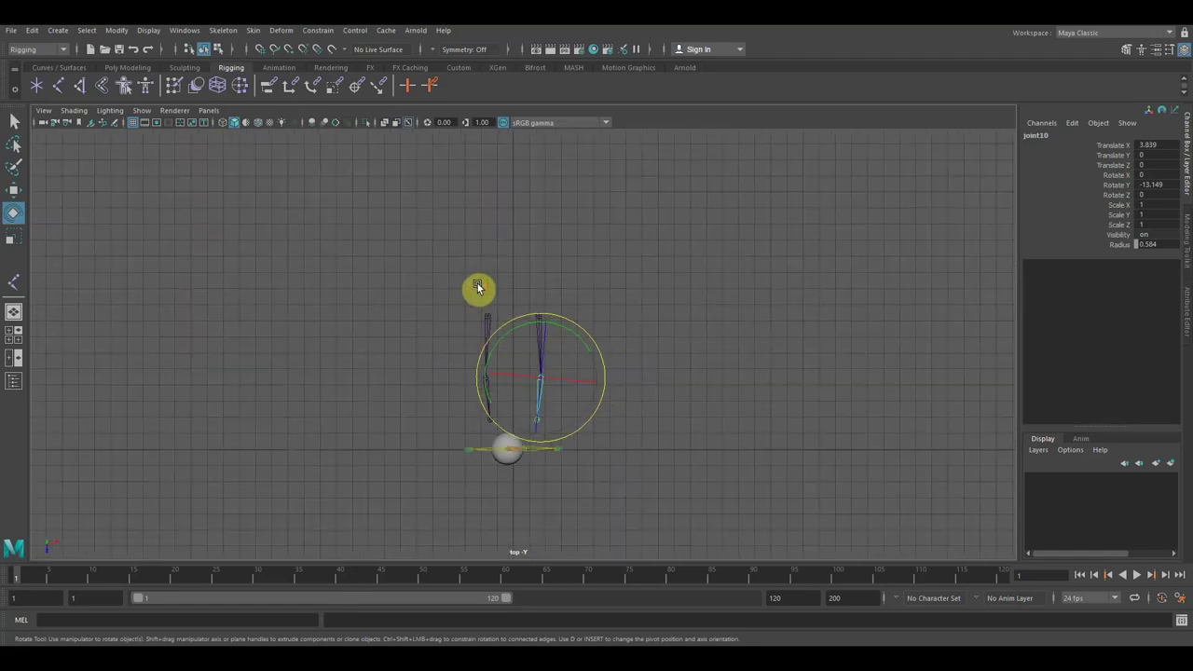
pyautogui.scroll(2, 478, 286)
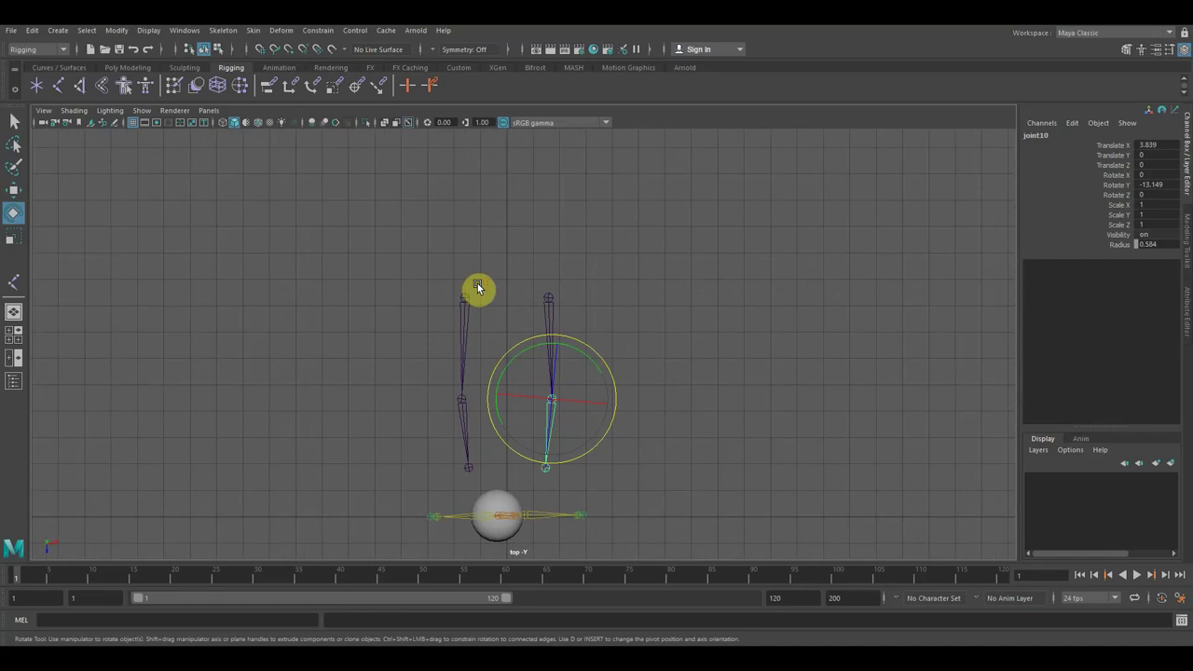
pyautogui.scroll(2, 514, 271)
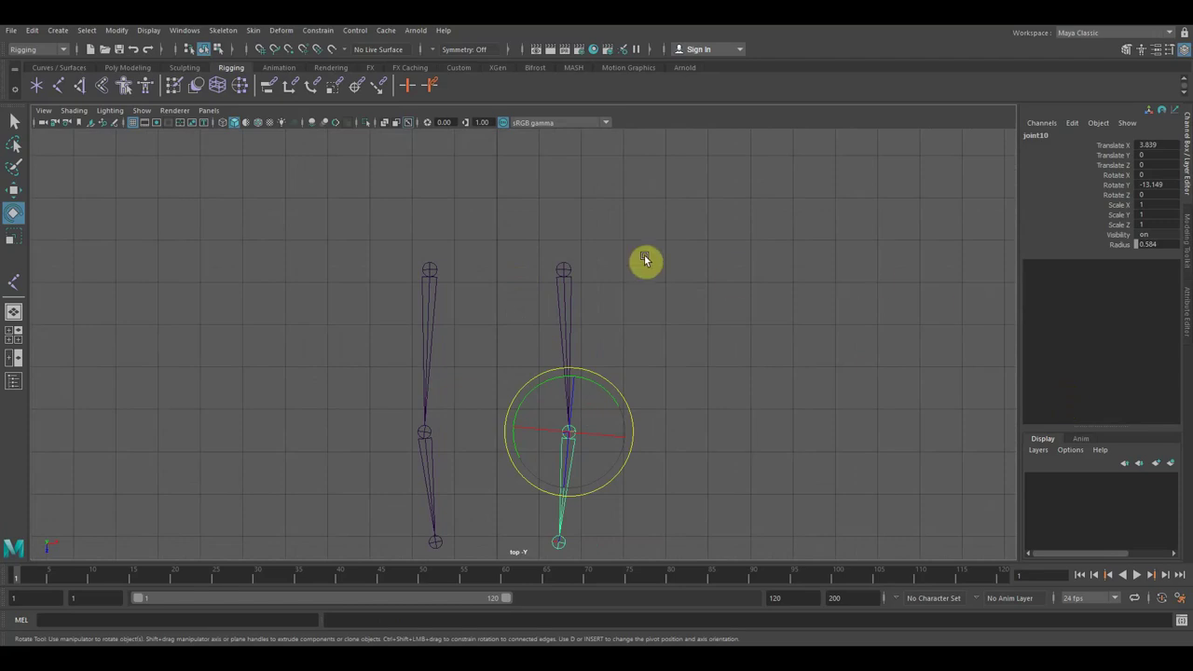
pyautogui.scroll(-1, 616, 303)
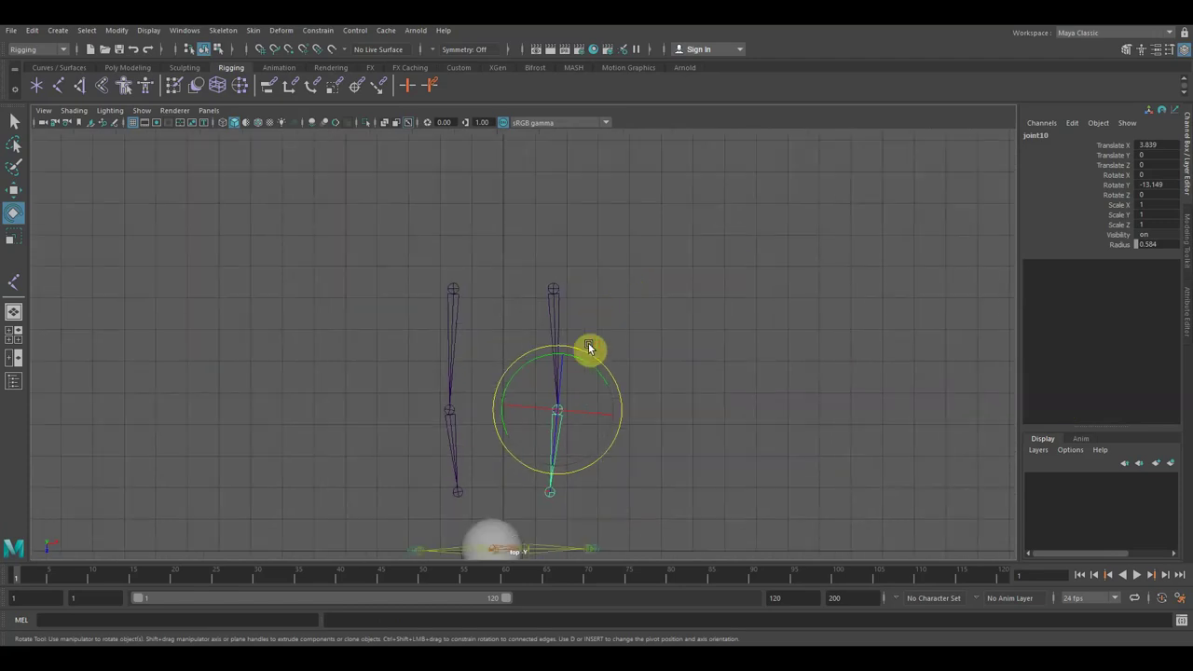
pyautogui.scroll(-1, 589, 348)
pyautogui.scroll(1, 638, 357)
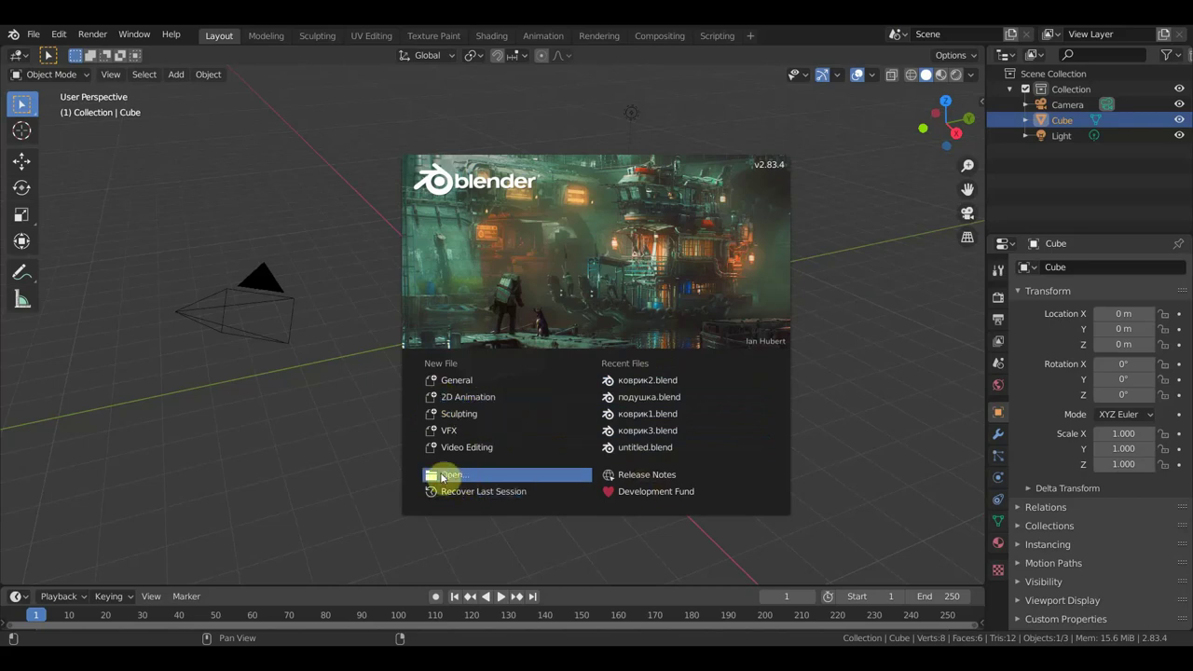
# - Close the Blender splash screen and delete the default camera, cube and light
pyautogui.click(838, 397)
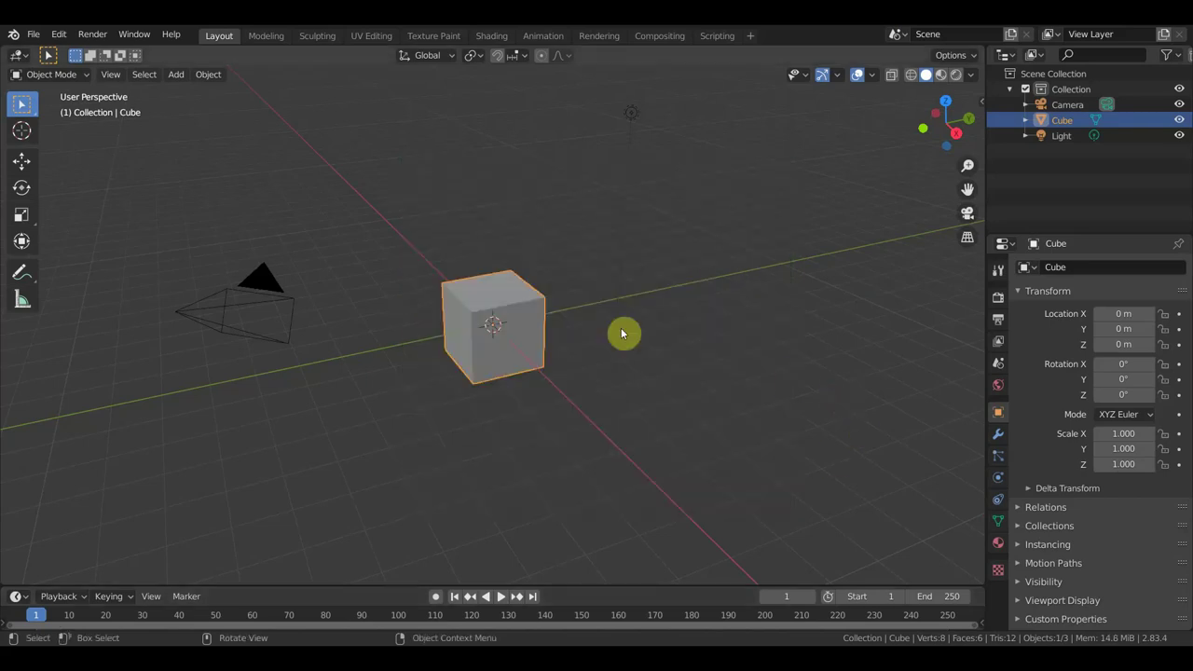
pyautogui.click(268, 310)
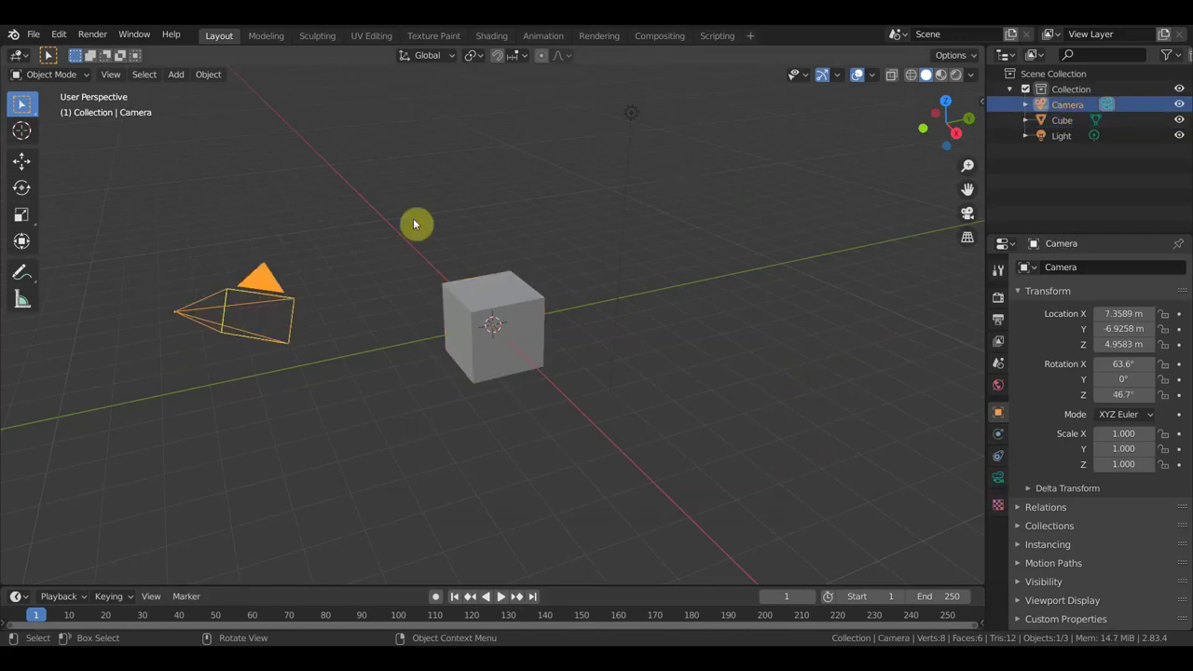
pyautogui.click(634, 113)
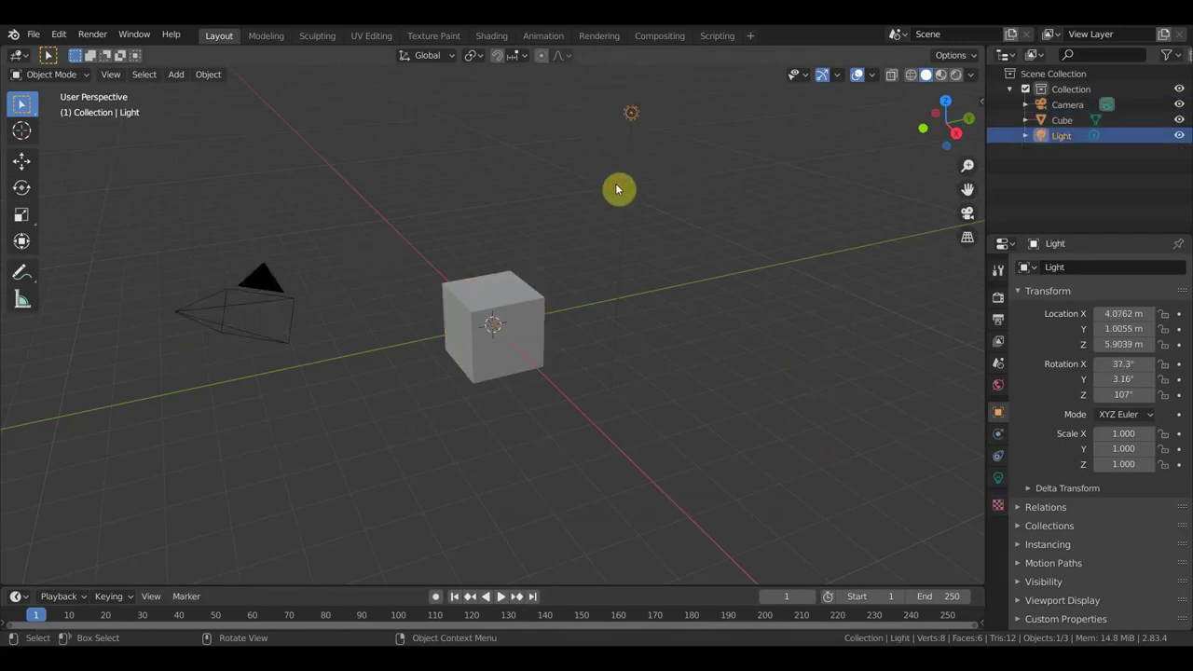
pyautogui.click(530, 312)
pyautogui.press('a')
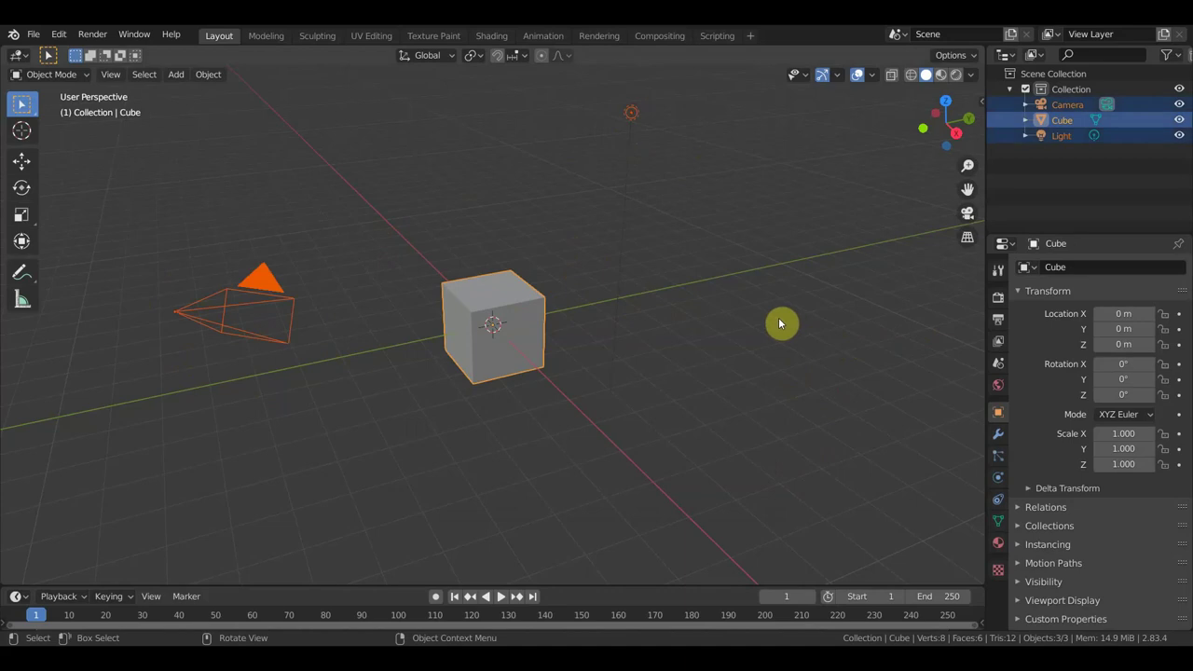
pyautogui.press('Delete')
# - Check the front, right and top orthographic views, ending in Front view
pyautogui.press('KP_1')
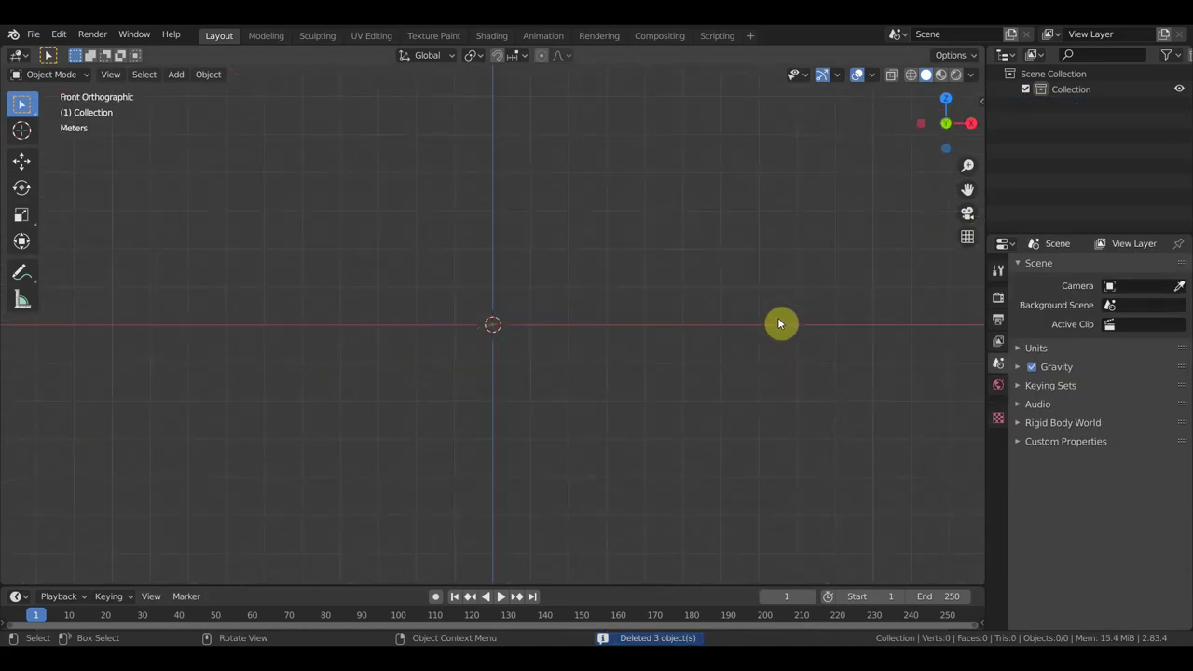
pyautogui.press('KP_3')
pyautogui.press('KP_7')
pyautogui.press('KP_1')
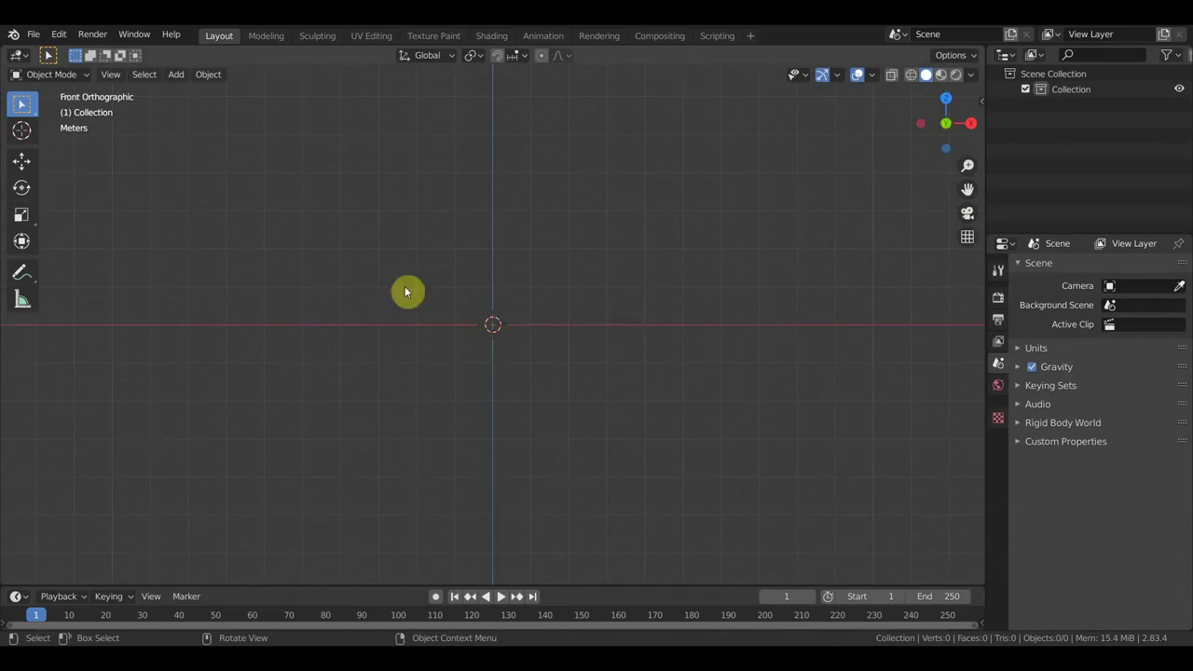
# - Add a UV sphere, scale it to 2.108 and raise it to Z 2.025 m
pyautogui.click(425, 308)
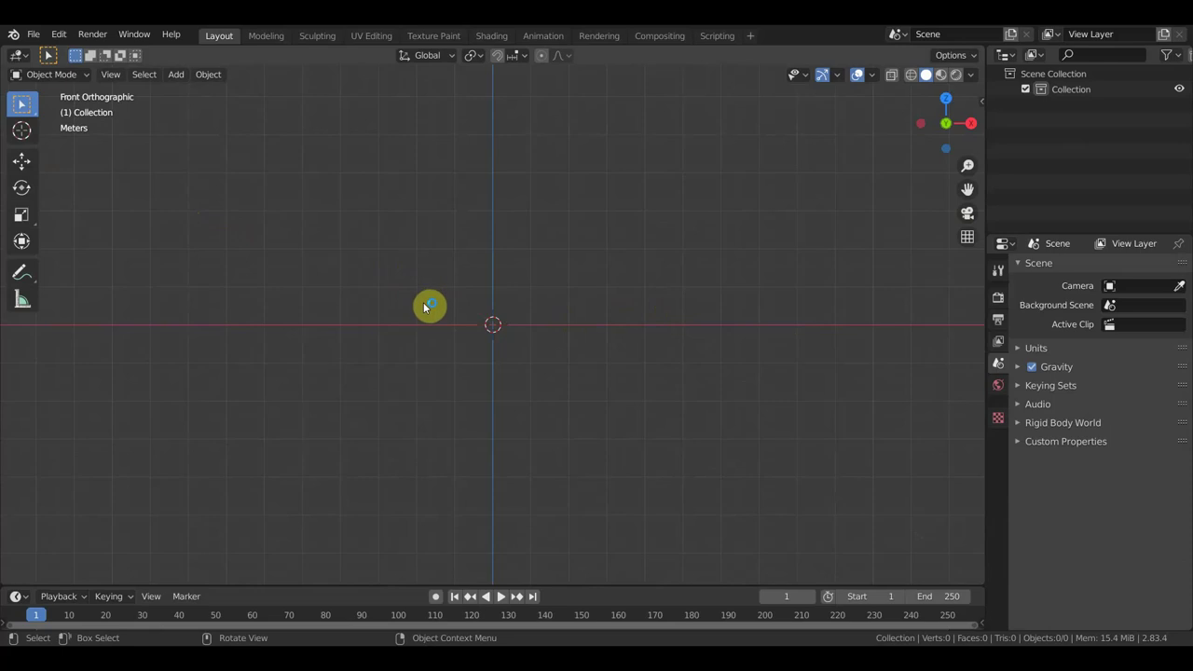
pyautogui.click(176, 74)
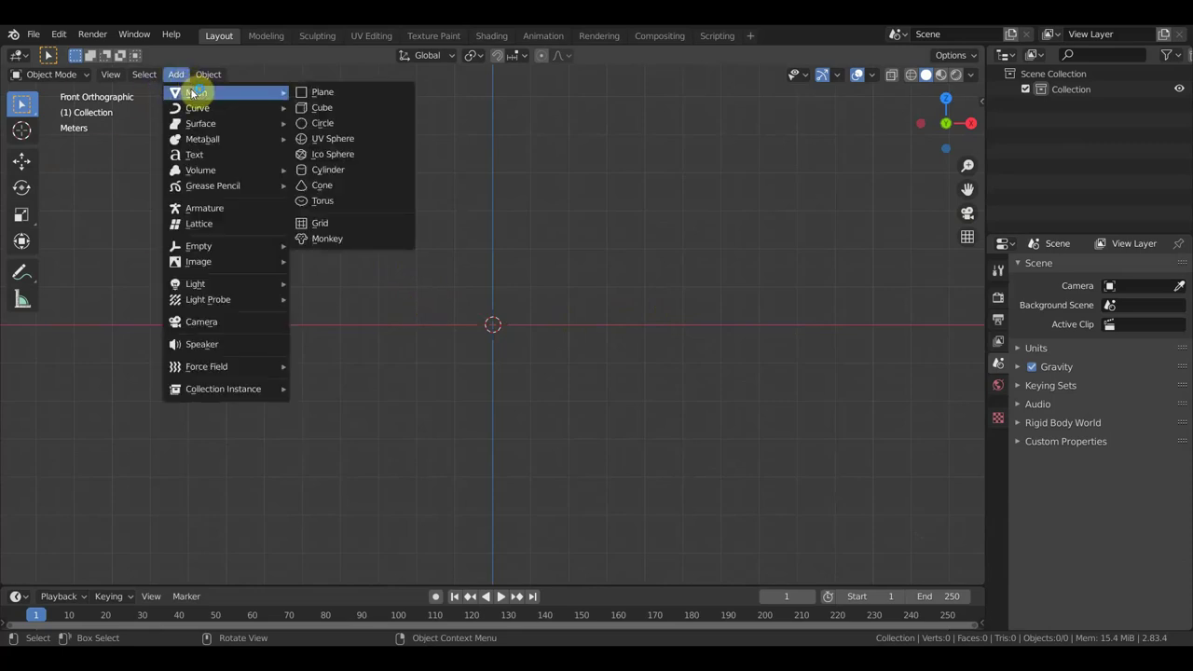
pyautogui.hotkey('shift', 'a')
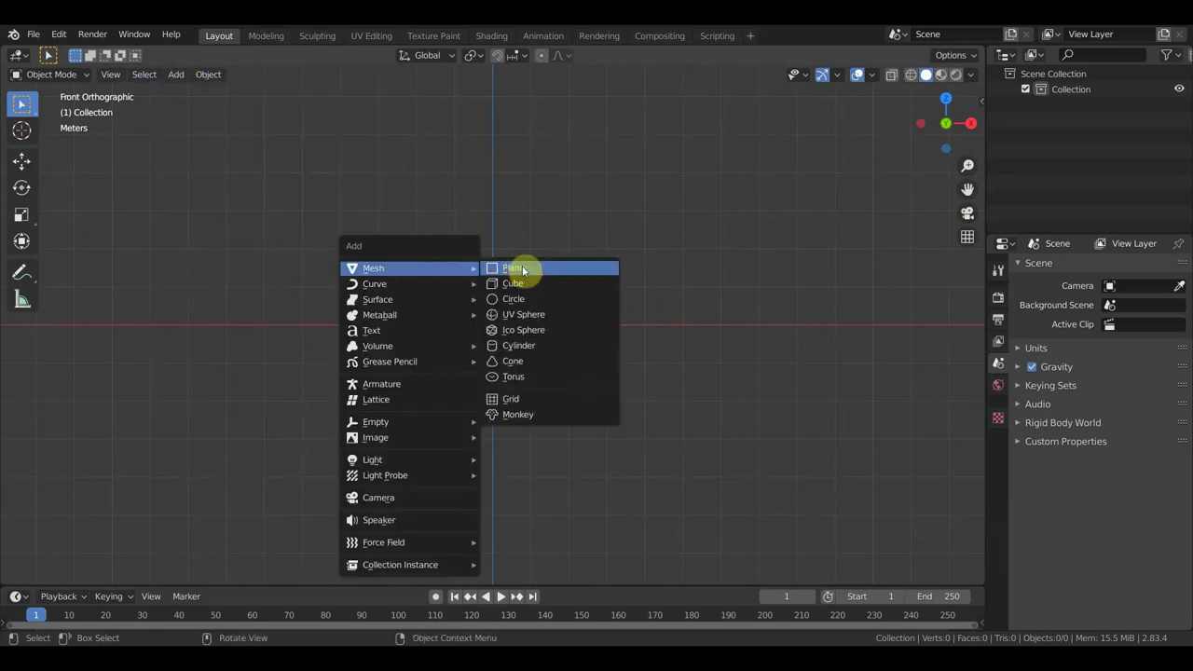
pyautogui.click(529, 318)
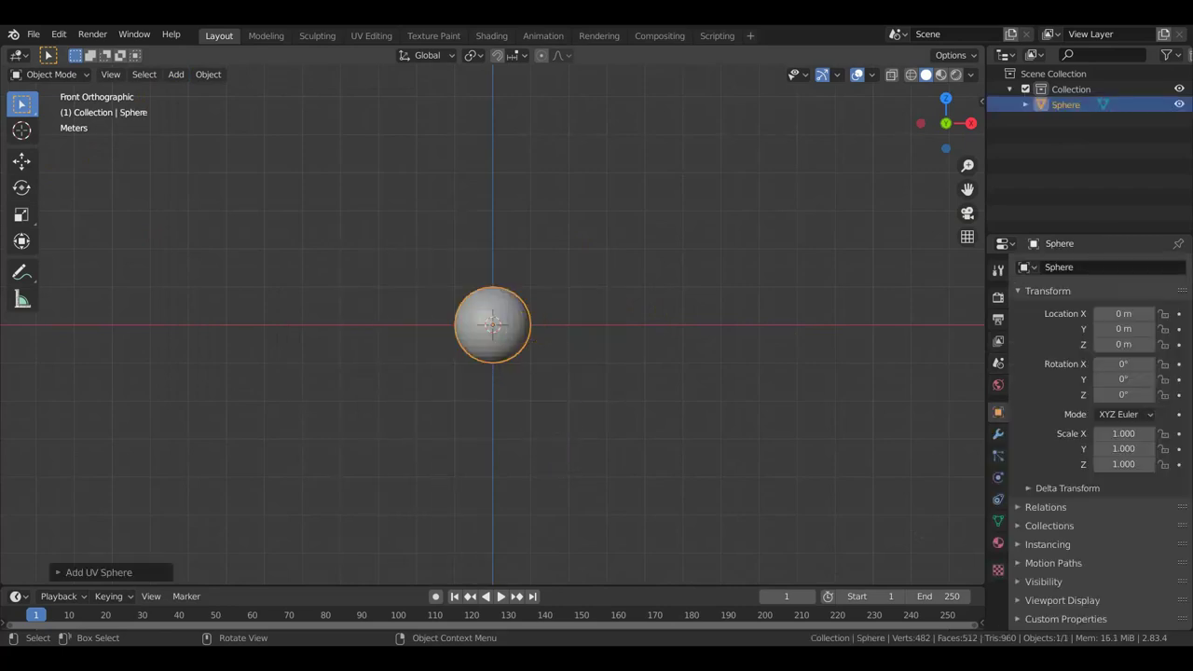
pyautogui.press('s')
pyautogui.click(649, 460)
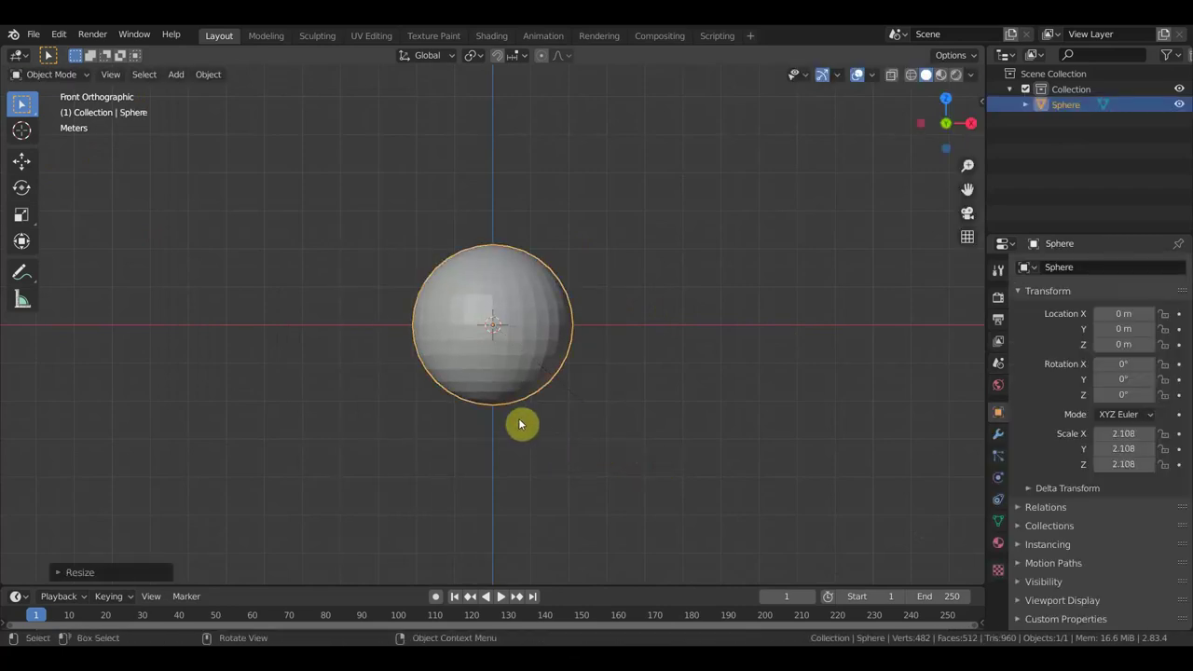
pyautogui.click(523, 349)
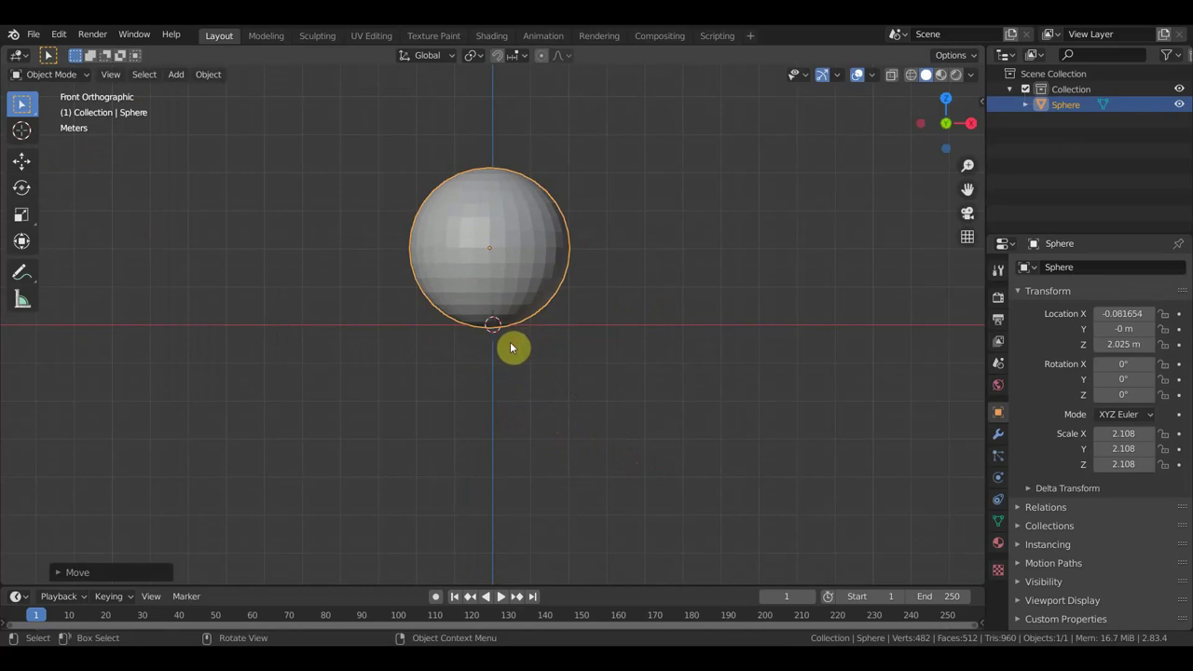
pyautogui.hotkey('shift', 'a')
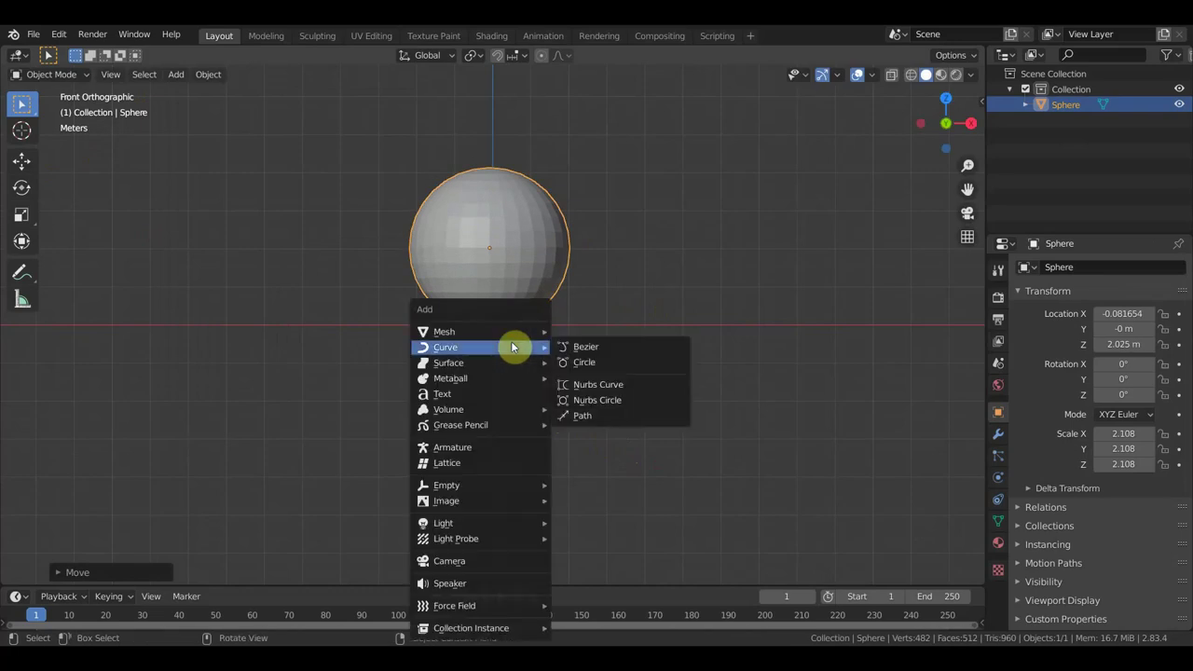
# - Add an armature drawn in front of the sphere and stretch its bone upward
pyautogui.click(481, 451)
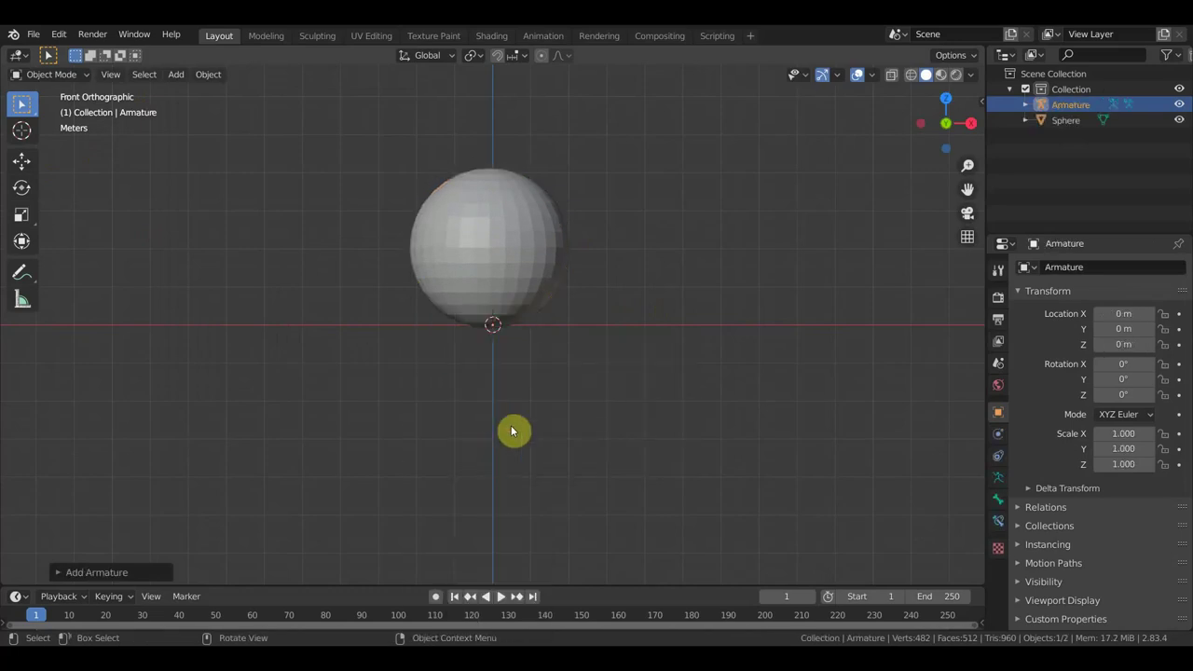
pyautogui.click(999, 477)
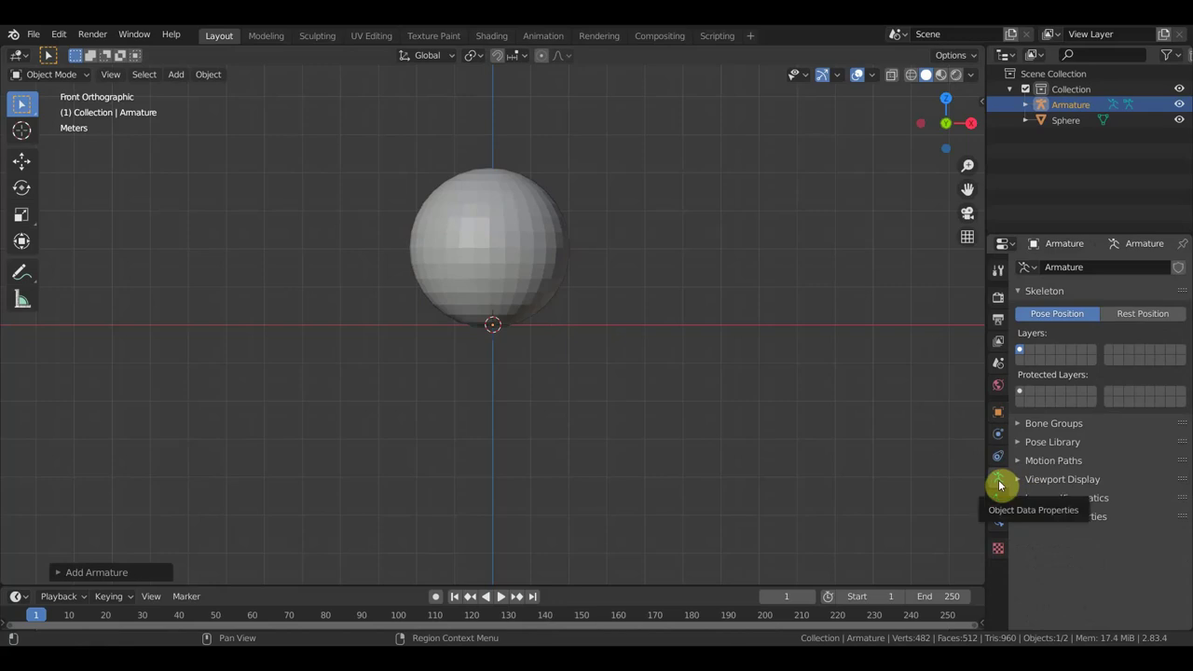
pyautogui.click(1056, 478)
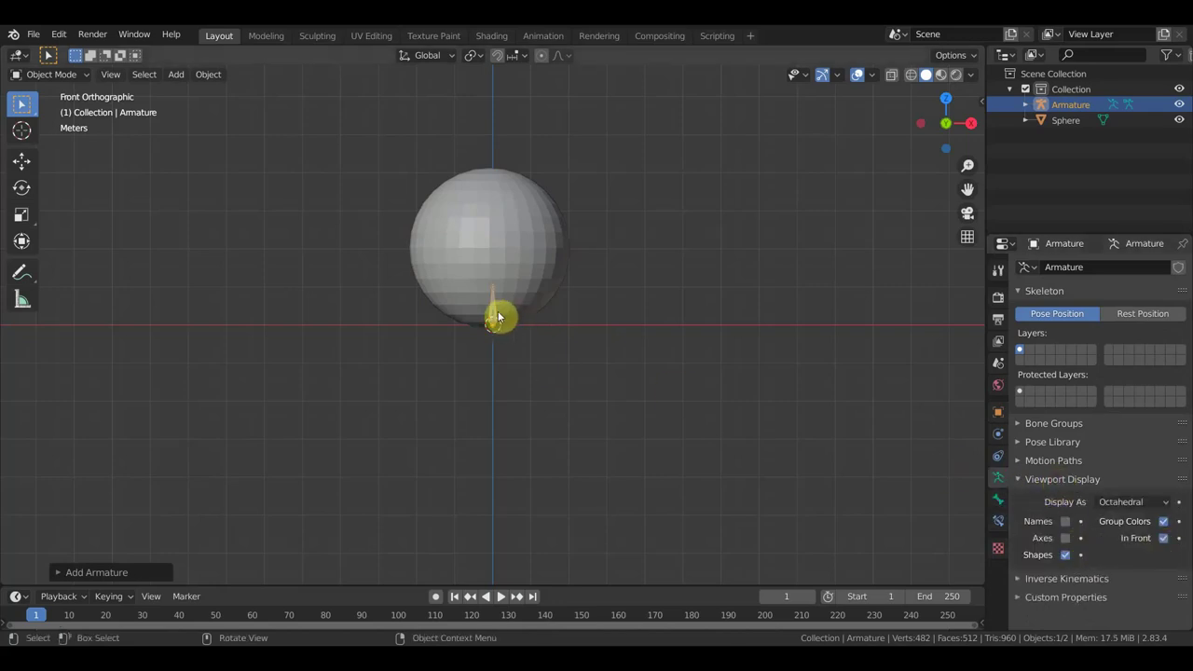
pyautogui.press('s')
pyautogui.click(767, 493)
pyautogui.press('g')
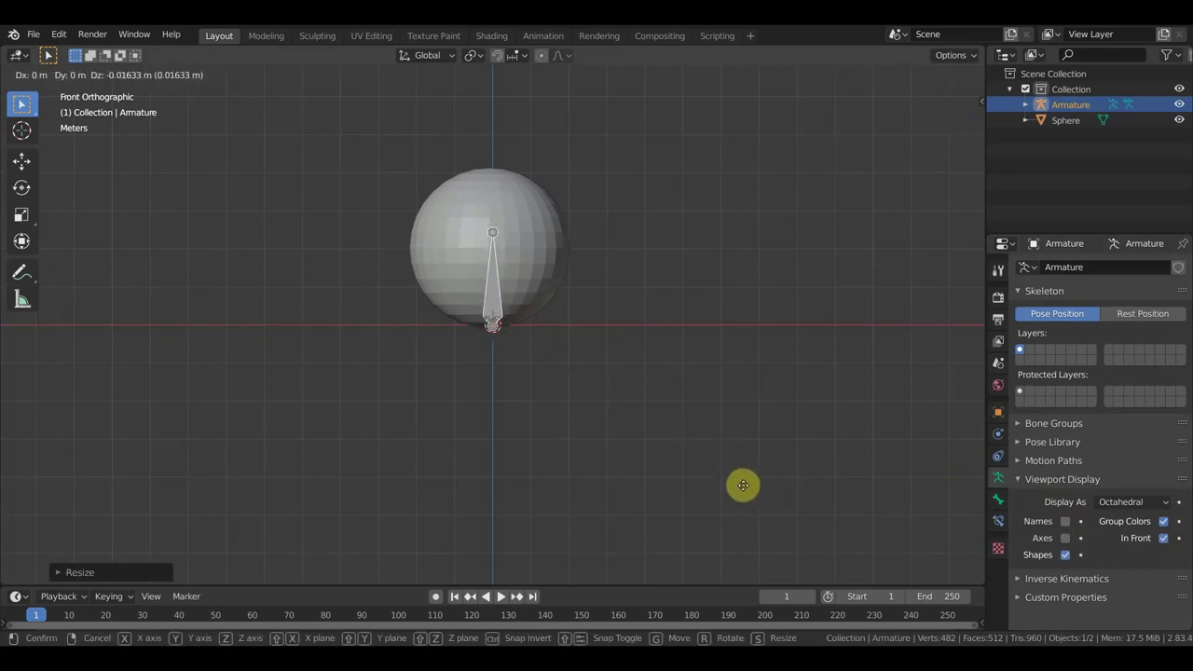
# - Confirm the armature's position and switch the bone Names and Axes display back off
pyautogui.click(744, 490)
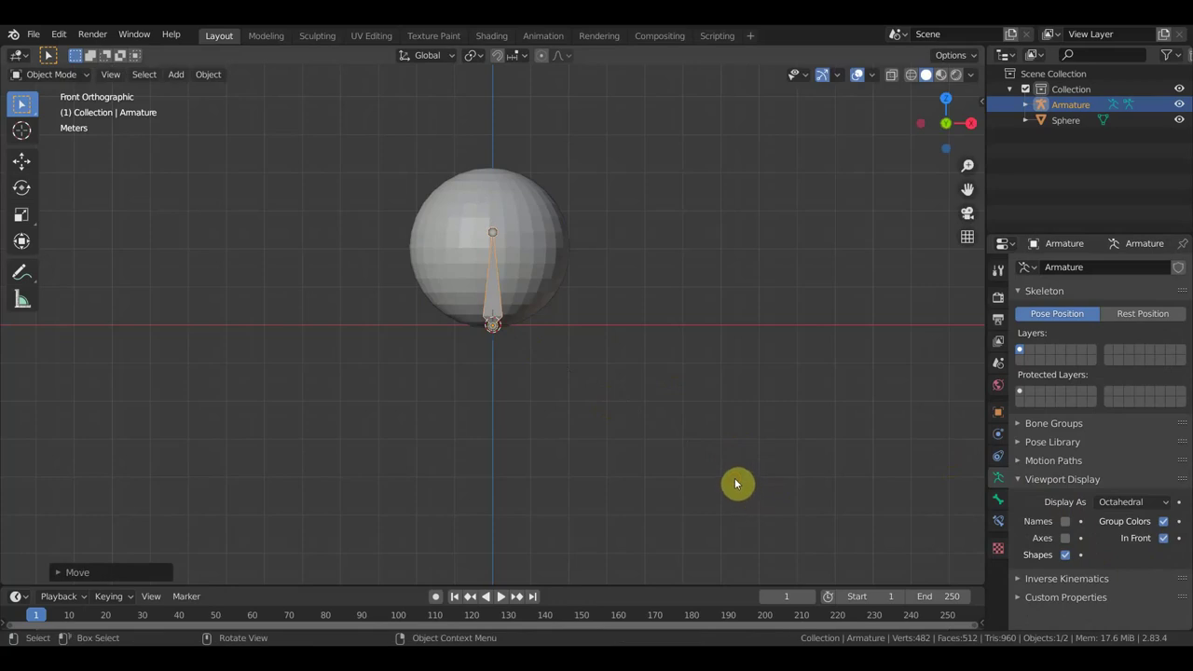
pyautogui.hotkey('ctrl', 'z')
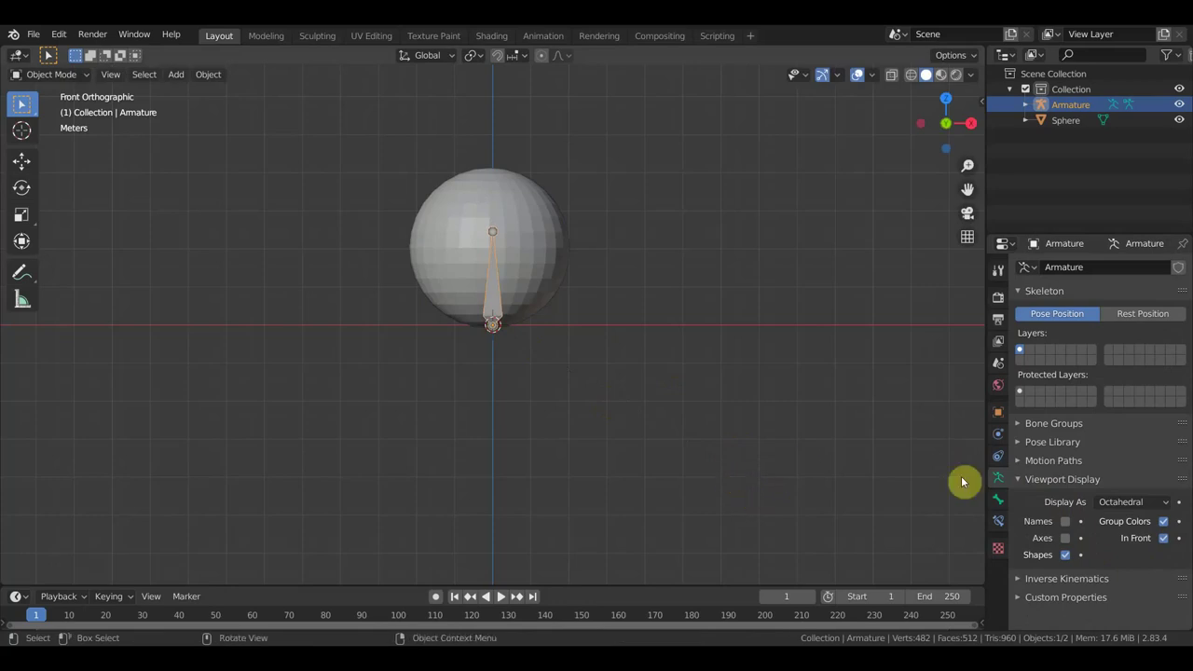
pyautogui.click(1068, 525)
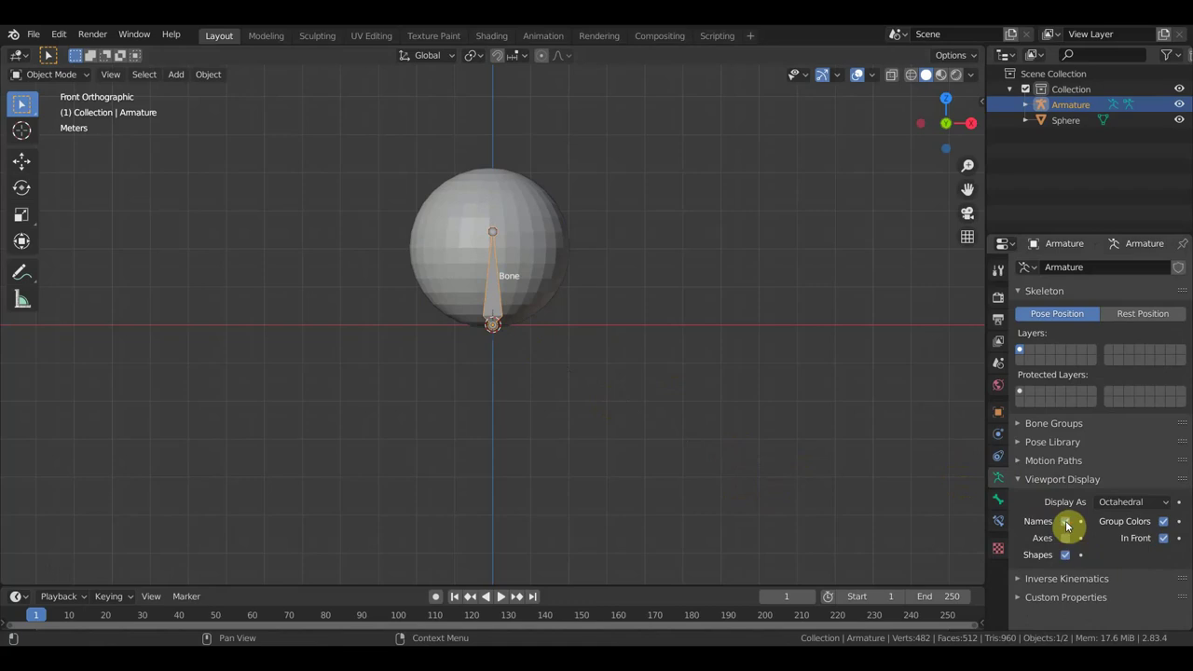
pyautogui.moveTo(1068, 530); pyautogui.dragTo(1070, 544)
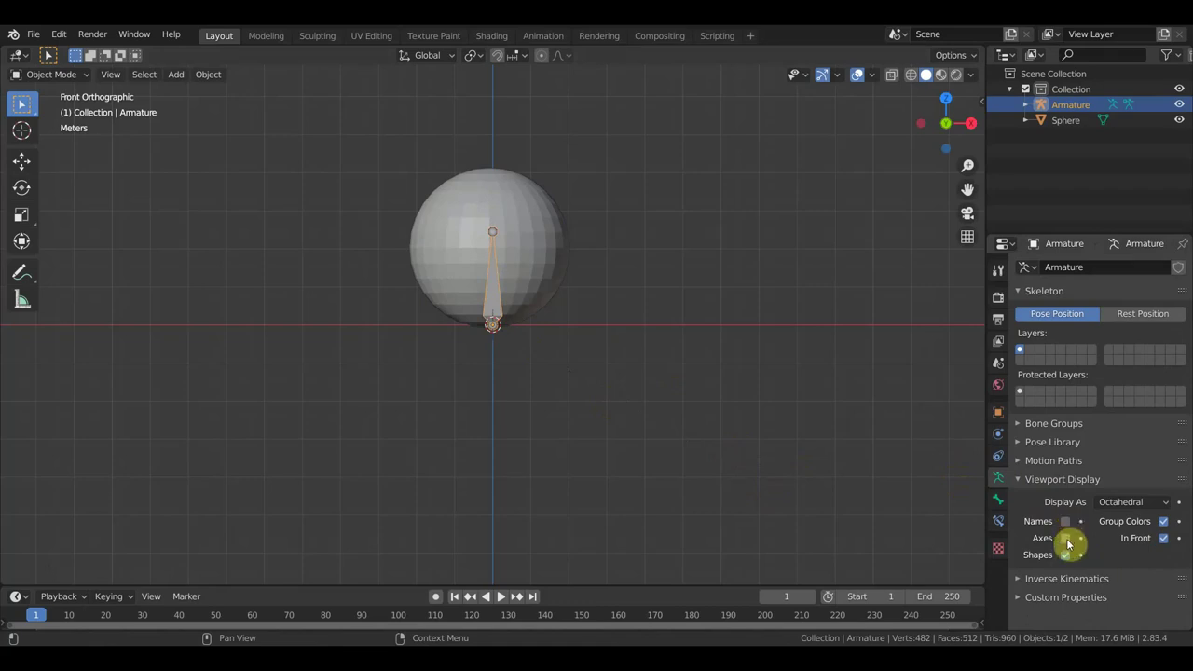
pyautogui.click(495, 247)
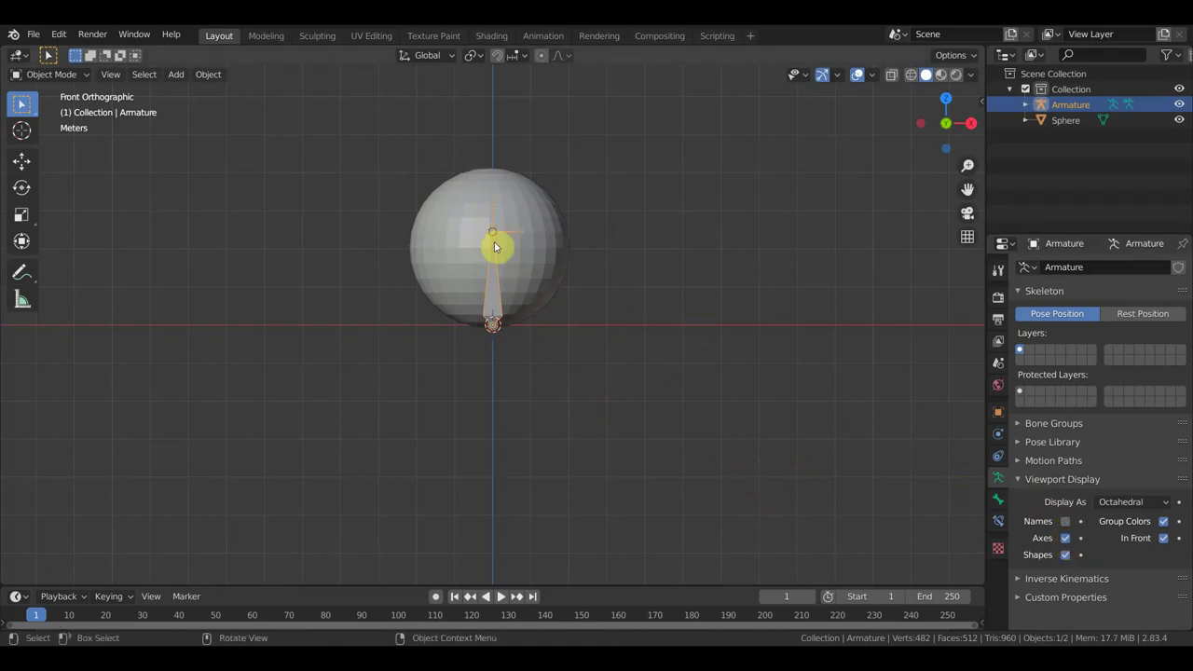
pyautogui.click(1068, 539)
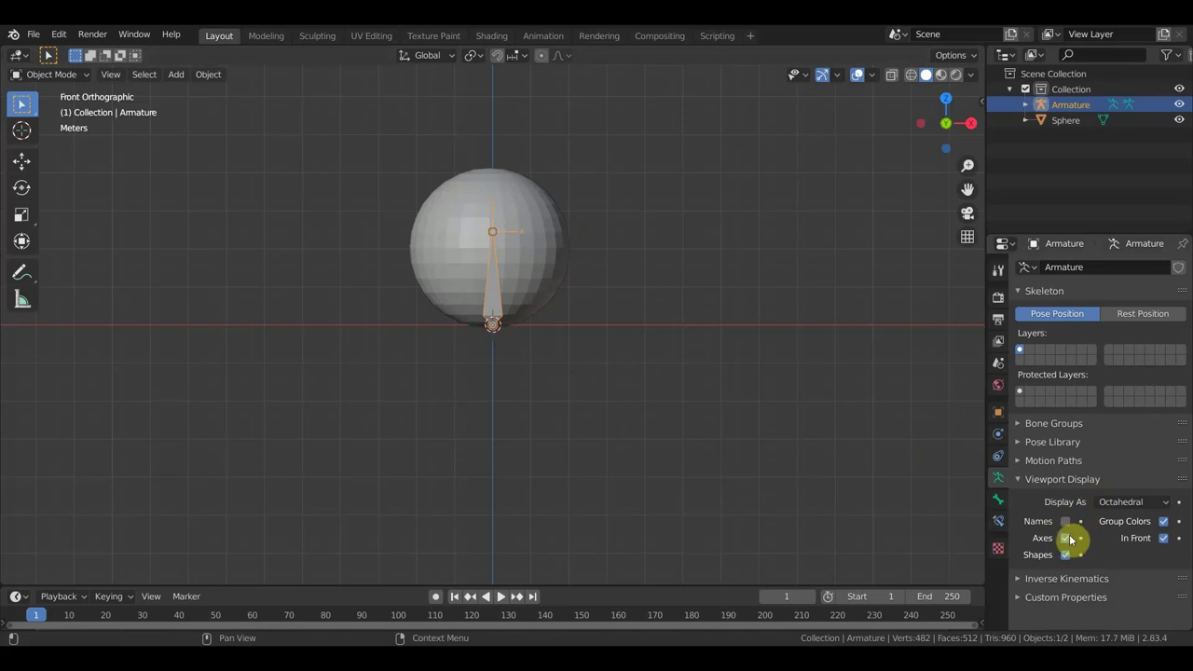
# - Show the properties of the bone named Bone with its Relations section expanded
pyautogui.click(998, 524)
pyautogui.click(998, 502)
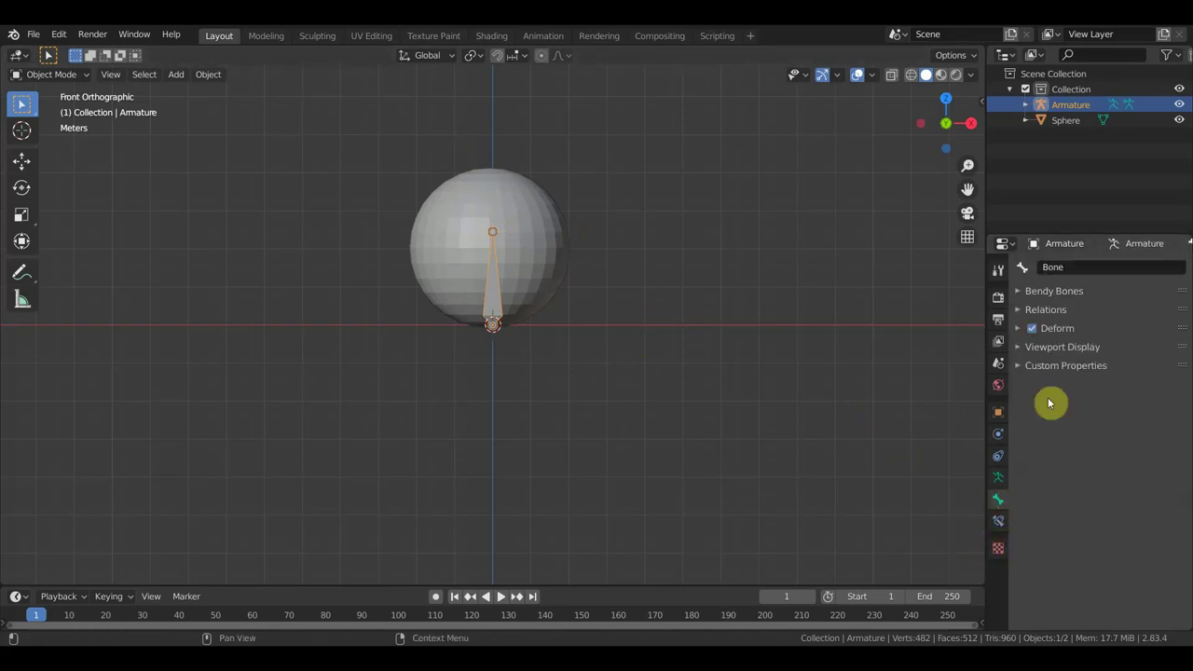
pyautogui.click(1013, 311)
# - Collapse the bone's relations and custom shape panels, then open the Add Bone Constraint list
pyautogui.click(1012, 312)
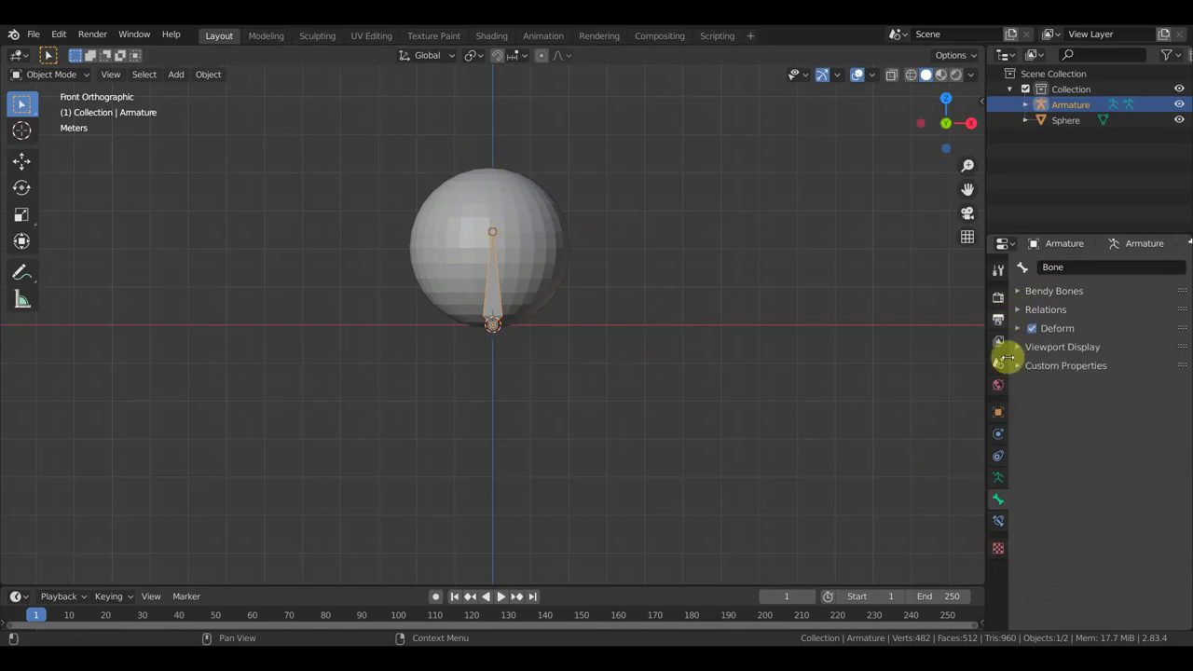
pyautogui.click(1019, 348)
pyautogui.click(1018, 347)
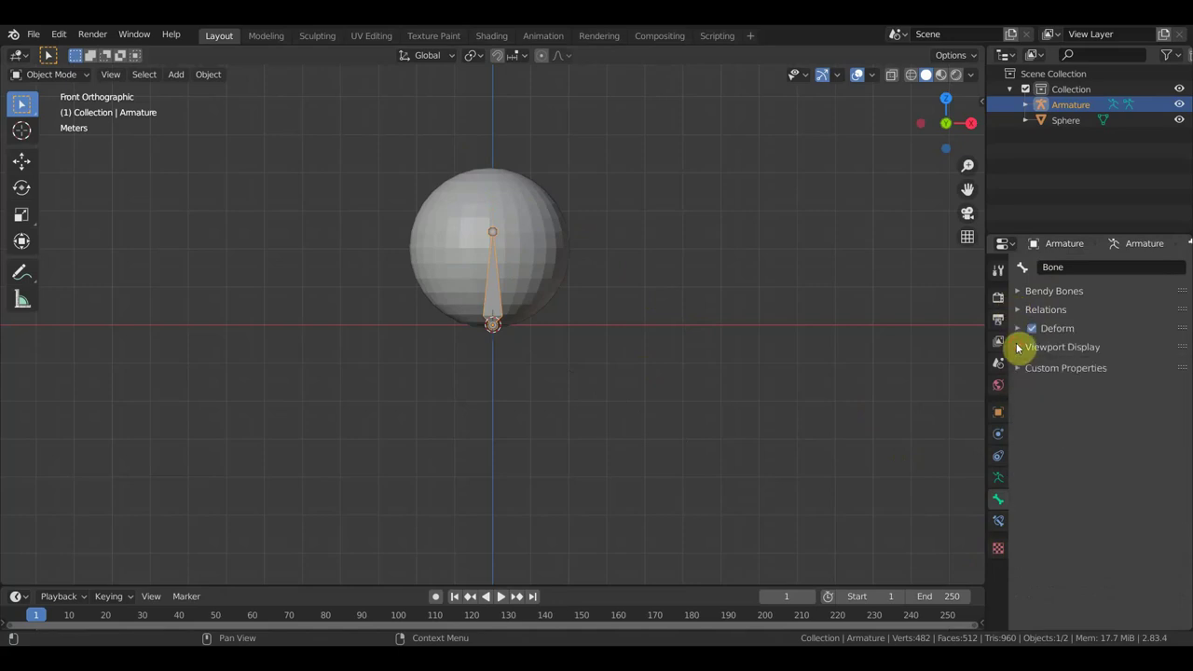
pyautogui.click(998, 522)
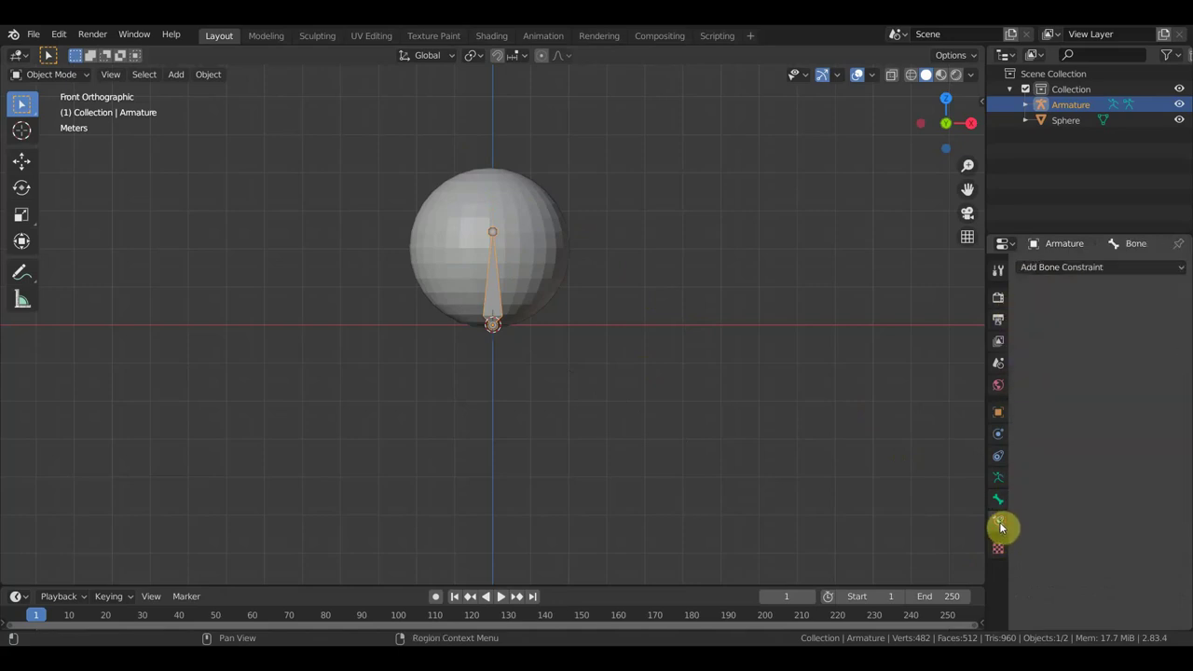
pyautogui.click(1059, 271)
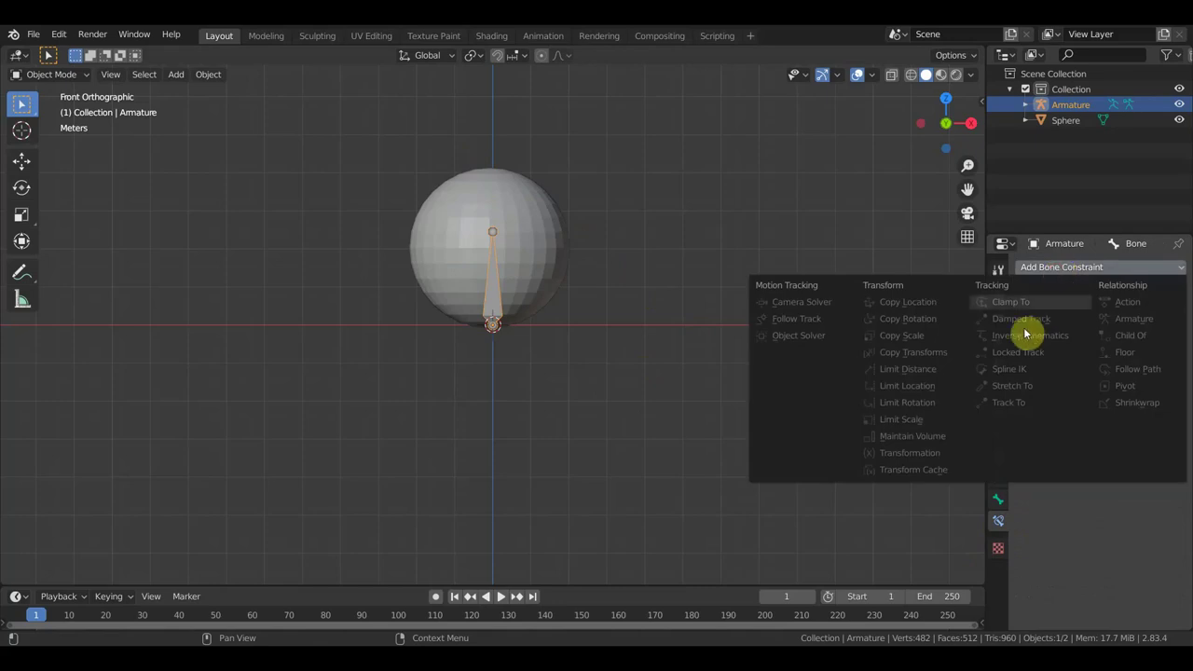
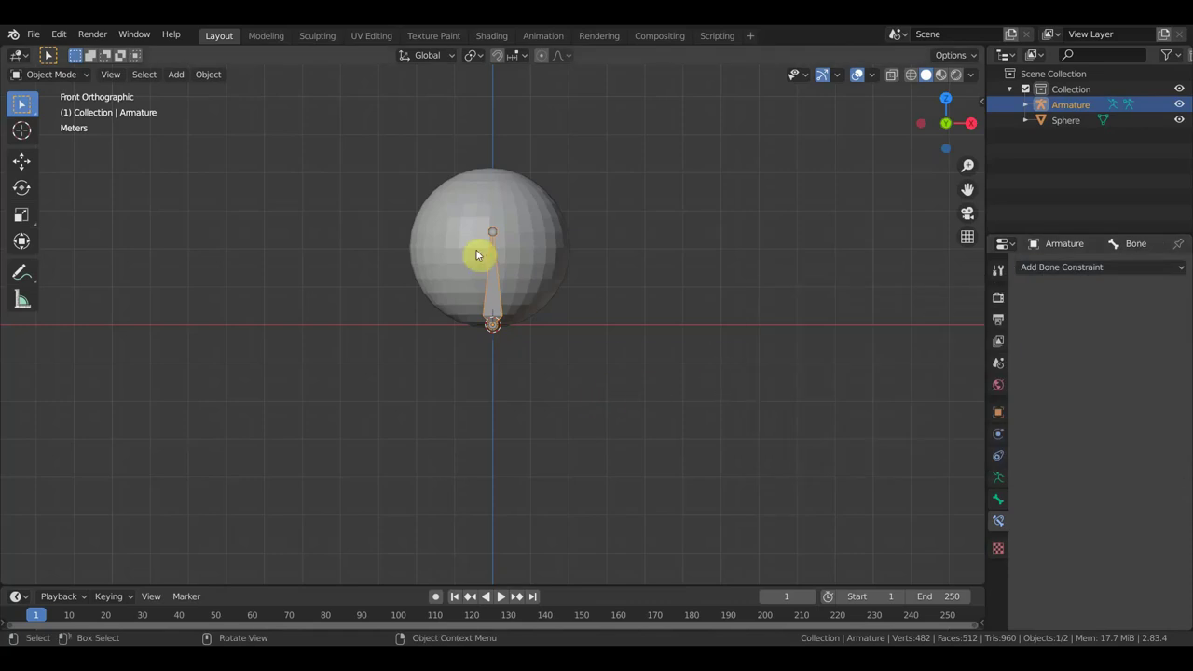
# - In Edit Mode, extrude a second bone to the right from the vertical bone's tip
pyautogui.click(56, 75)
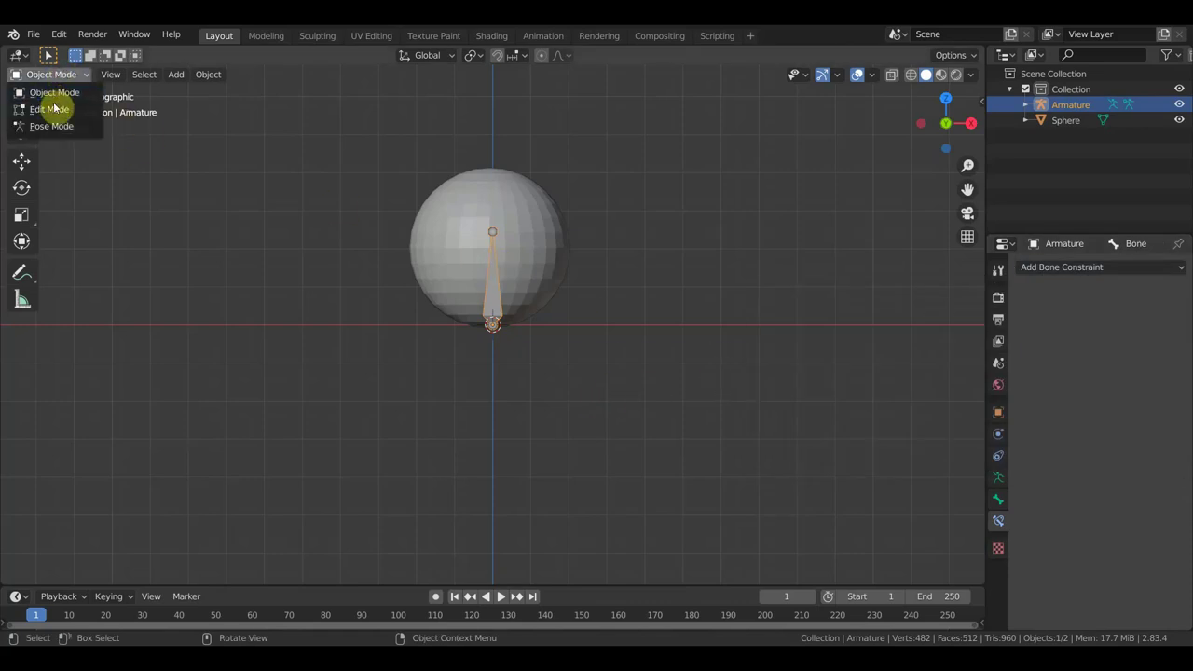
pyautogui.click(53, 106)
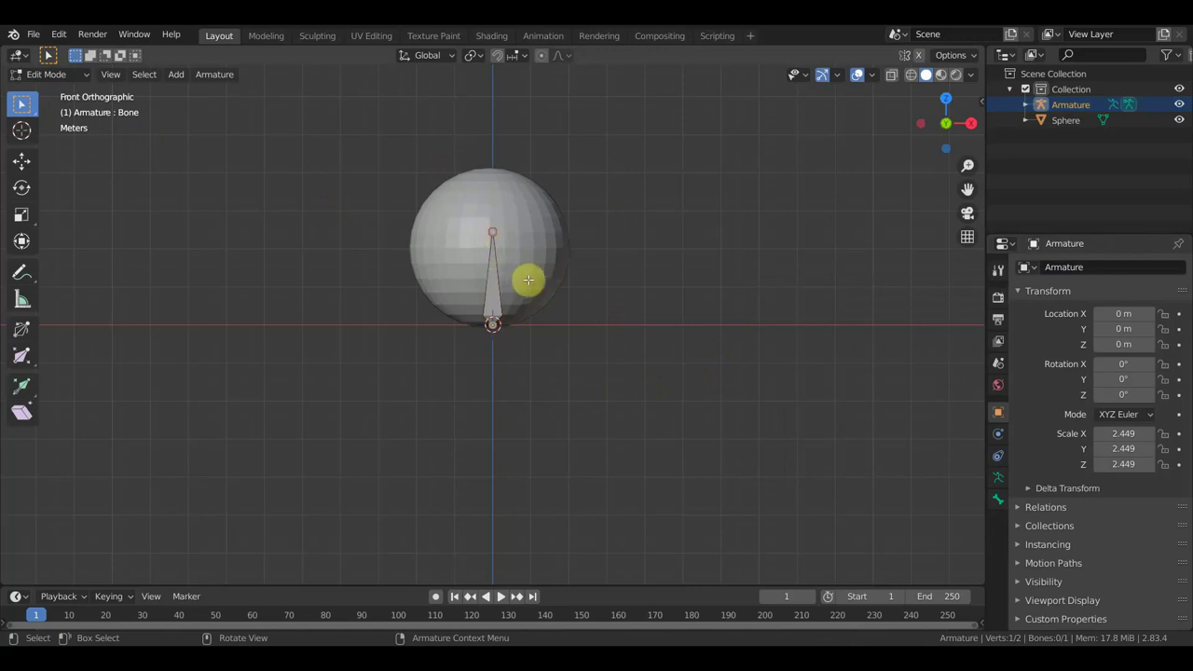
pyautogui.press('e')
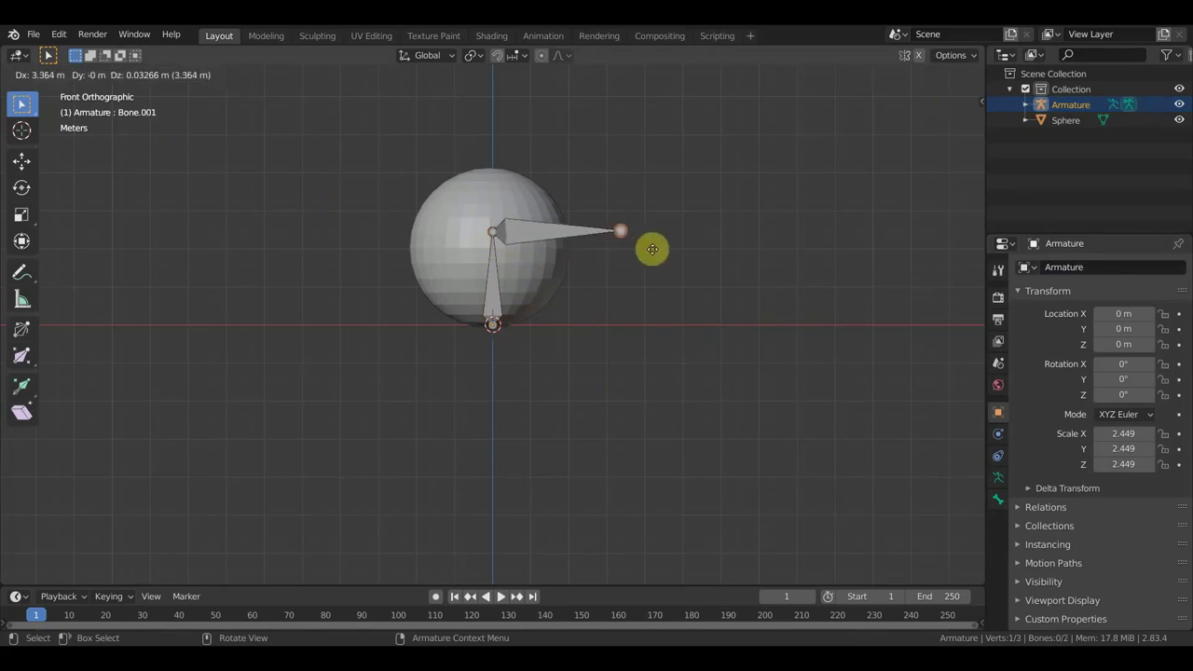
pyautogui.click(652, 249)
# - Clear Bone.001's parent and move it so its head sits just below the first bone's tip
pyautogui.click(550, 227)
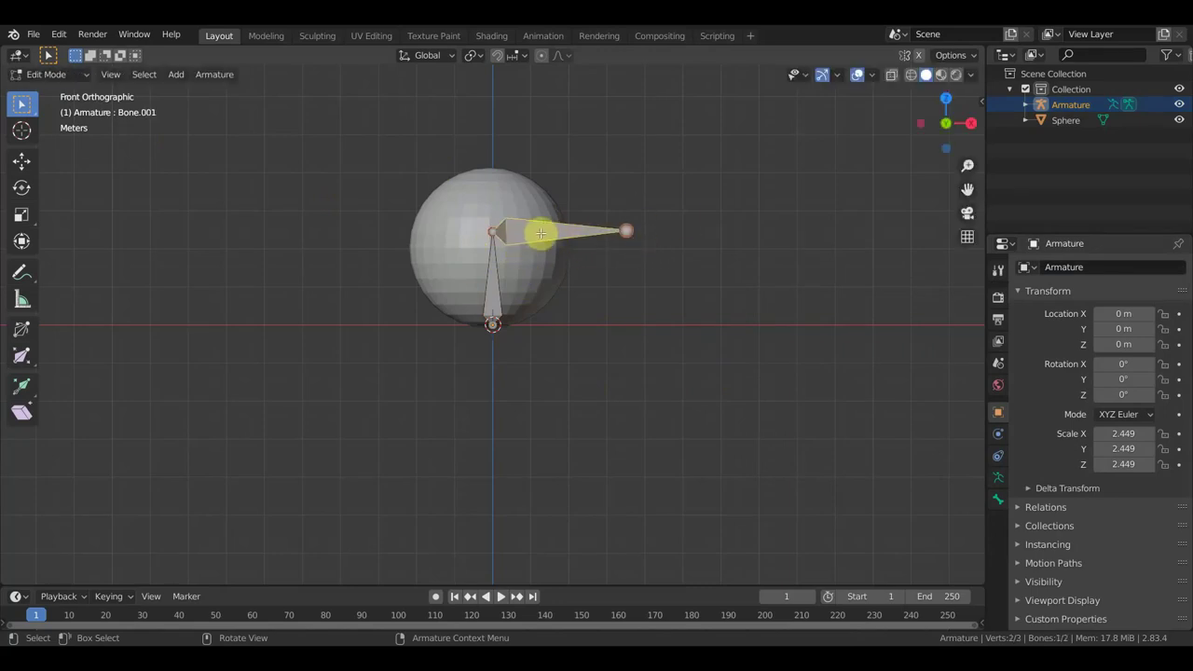
pyautogui.hotkey('alt', 'p')
pyautogui.click(727, 208)
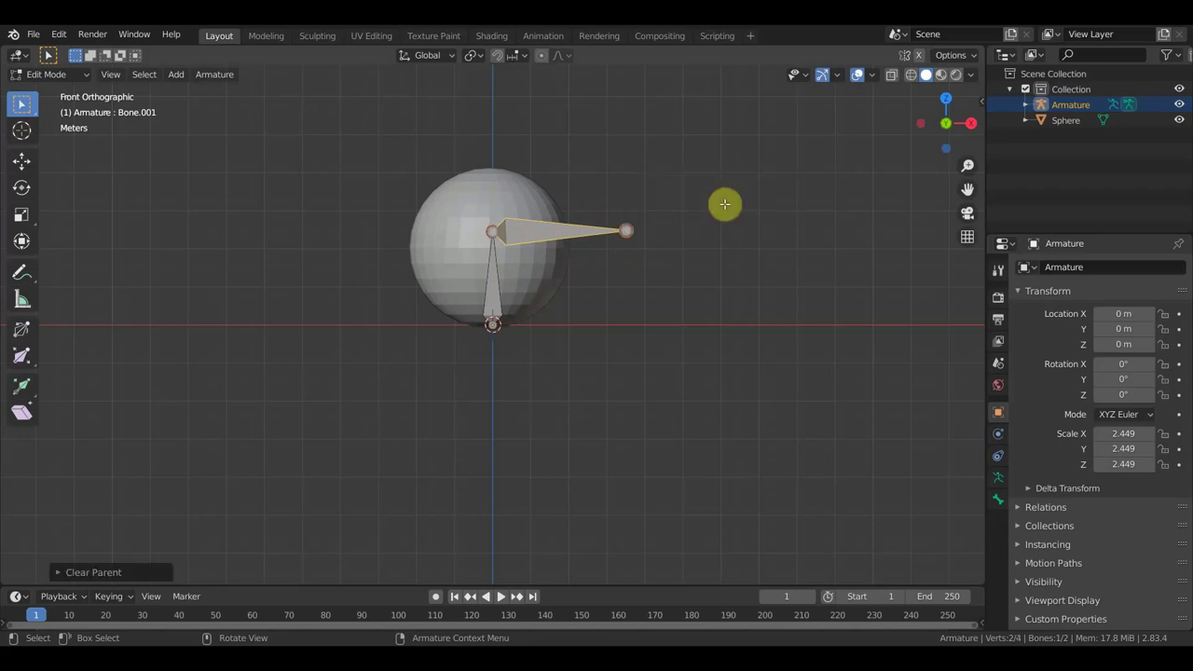
pyautogui.press('g')
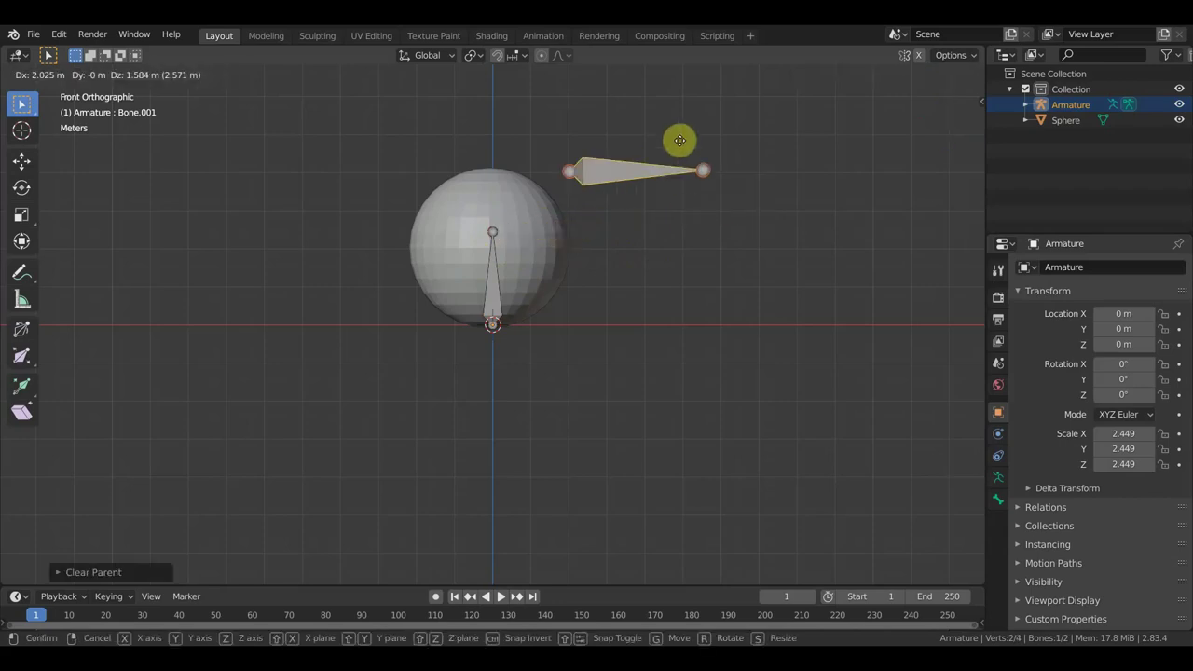
pyautogui.click(562, 235)
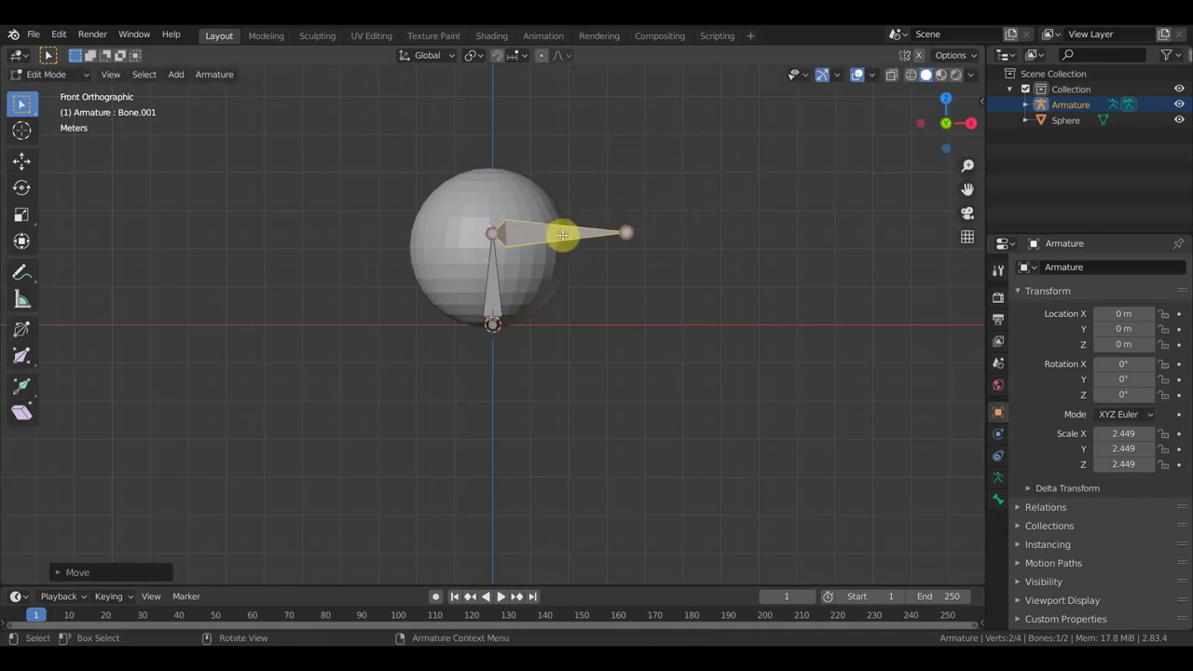
pyautogui.hotkey('ctrl', 'z')
pyautogui.hotkey('ctrl', 'z')
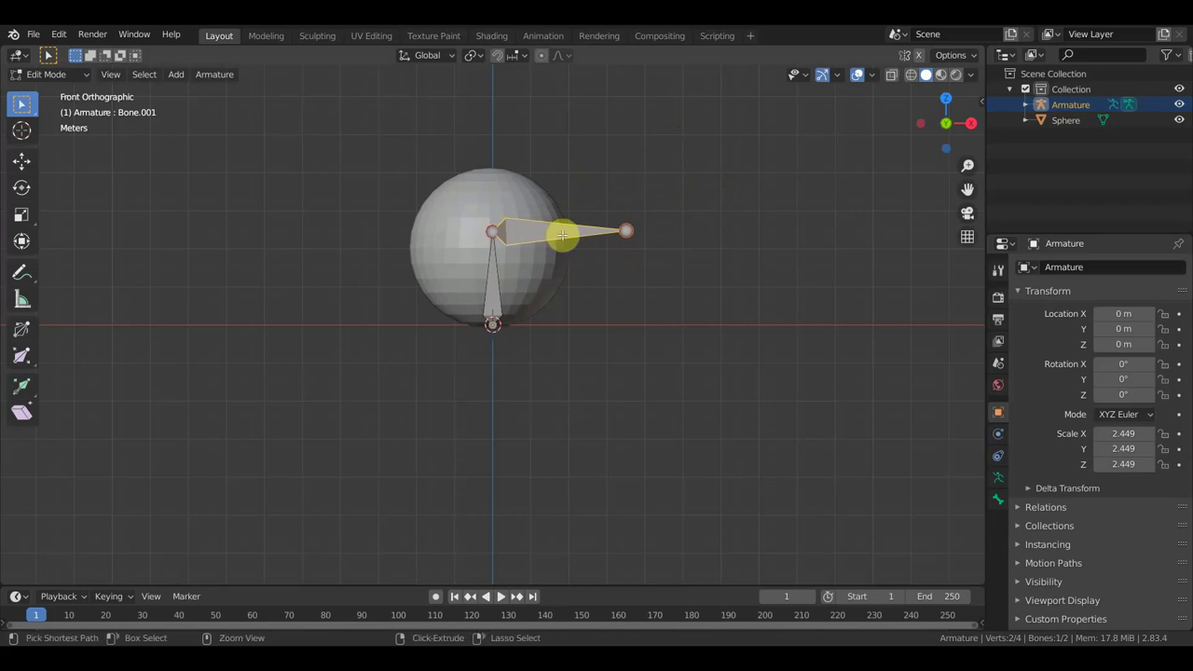
pyautogui.press('g')
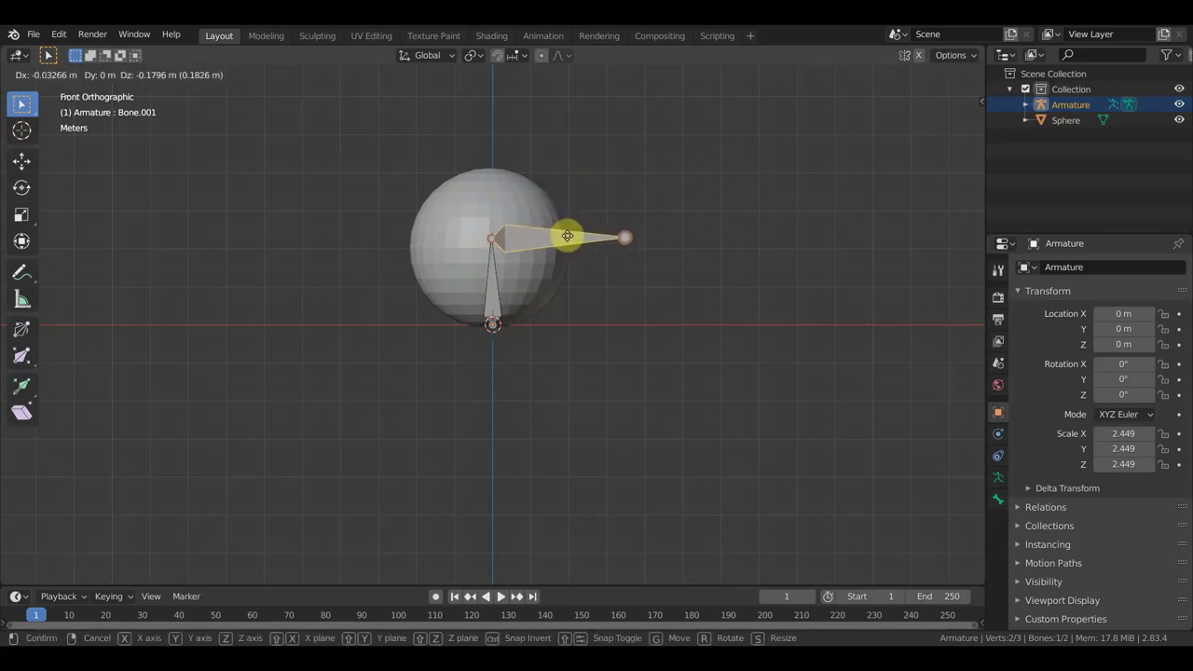
pyautogui.click(566, 236)
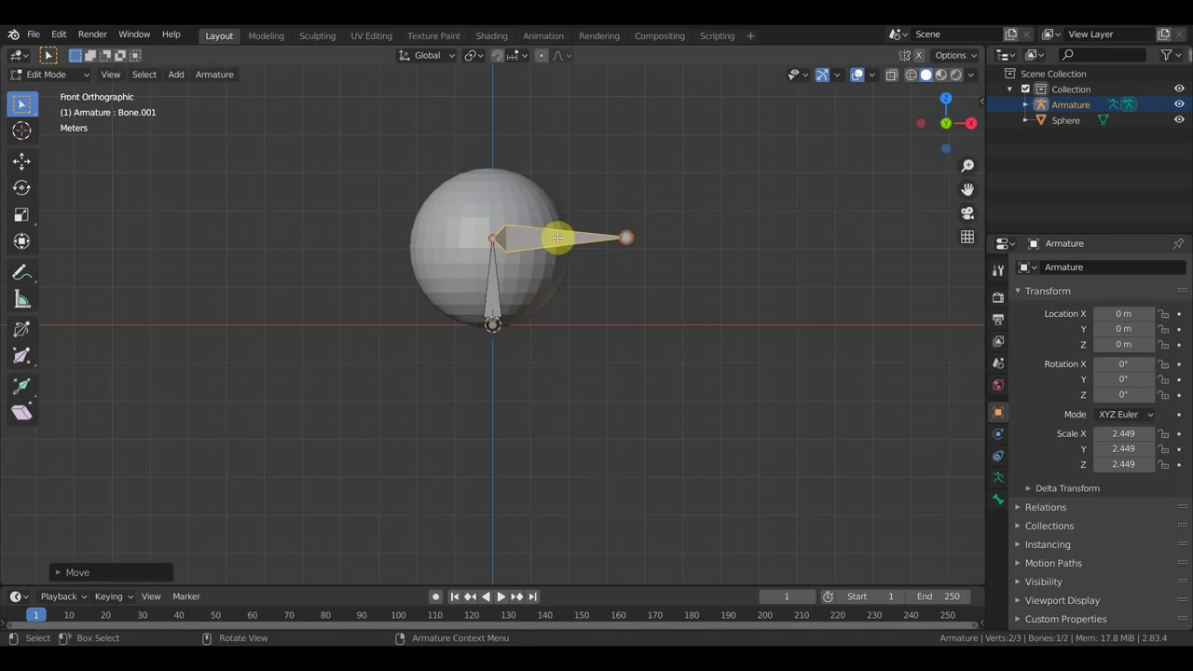
pyautogui.rightClick(557, 238)
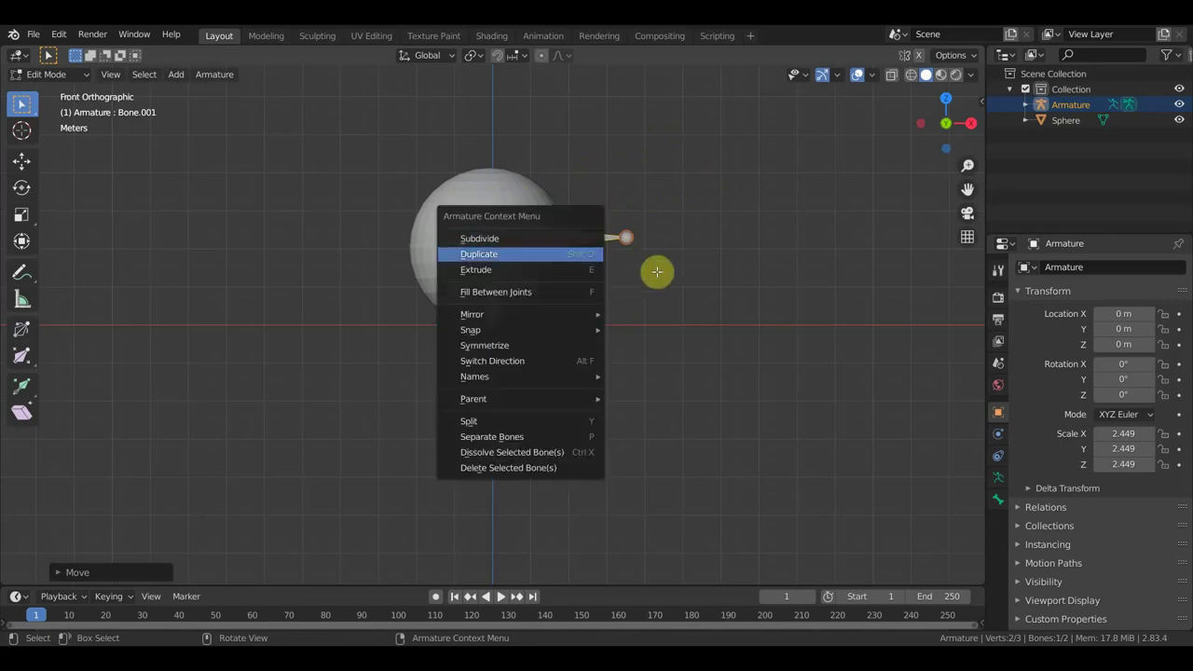
pyautogui.rightClick(658, 327)
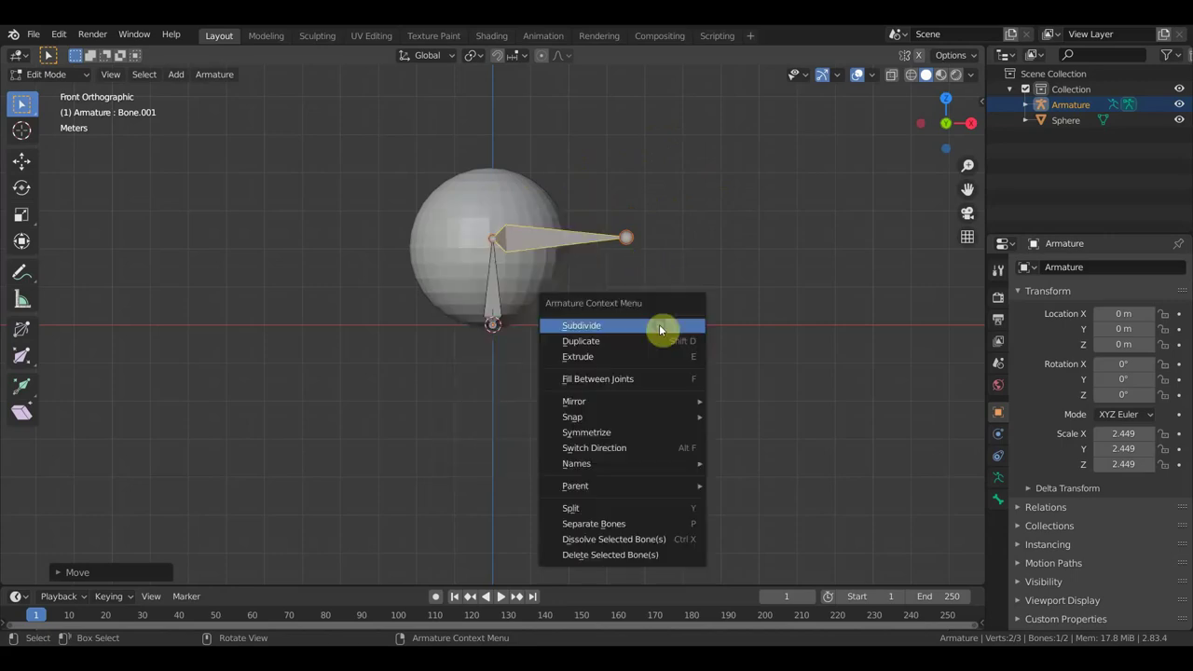
pyautogui.click(624, 448)
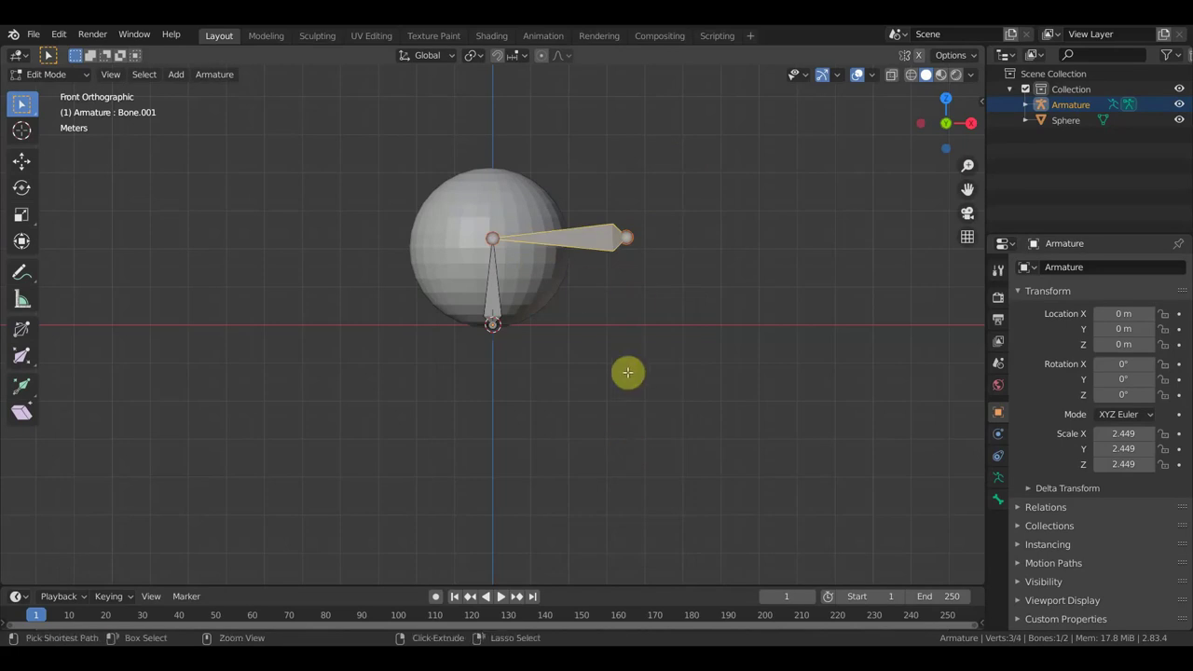
pyautogui.hotkey('ctrl', 'z')
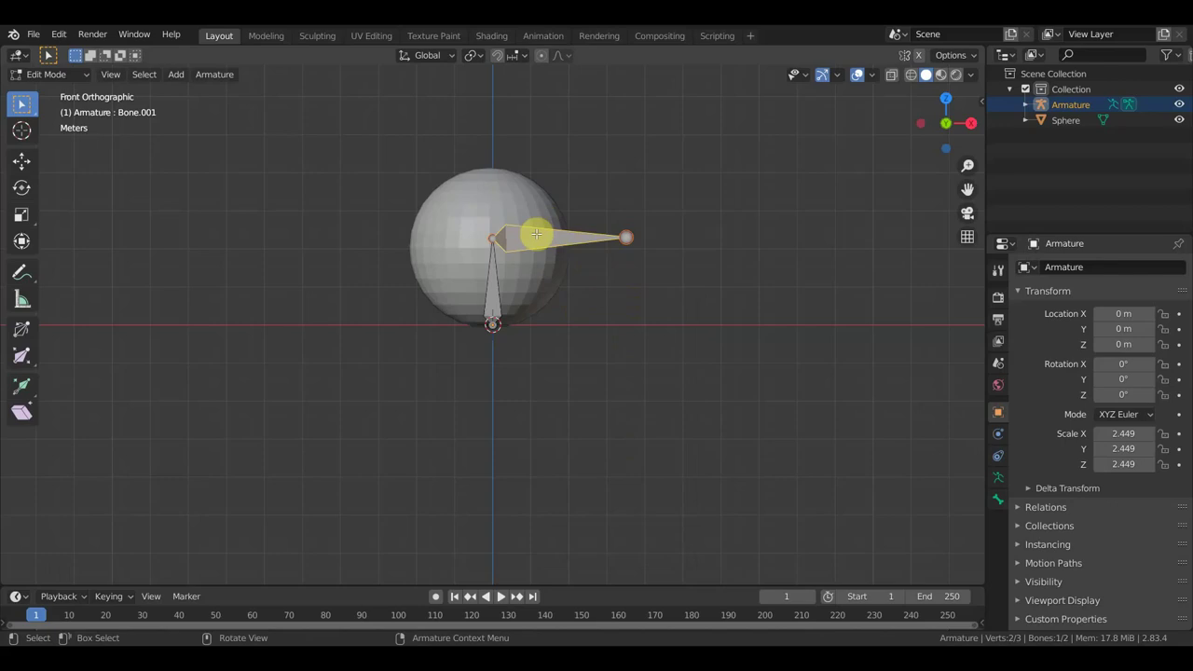
pyautogui.rightClick(570, 354)
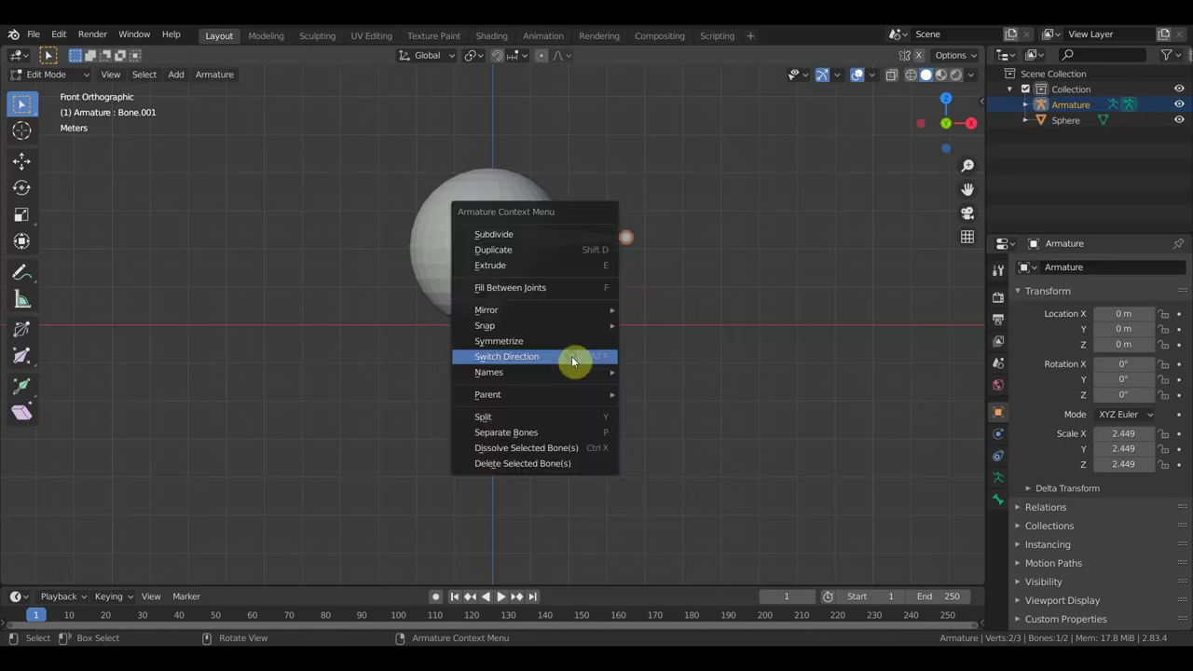
pyautogui.click(520, 234)
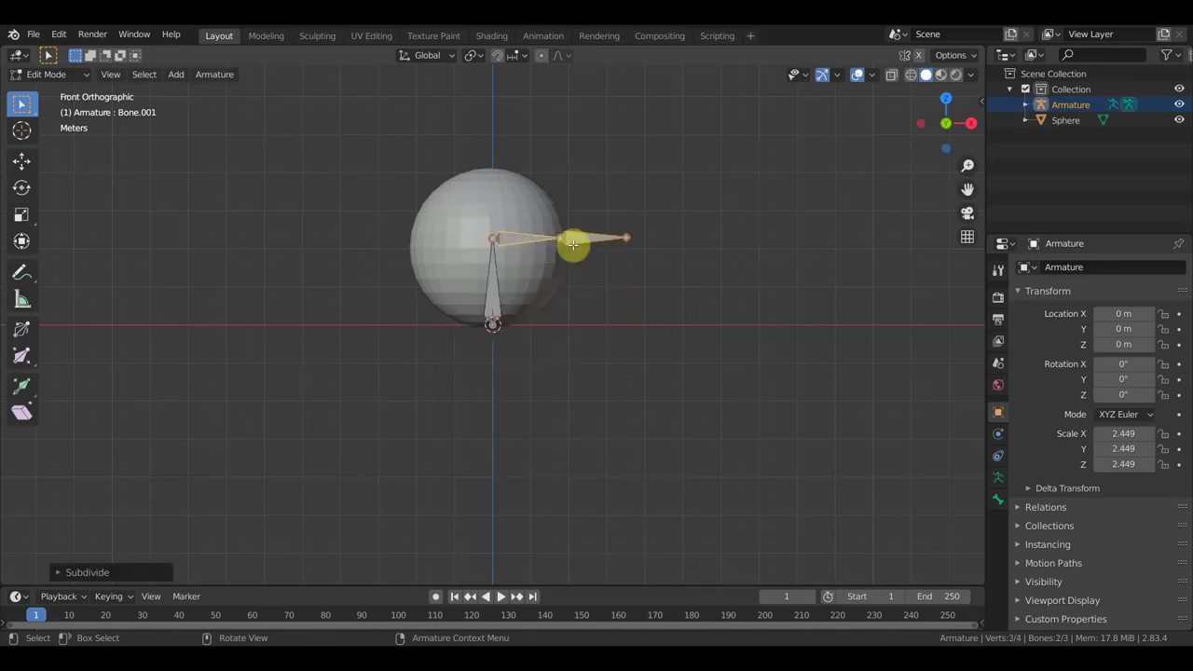
pyautogui.click(61, 573)
pyautogui.click(254, 568)
pyautogui.click(255, 567)
pyautogui.click(255, 568)
pyautogui.click(255, 568)
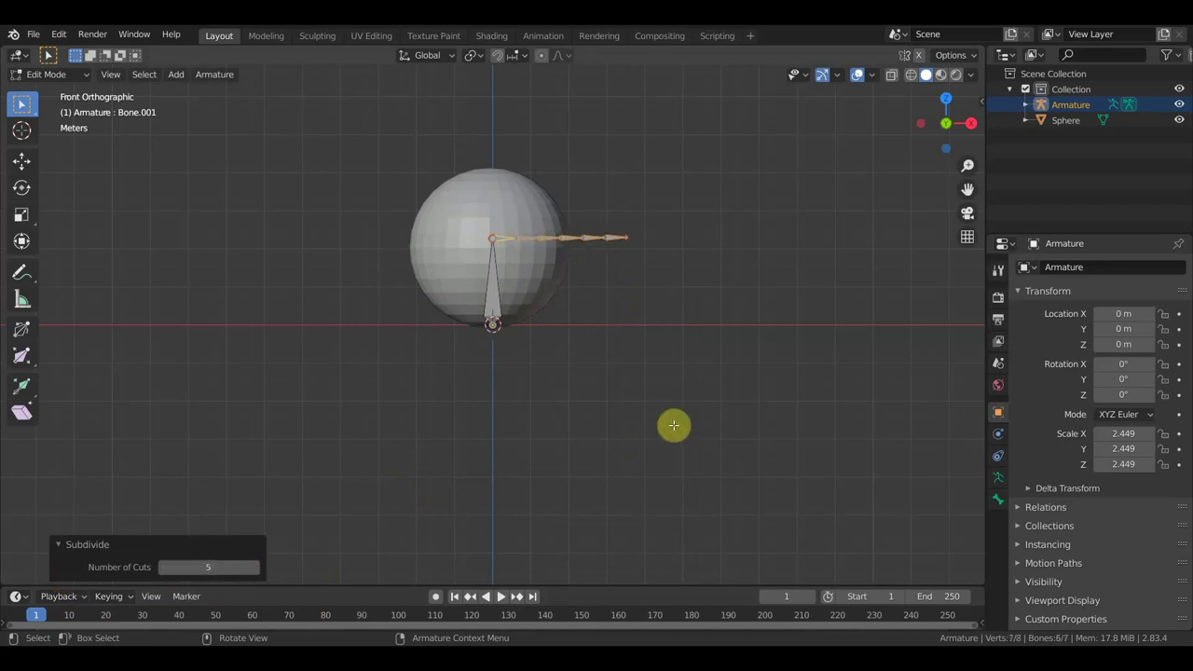
pyautogui.hotkey('ctrl', 'z')
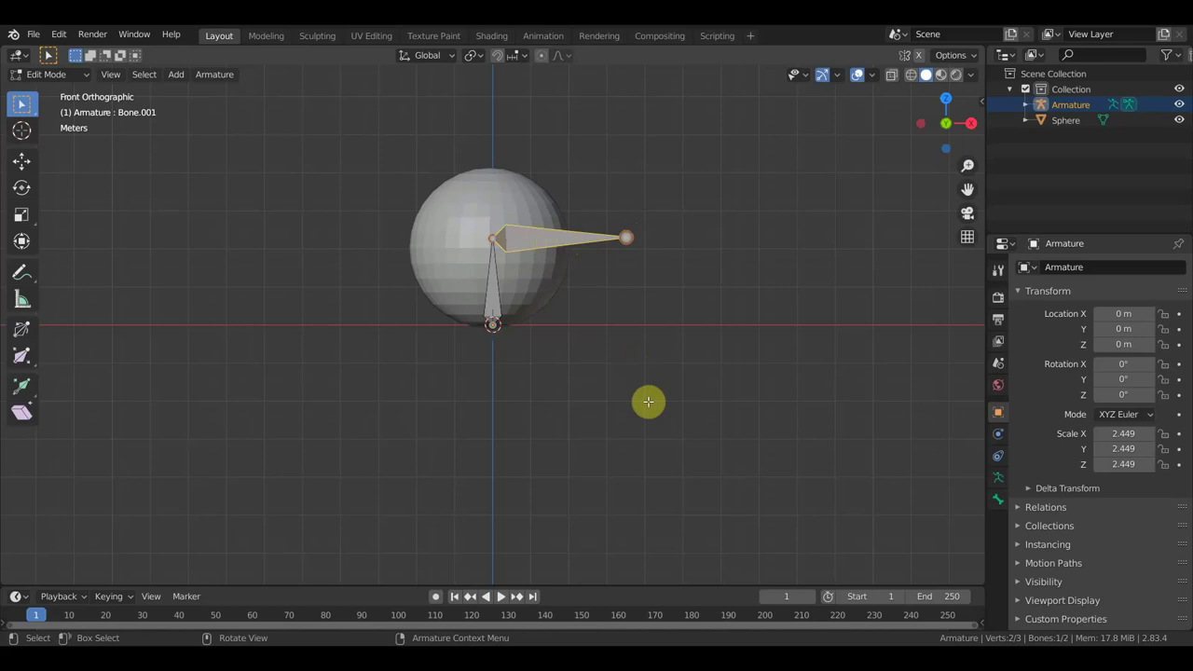
pyautogui.hotkey('shift', 'g')
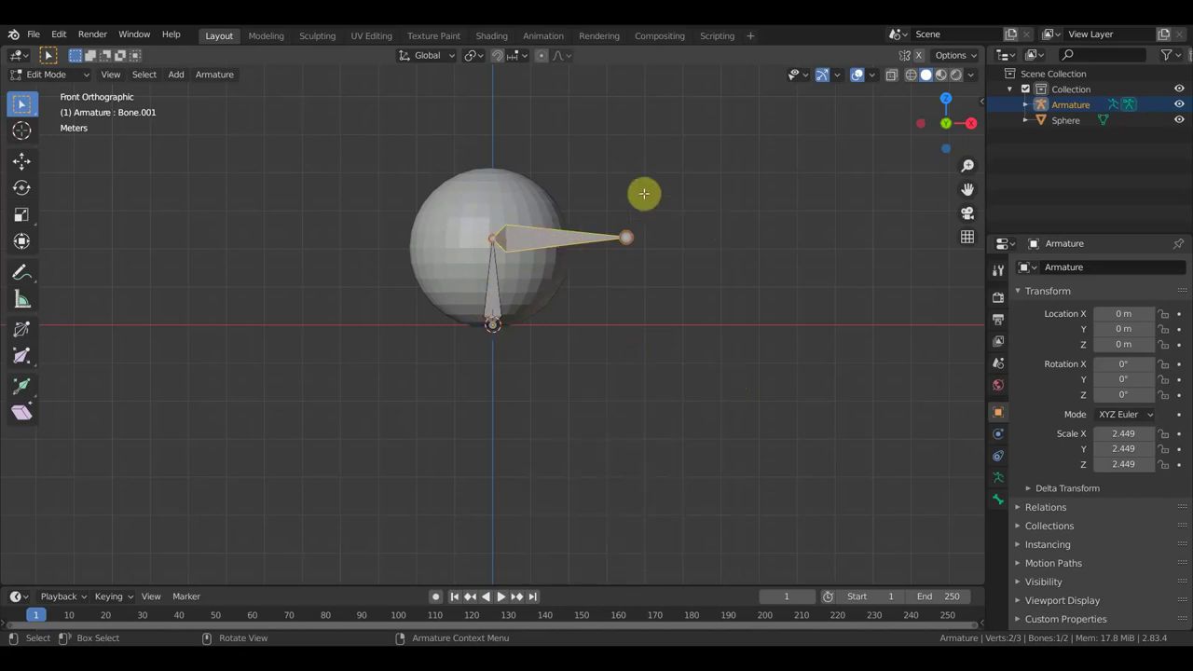
# - Duplicate the horizontal bone and mirror the copy across the global X axis
pyautogui.rightClick(677, 203)
pyautogui.moveTo(590, 275)
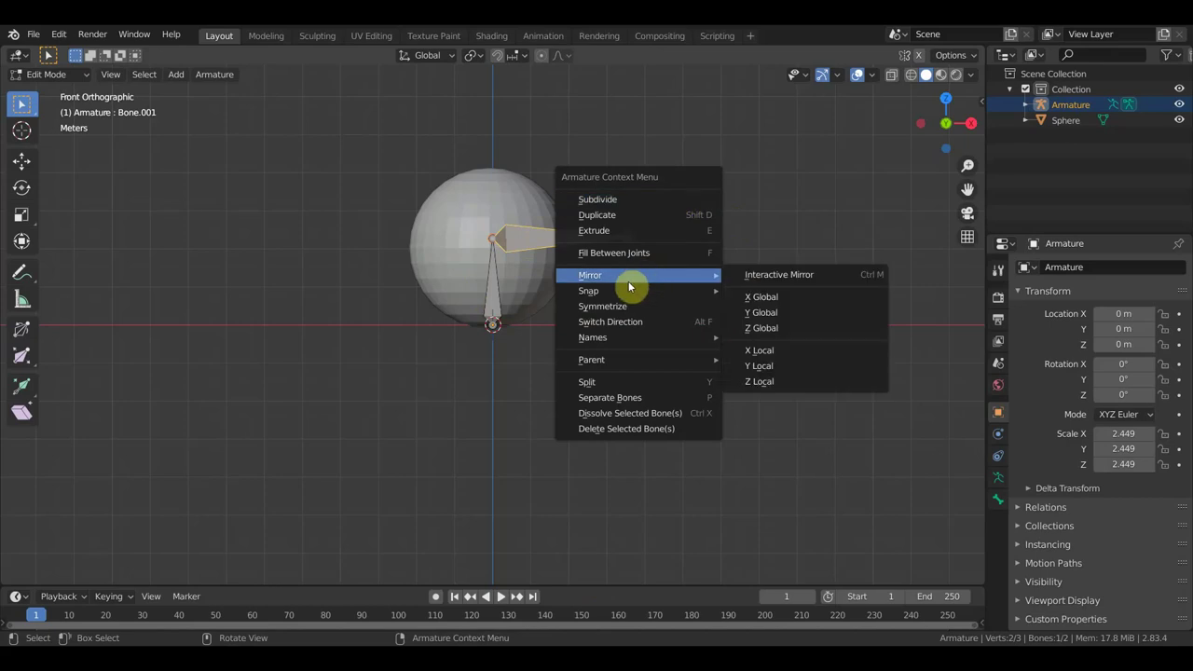
pyautogui.click(770, 298)
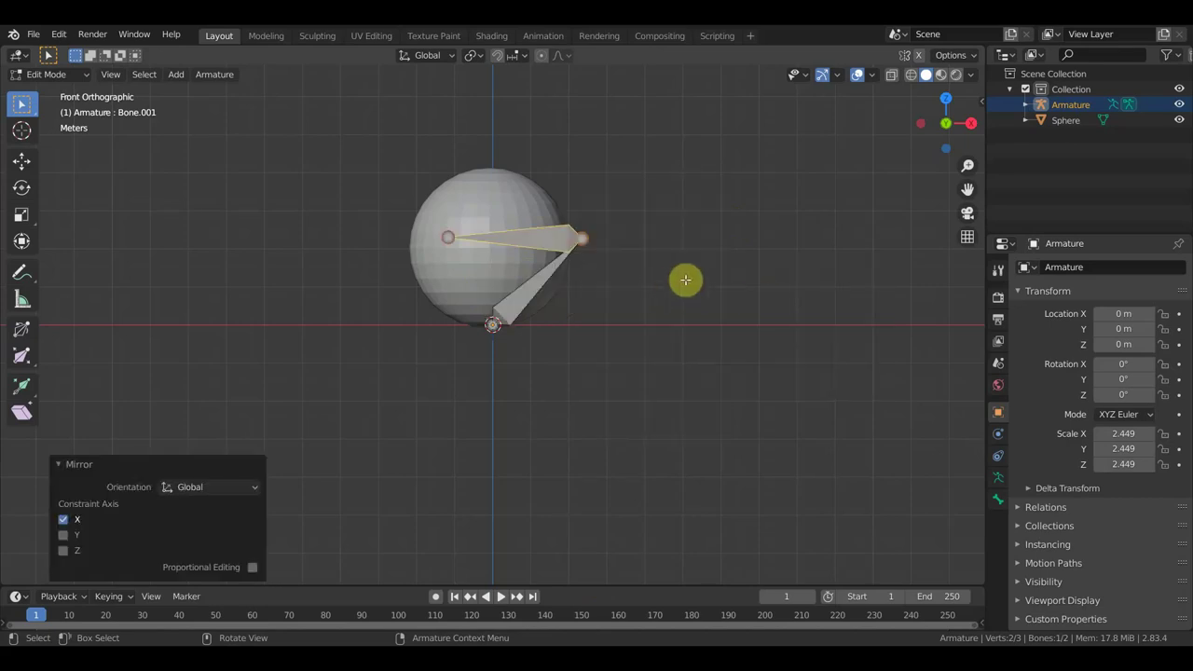
pyautogui.hotkey('ctrl', 'z')
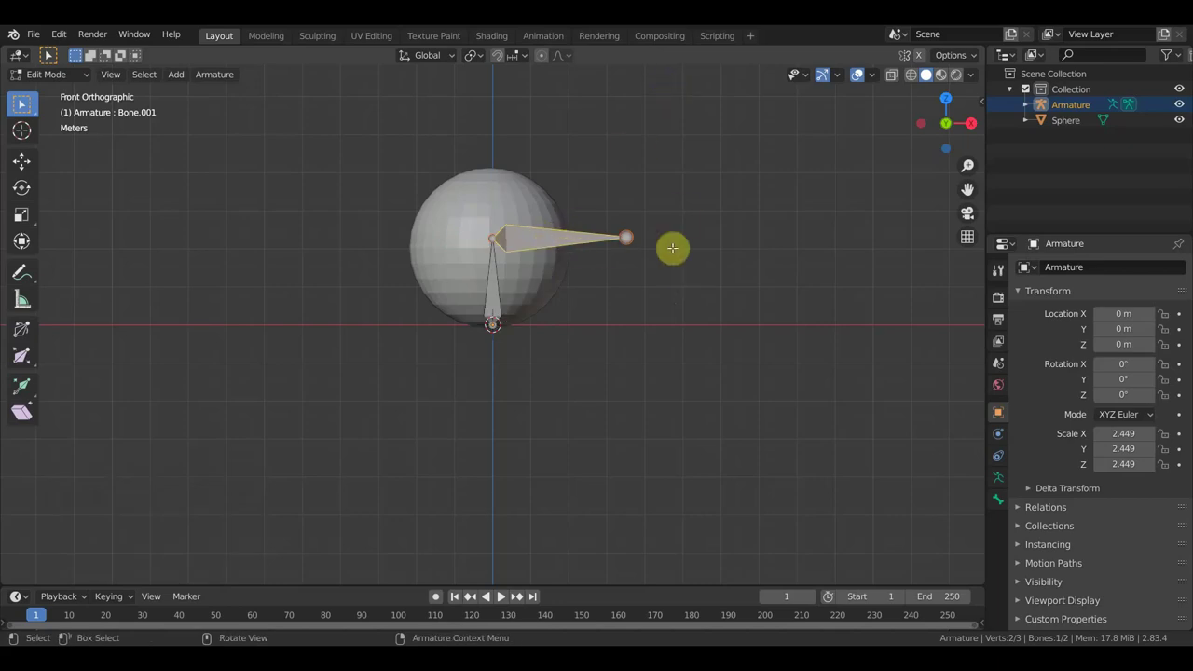
pyautogui.hotkey('shift', 'd')
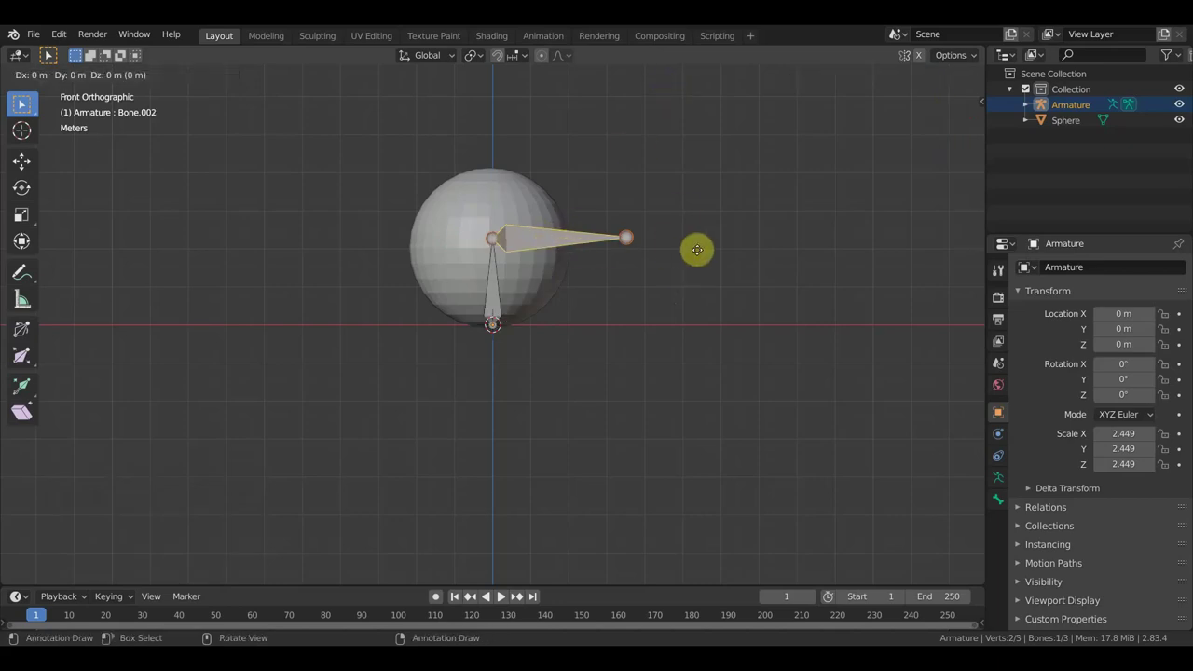
pyautogui.rightClick(698, 250)
pyautogui.rightClick(556, 238)
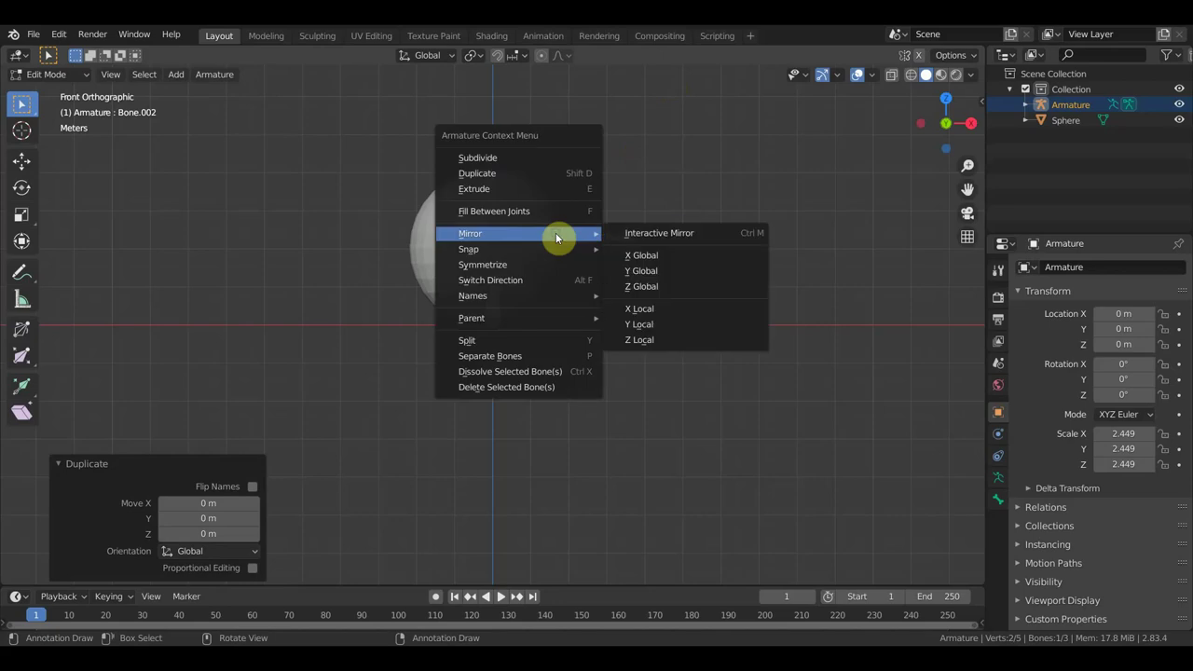
pyautogui.moveTo(519, 233)
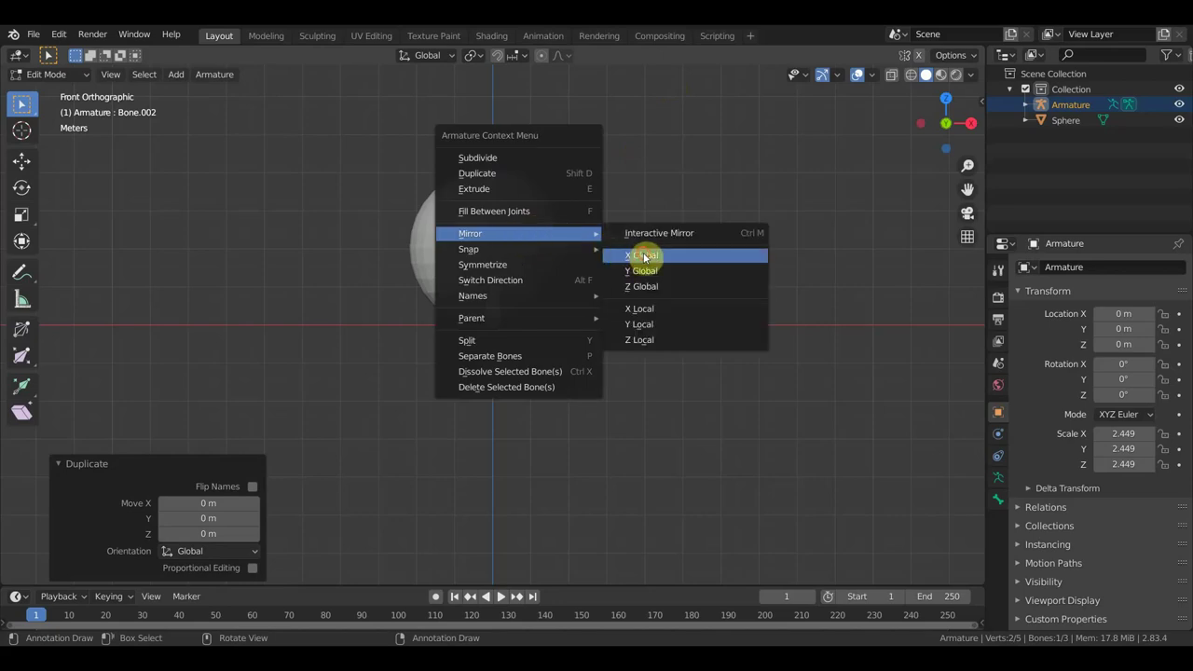
pyautogui.click(643, 255)
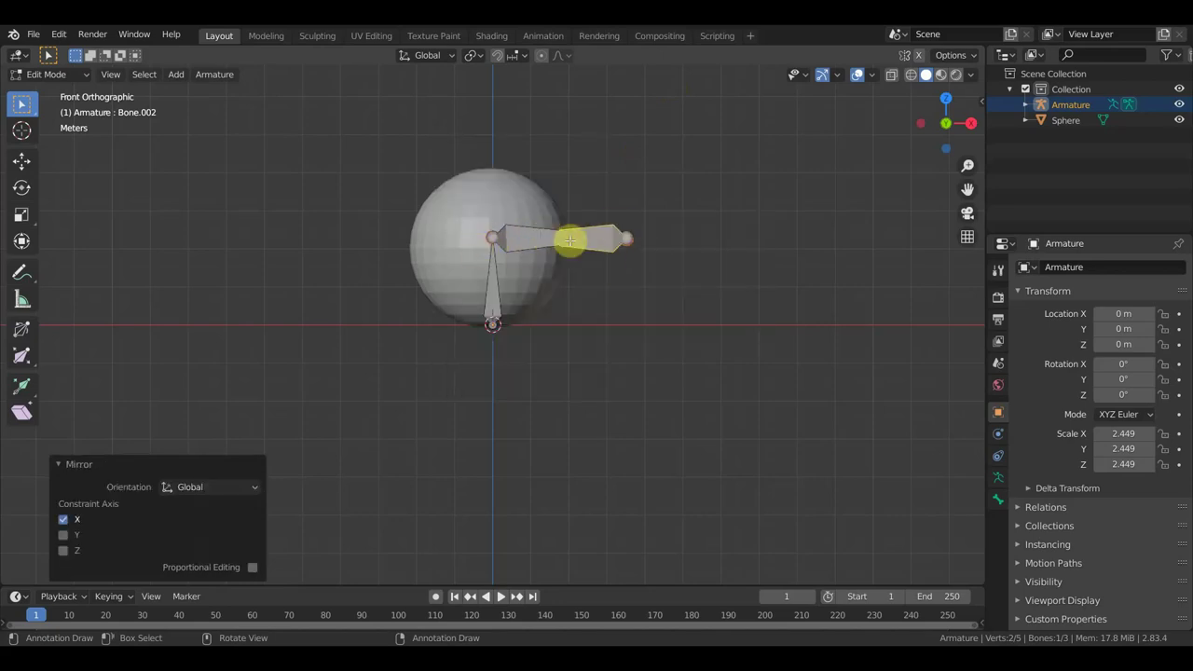
# - Move the mirrored Bone.002 -3.5764 m in X so it points left from the vertical bone's top
pyautogui.click(26, 162)
pyautogui.click(627, 241)
pyautogui.moveTo(624, 235)
pyautogui.mouseDown()
pyautogui.moveTo(475, 234)
pyautogui.moveTo(486, 238)
pyautogui.mouseUp()
pyautogui.click(486, 238)
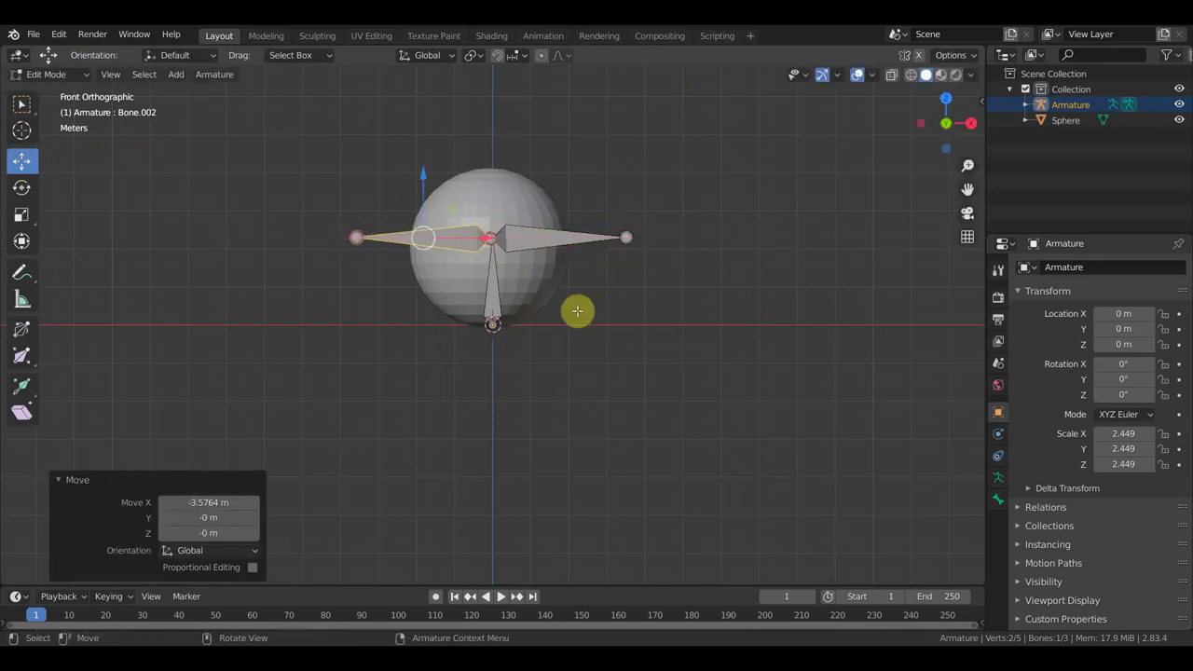
# - Rotate the vertical bone slightly, about -0.732° around Z
pyautogui.click(492, 291)
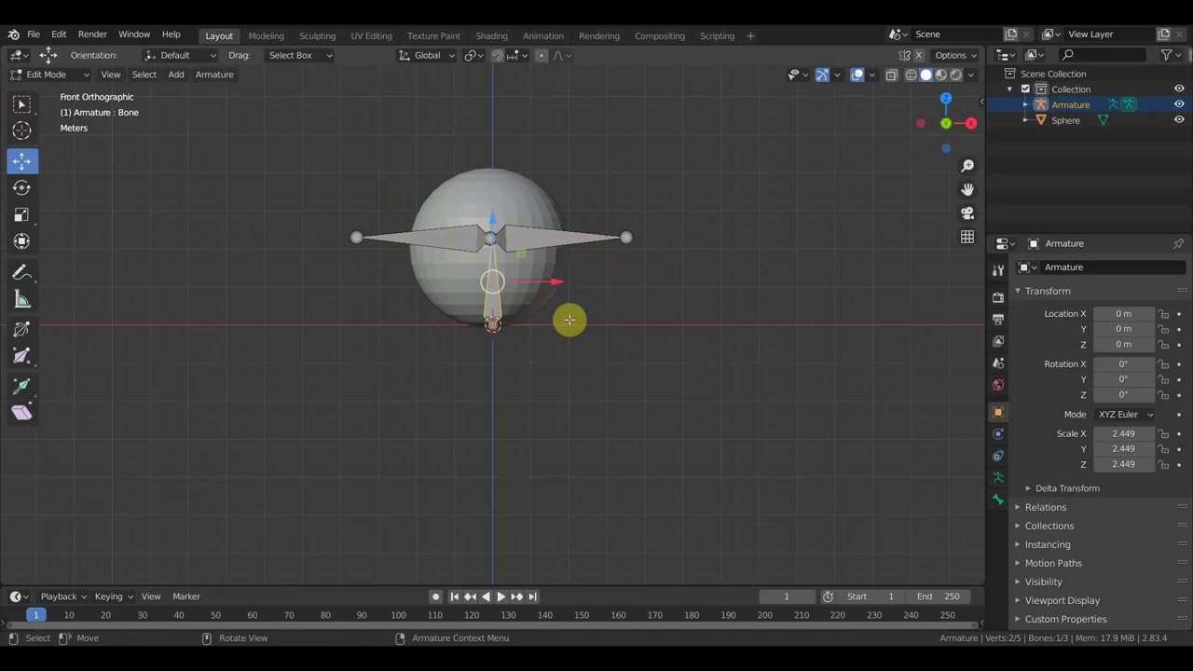
pyautogui.press('r')
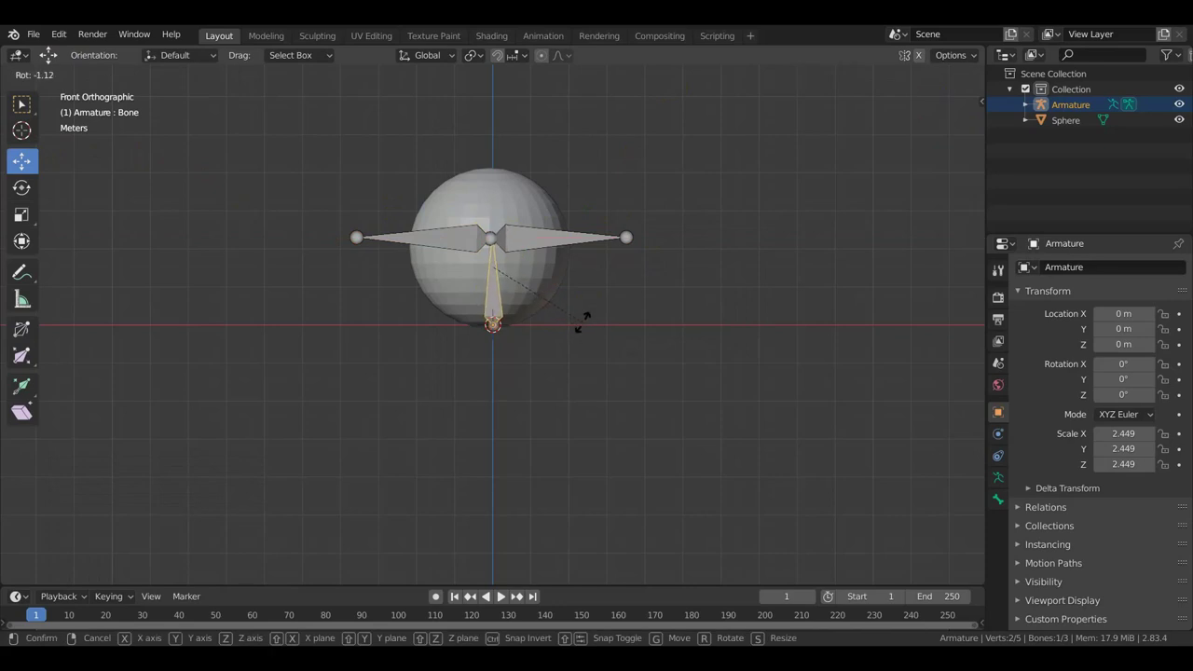
pyautogui.click(580, 323)
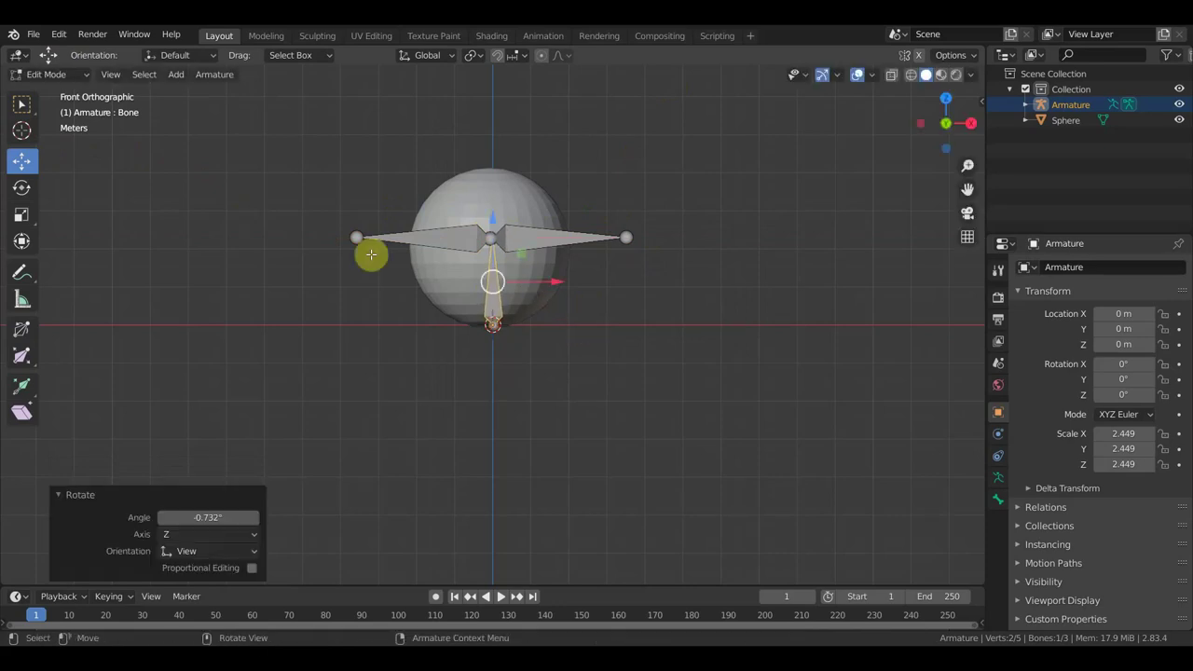
# - Disconnect the vertical bone from its parent and nudge it into a new position
pyautogui.click(22, 104)
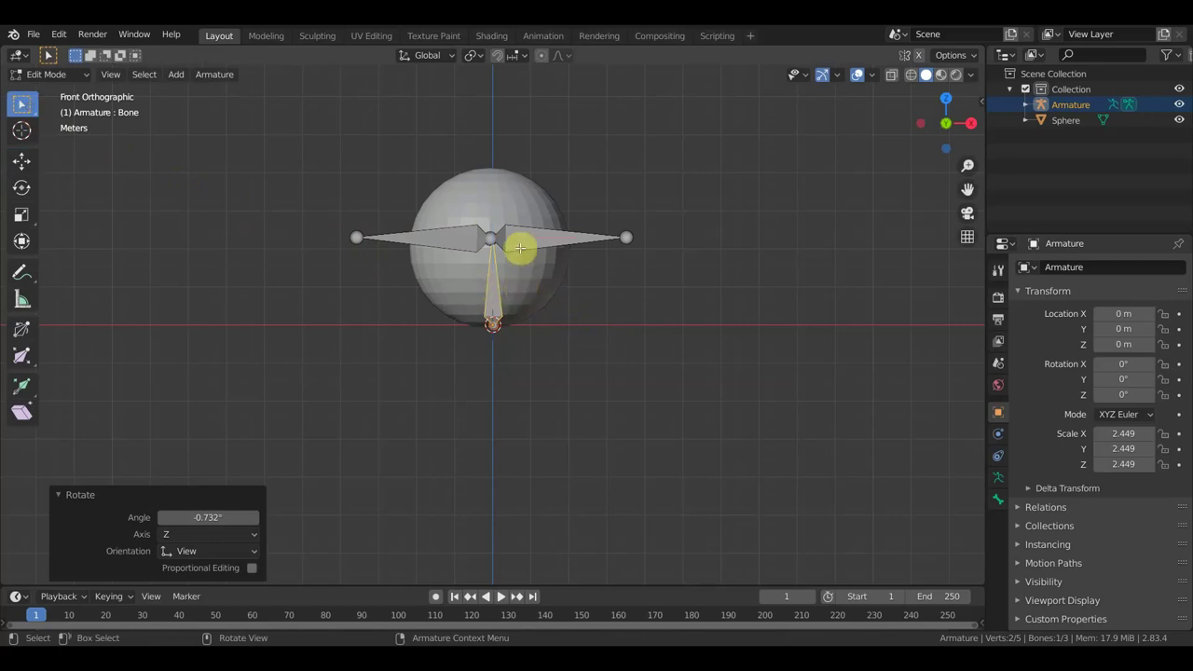
pyautogui.rightClick(603, 359)
pyautogui.moveTo(520, 360)
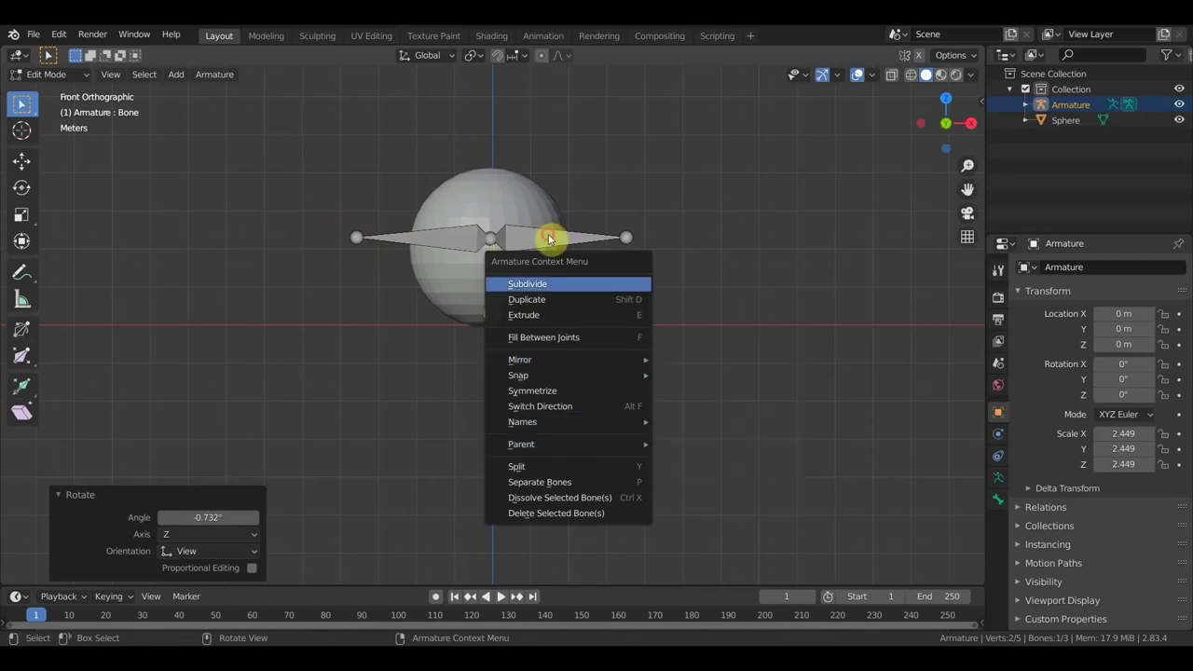
pyautogui.press('Escape')
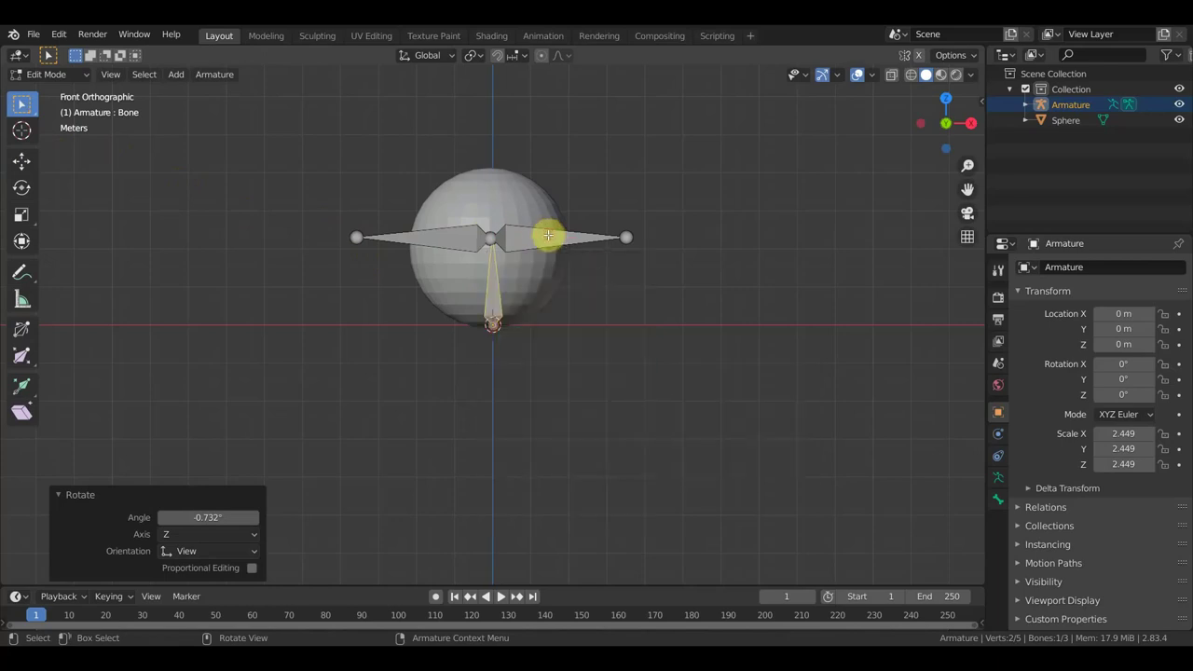
pyautogui.hotkey('alt', 'p')
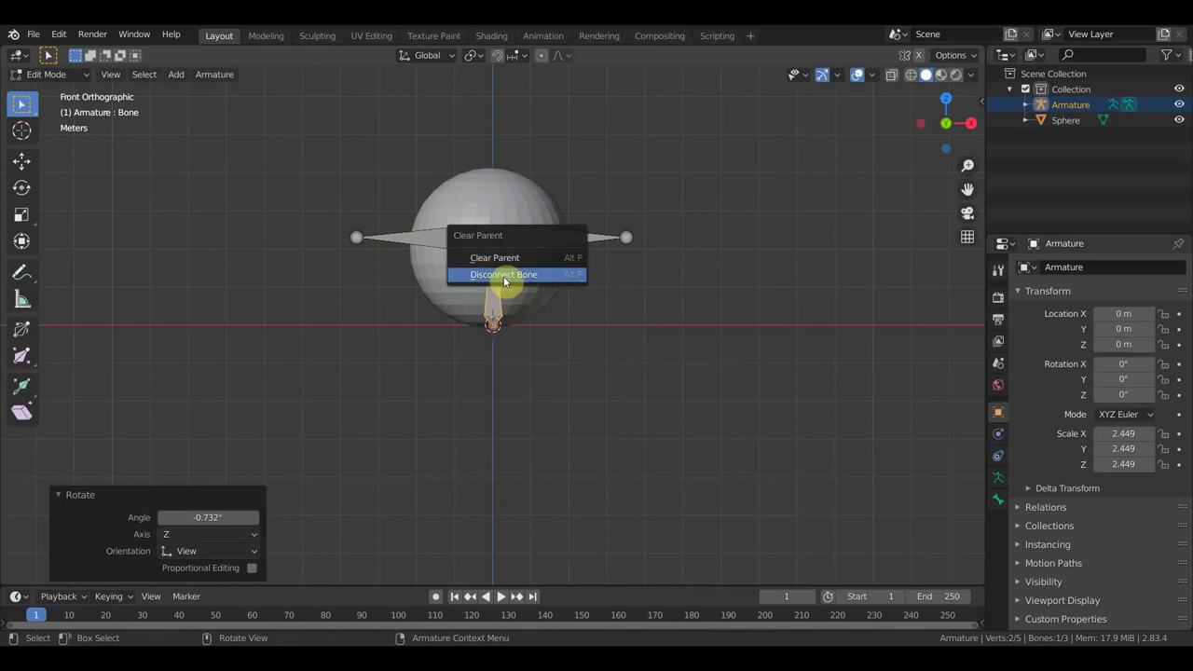
pyautogui.click(507, 274)
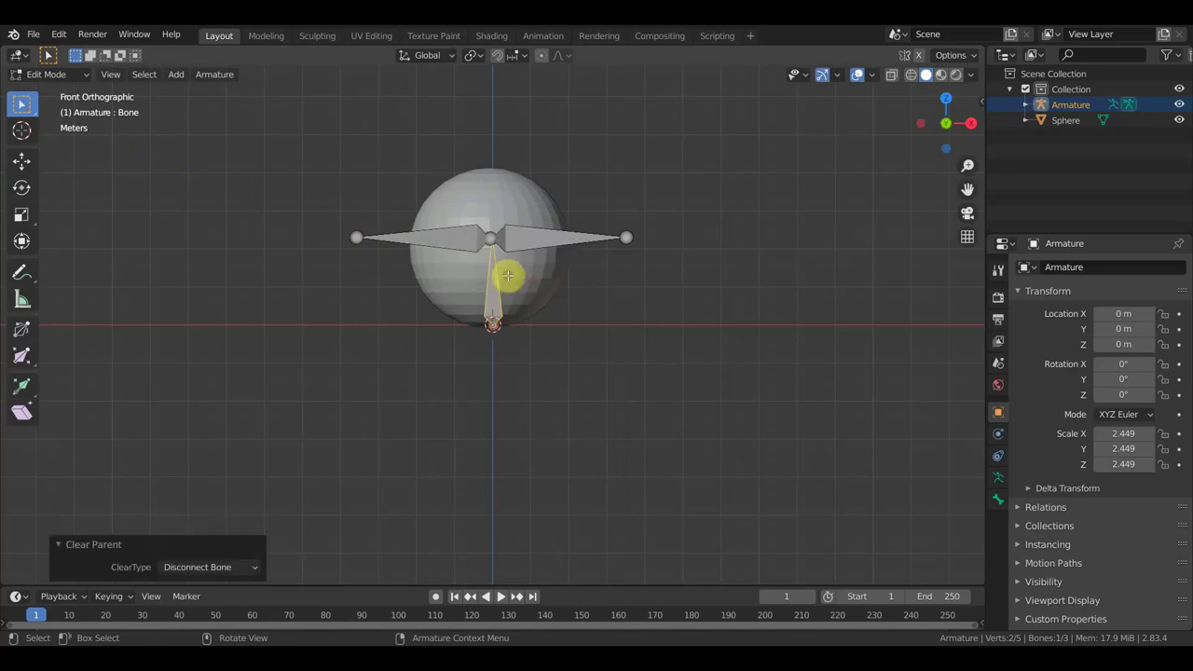
pyautogui.press('g')
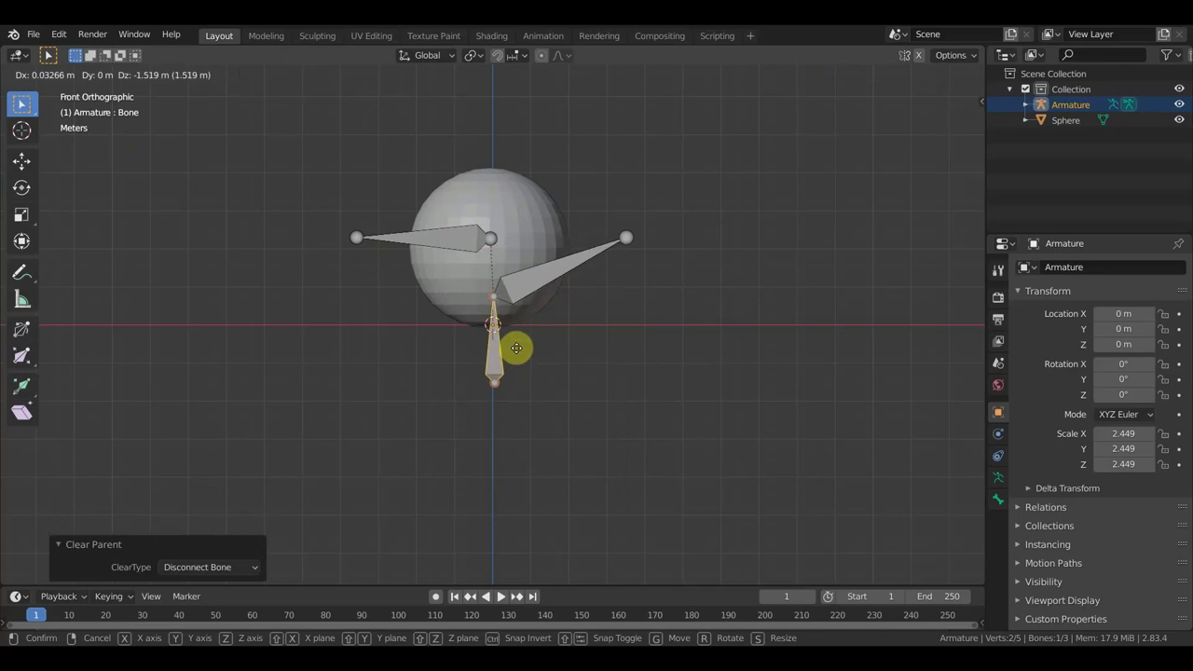
pyautogui.click(512, 293)
pyautogui.click(525, 244)
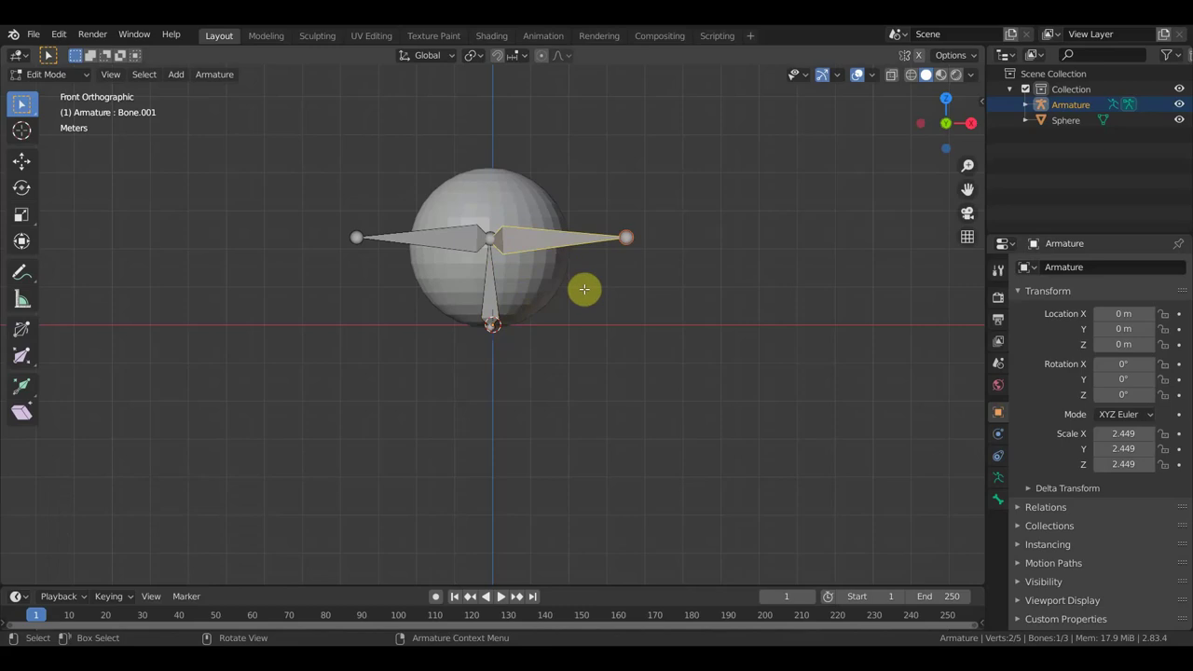
# - Clear the right horizontal bone's parent and move it away from the joint
pyautogui.hotkey('alt', 'p')
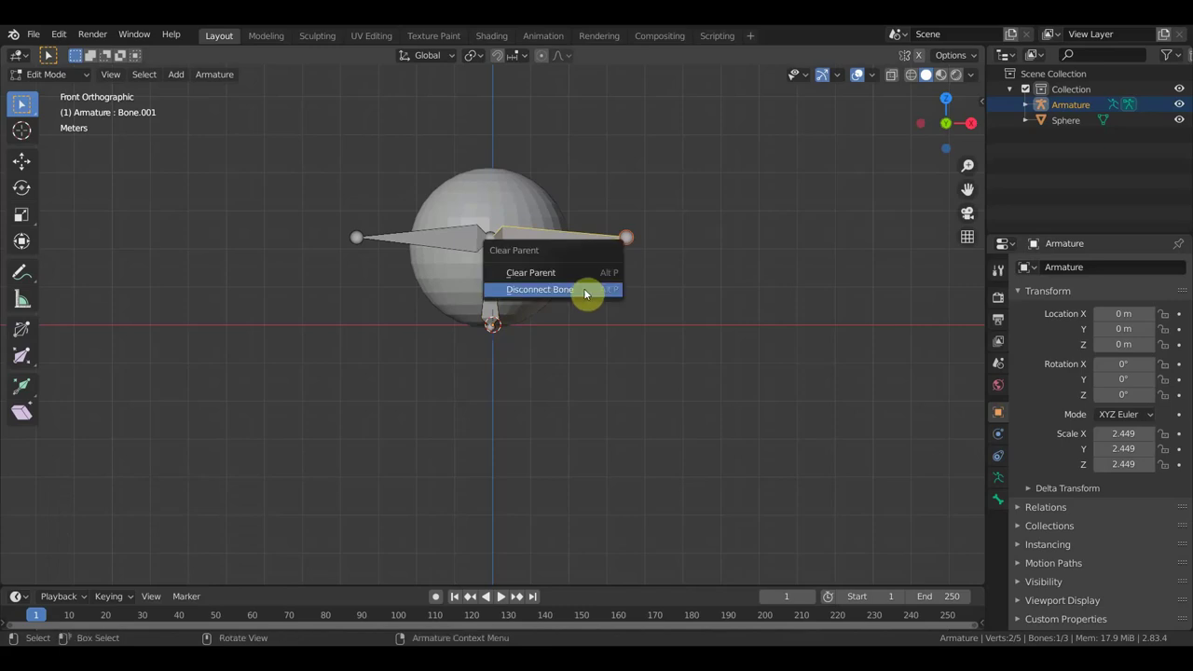
pyautogui.click(572, 272)
pyautogui.press('g')
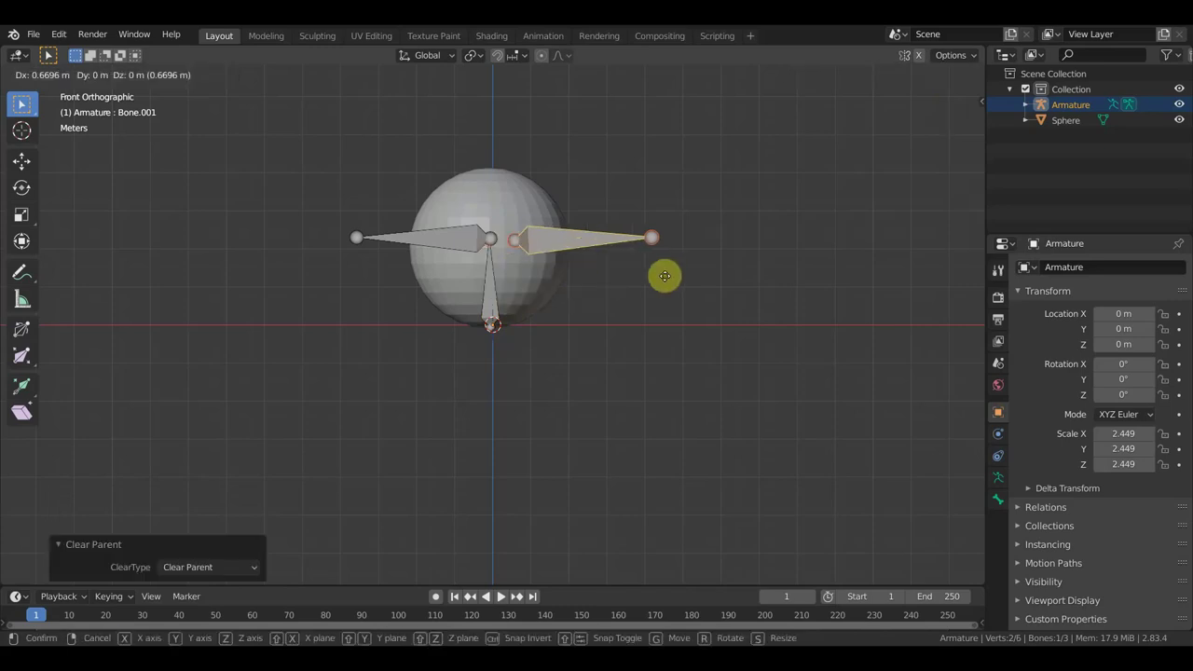
pyautogui.click(663, 274)
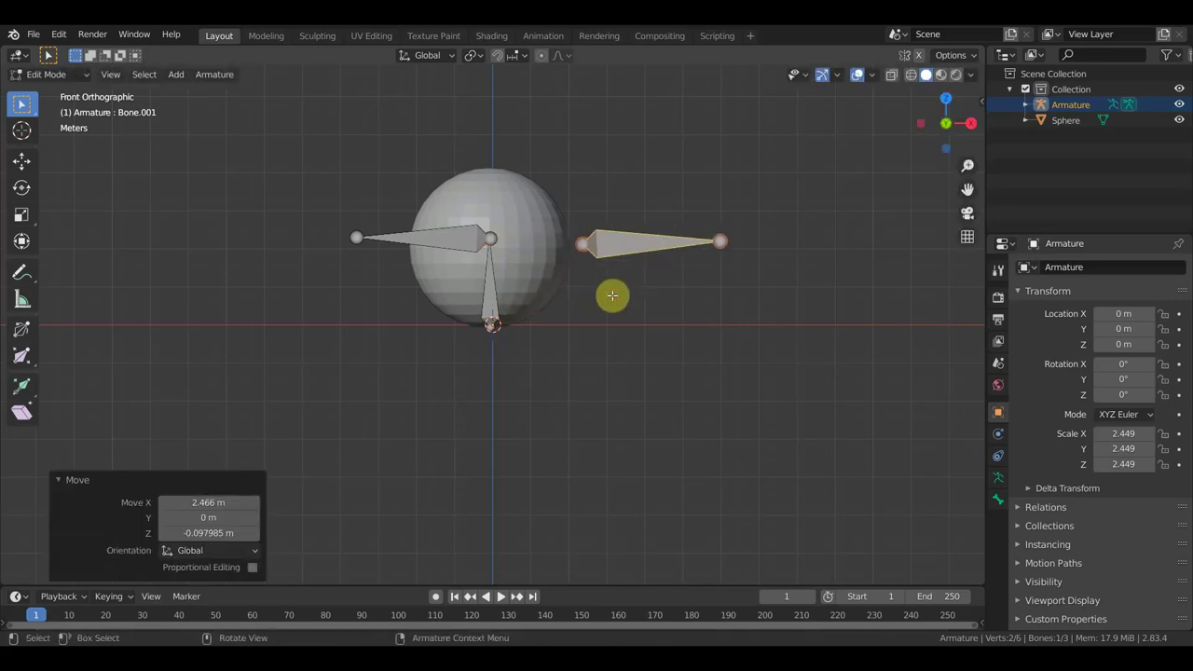
# - Parent the right bone to the vertical bone as Connected, snapping its head to the top
pyautogui.keyDown('shift'); pyautogui.click(492, 278); pyautogui.keyUp('shift')
pyautogui.hotkey('ctrl', 'p')
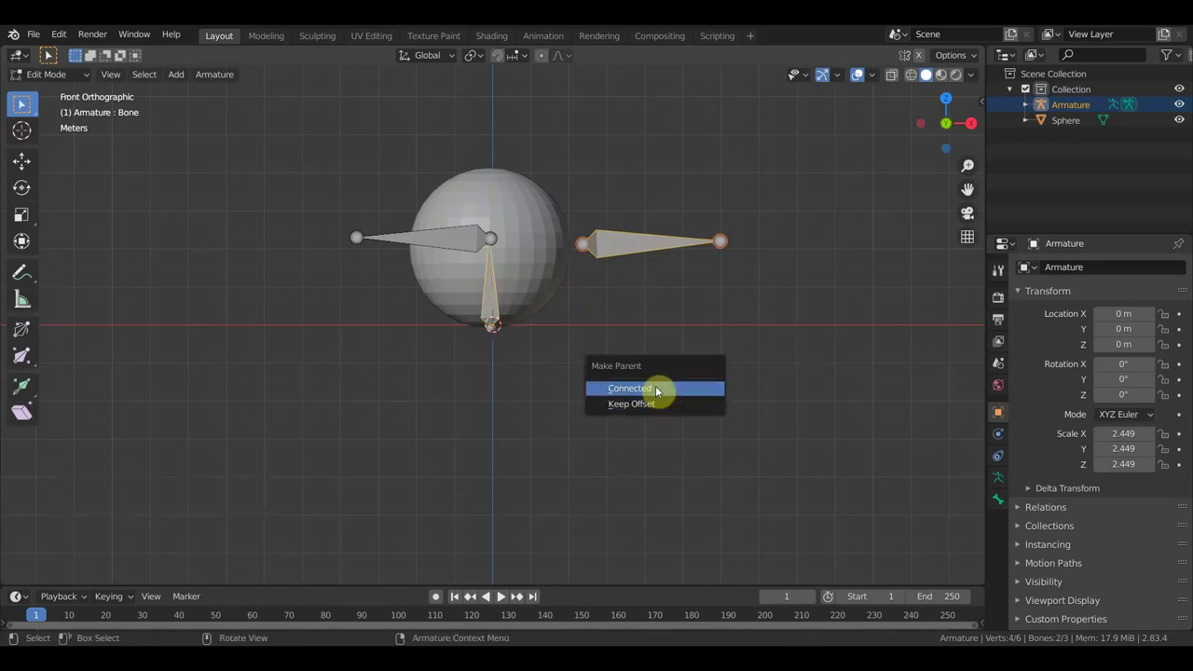
pyautogui.click(652, 388)
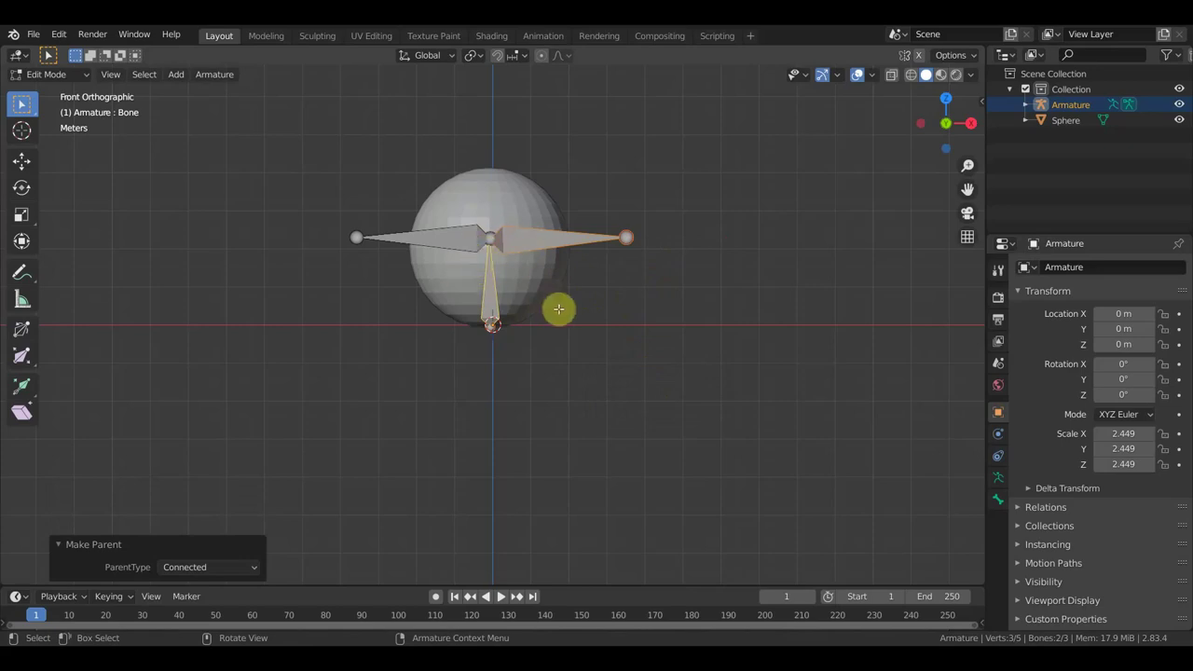
pyautogui.click(555, 239)
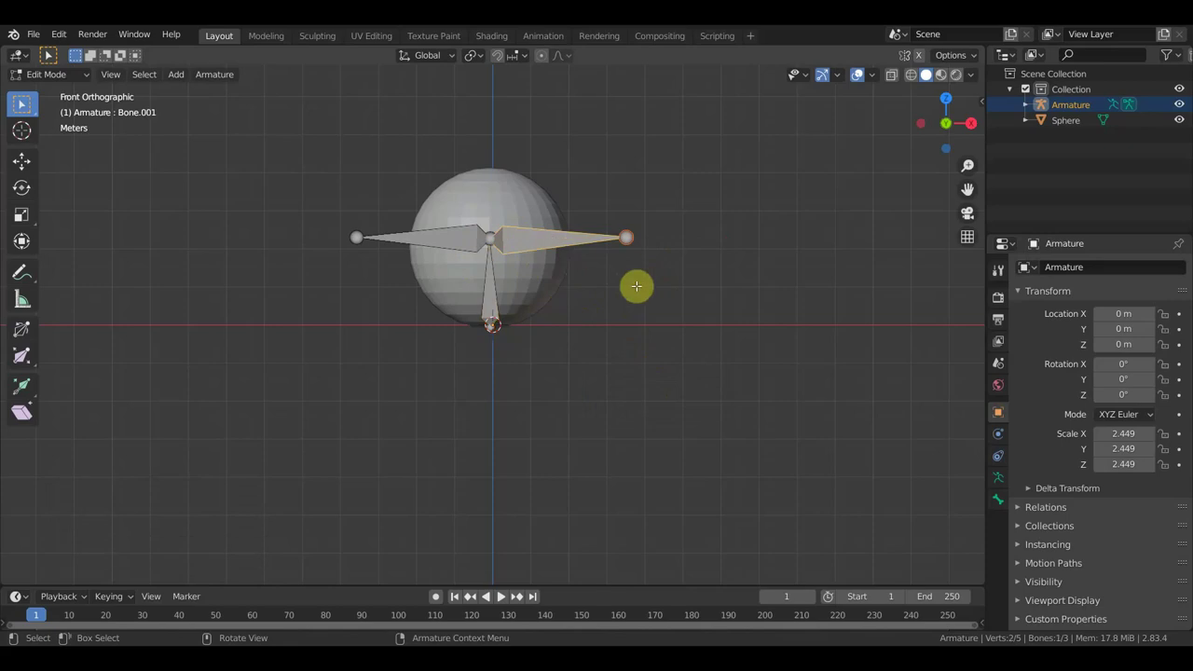
# - Place the right bone beside the sphere and parent it to the vertical bone with Keep Offset
pyautogui.hotkey('alt', 'p')
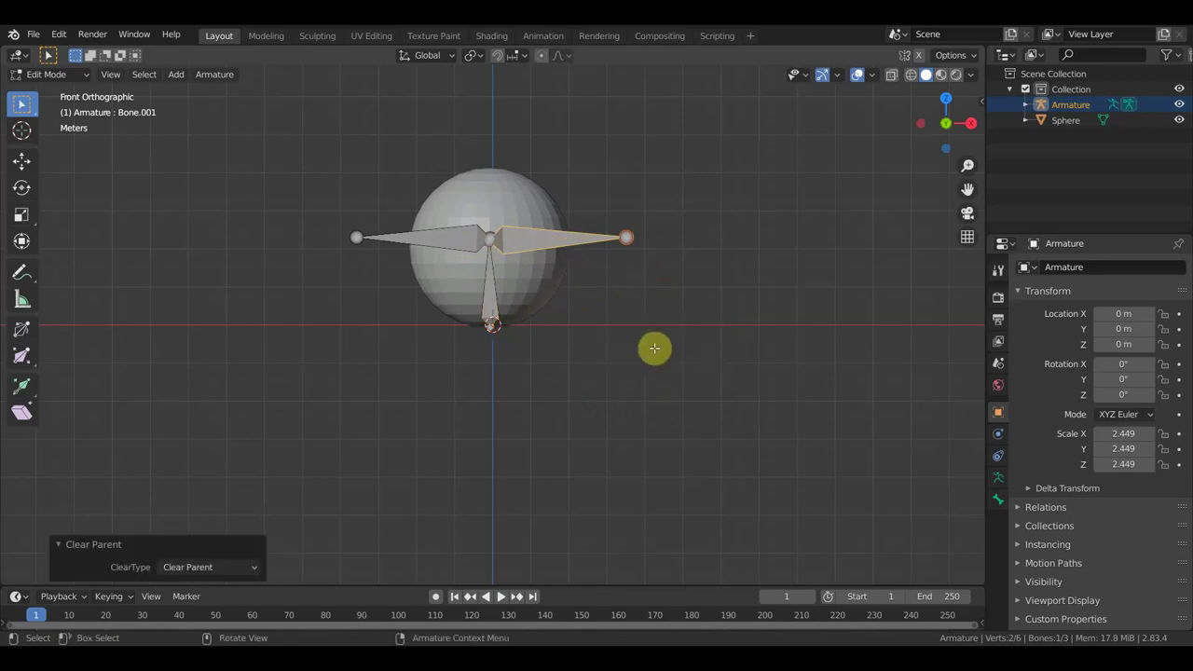
pyautogui.press('g')
pyautogui.click(732, 336)
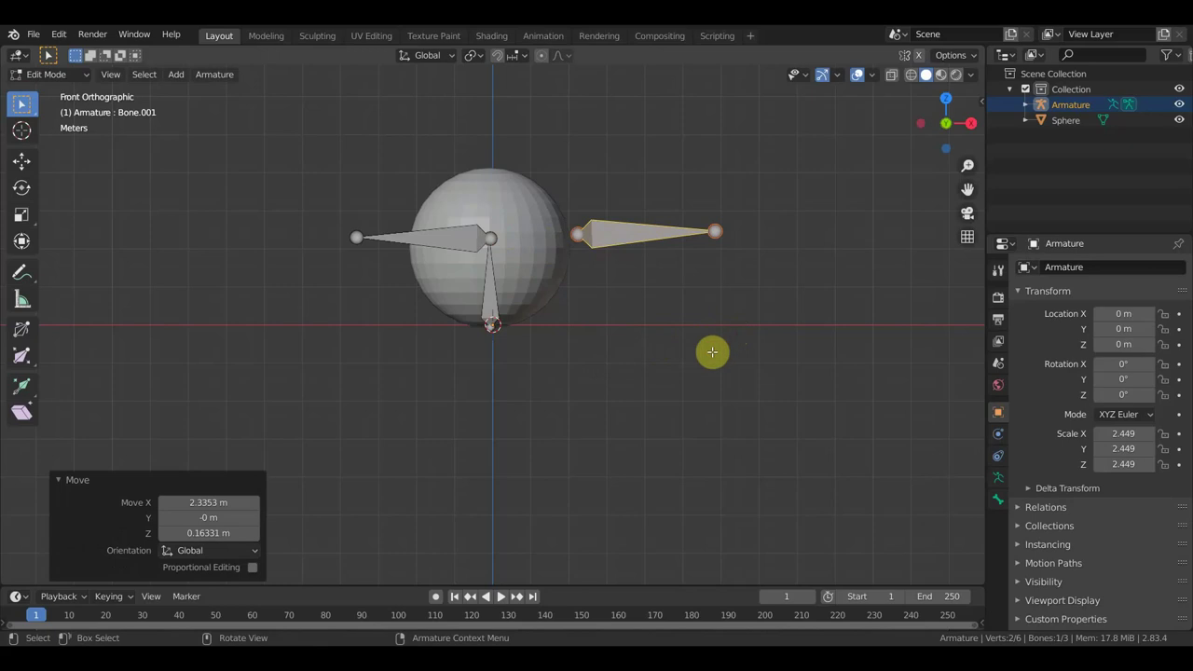
pyautogui.keyDown('shift'); pyautogui.click(494, 281); pyautogui.keyUp('shift')
pyautogui.hotkey('ctrl', 'p')
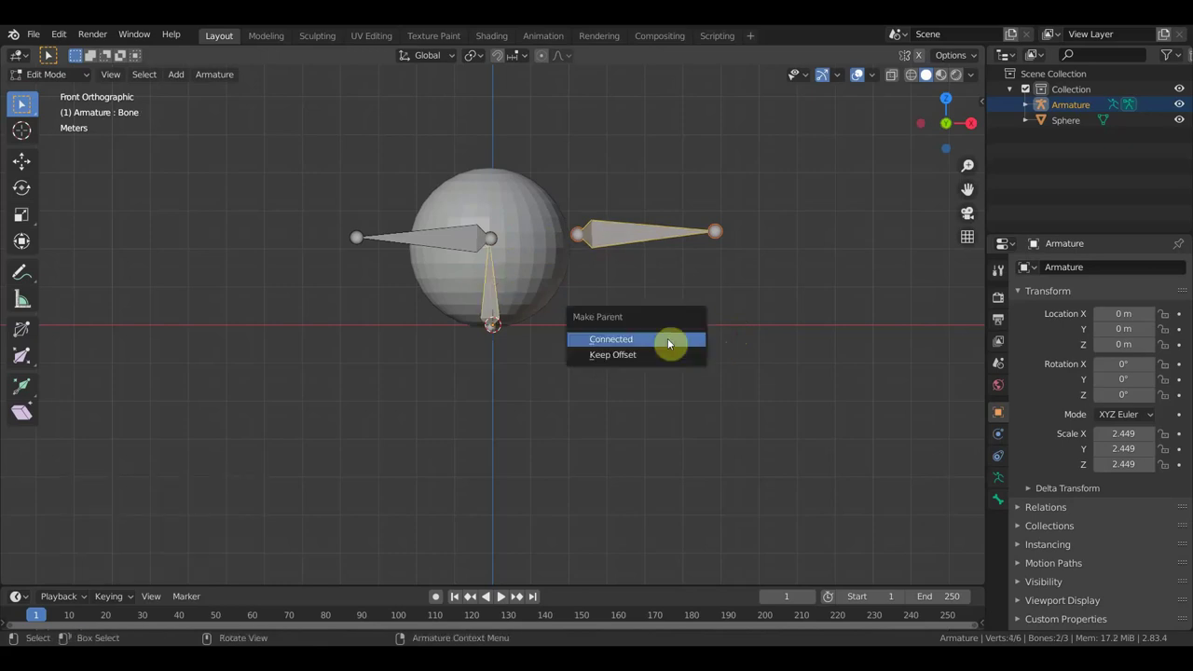
pyautogui.click(639, 356)
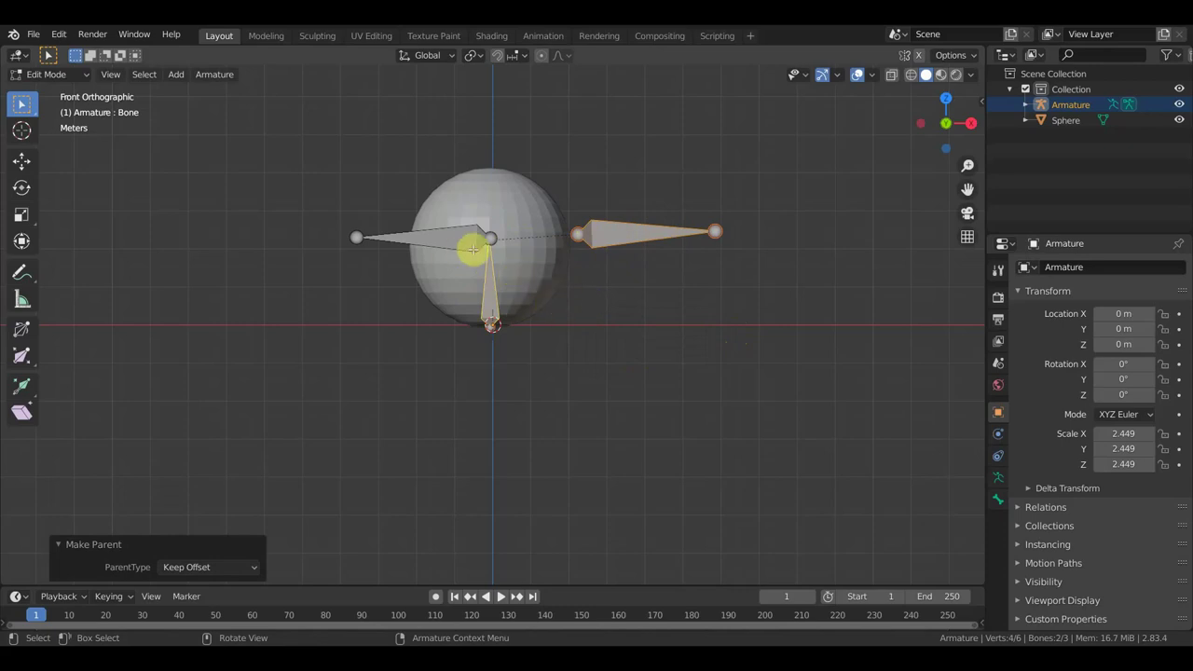
pyautogui.rightClick(664, 379)
pyautogui.moveTo(597, 462)
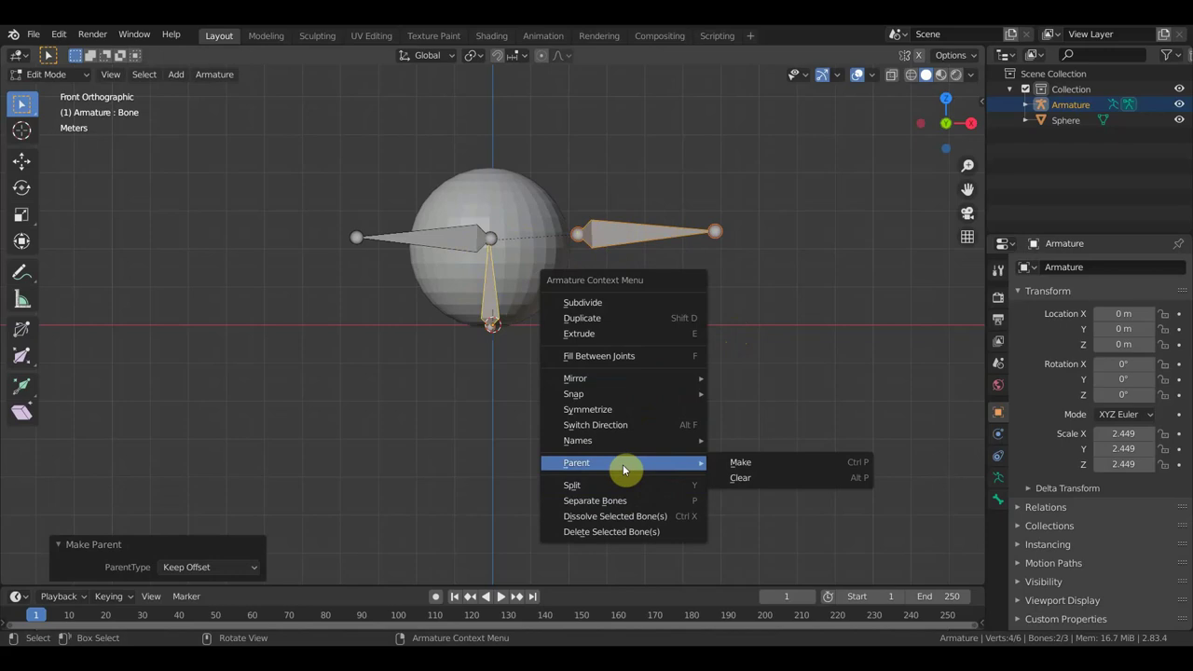
# - Create Bone.003 at the central joint using Fill Between Joints
pyautogui.click(757, 480)
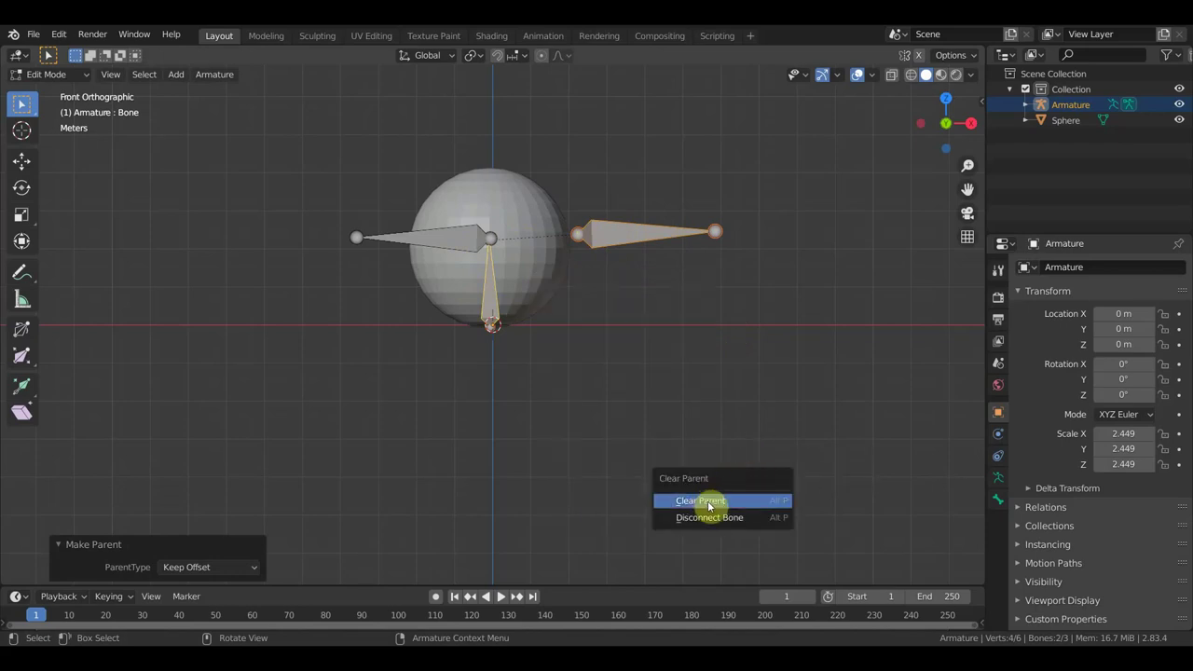
pyautogui.rightClick(627, 380)
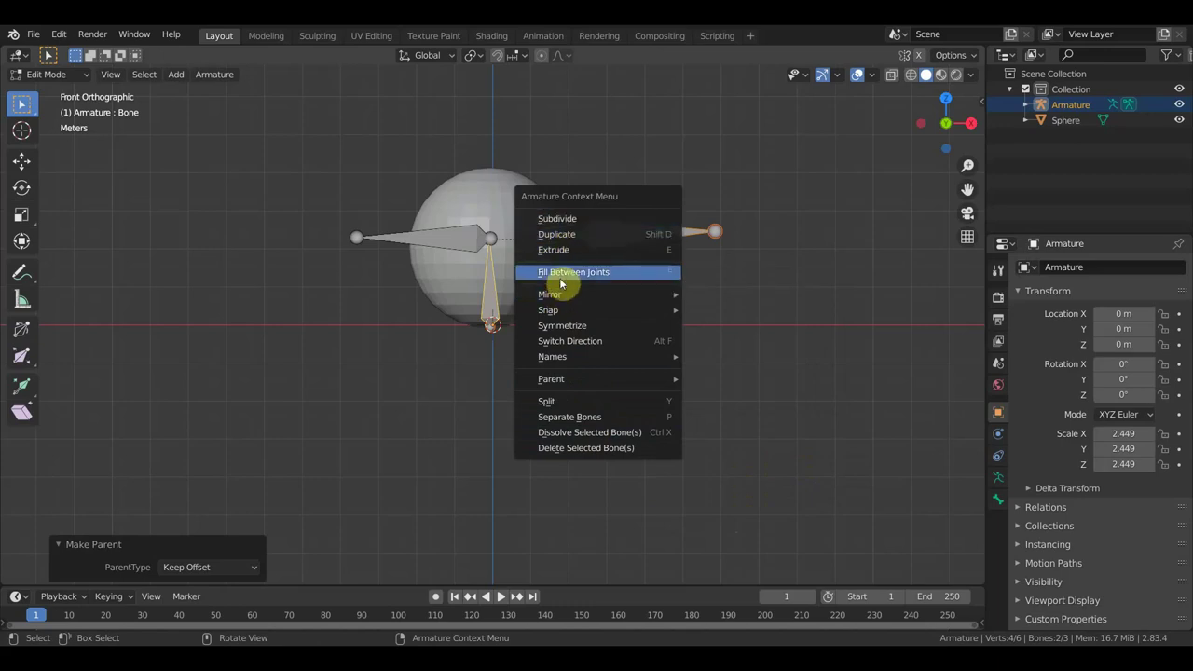
pyautogui.click(562, 272)
pyautogui.rightClick(620, 239)
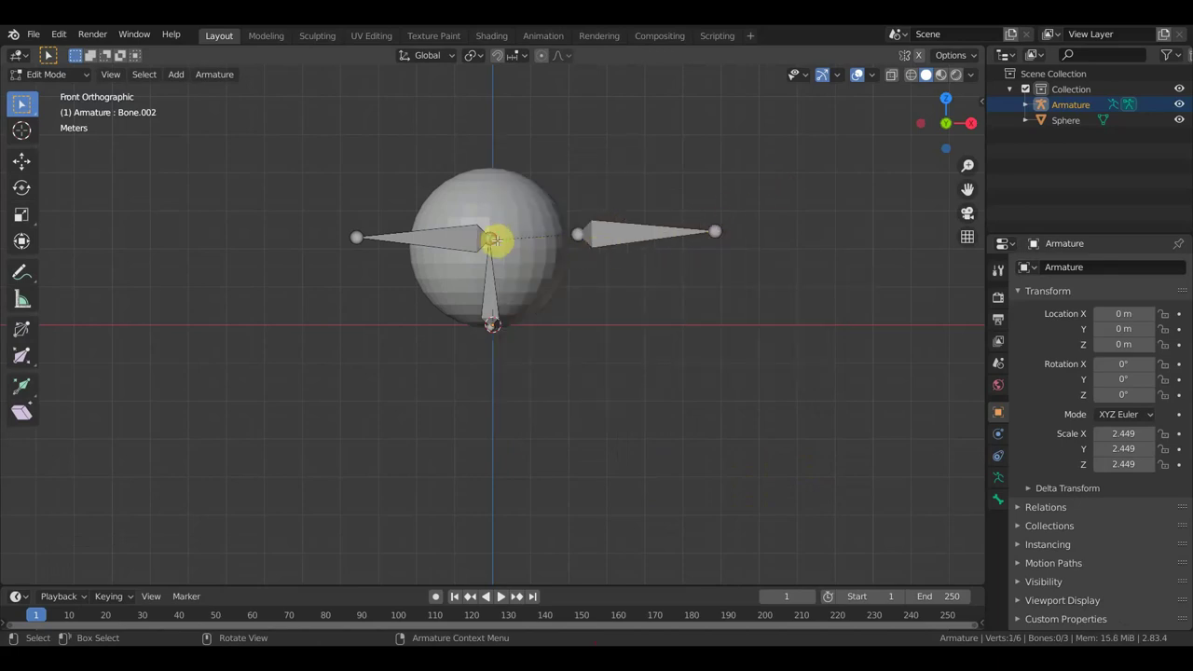
pyautogui.rightClick(567, 302)
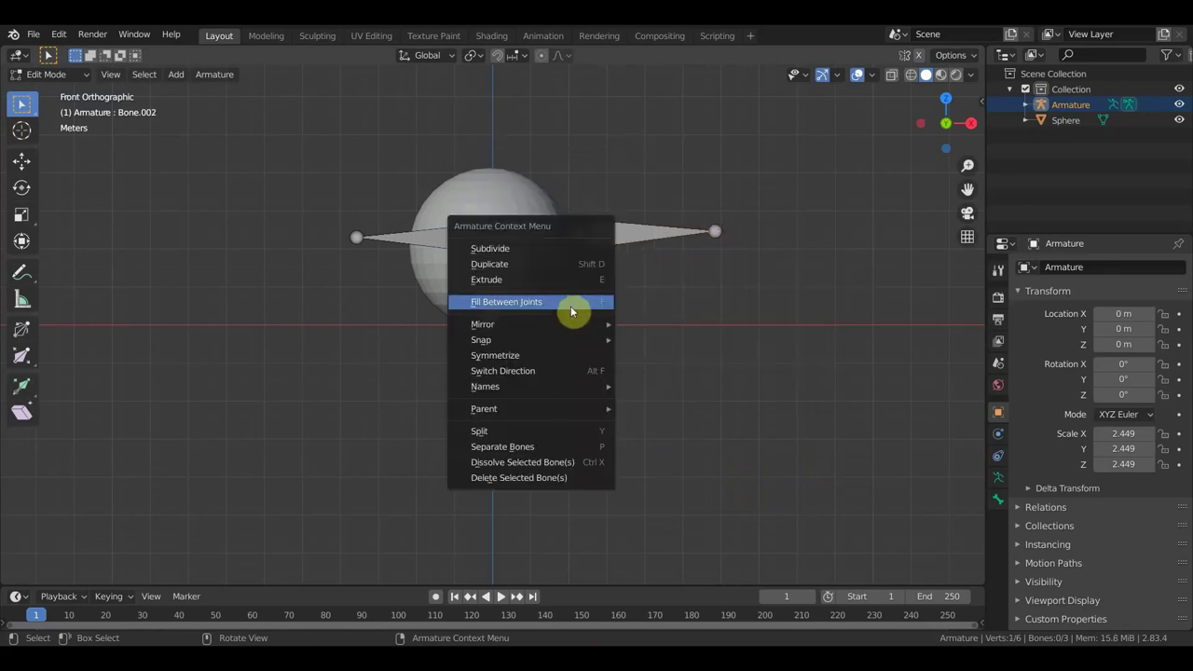
pyautogui.click(508, 303)
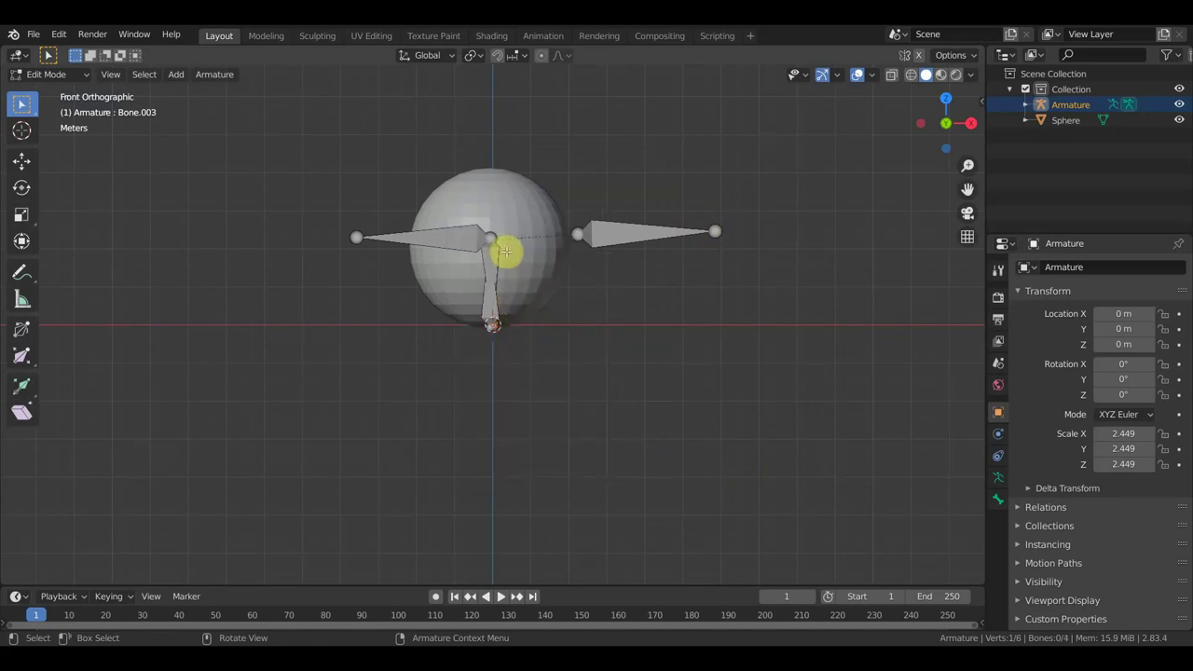
pyautogui.press('e')
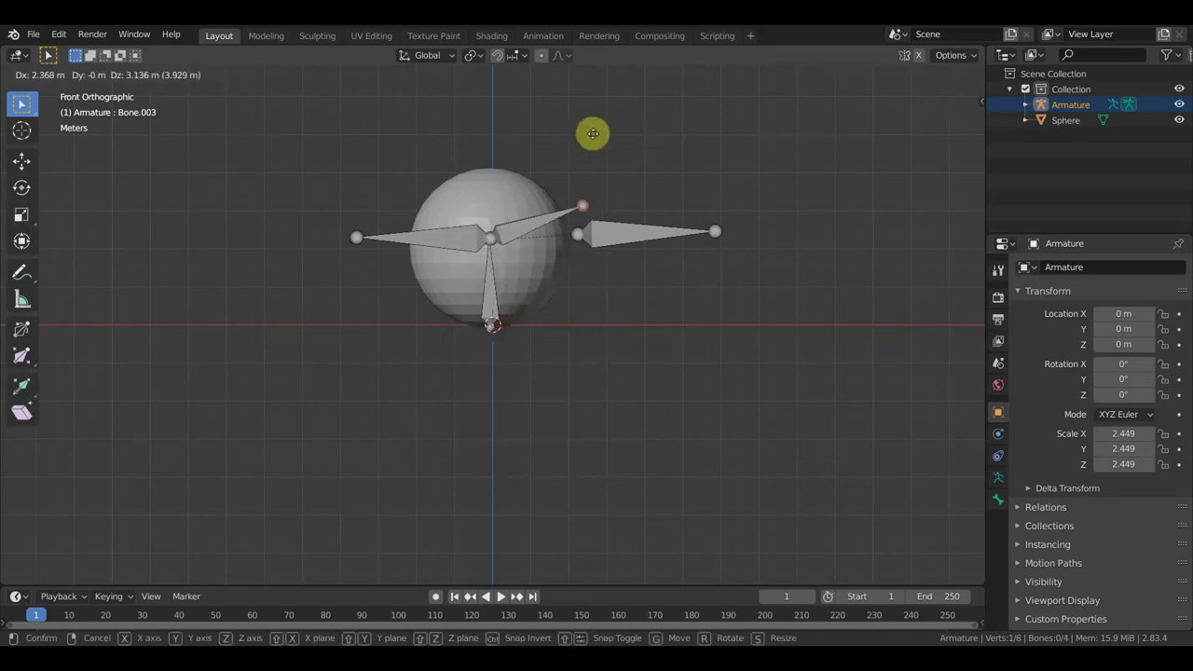
# - Fill a new bone between two joints and rotate it to point downward
pyautogui.click(572, 114)
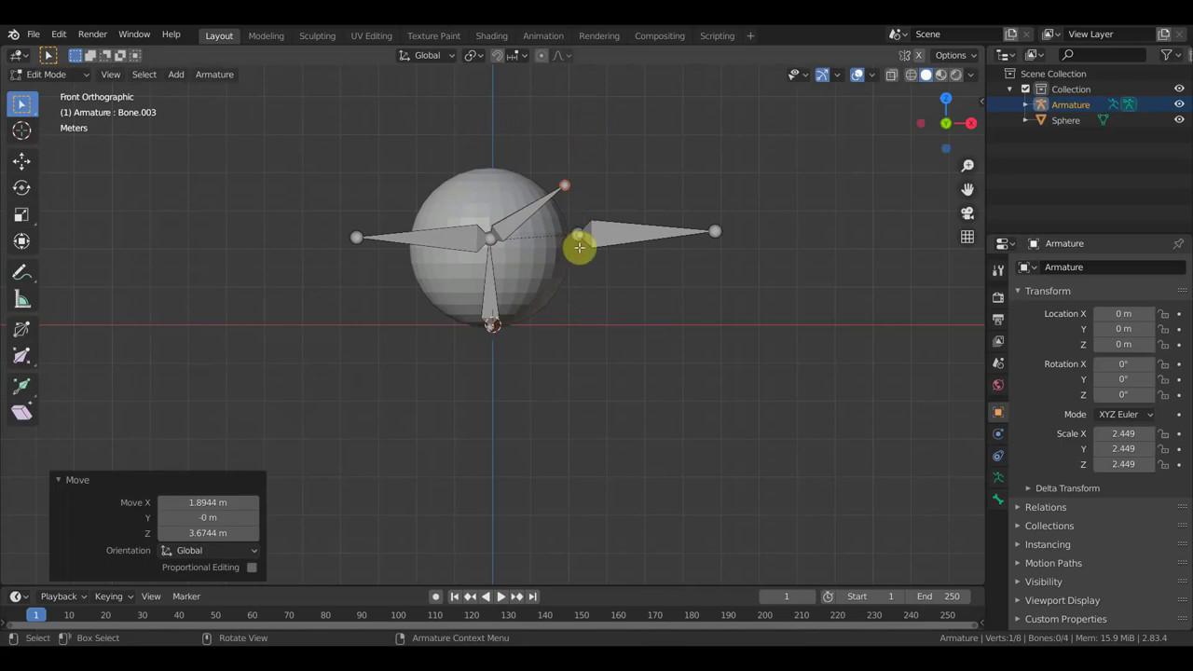
pyautogui.click(580, 239)
pyautogui.rightClick(581, 240)
pyautogui.click(559, 237)
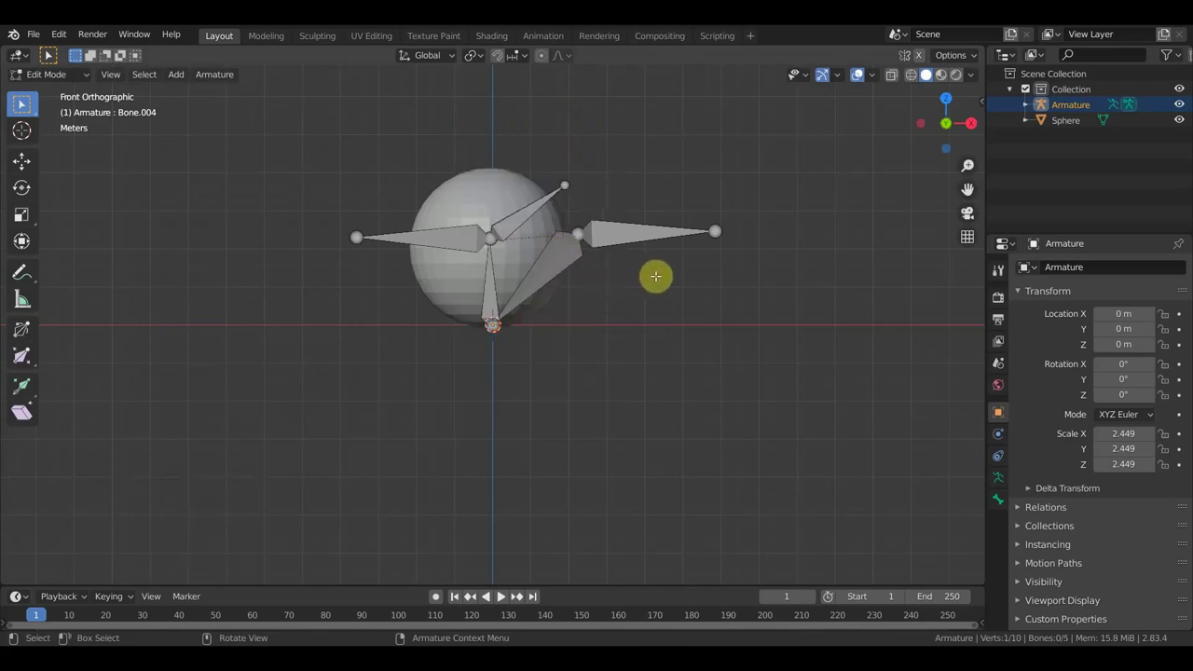
pyautogui.press('r')
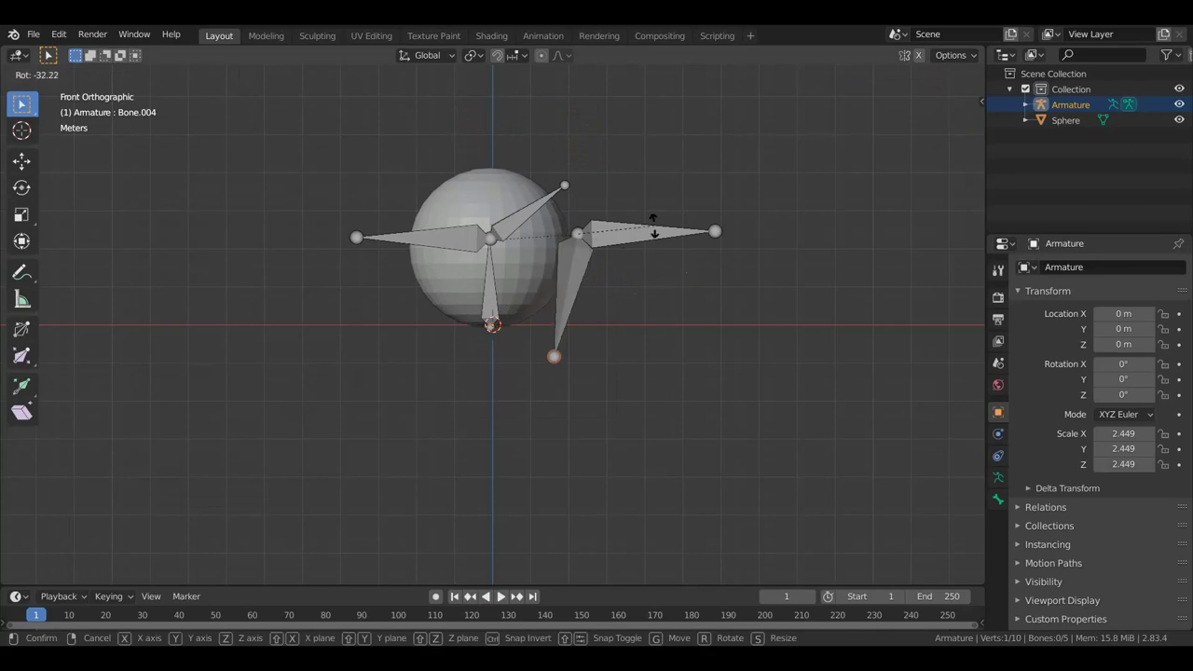
pyautogui.click(656, 232)
# - Extrude an upward bone from the right bone's tip, branching left and right at its top
pyautogui.click(716, 234)
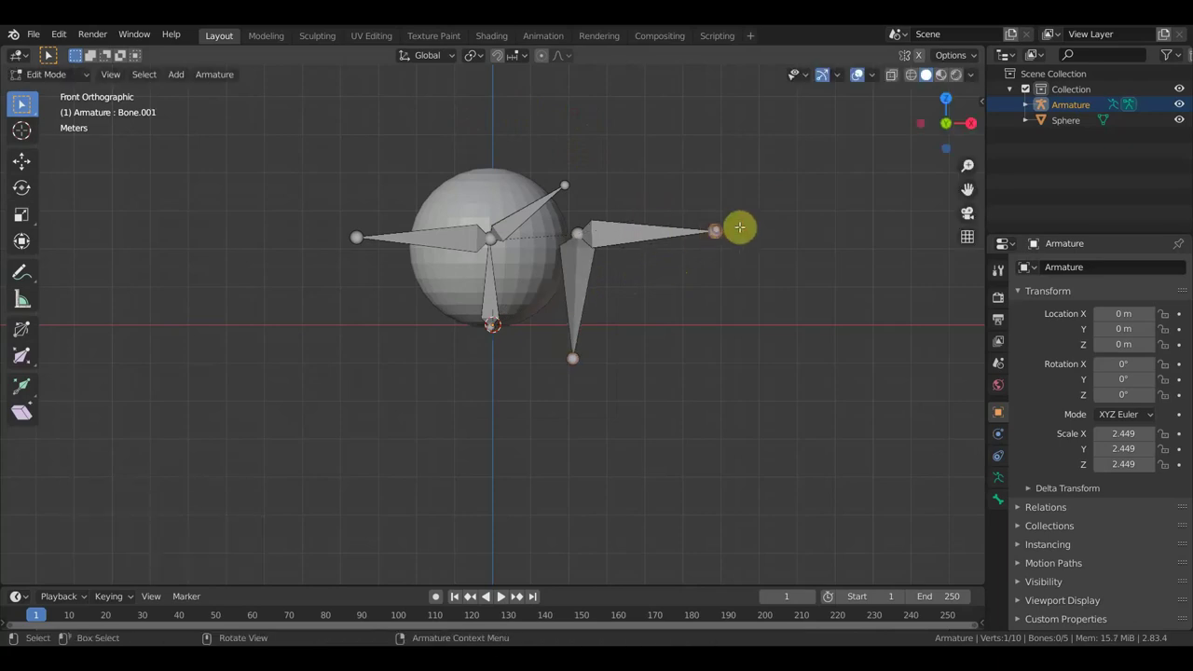
pyautogui.press('e')
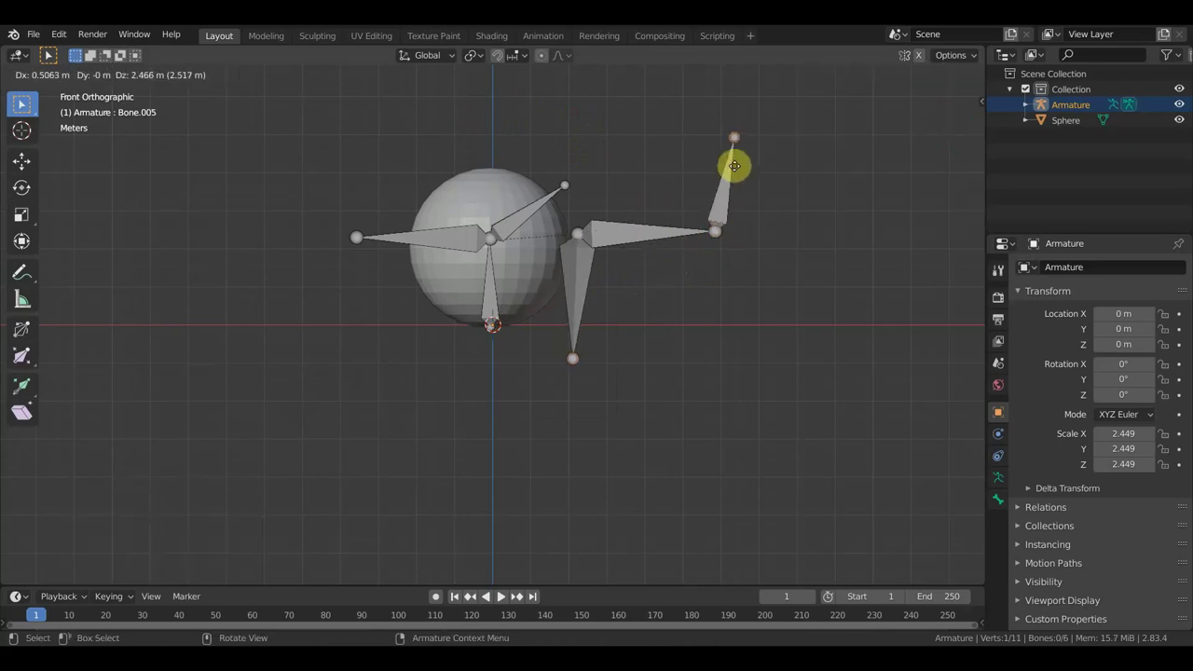
pyautogui.click(733, 168)
pyautogui.press('e')
pyautogui.click(642, 115)
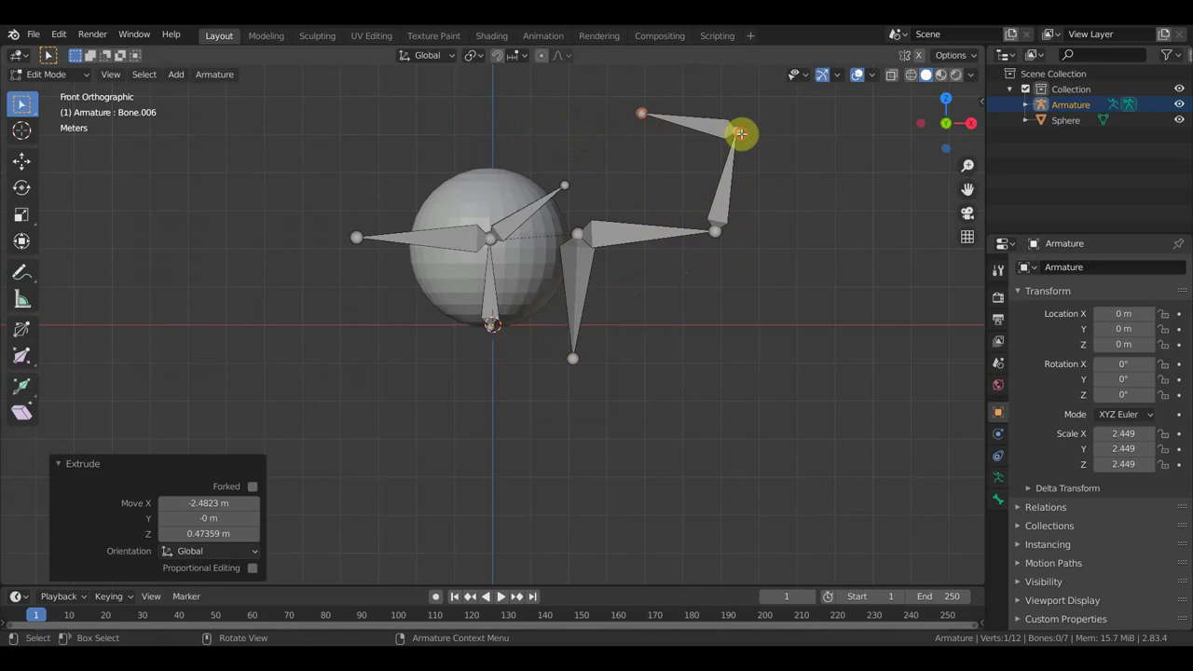
pyautogui.click(737, 131)
pyautogui.press('e')
pyautogui.click(832, 144)
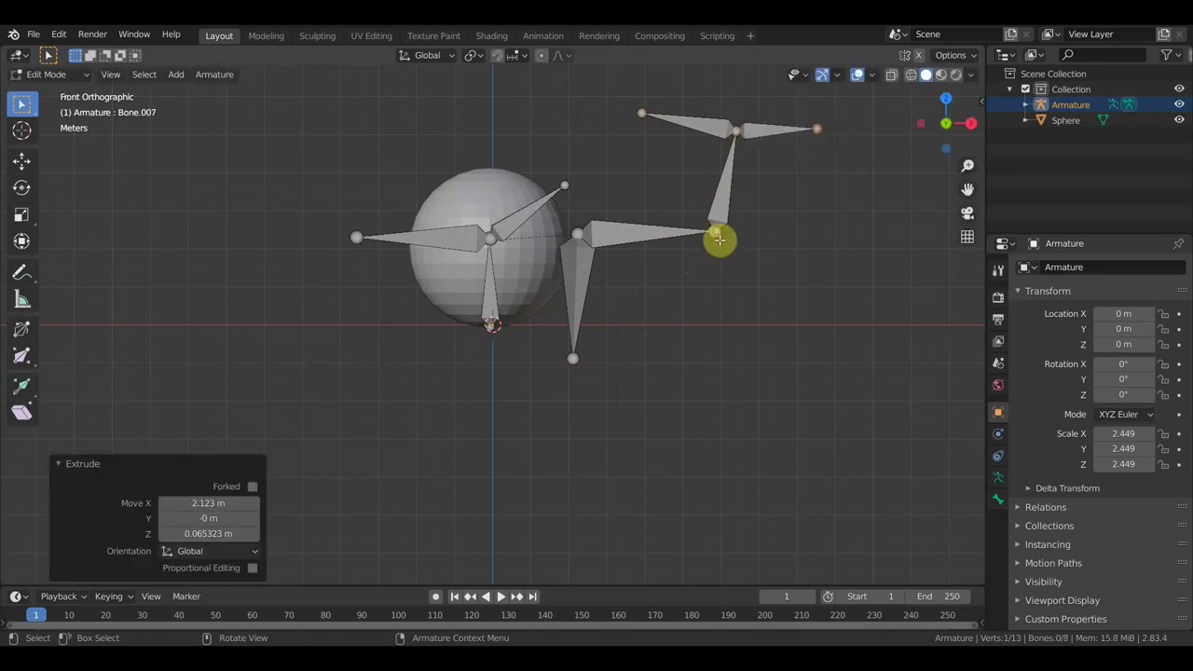
# - Extrude another bone from the right bone's end angling down to the right
pyautogui.click(716, 232)
pyautogui.press('e')
pyautogui.click(789, 309)
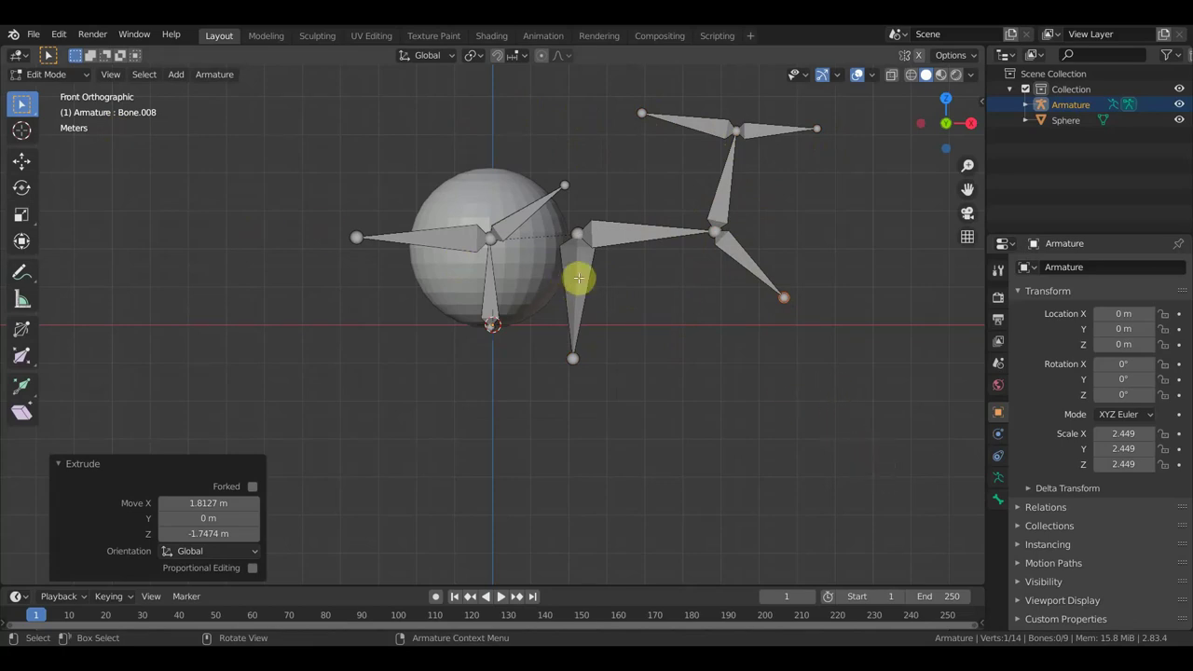
pyautogui.click(579, 278)
# - Select the six extra right-side and branching bones and delete them
pyautogui.keyDown('shift'); pyautogui.click(653, 230); pyautogui.keyUp('shift')
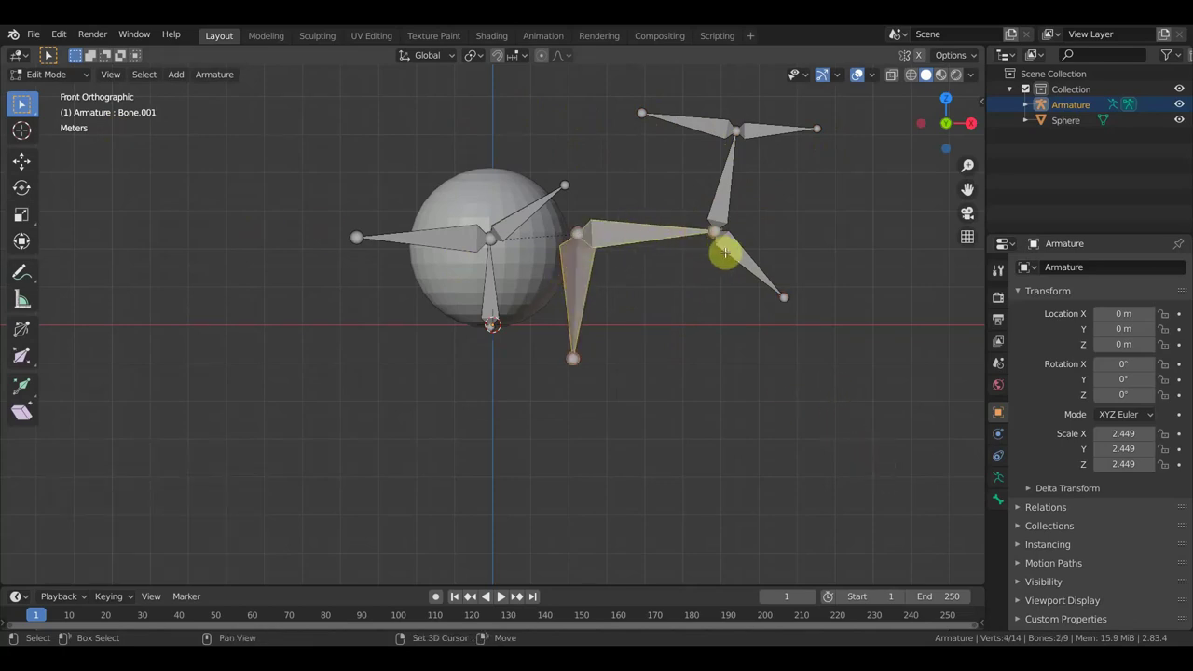
pyautogui.keyDown('shift'); pyautogui.click(732, 247); pyautogui.keyUp('shift')
pyautogui.keyDown('shift'); pyautogui.click(726, 168); pyautogui.keyUp('shift')
pyautogui.keyDown('shift'); pyautogui.click(764, 128); pyautogui.keyUp('shift')
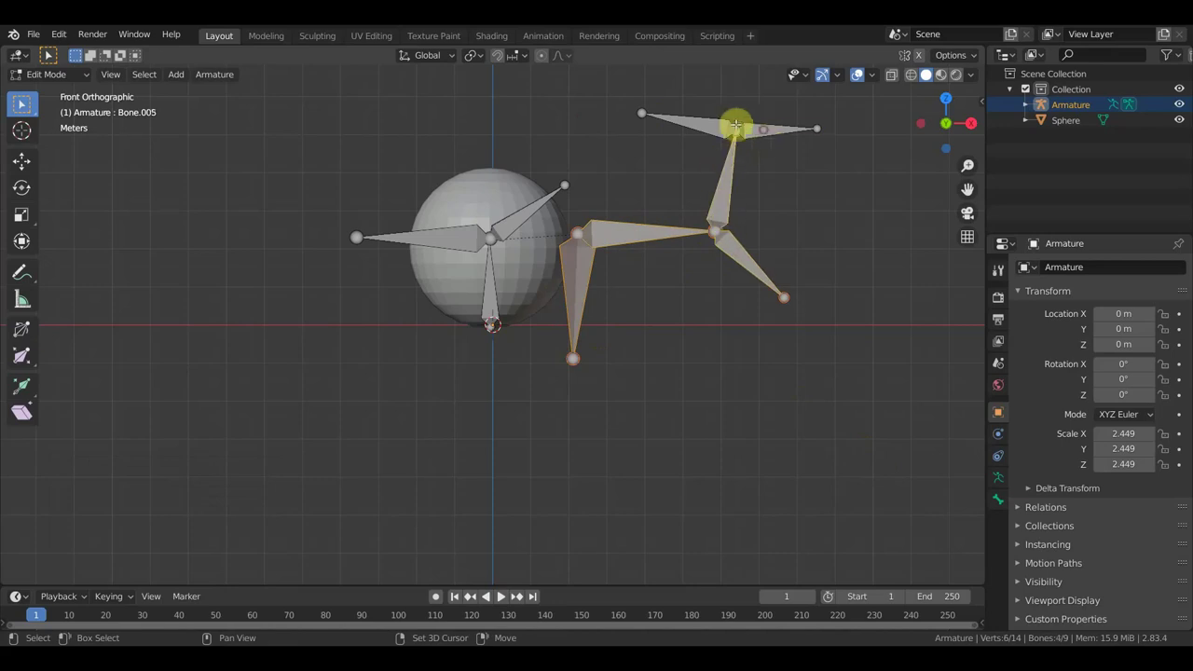
pyautogui.keyDown('shift'); pyautogui.click(702, 122); pyautogui.keyUp('shift')
pyautogui.press('x')
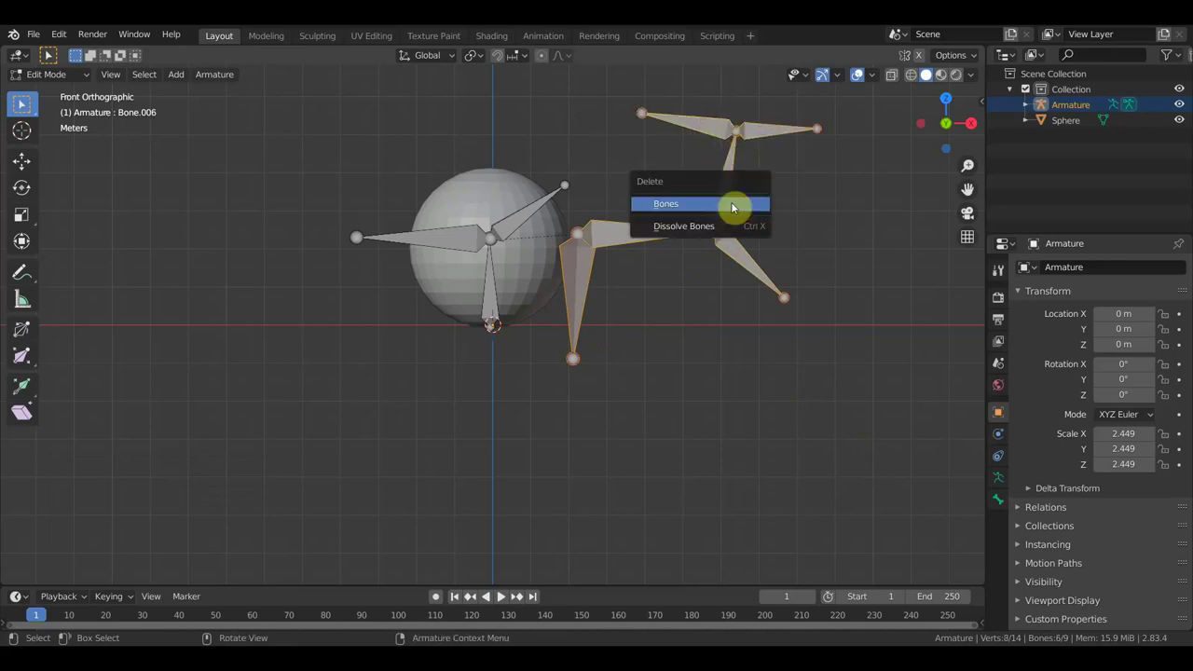
pyautogui.click(731, 202)
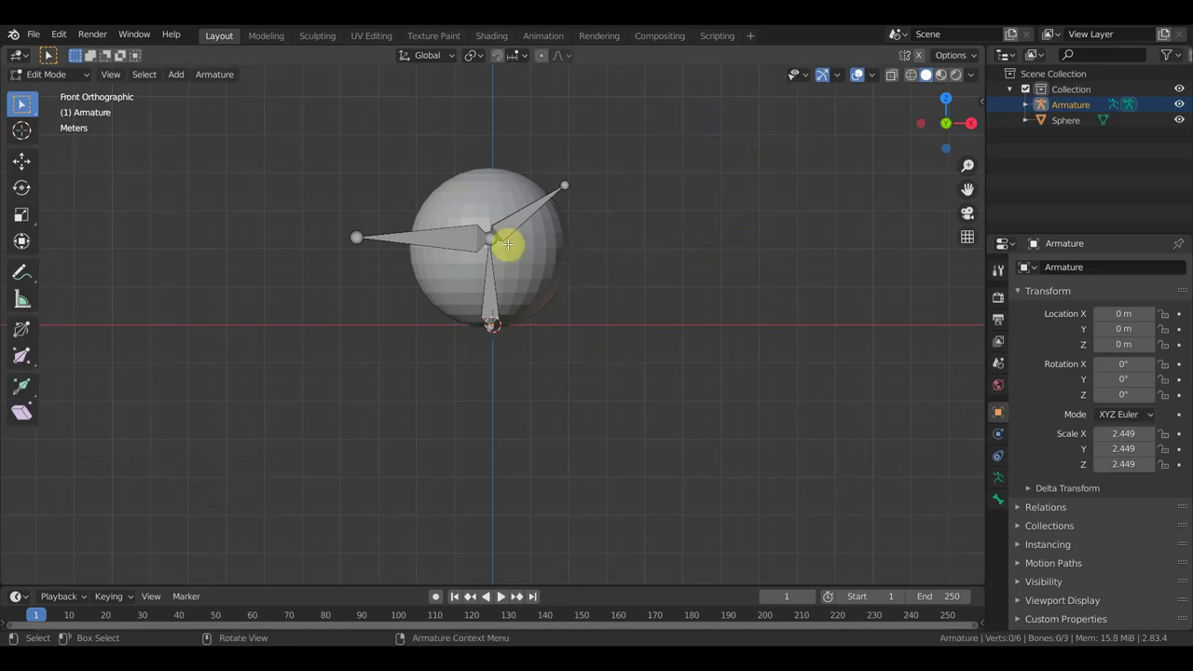
# - Delete the upper-right diagonal bone and the left horizontal bone, leaving only the vertical bone
pyautogui.click(546, 208)
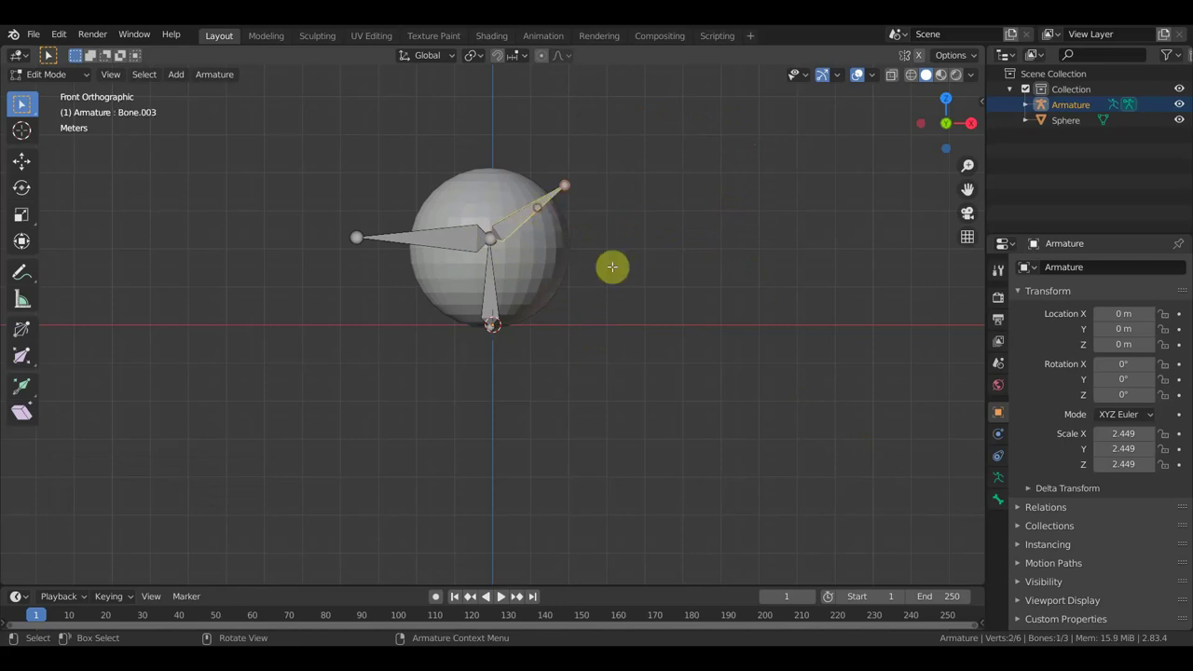
pyautogui.press('r')
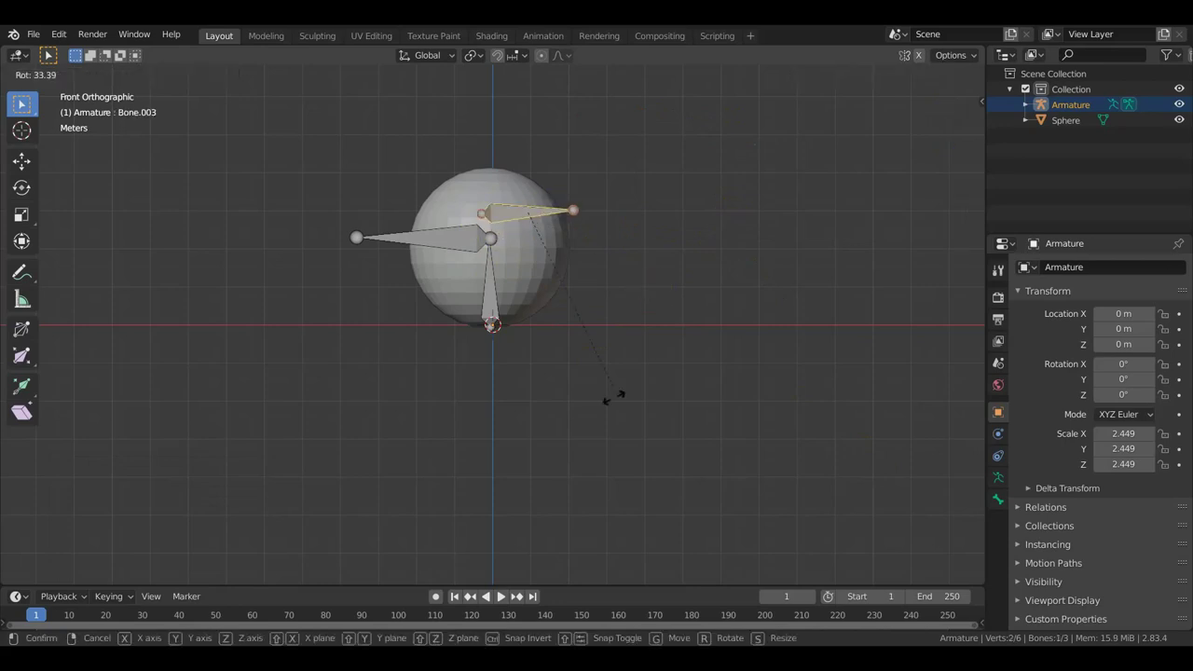
pyautogui.click(610, 401)
pyautogui.press('x')
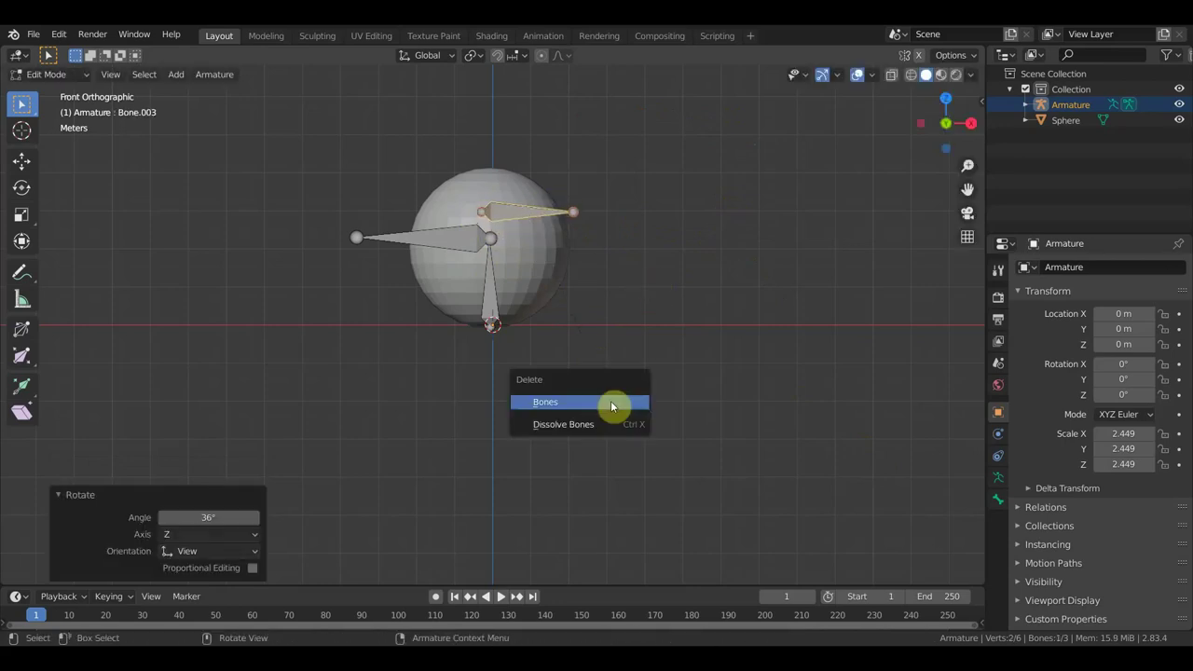
pyautogui.click(610, 401)
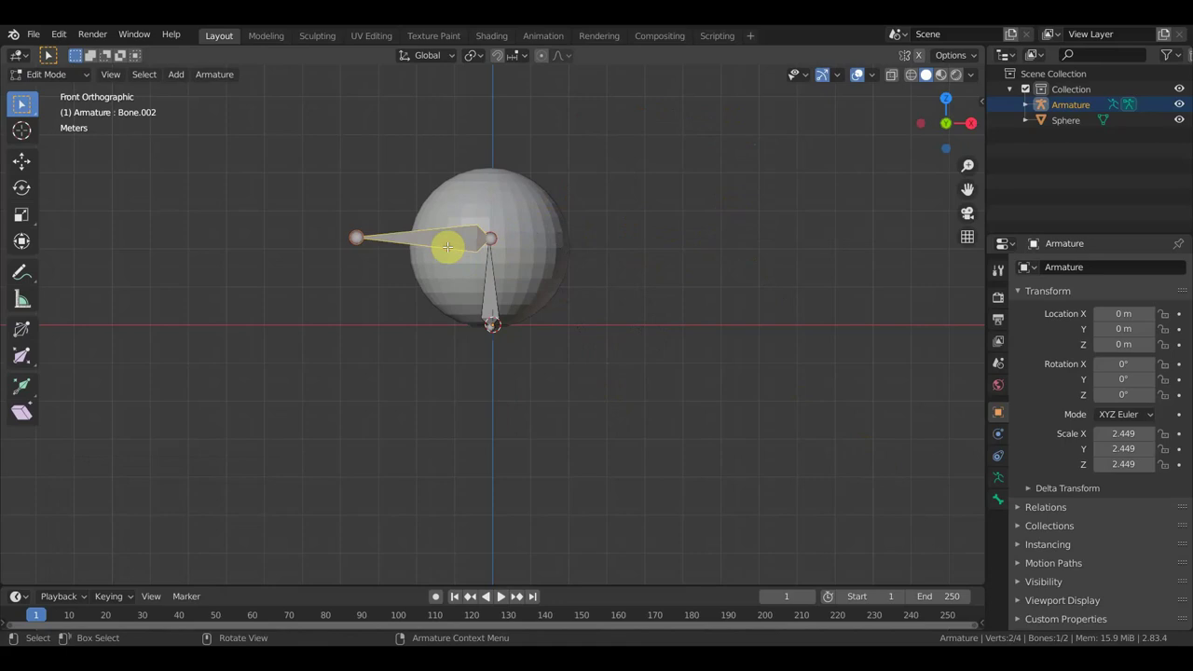
pyautogui.press('x')
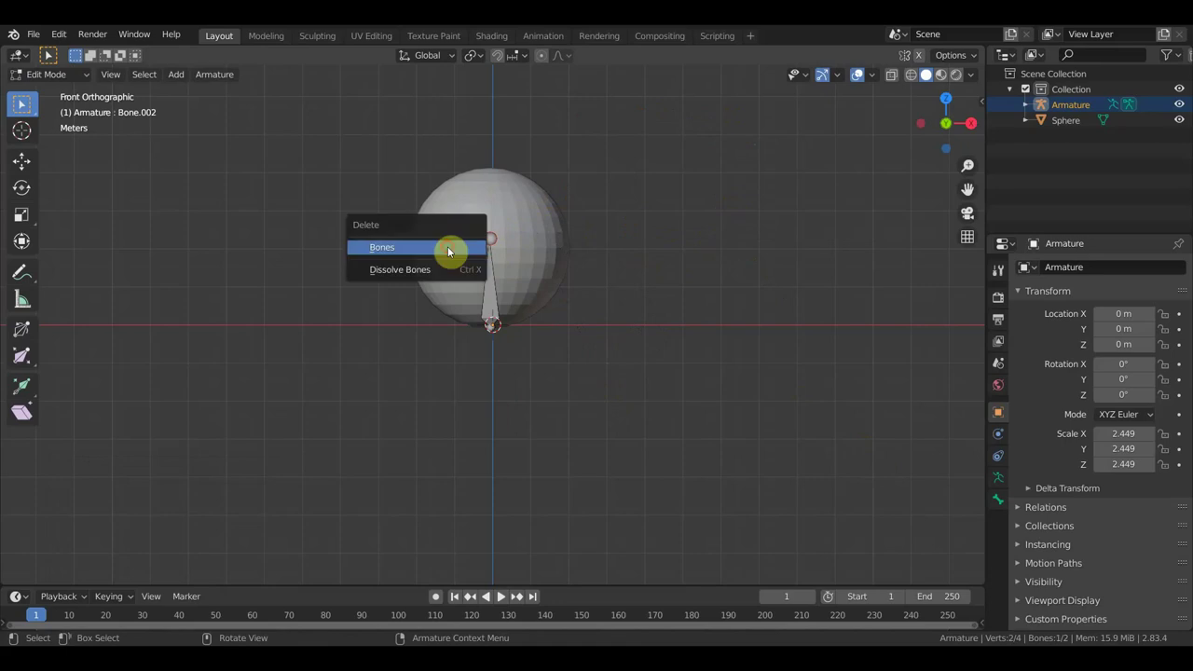
pyautogui.click(448, 246)
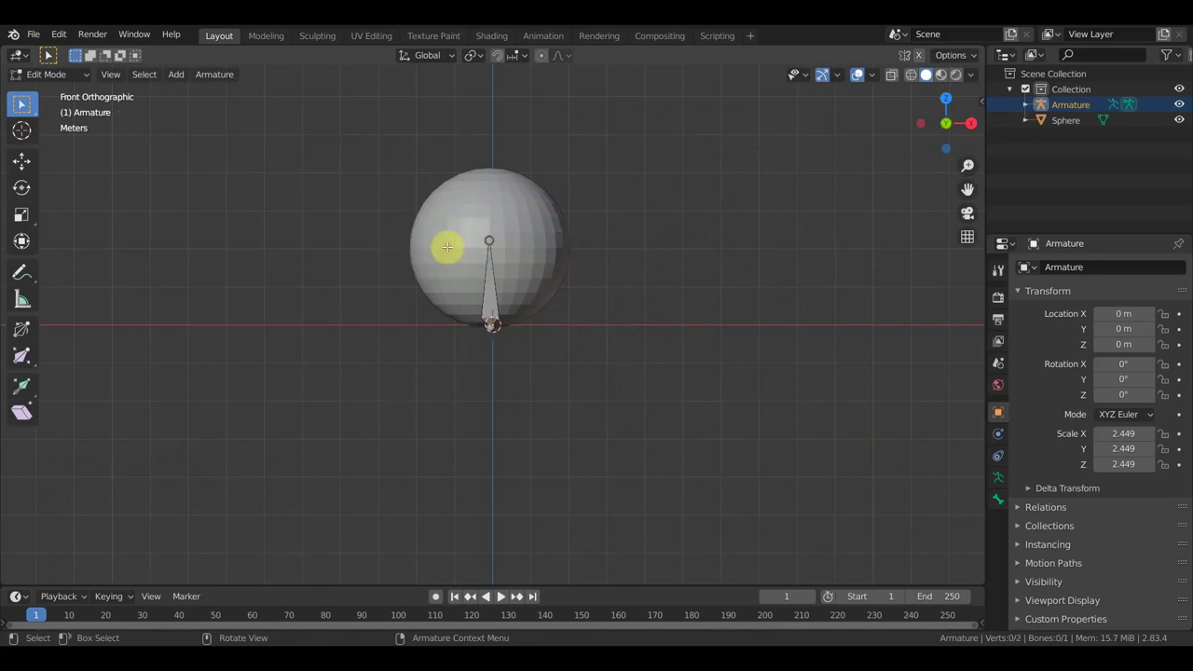
pyautogui.click(494, 290)
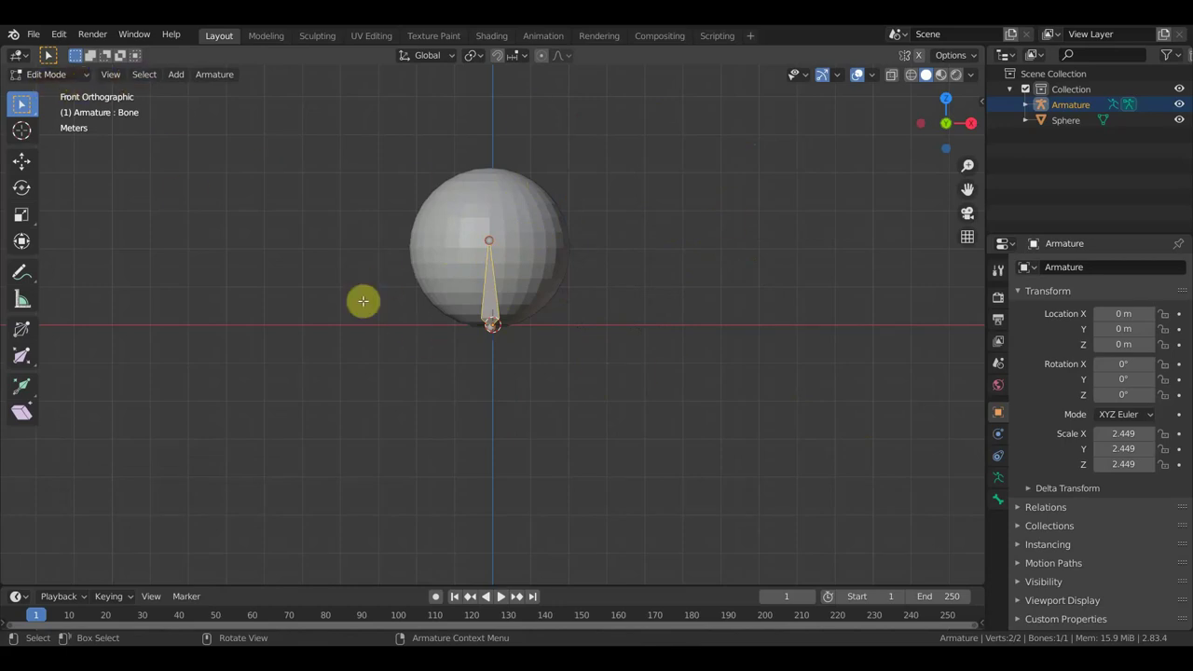
pyautogui.click(84, 76)
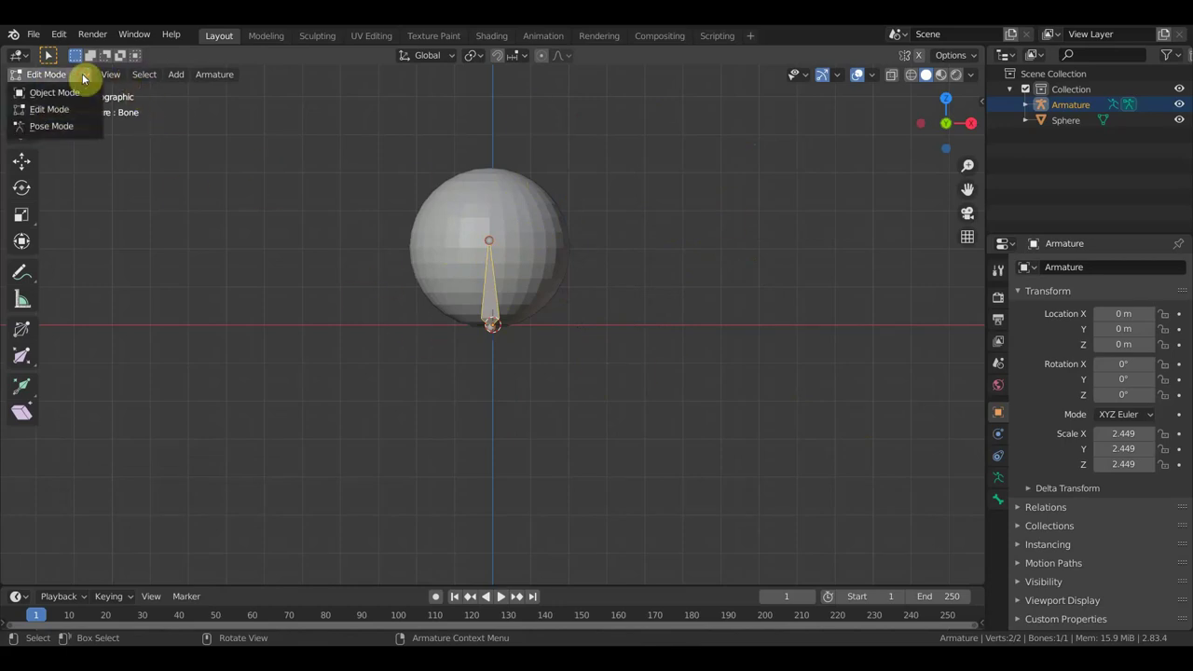
# - In Object Mode, select the Sphere then the Armature and parent With Automatic Weights
pyautogui.click(73, 93)
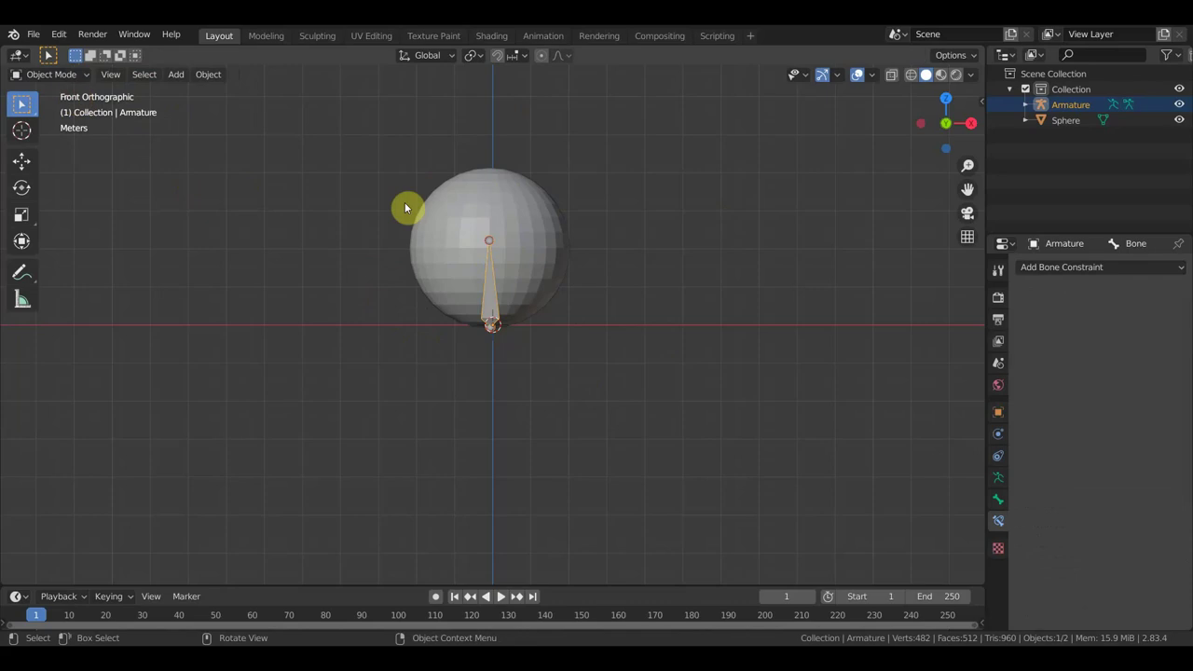
pyautogui.click(520, 220)
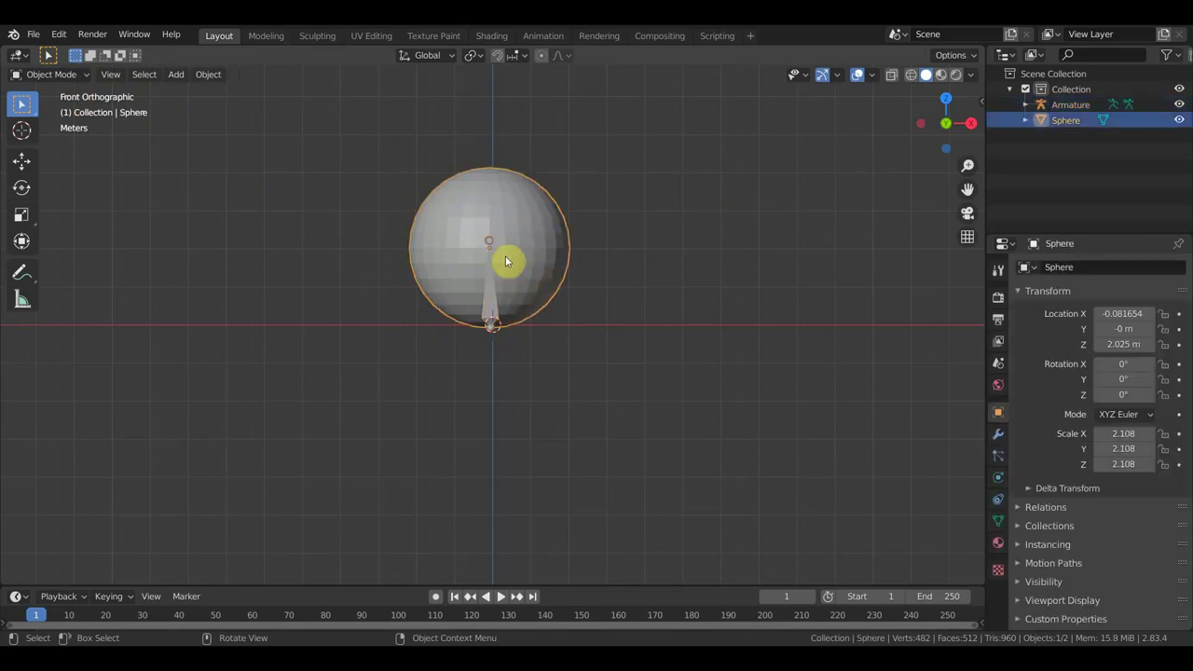
pyautogui.keyDown('shift'); pyautogui.click(494, 296); pyautogui.keyUp('shift')
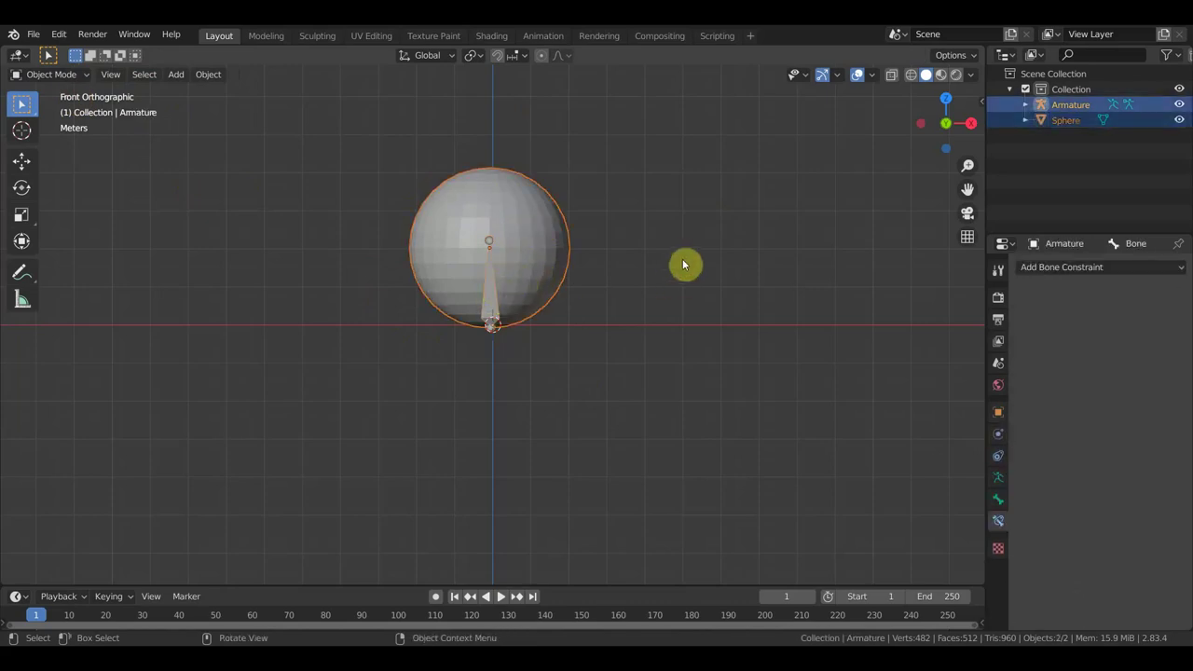
pyautogui.click(491, 301)
pyautogui.keyDown('shift'); pyautogui.click(491, 311); pyautogui.keyUp('shift')
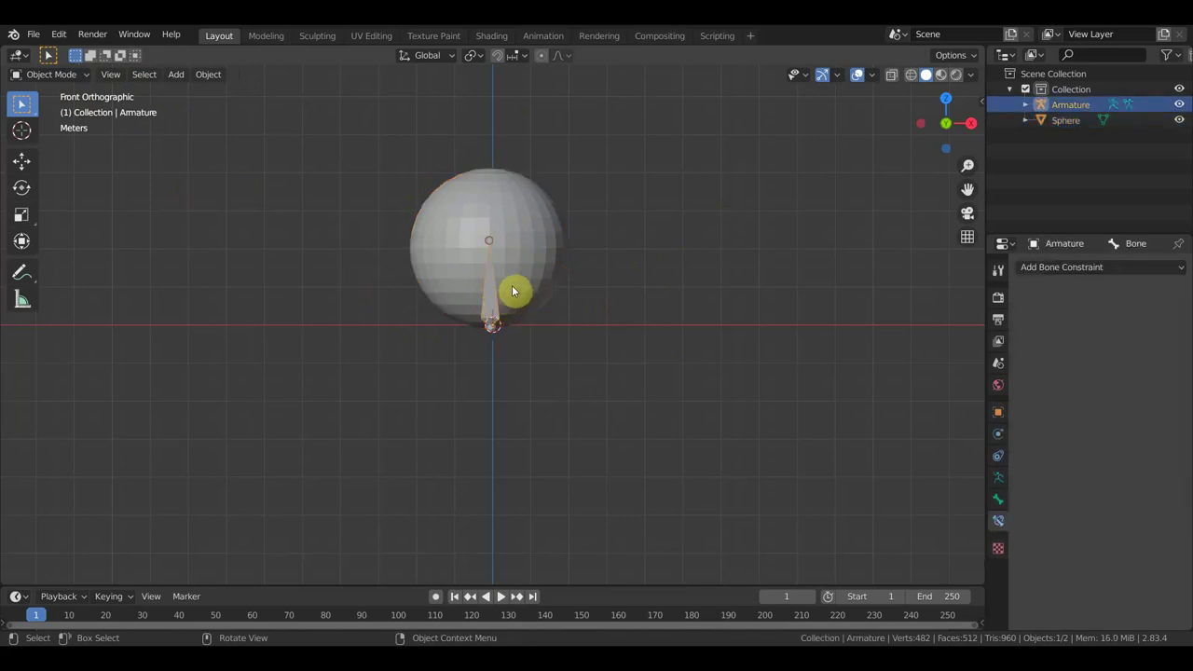
pyautogui.keyDown('shift'); pyautogui.click(530, 261); pyautogui.keyUp('shift')
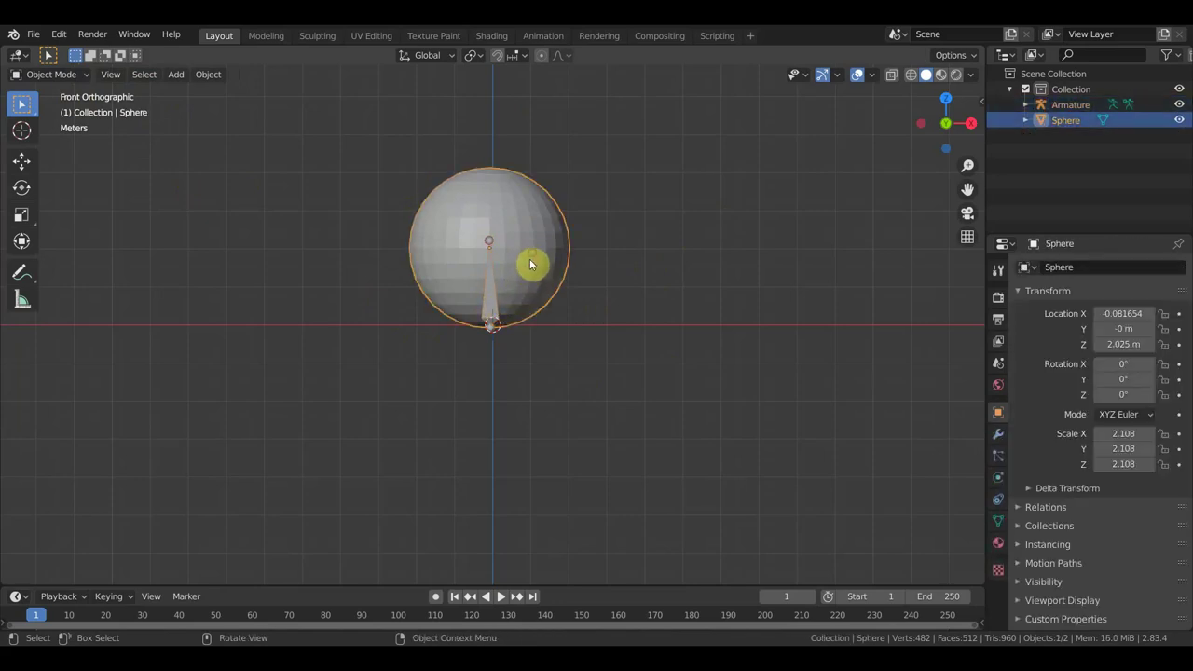
pyautogui.keyDown('shift'); pyautogui.click(493, 284); pyautogui.keyUp('shift')
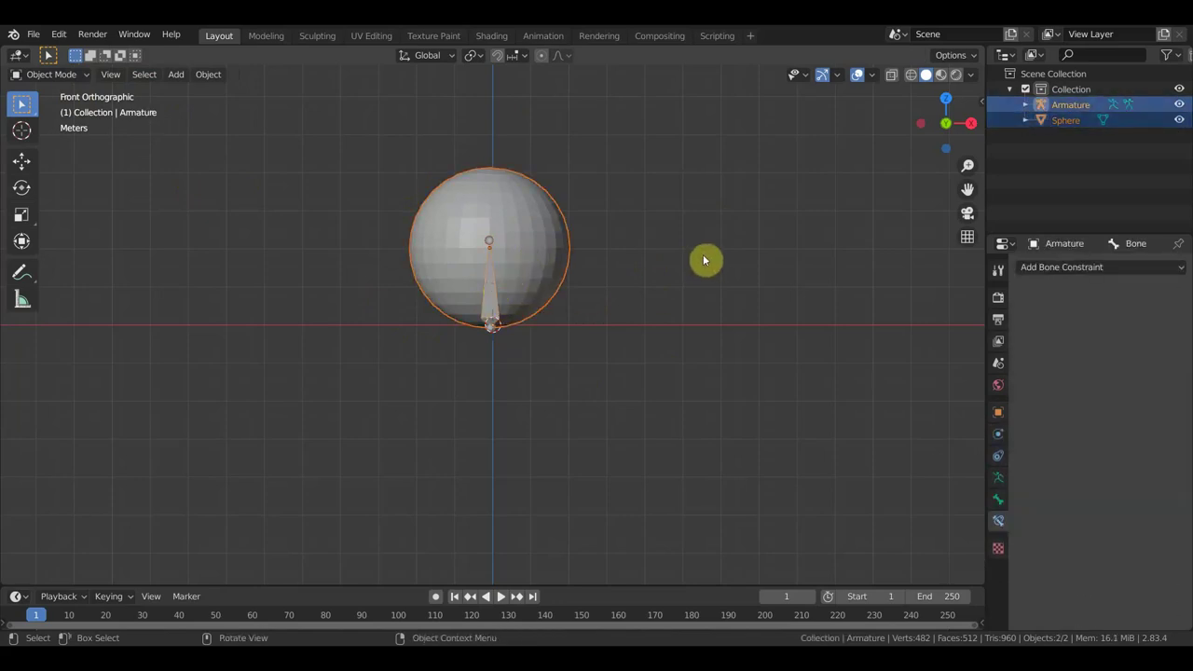
pyautogui.hotkey('ctrl', 'p')
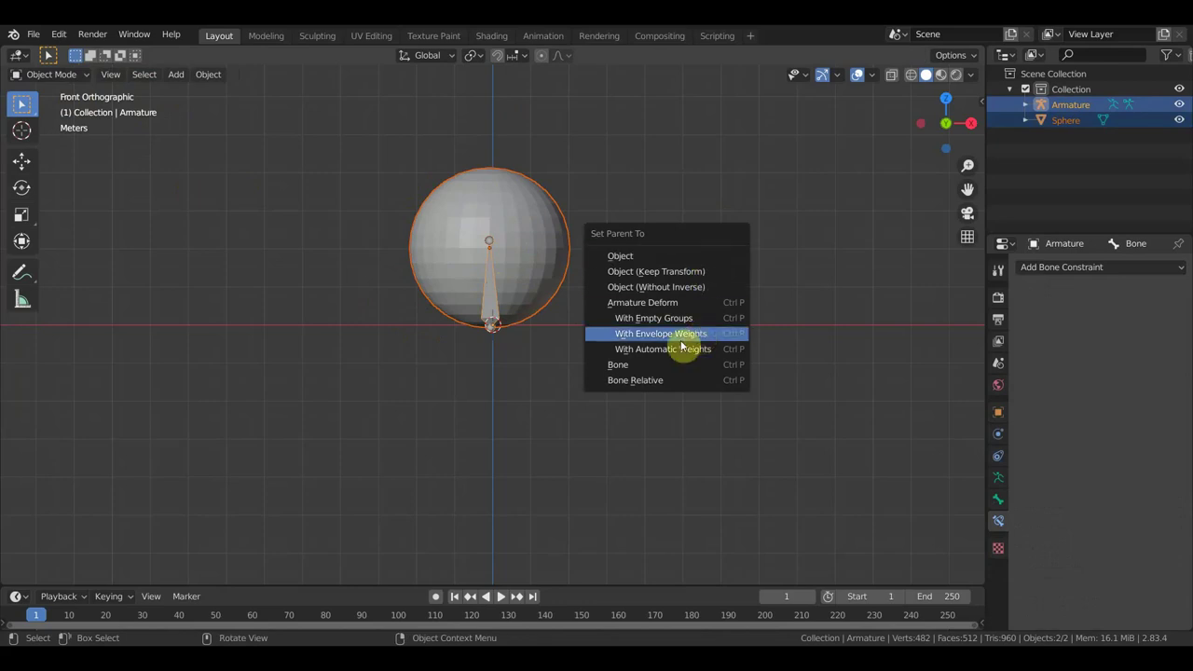
pyautogui.click(664, 350)
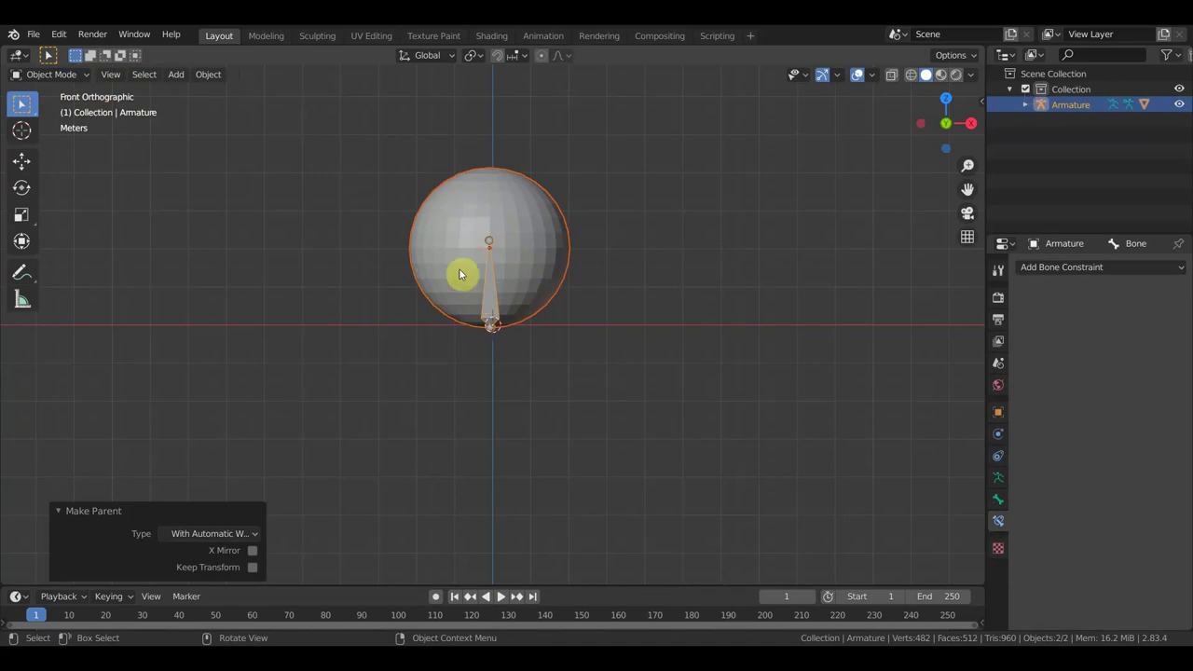
pyautogui.click(86, 75)
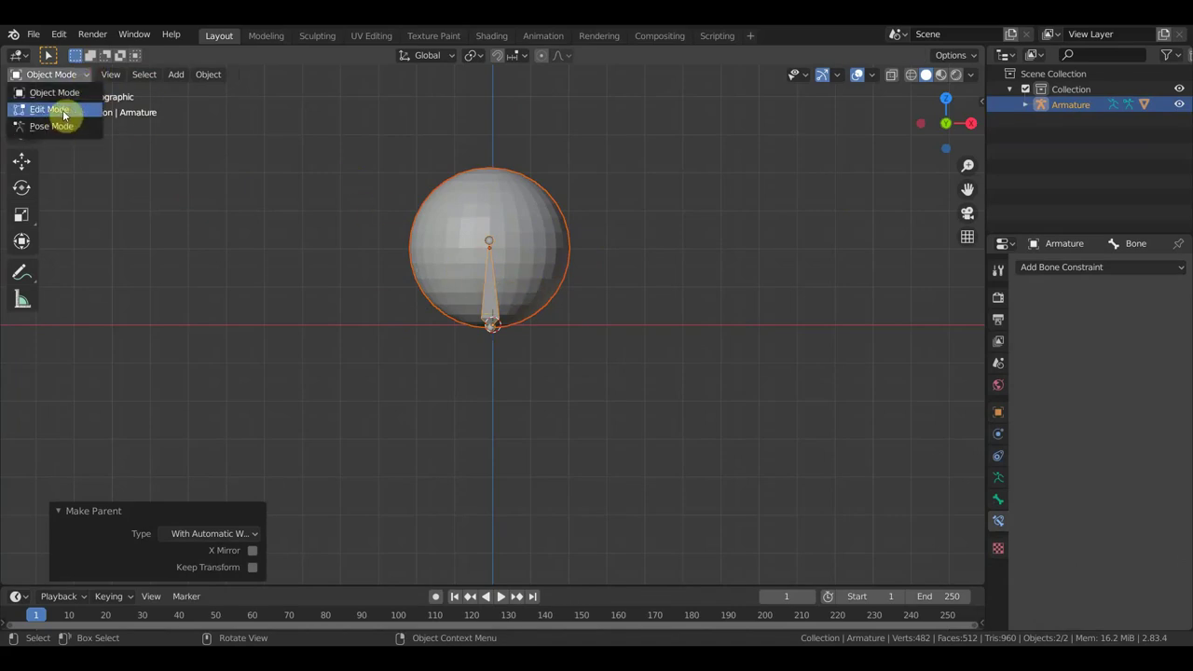
pyautogui.click(492, 298)
pyautogui.click(493, 305)
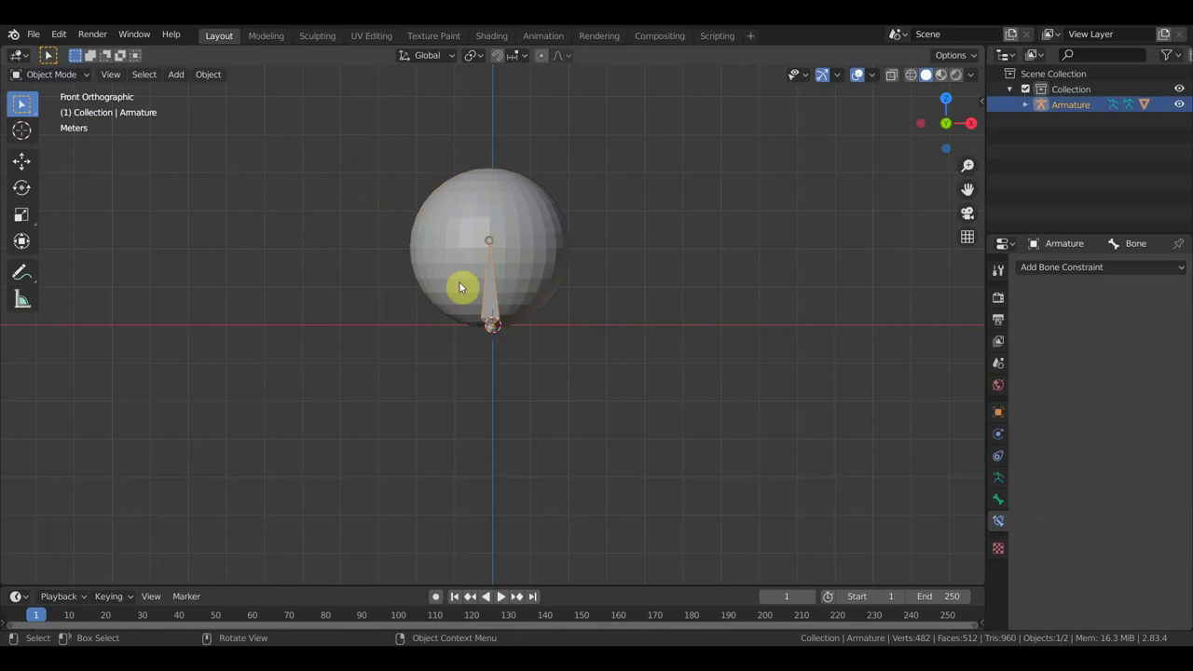
pyautogui.click(77, 74)
pyautogui.click(548, 249)
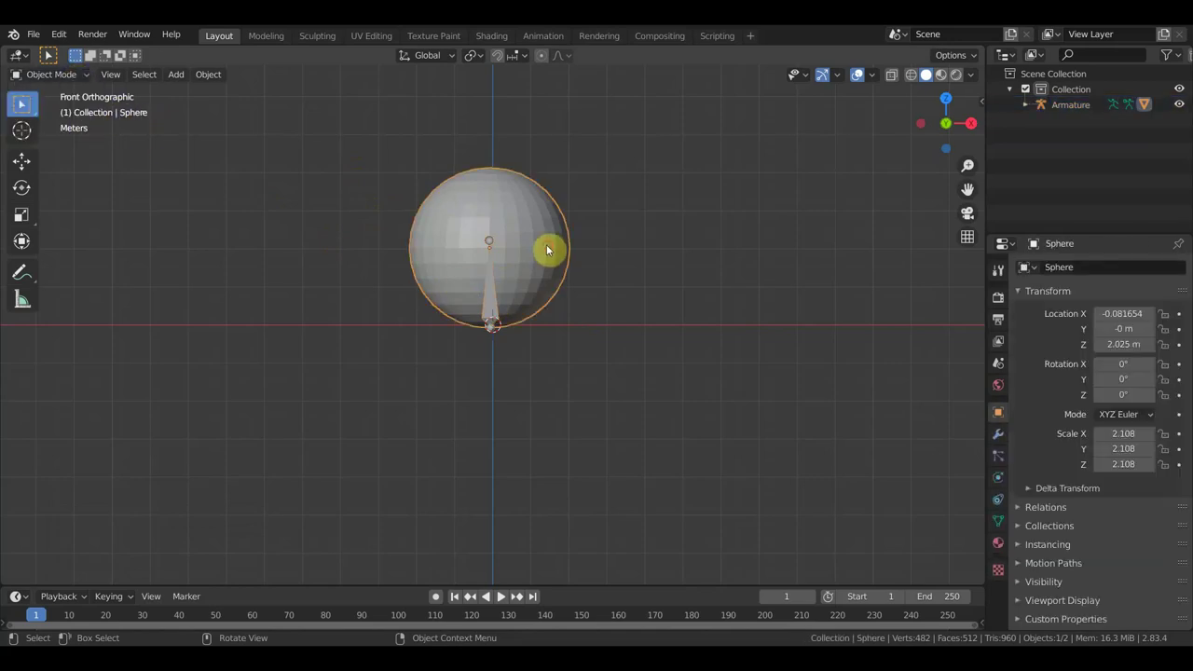
pyautogui.keyDown('shift'); pyautogui.click(493, 296); pyautogui.keyUp('shift')
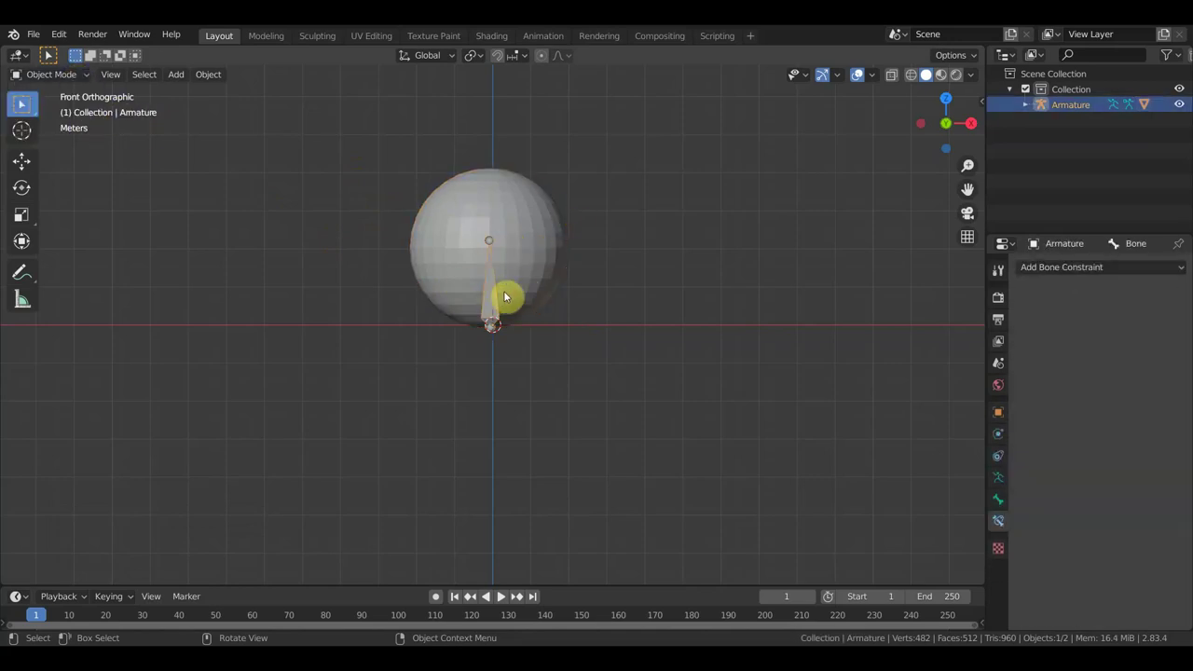
pyautogui.keyDown('shift'); pyautogui.click(537, 265); pyautogui.keyUp('shift')
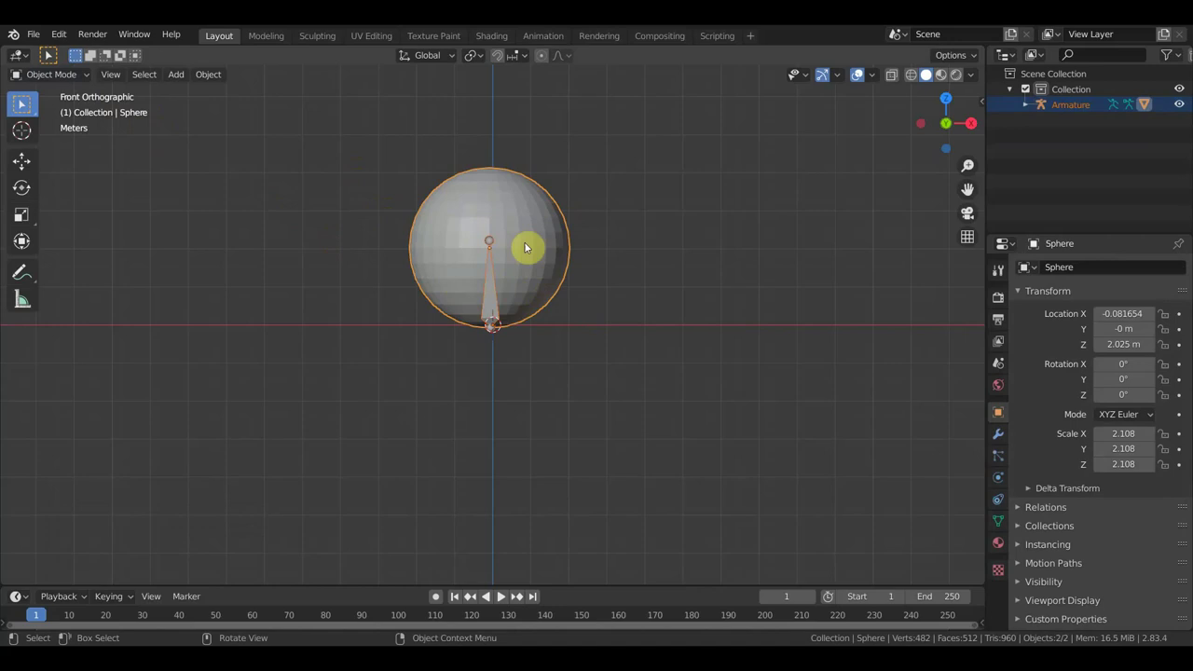
pyautogui.click(75, 79)
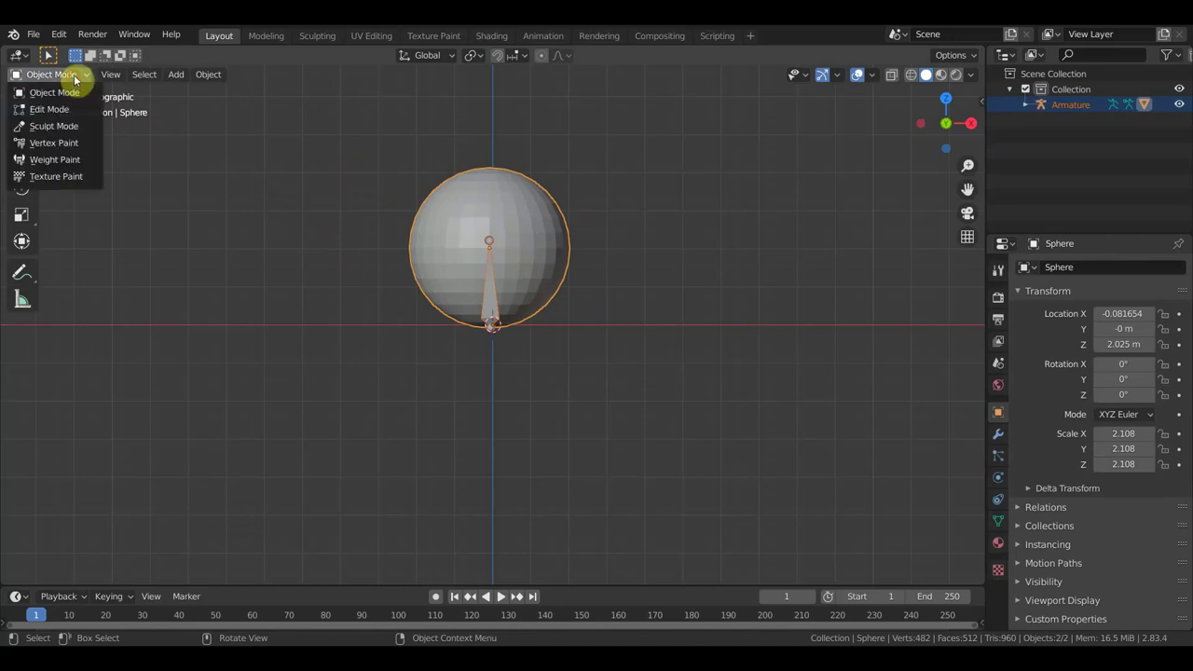
pyautogui.click(54, 165)
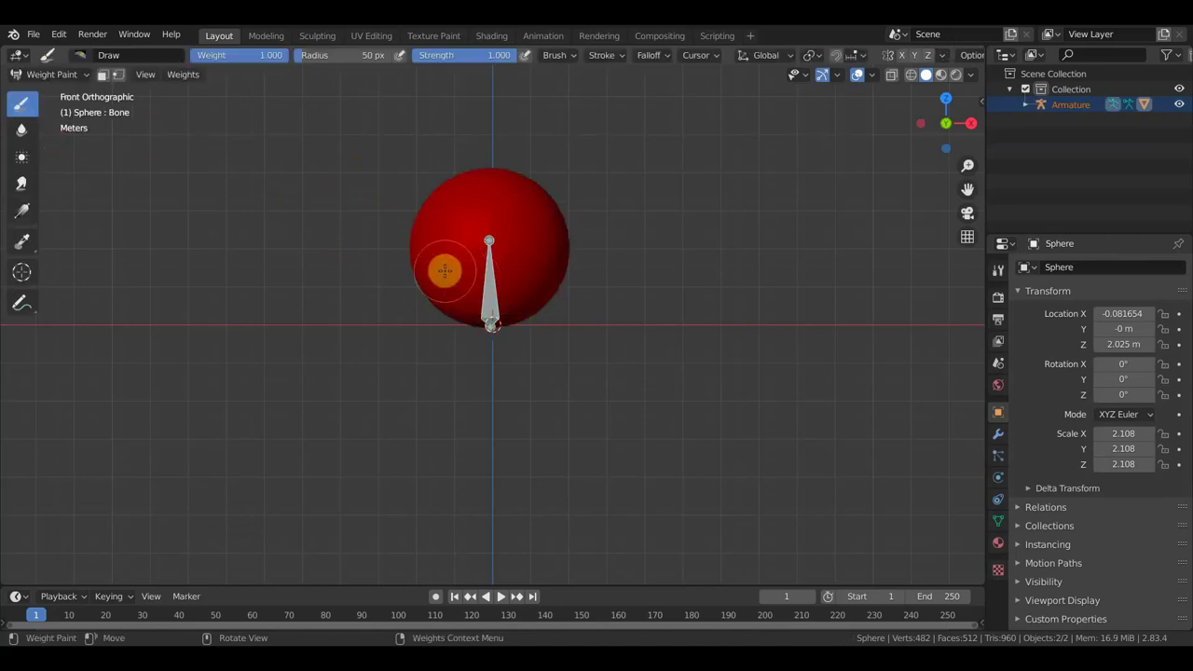
pyautogui.hotkey('ctrl', 'Tab')
pyautogui.scroll(-3, 658, 288)
pyautogui.scroll(1, 652, 288)
pyautogui.scroll(1, 634, 289)
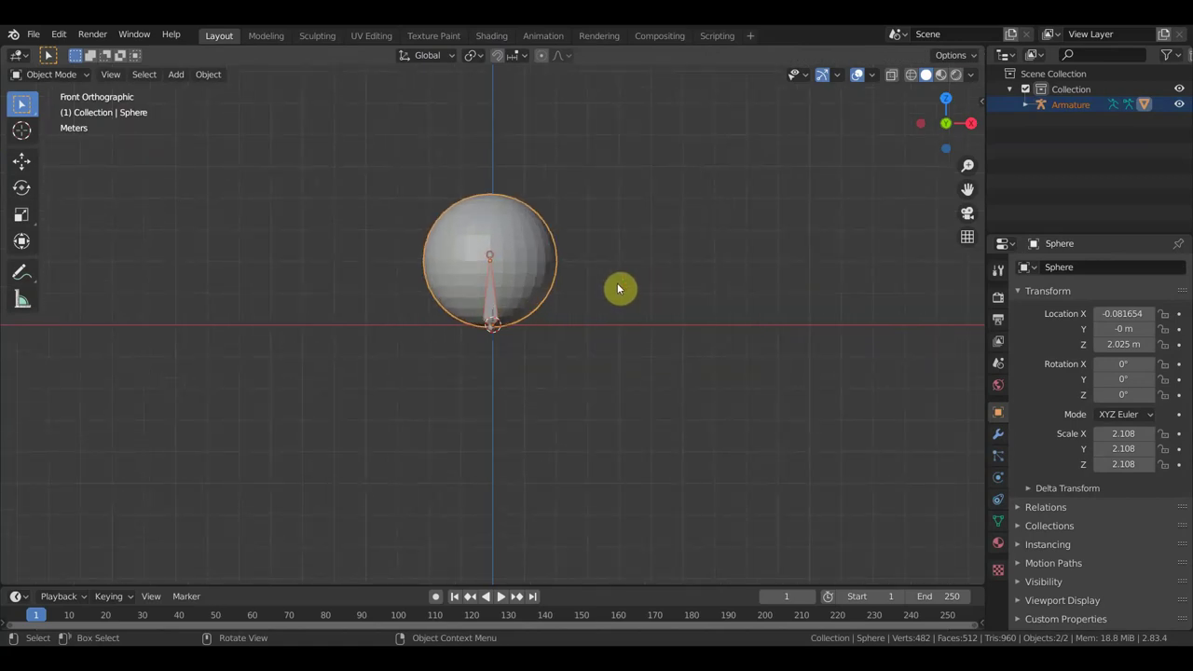
pyautogui.click(491, 300)
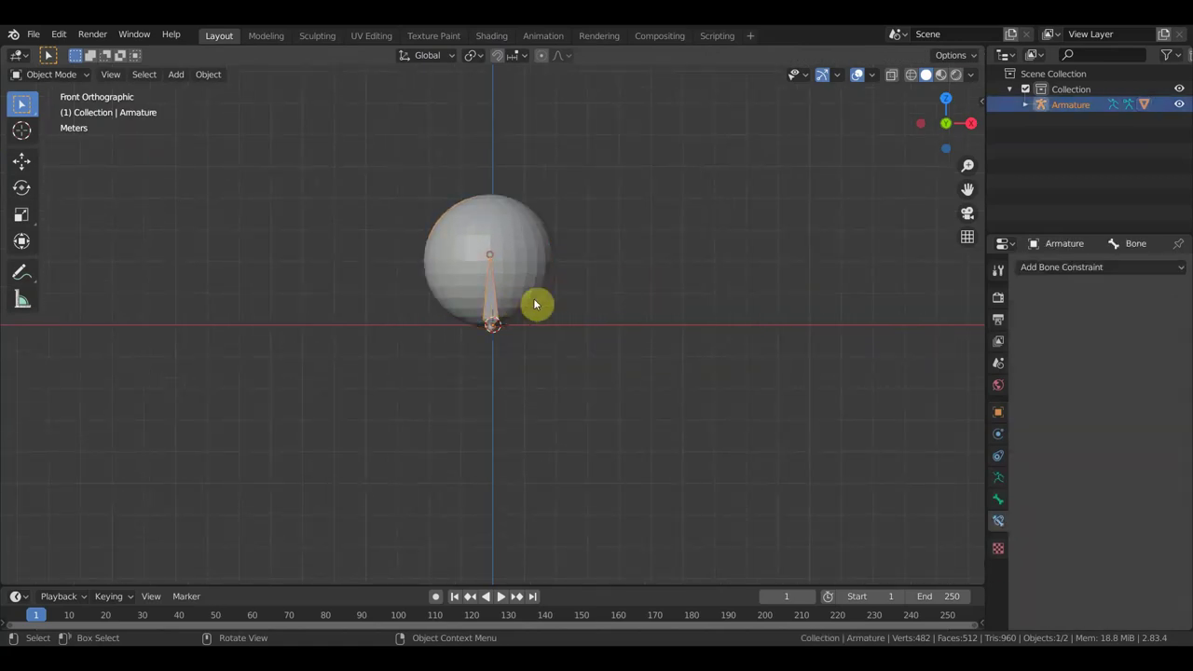
# - Nudge the armature slightly, switch it to Pose Mode, and enlarge the timeline
pyautogui.press('g')
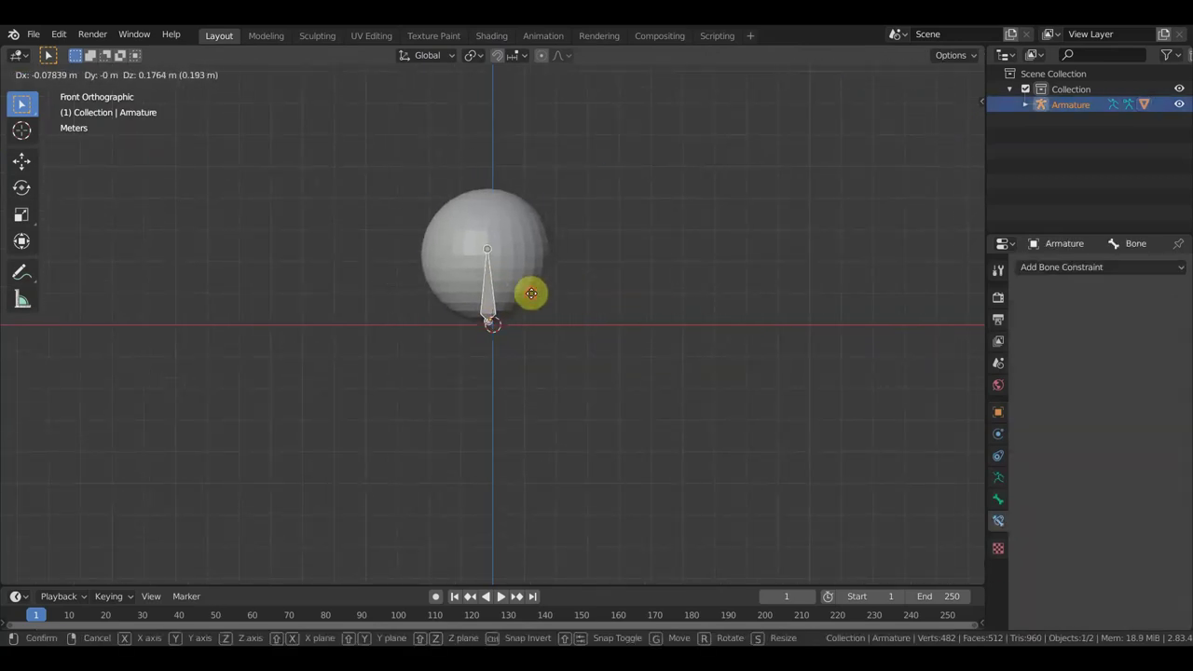
pyautogui.click(531, 294)
pyautogui.click(57, 74)
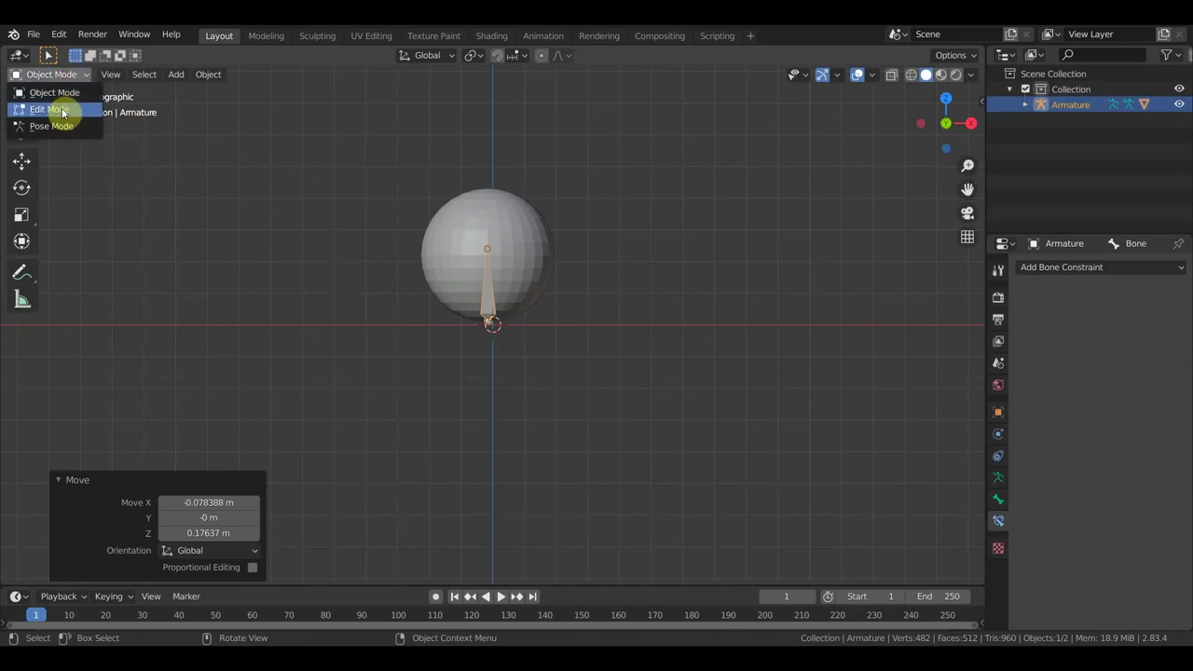
pyautogui.click(56, 127)
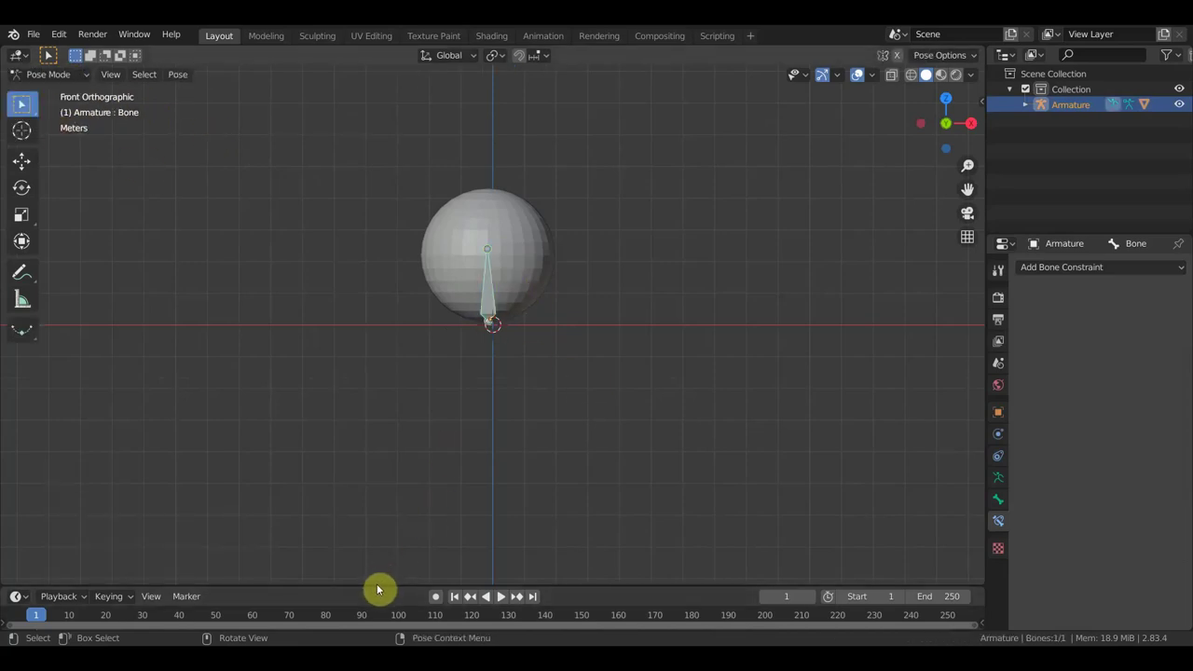
pyautogui.moveTo(376, 587); pyautogui.dragTo(383, 476)
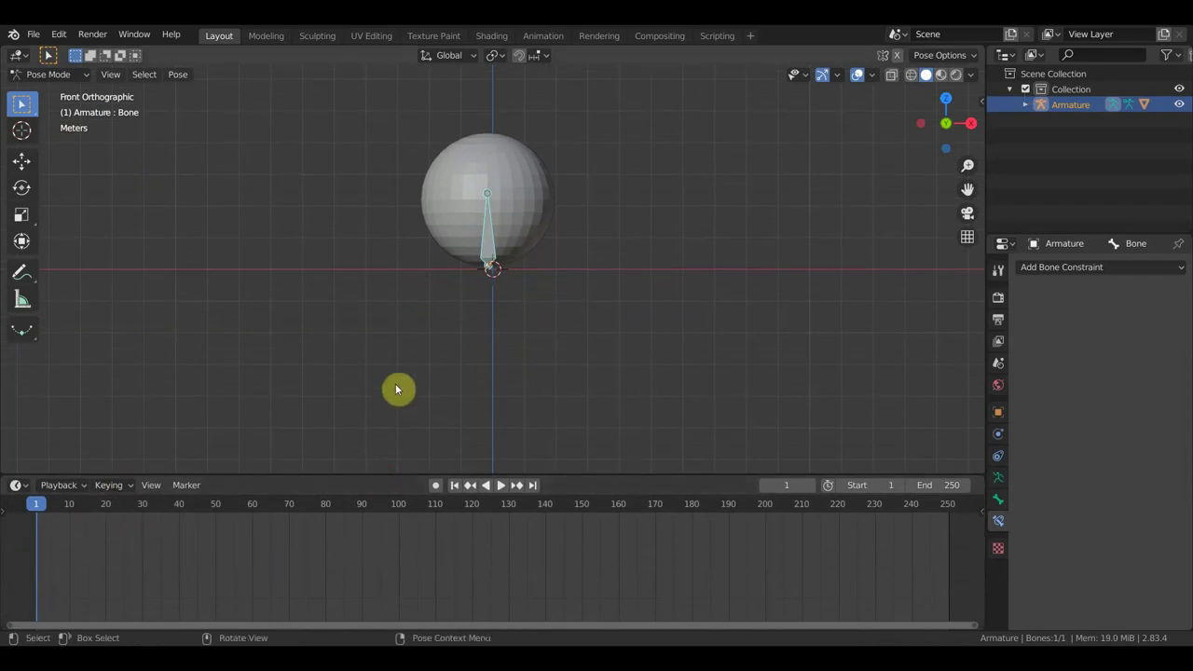
# - Keyframe the bone's location at frame 1, then at frame 60 move it 12.17 m right
pyautogui.press('i')
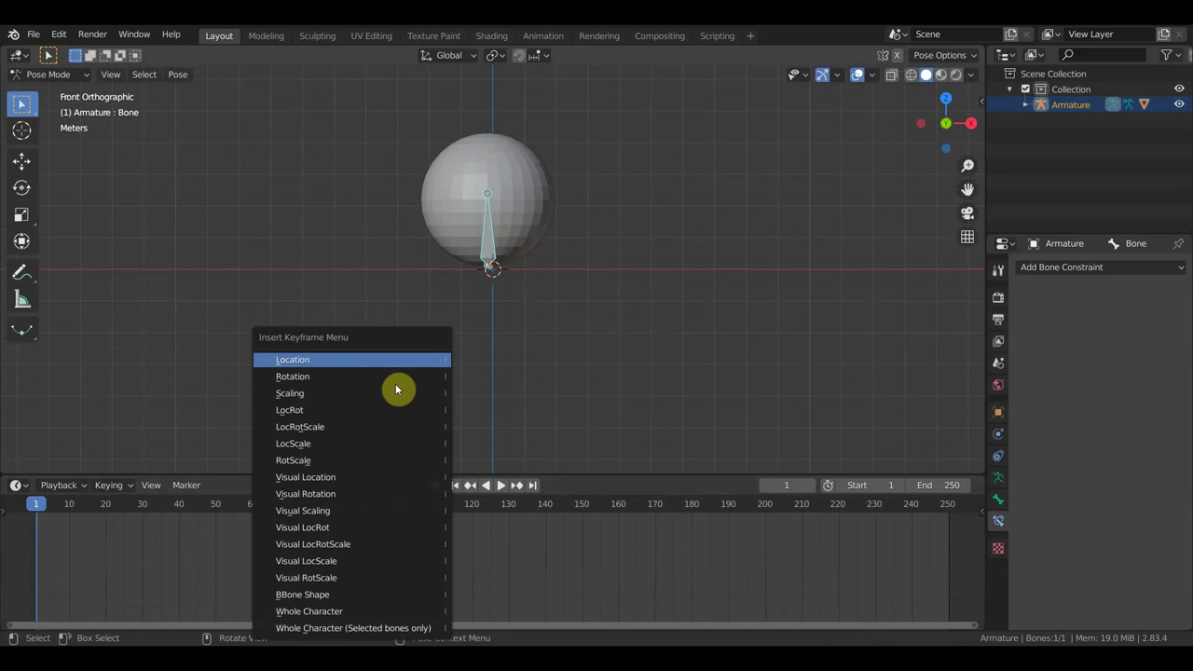
pyautogui.click(336, 409)
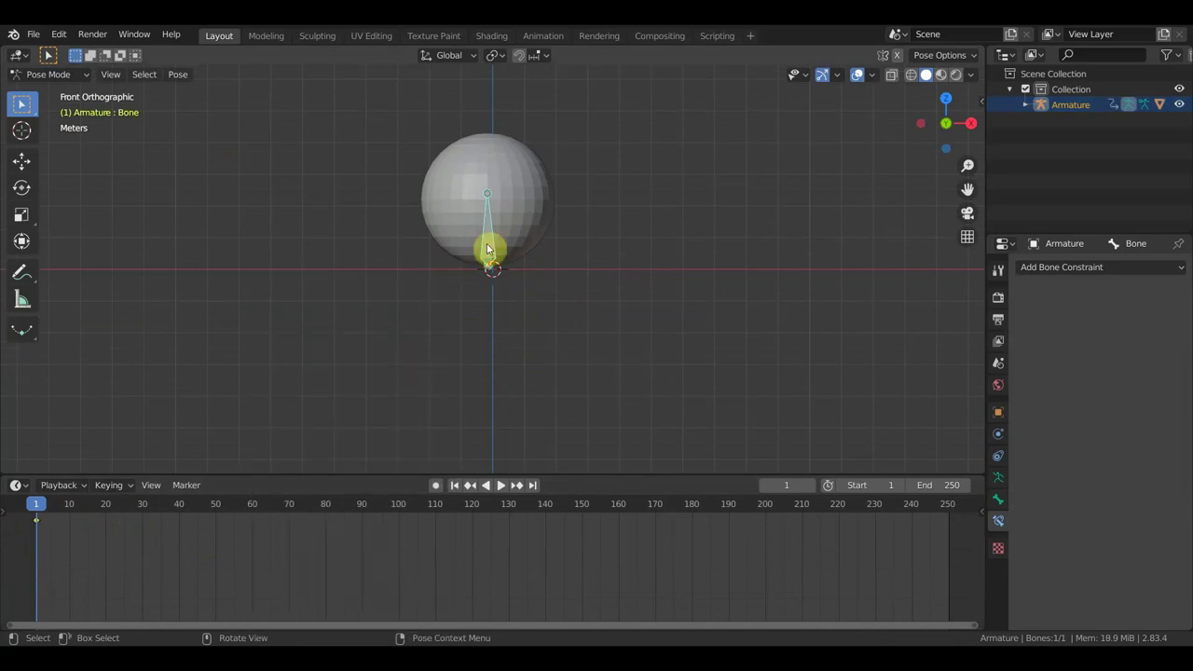
pyautogui.moveTo(38, 511)
pyautogui.mouseDown()
pyautogui.moveTo(320, 554)
pyautogui.moveTo(256, 541)
pyautogui.mouseUp()
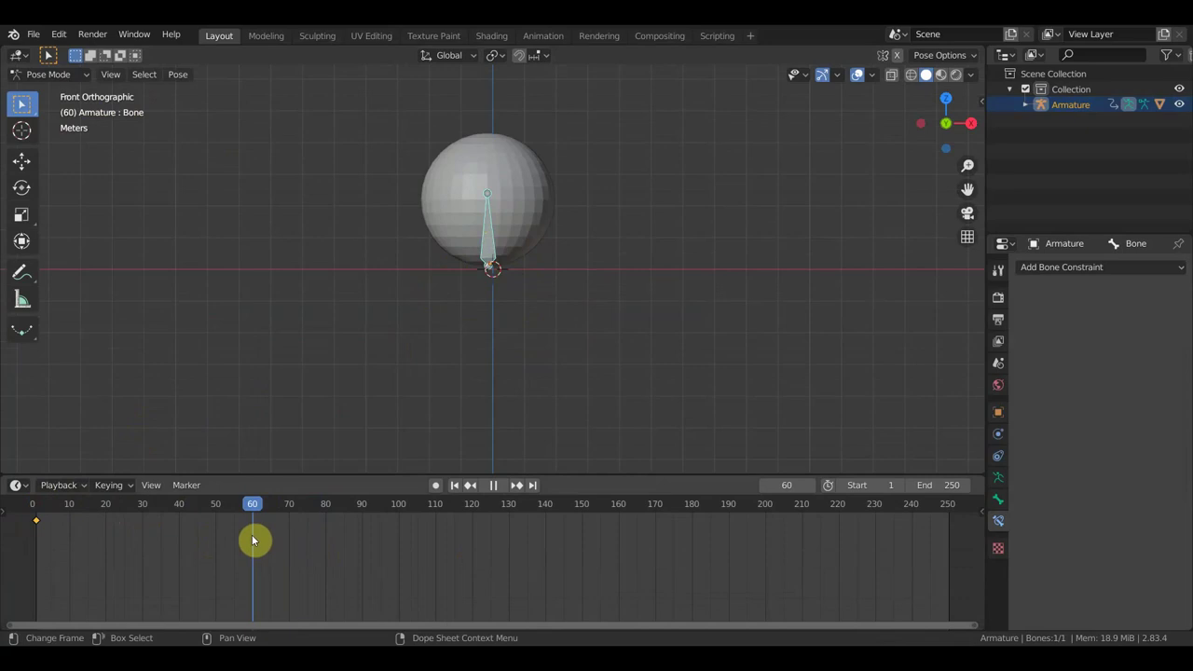
pyautogui.press('g')
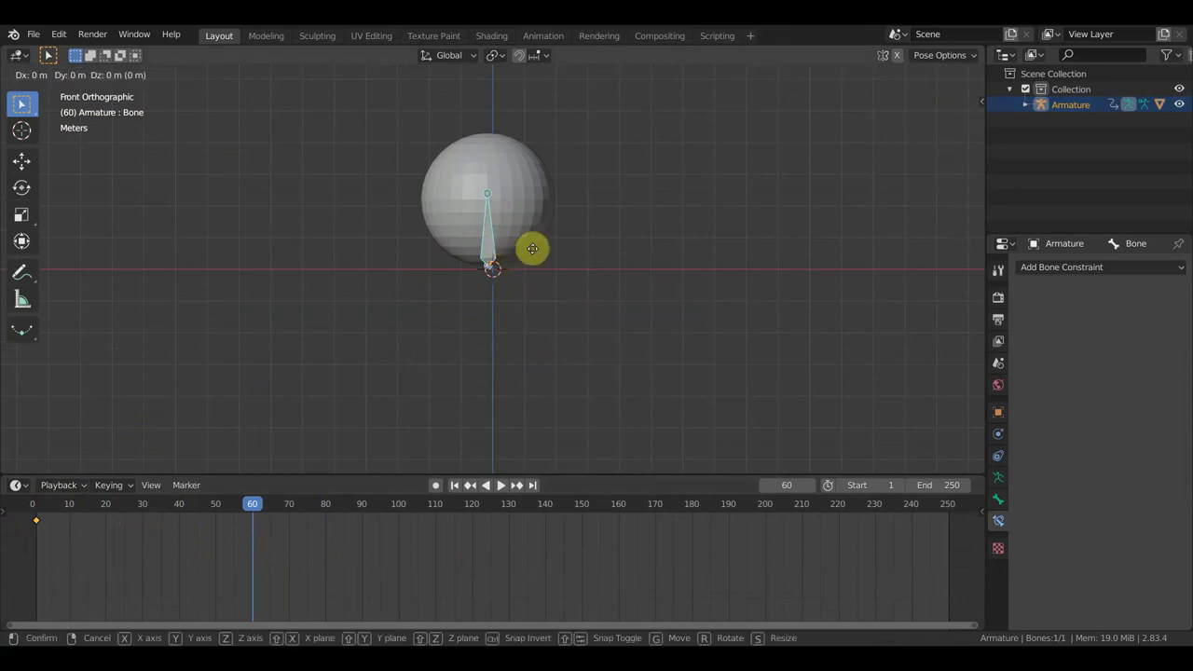
pyautogui.click(879, 260)
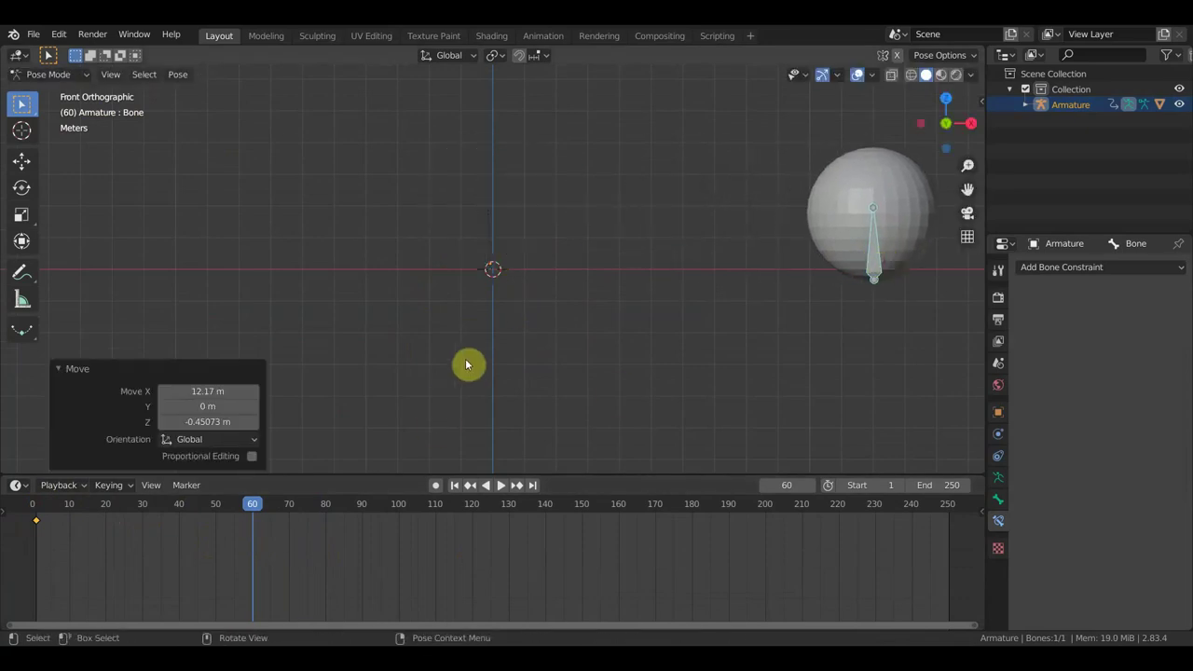
# - Keyframe LocRot at frame 60, set the end frame to 60, and preview playback
pyautogui.press('i')
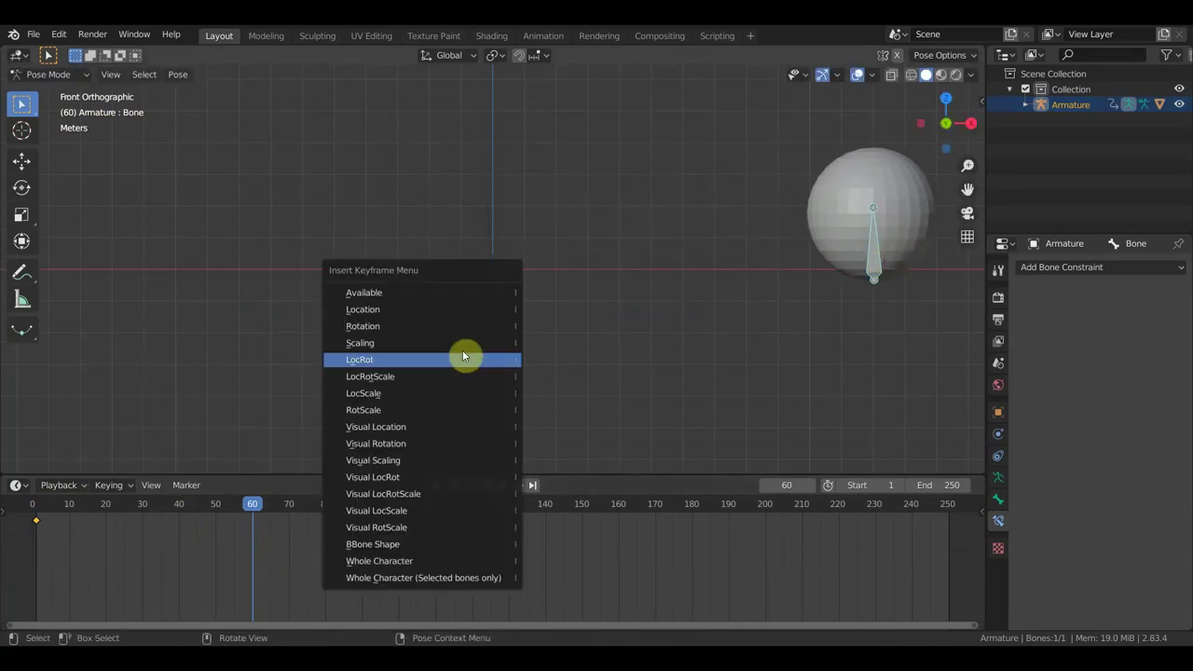
pyautogui.click(388, 358)
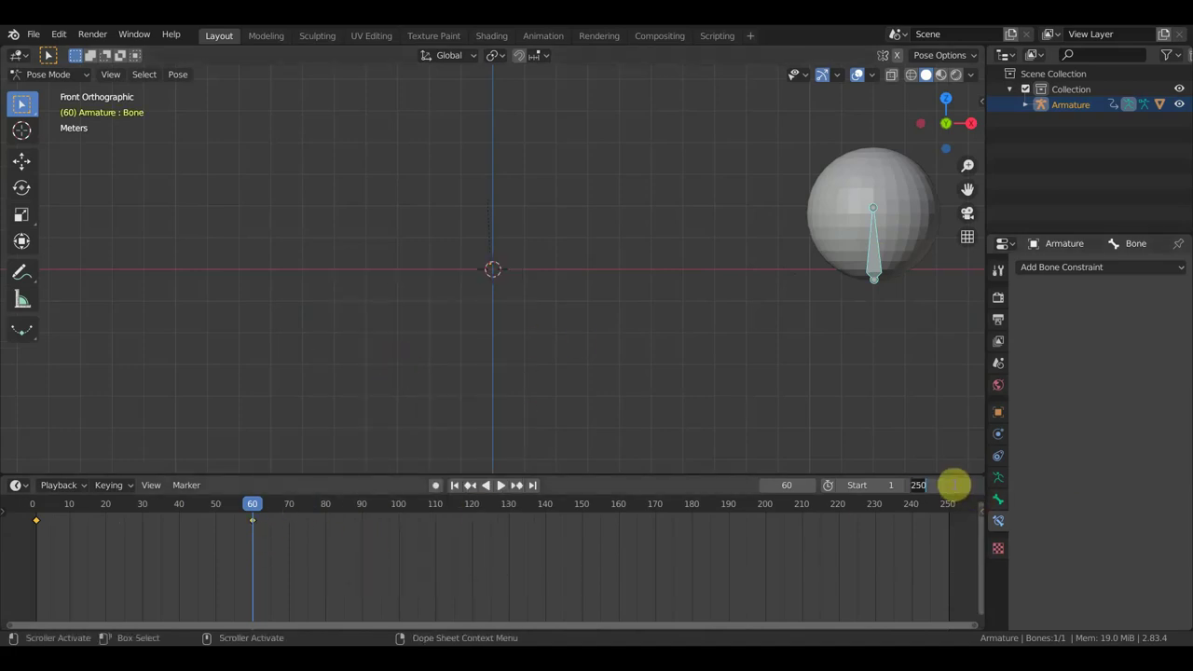
pyautogui.click(941, 485)
pyautogui.write('60')
pyautogui.press('Return')
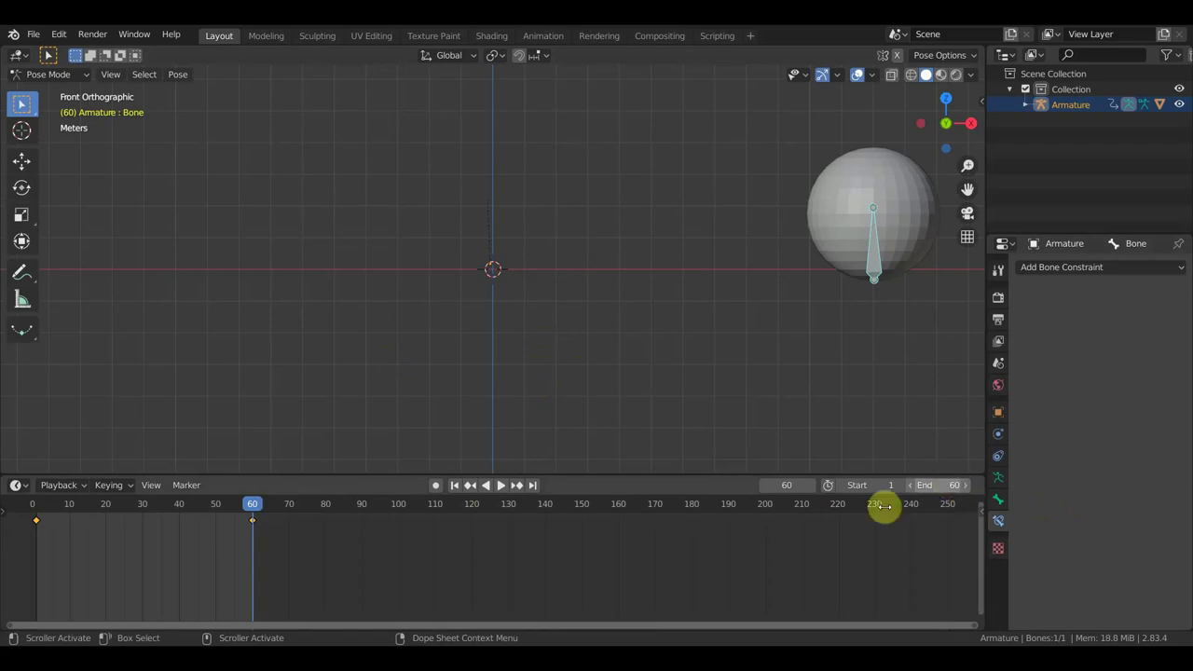
pyautogui.click(501, 486)
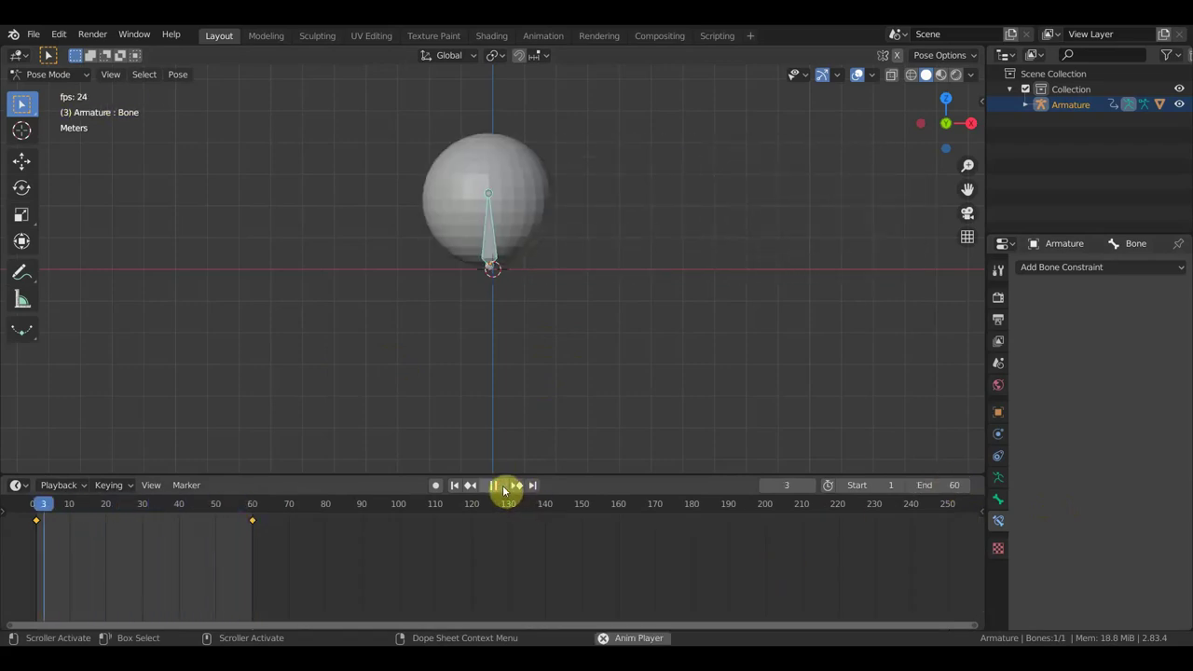
pyautogui.click(494, 485)
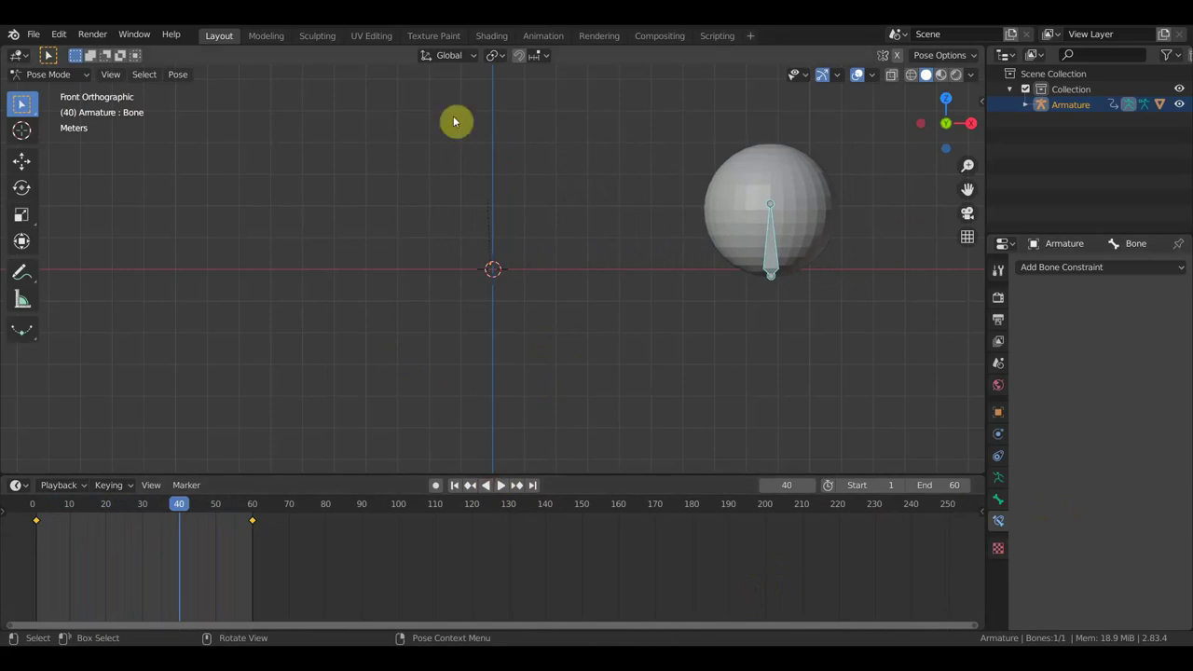
pyautogui.click(49, 74)
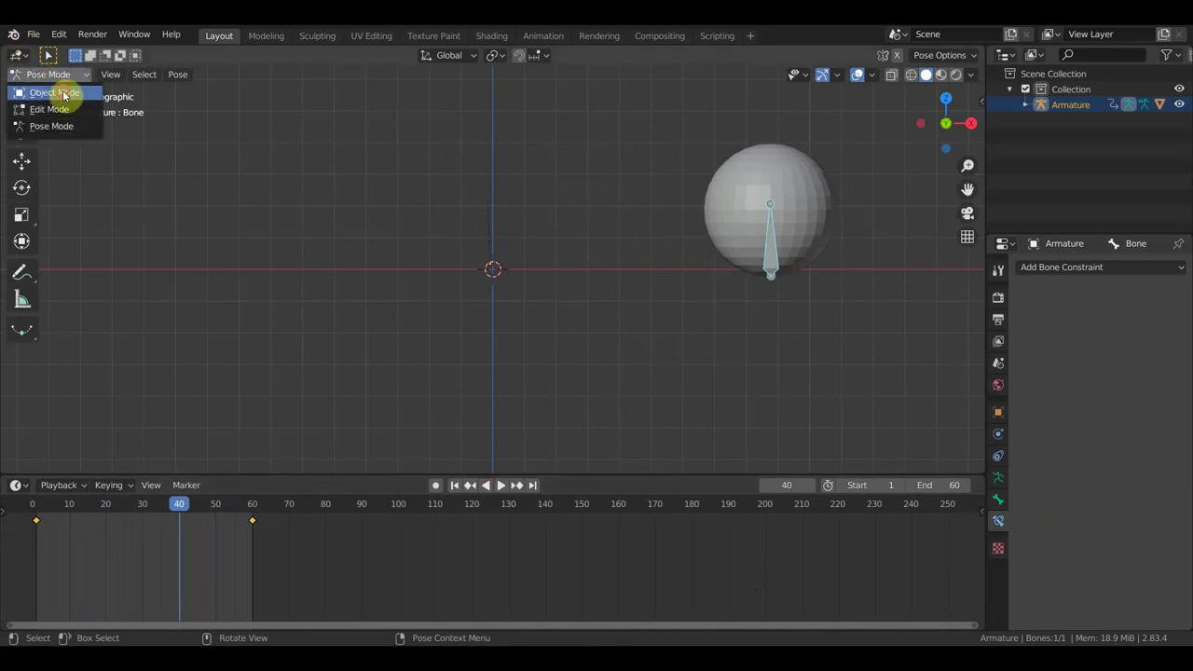
# - Switch the armature to Object Mode, rewind the 60-frame slide to frame 1, and shrink the timeline
pyautogui.click(64, 93)
pyautogui.moveTo(181, 512); pyautogui.dragTo(37, 505)
pyautogui.press('space')
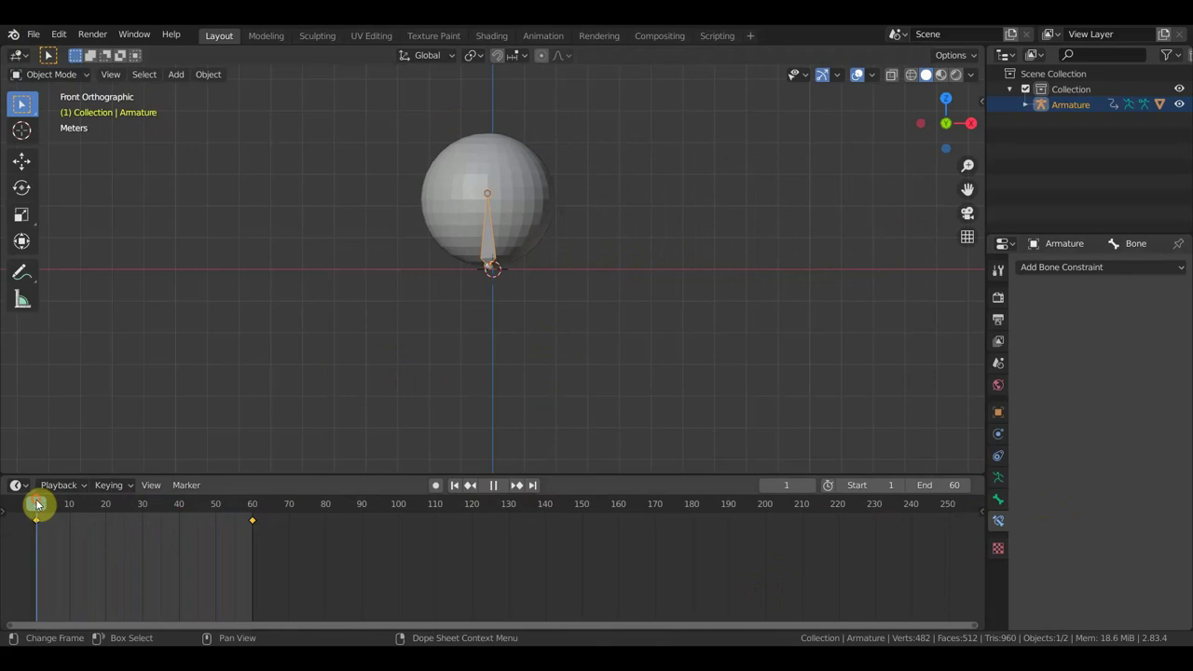
pyautogui.moveTo(334, 473); pyautogui.dragTo(334, 548)
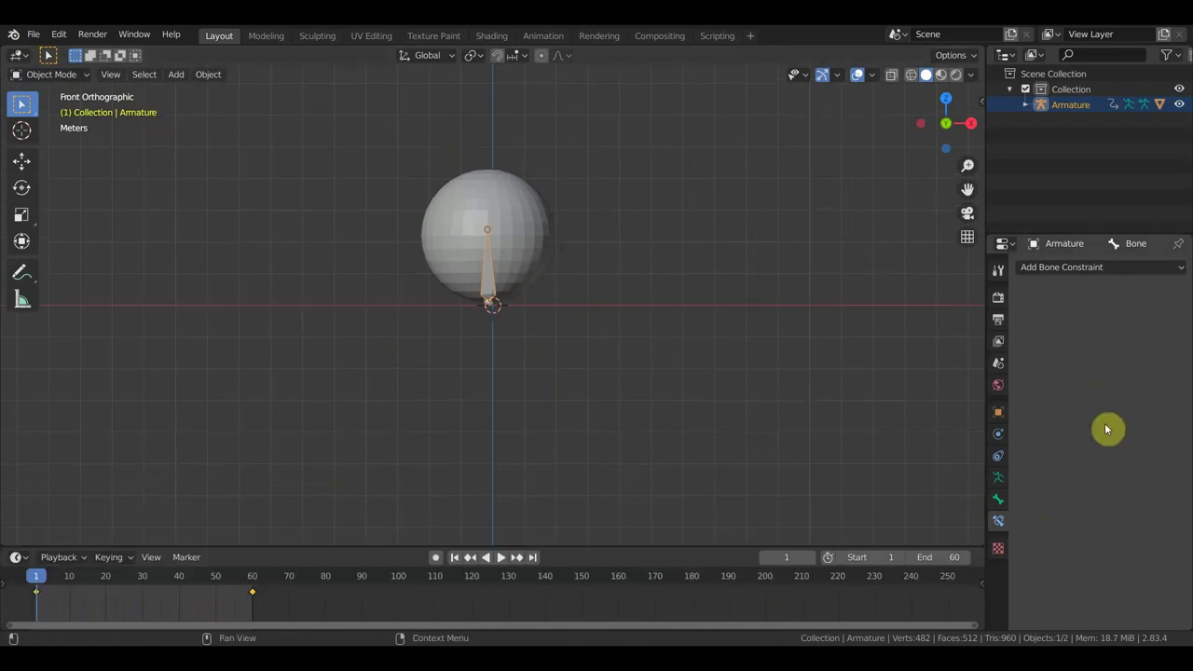
pyautogui.press('space')
pyautogui.press('Escape')
pyautogui.moveTo(624, 293)
pyautogui.keyDown('shift'); pyautogui.mouseDown(button='middle')
pyautogui.moveTo(621, 349)
pyautogui.moveTo(642, 344)
pyautogui.mouseUp(button='middle'); pyautogui.keyUp('shift')
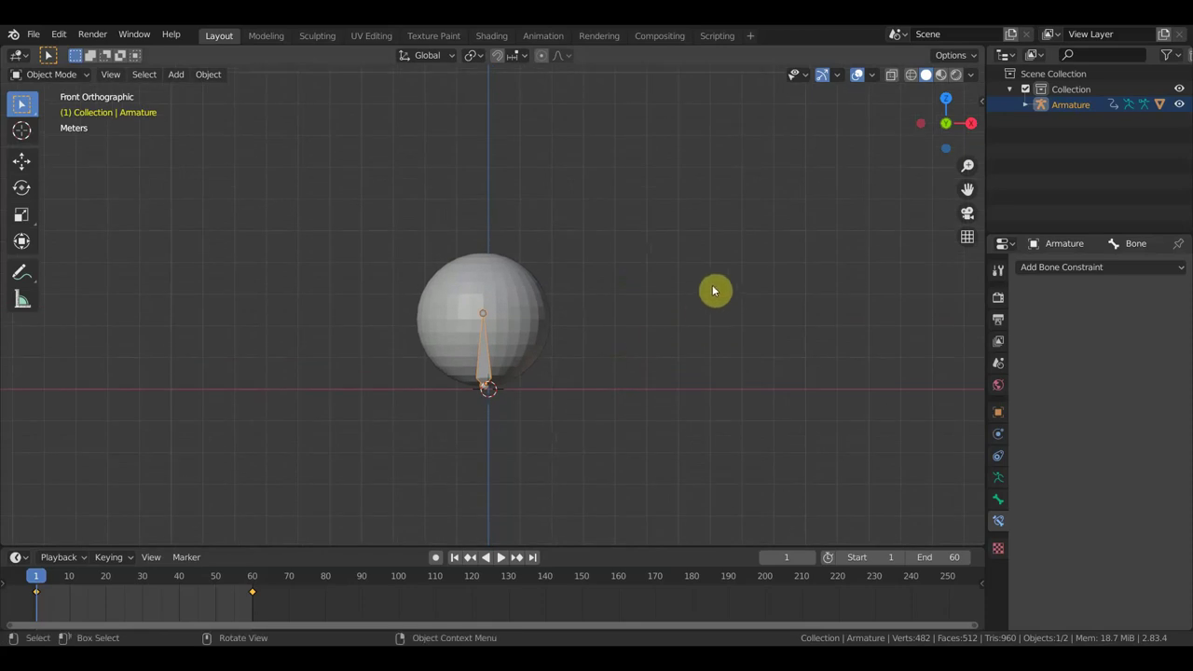